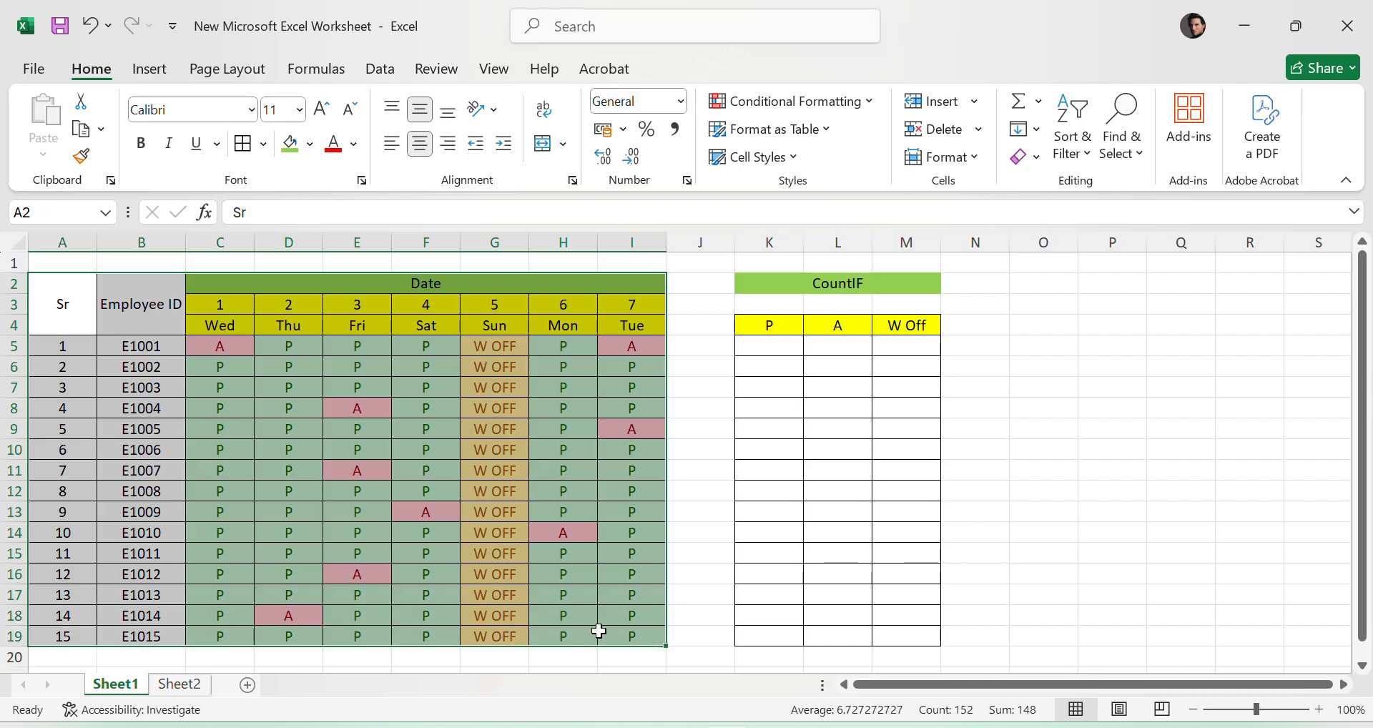
- Examine the attendance table's employee IDs and their daily P, A and W OFF entries for dates 1 to 7
left_click(1303, 505)
left_click_drag(125, 356, 150, 636)
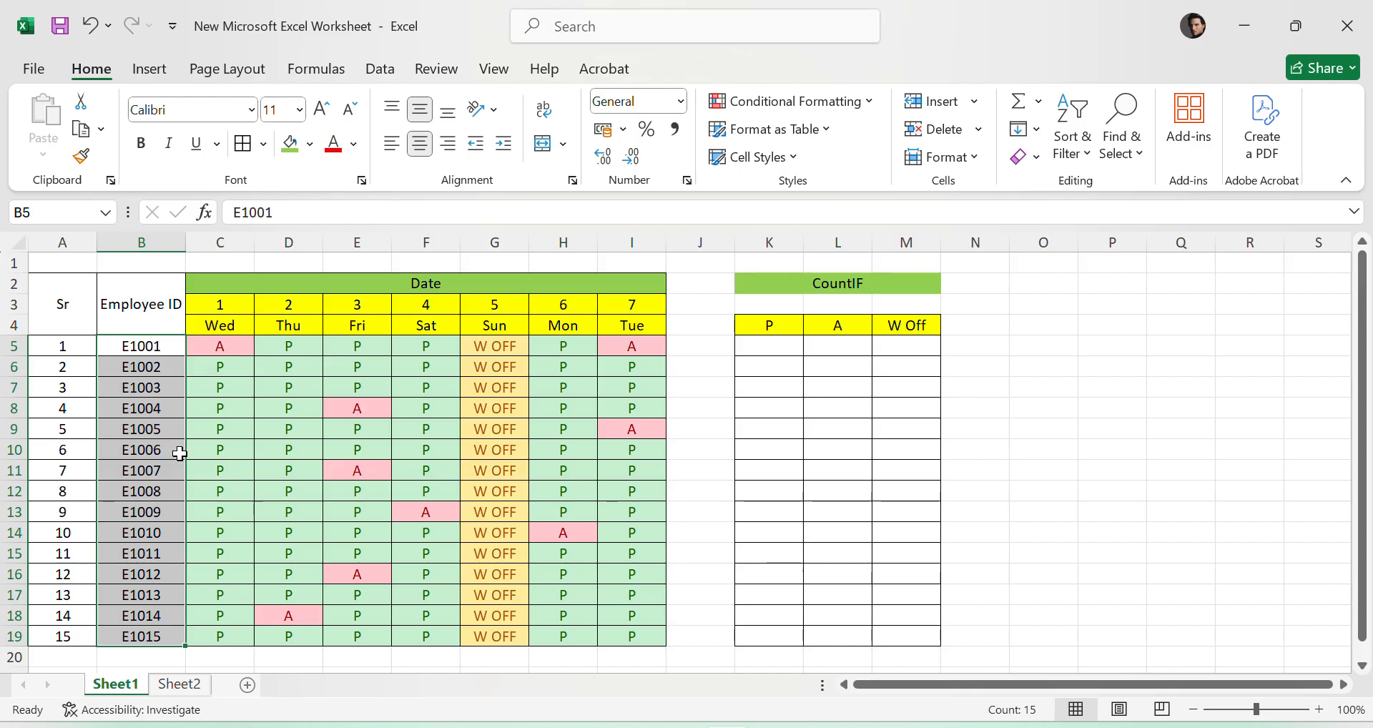
left_click(159, 636)
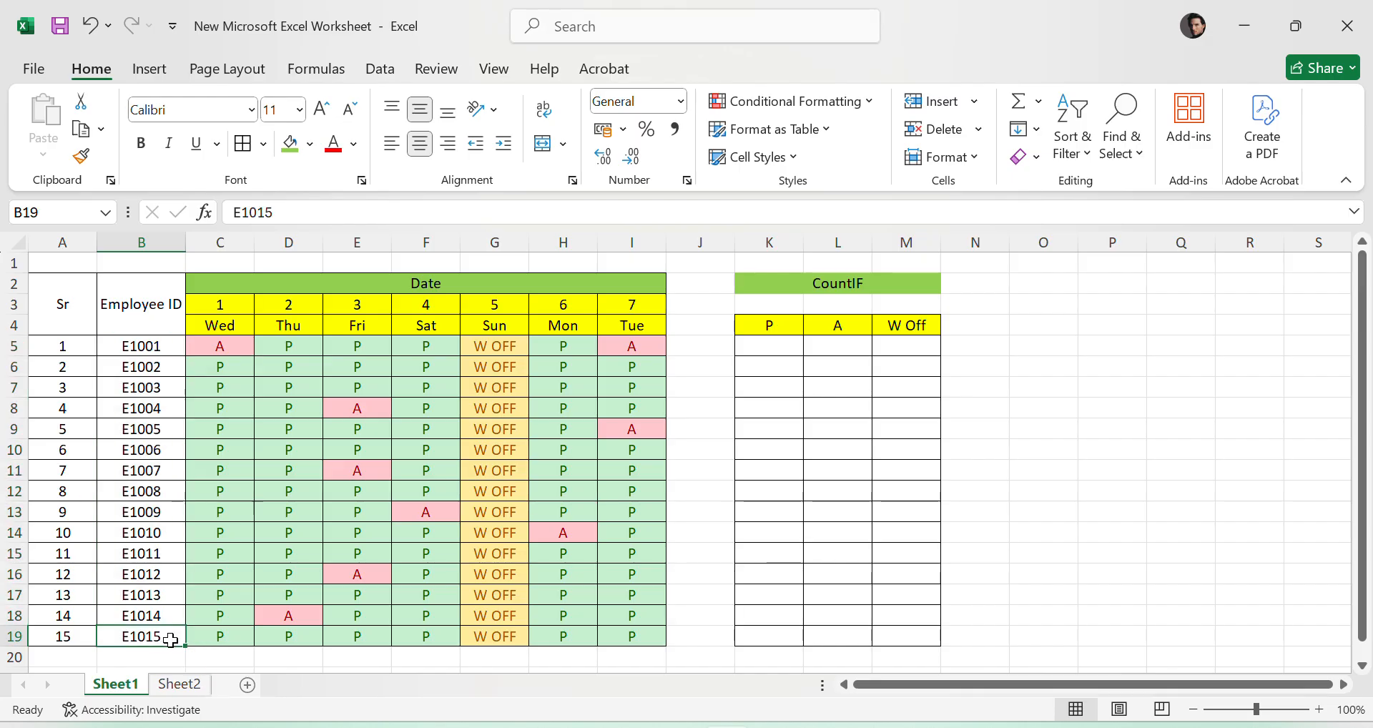
left_click(209, 344)
mouse_move(209, 344)
left_mouse_down()
mouse_move(551, 490)
mouse_move(653, 637)
left_mouse_up()
left_click(1187, 555)
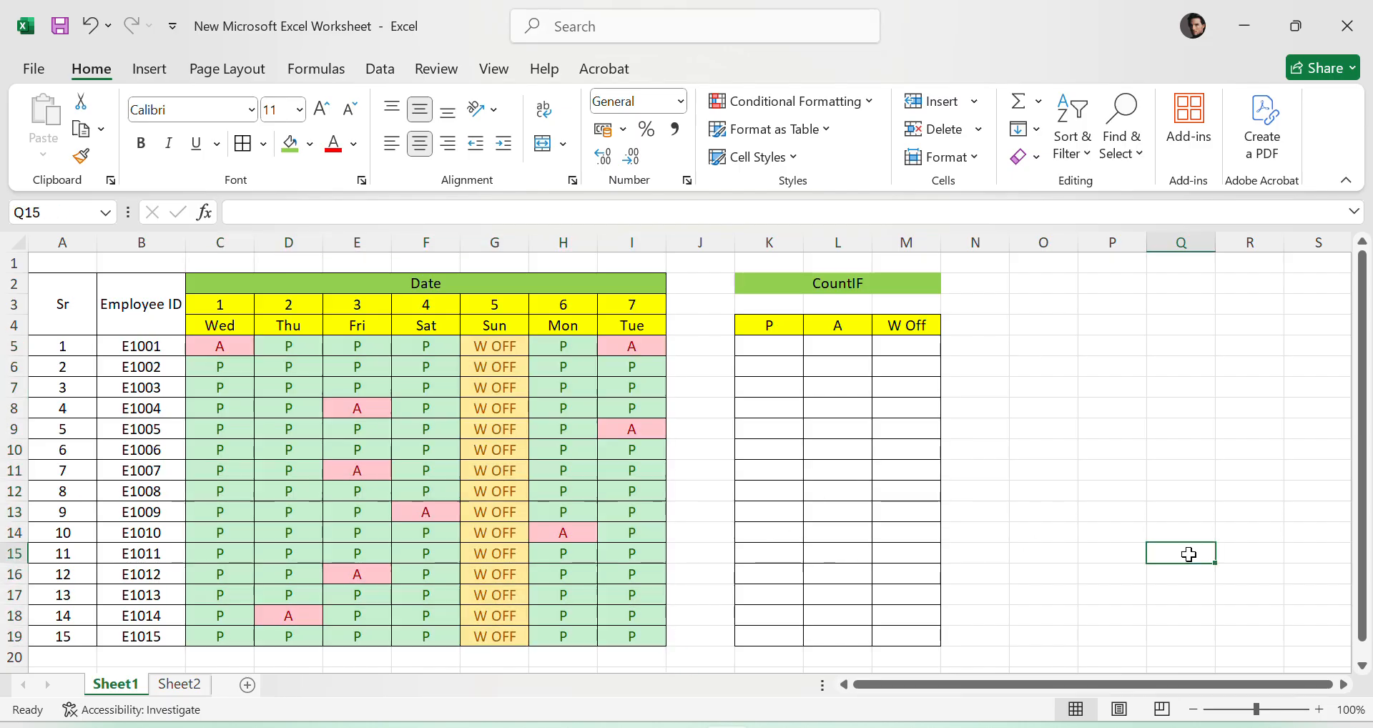
left_click(470, 390)
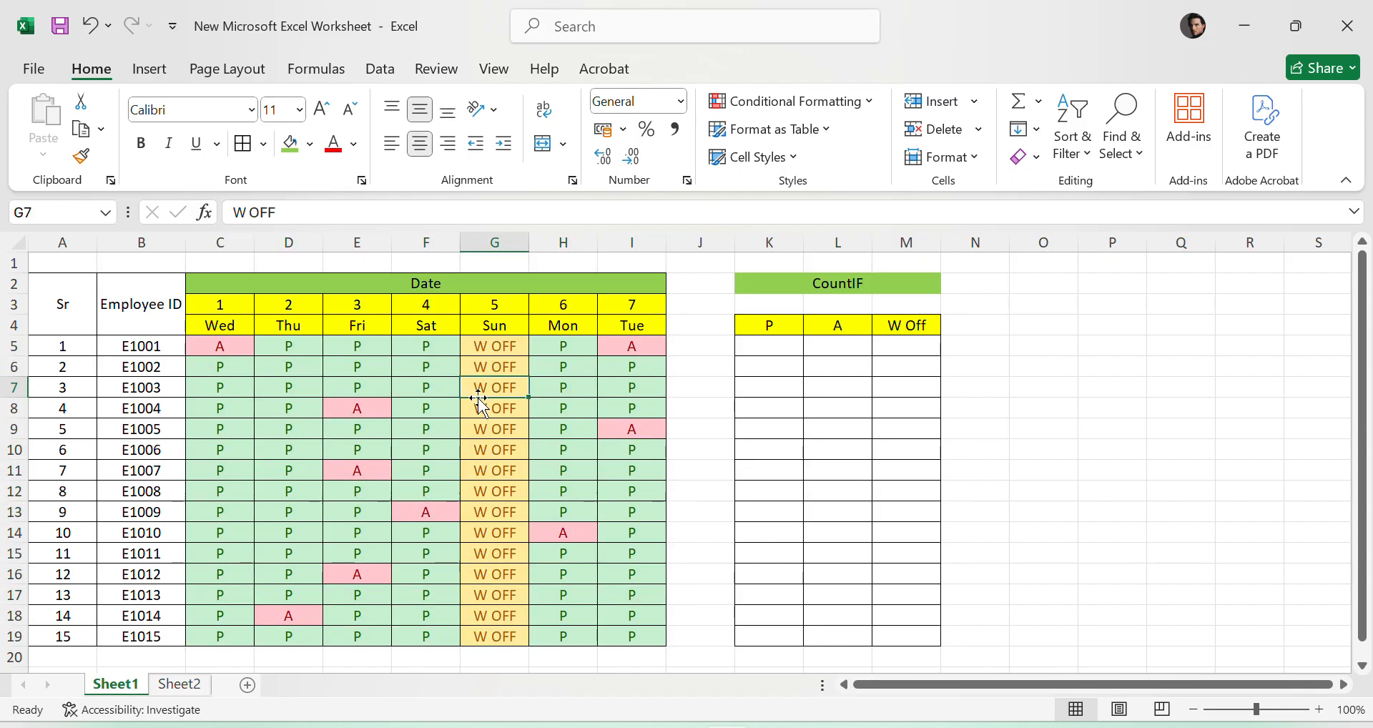
left_click(913, 489)
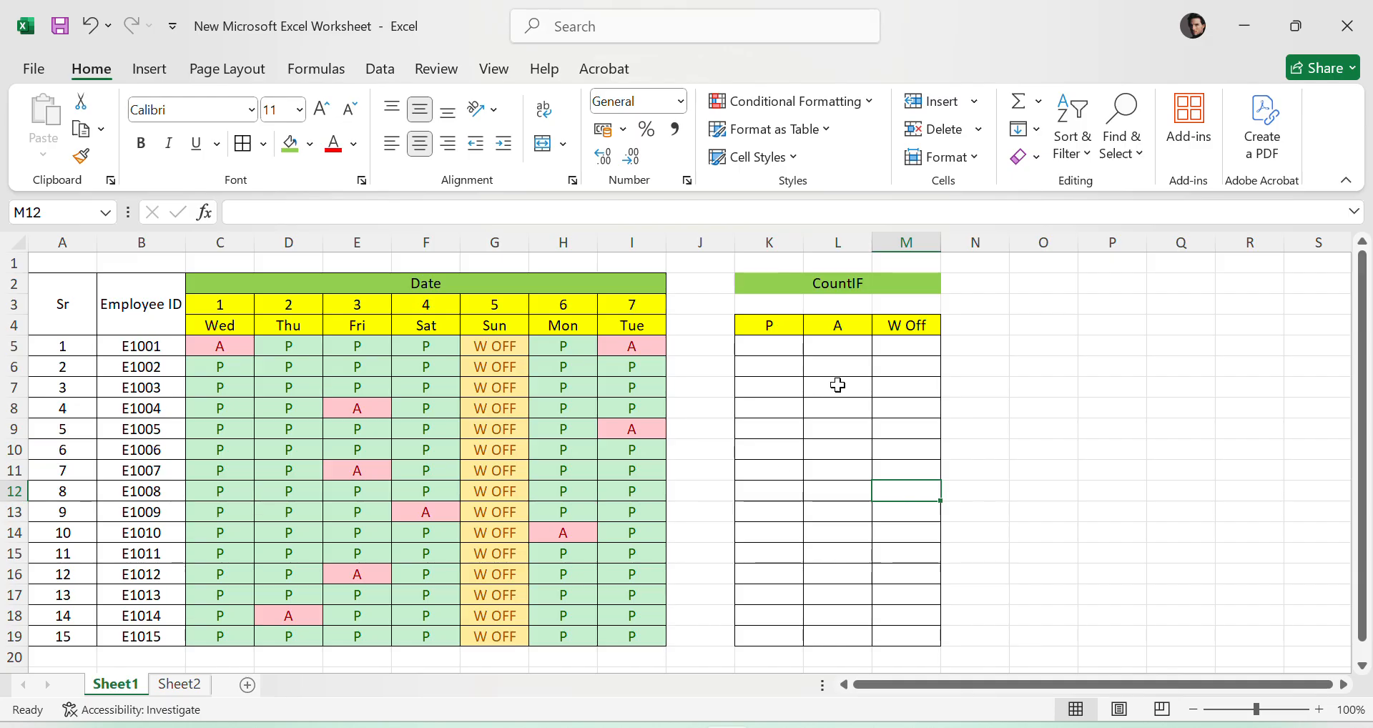
left_click_drag(252, 316, 644, 635)
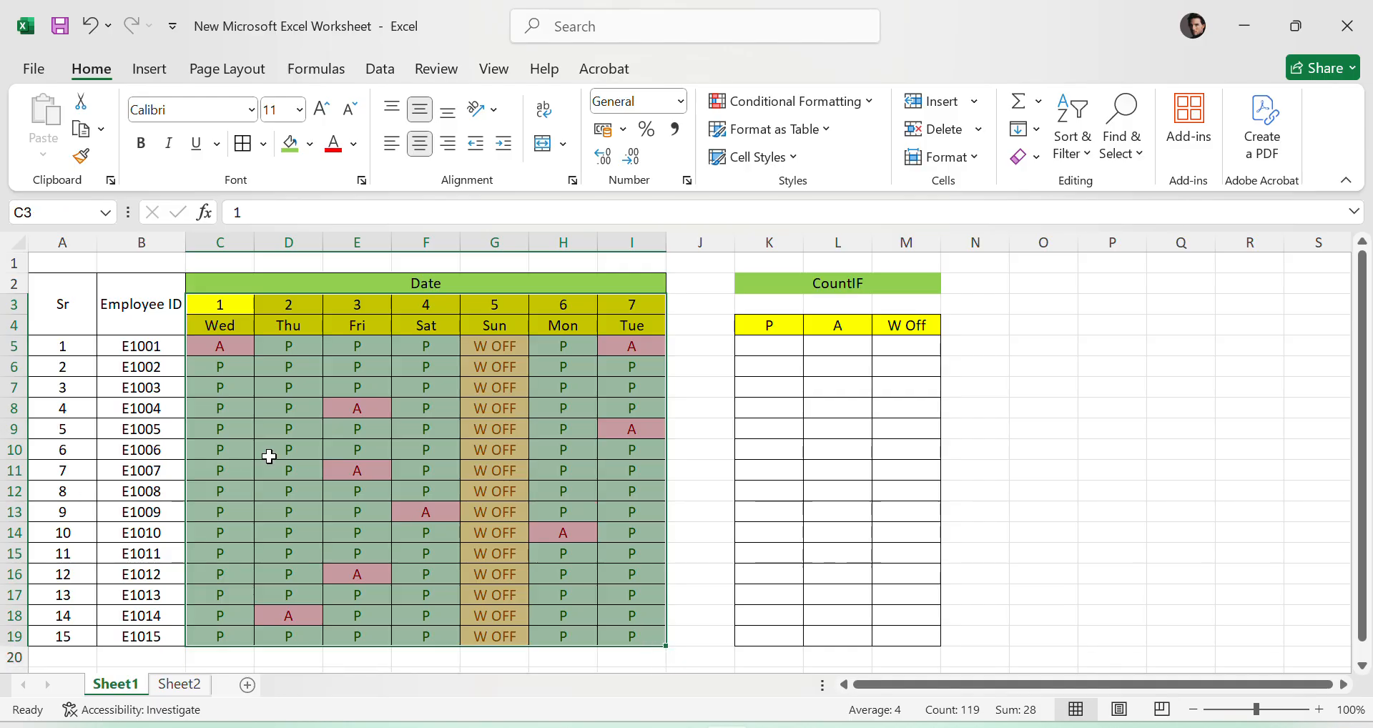
left_click(145, 345)
- Examine the empty P, A and W Off columns of the CountIF table for all employee rows
left_click(788, 346)
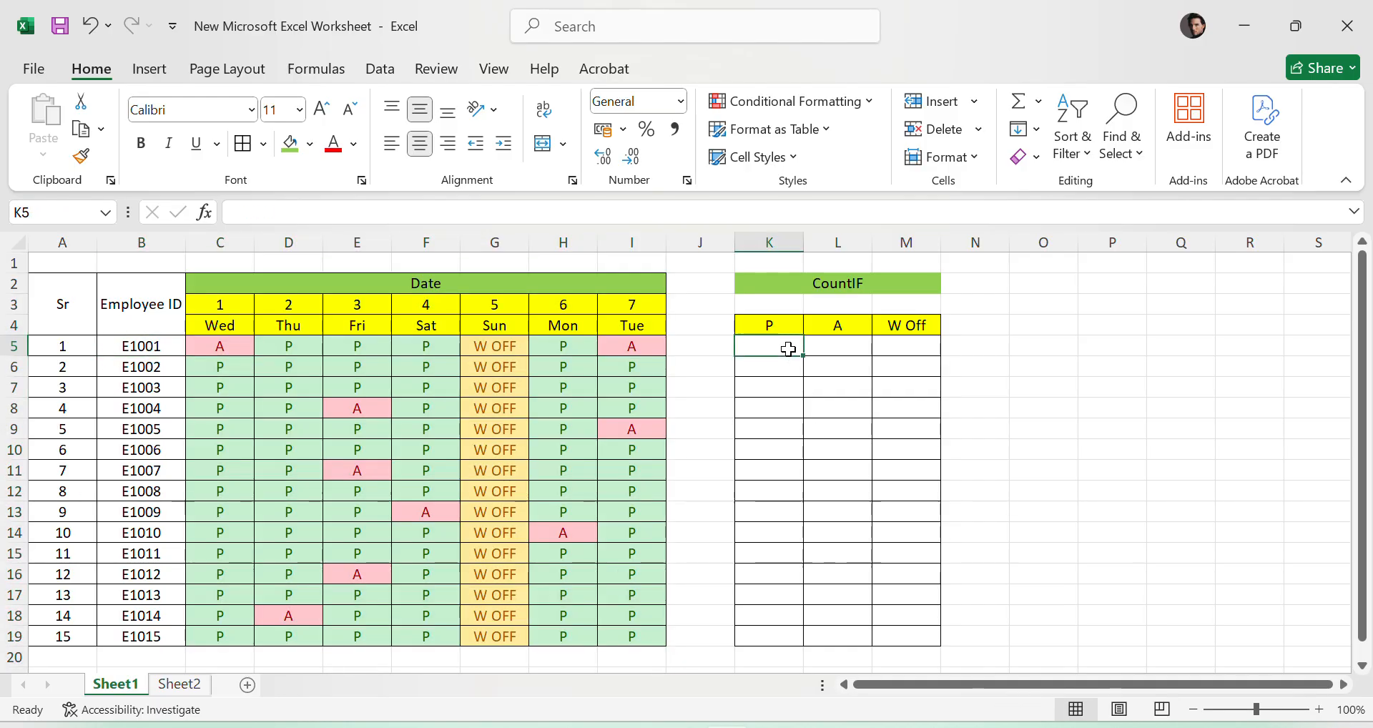
left_click(859, 347)
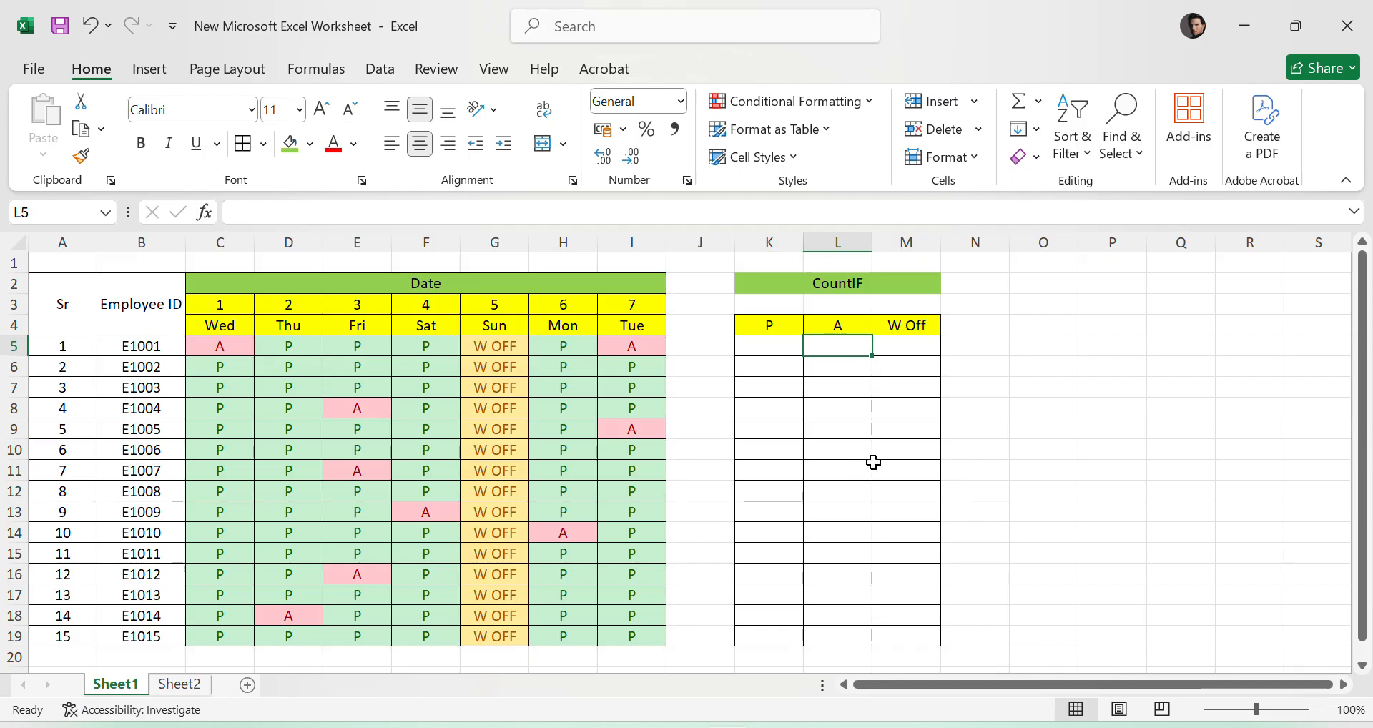
left_click(908, 348)
left_click(1068, 471)
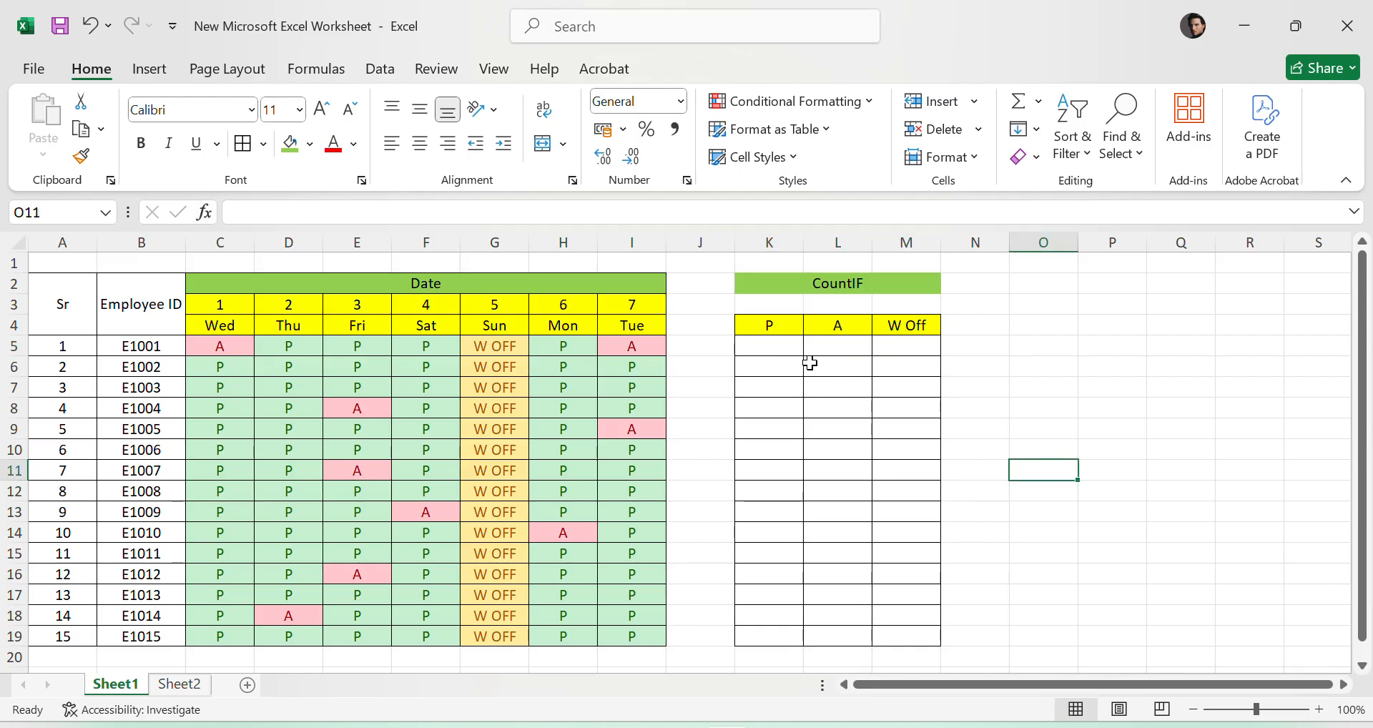
left_click_drag(750, 352, 907, 641)
left_click(1116, 495)
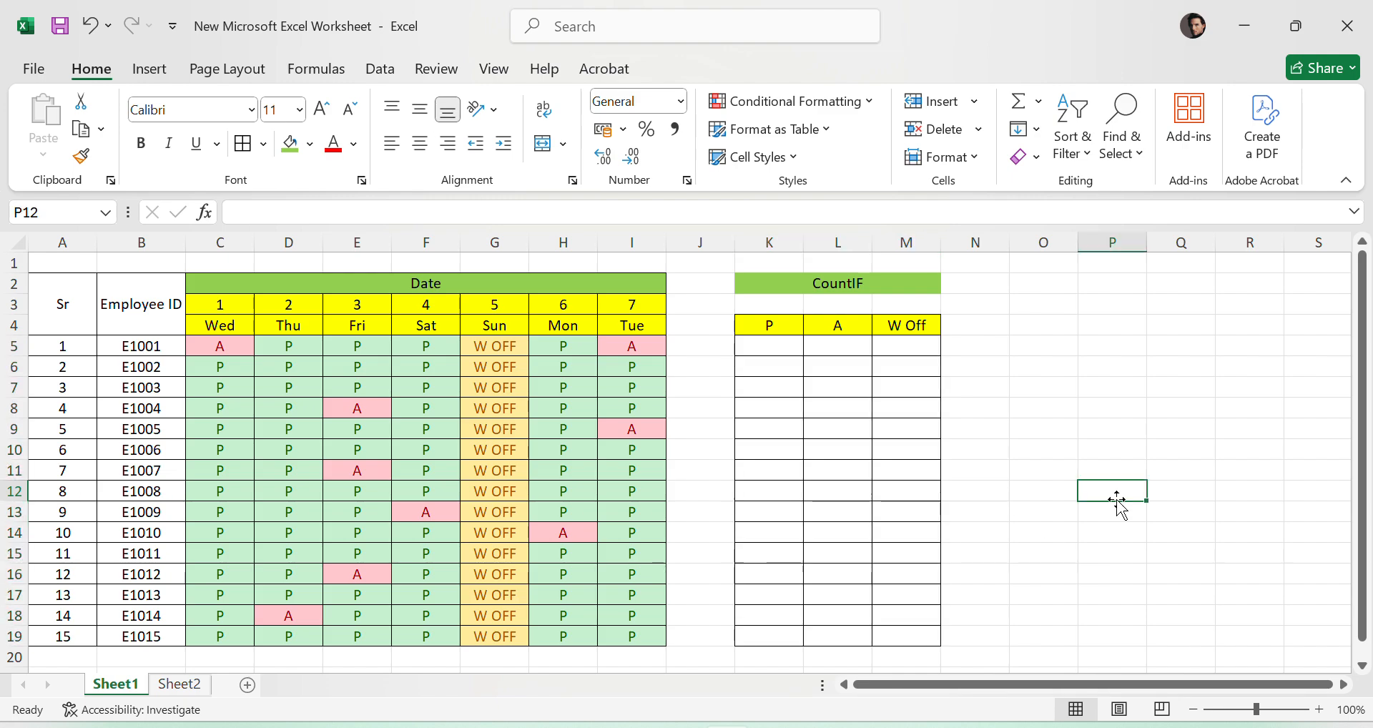
left_click_drag(755, 348, 916, 628)
left_click(1112, 491)
- Go through the P entries of employee E1001 and enter 4 as the P count in K5
left_click(286, 347)
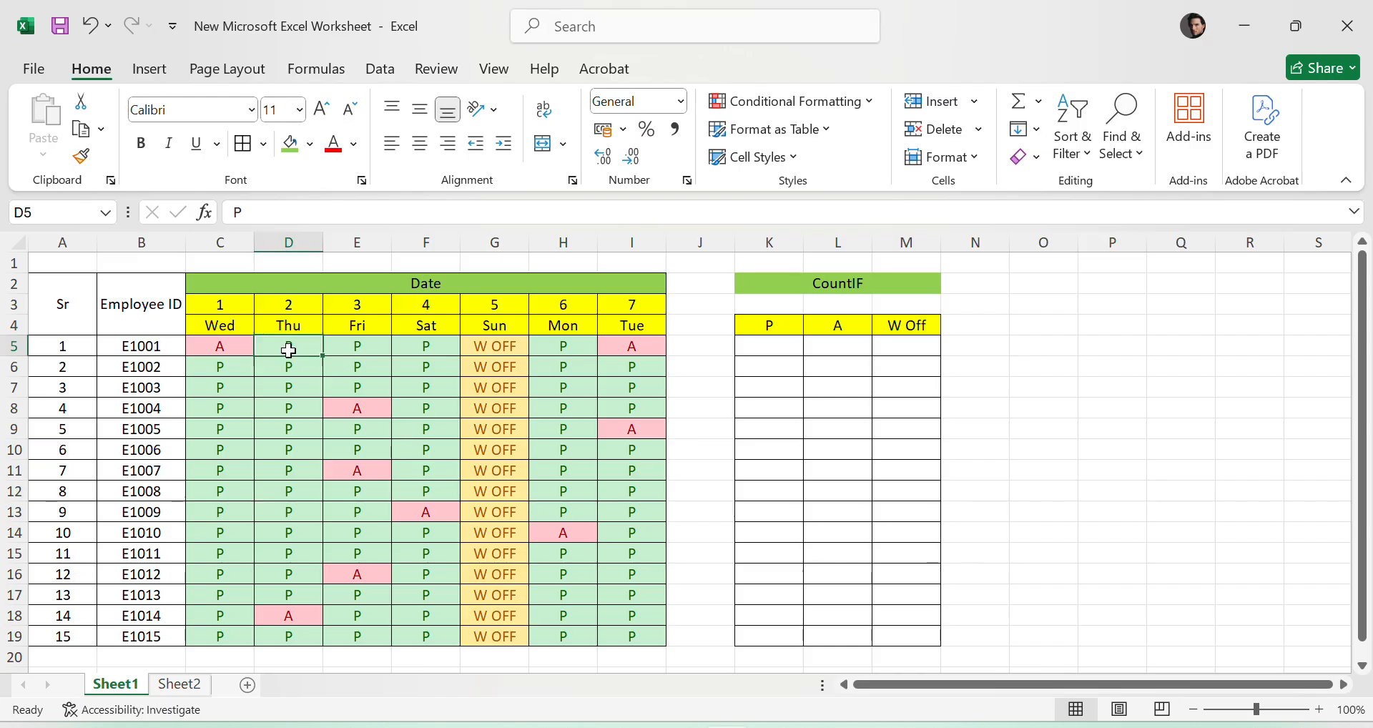
left_click(368, 356)
left_click(430, 350)
left_click(551, 350)
left_click(762, 346)
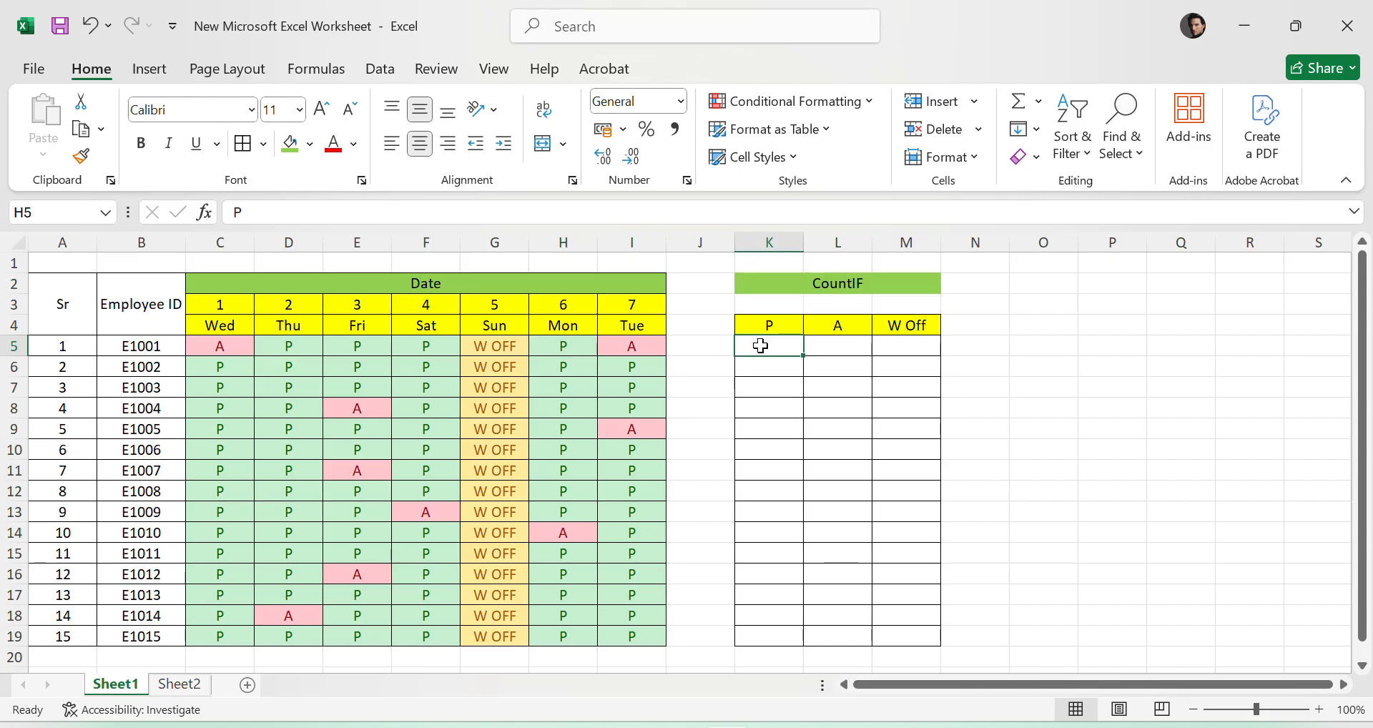
type("4")
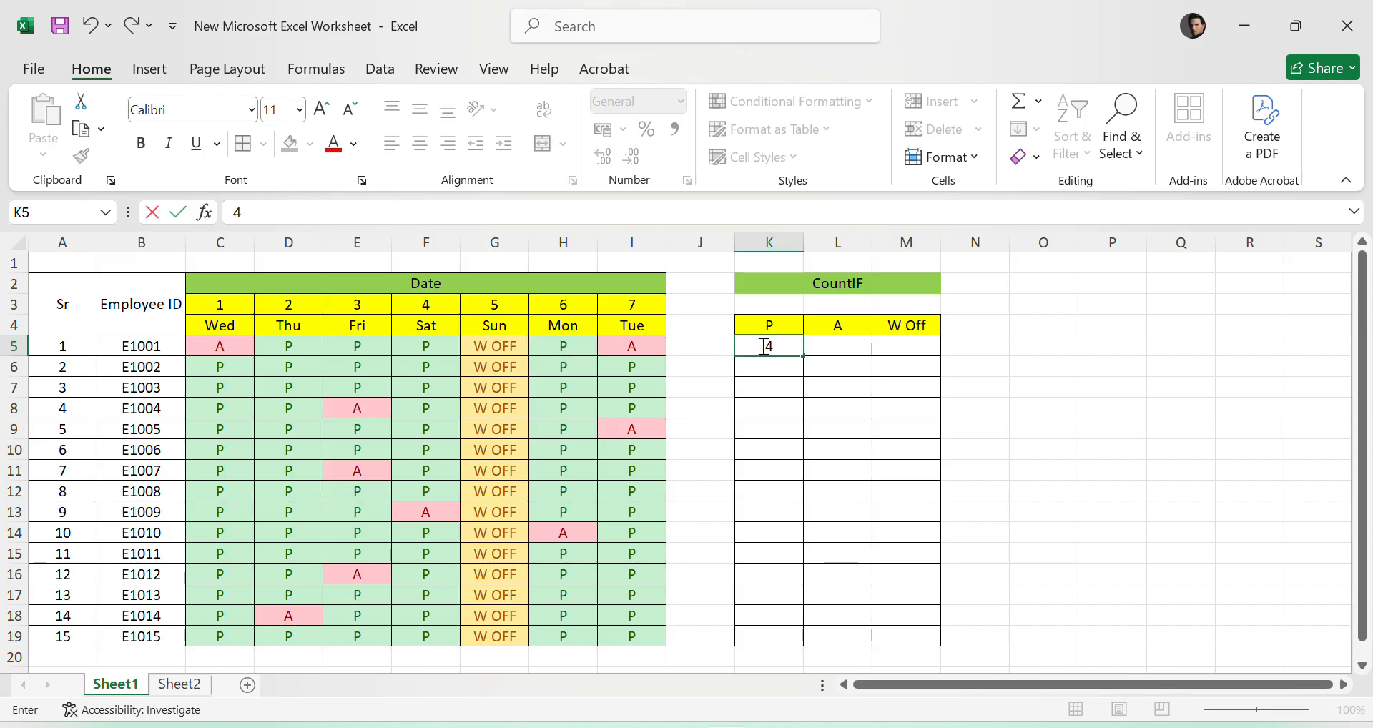
- Enter 2 as the A count in L5 and 1 as the W Off count in M5 for employee E1001
left_click(865, 350)
type("=")
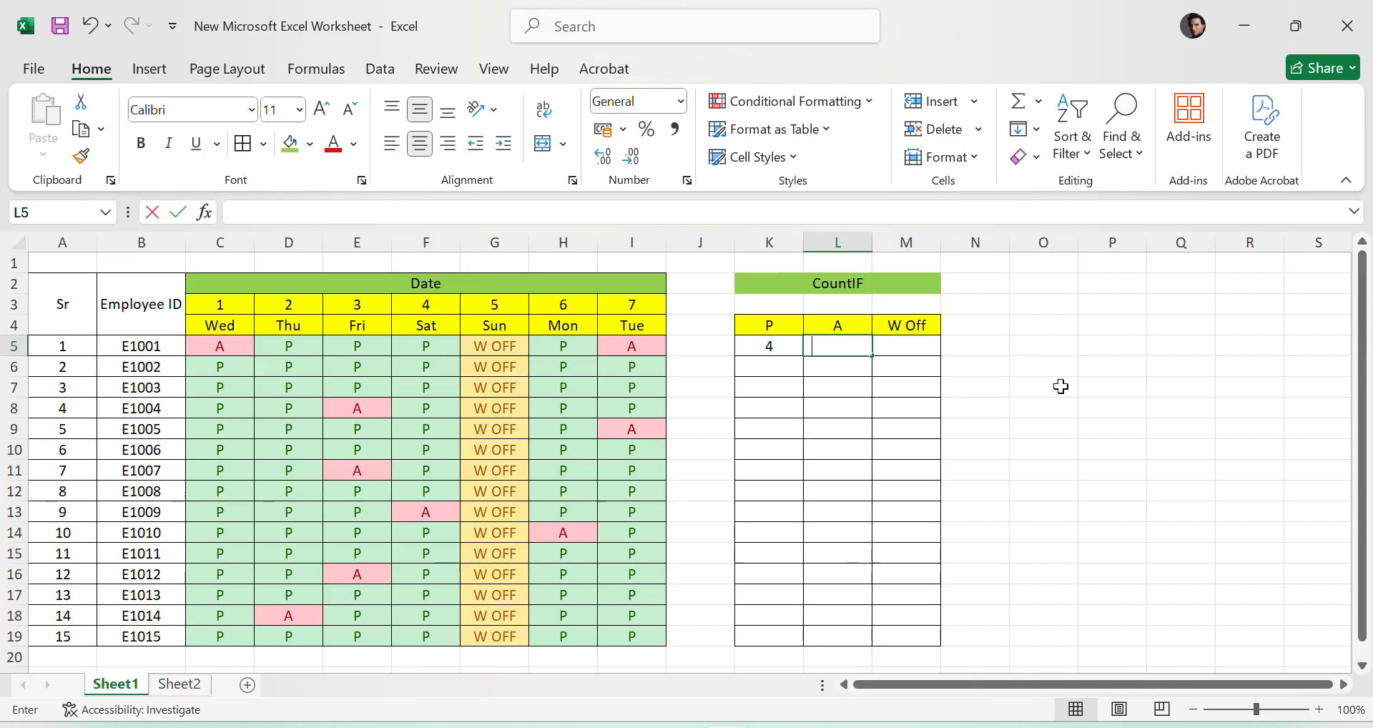
type("2")
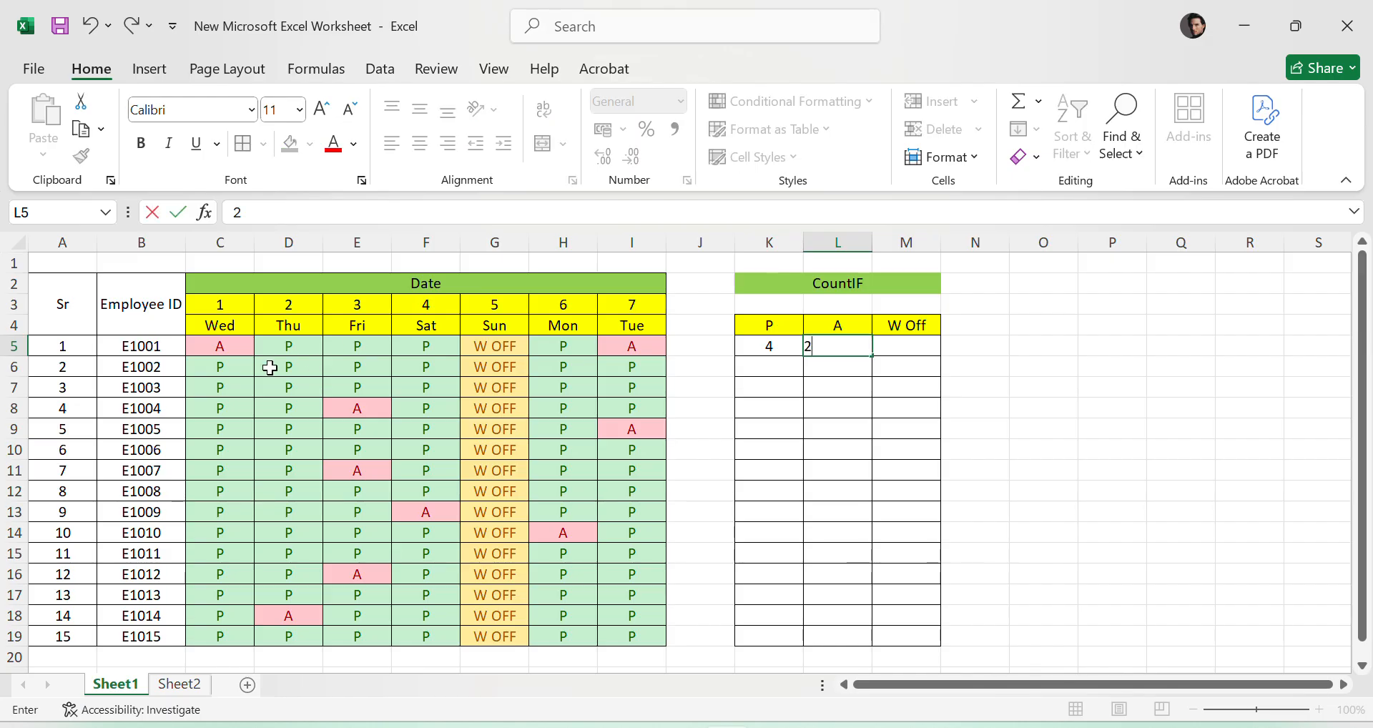
left_click(208, 349)
left_click(652, 344)
left_click(907, 350)
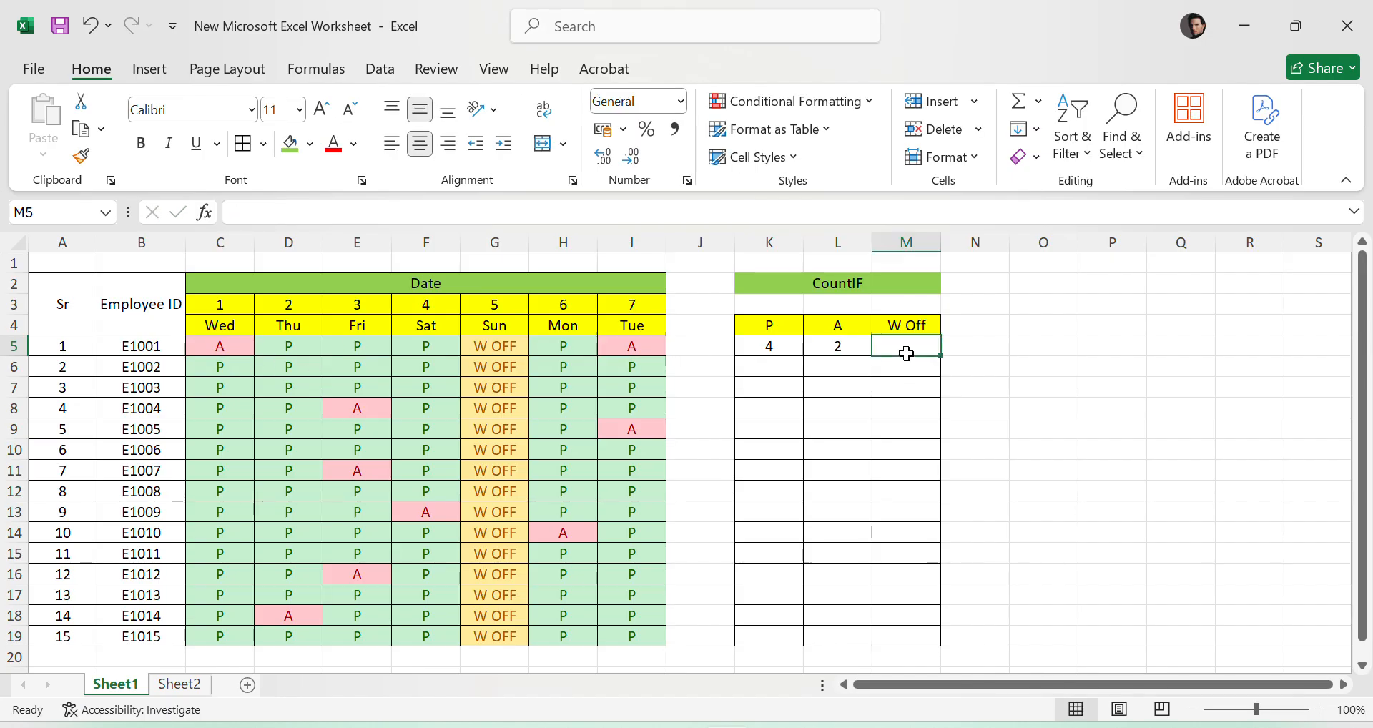
type("=1")
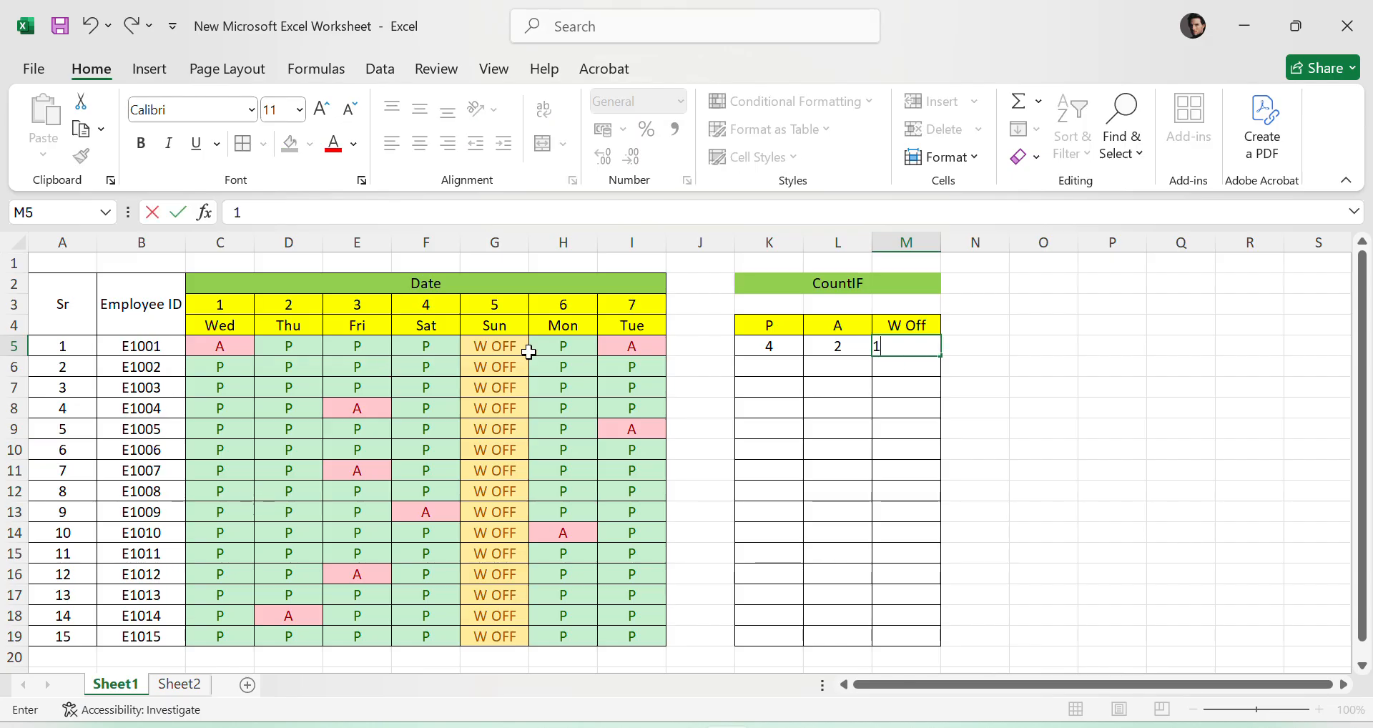
key("Return")
left_click_drag(234, 327, 613, 644)
left_click(1248, 571)
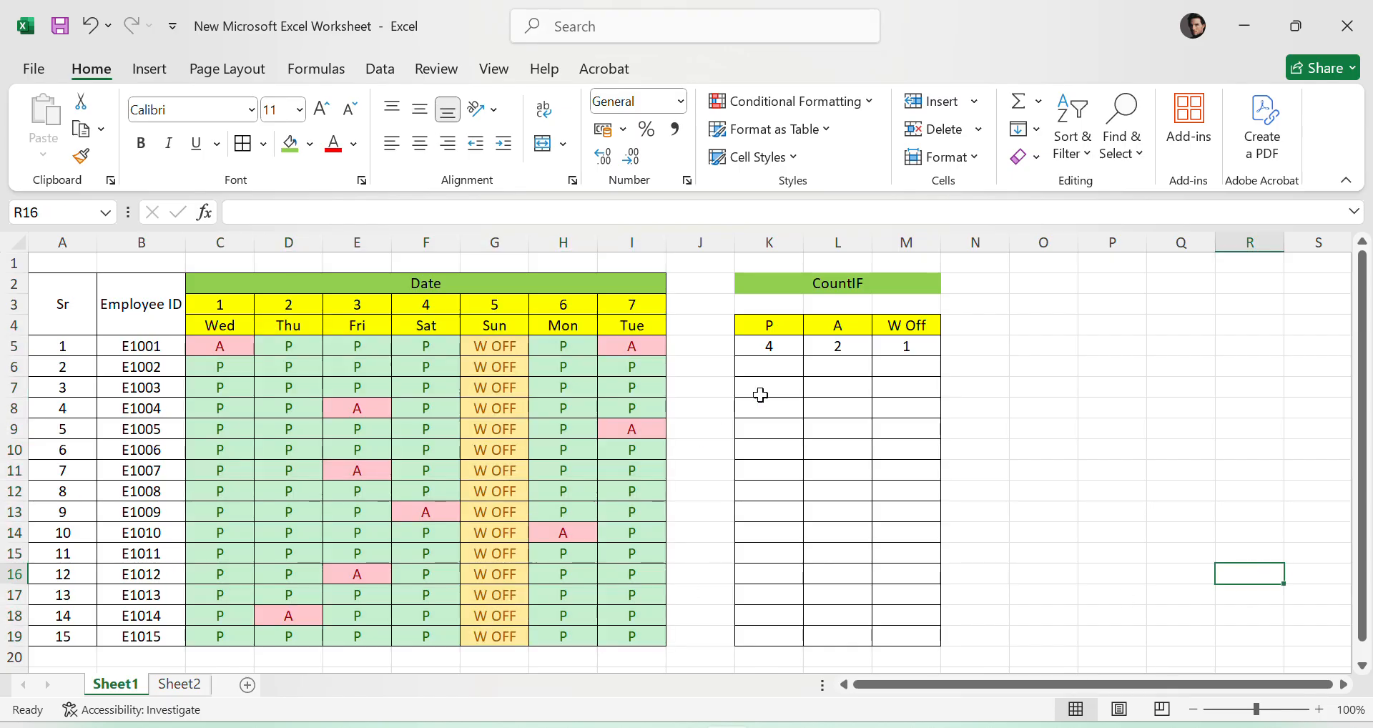
left_click(859, 367)
left_click(263, 354)
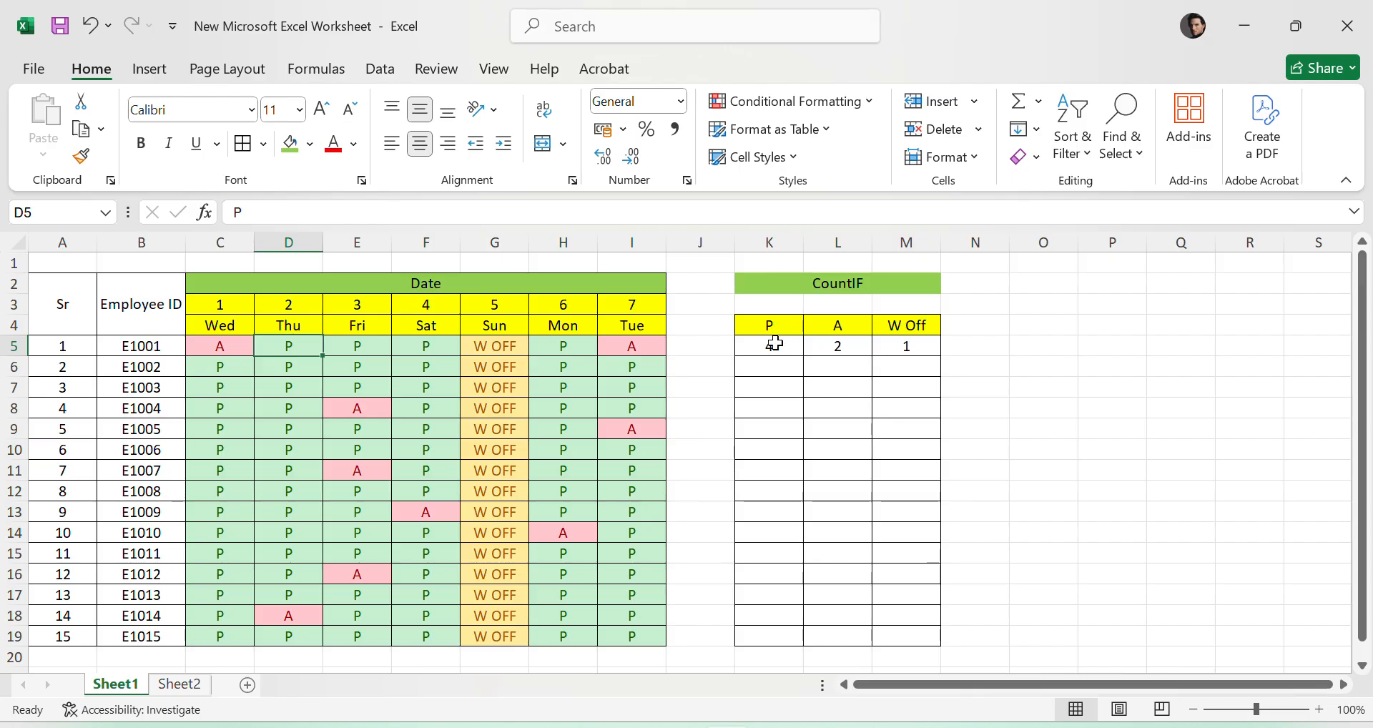
- Clear the manually entered counts for employee E1001 from K5:M5
left_click_drag(774, 345, 891, 349)
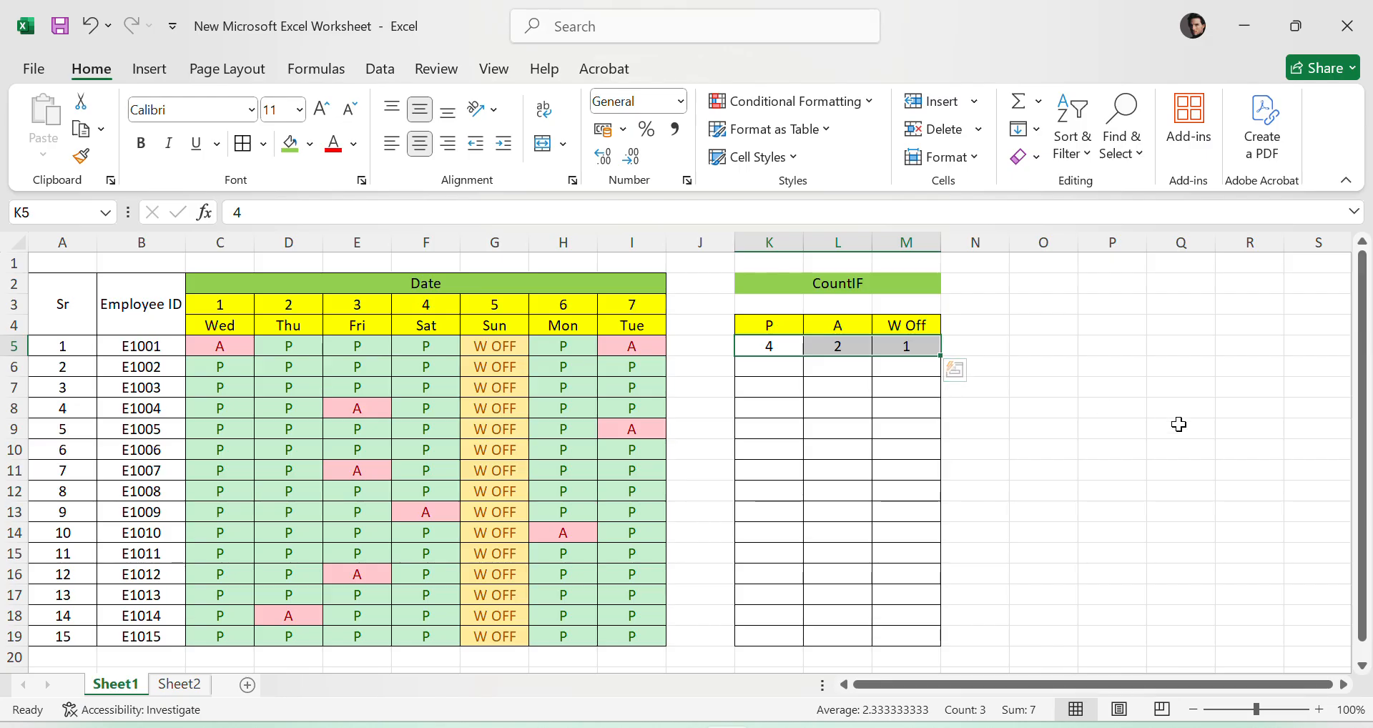
key("Delete")
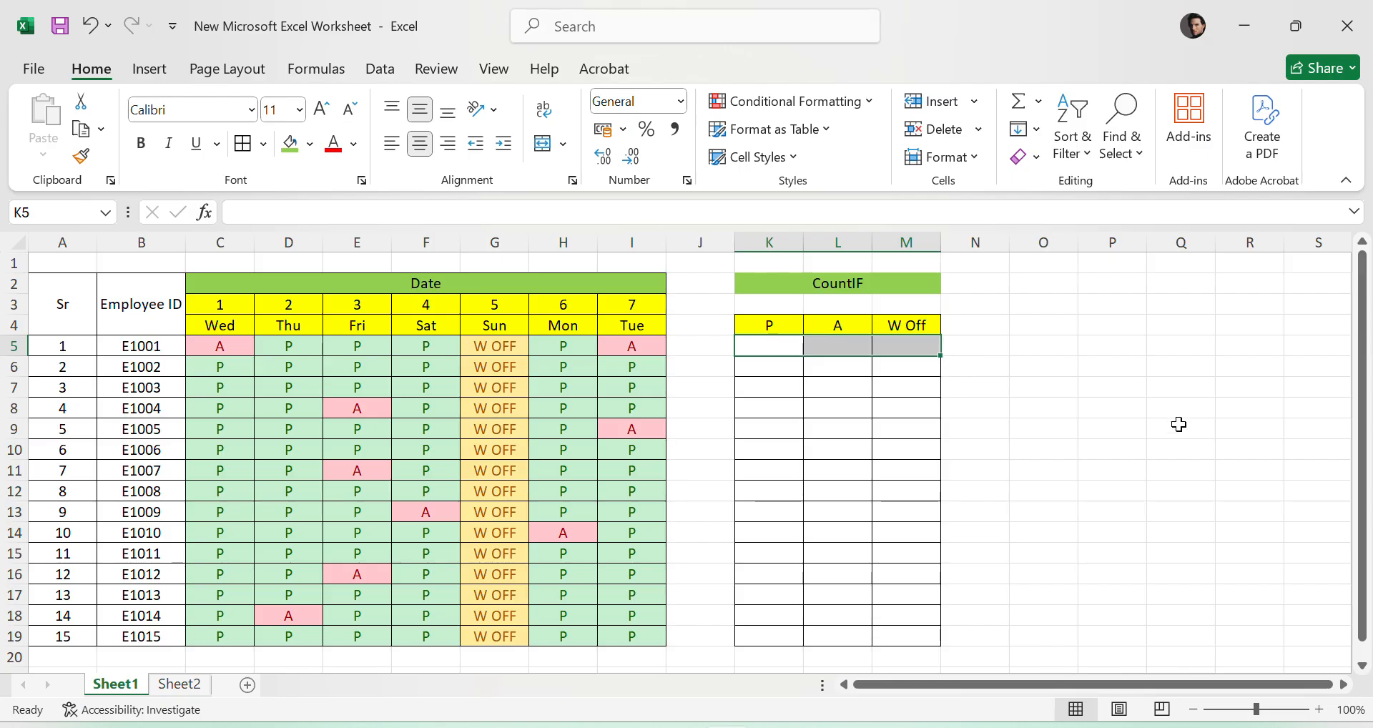
left_click(1177, 474)
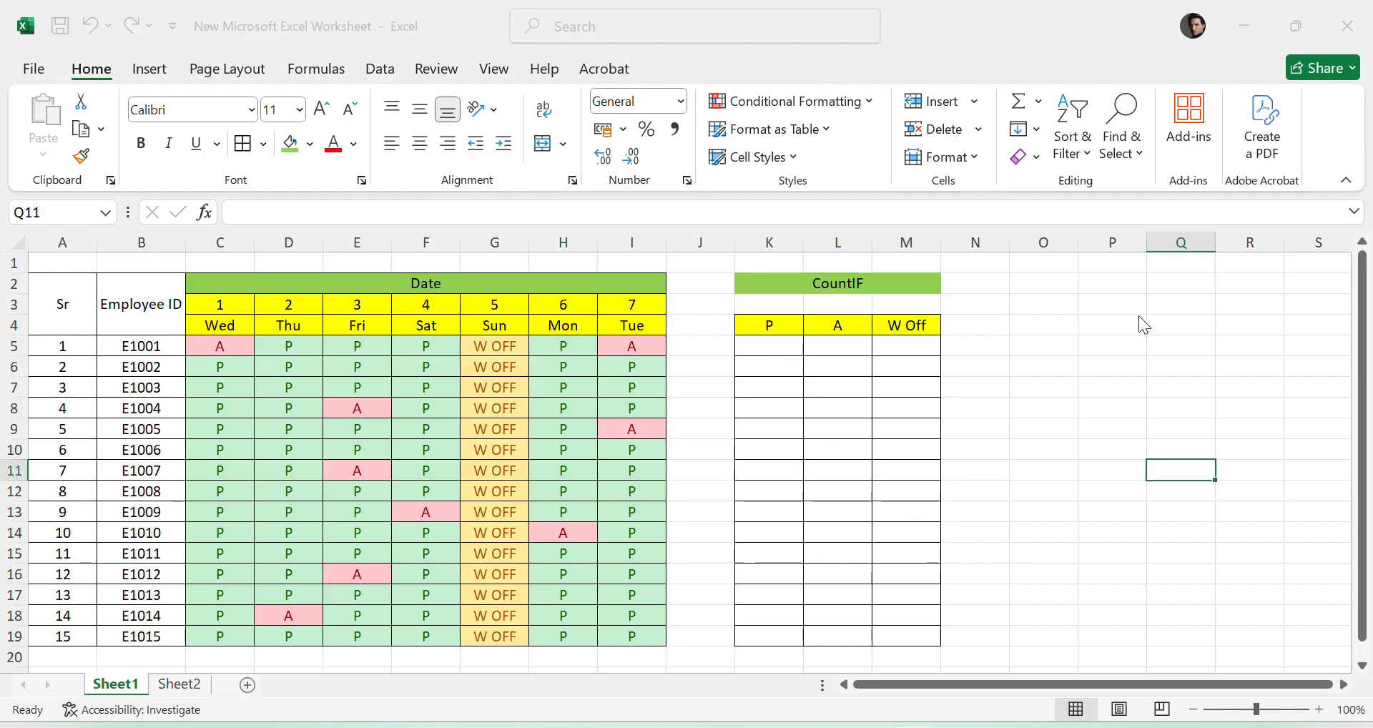
- Enter the formula =SUM(K3:M3) in the empty cell P3
left_click(1091, 306)
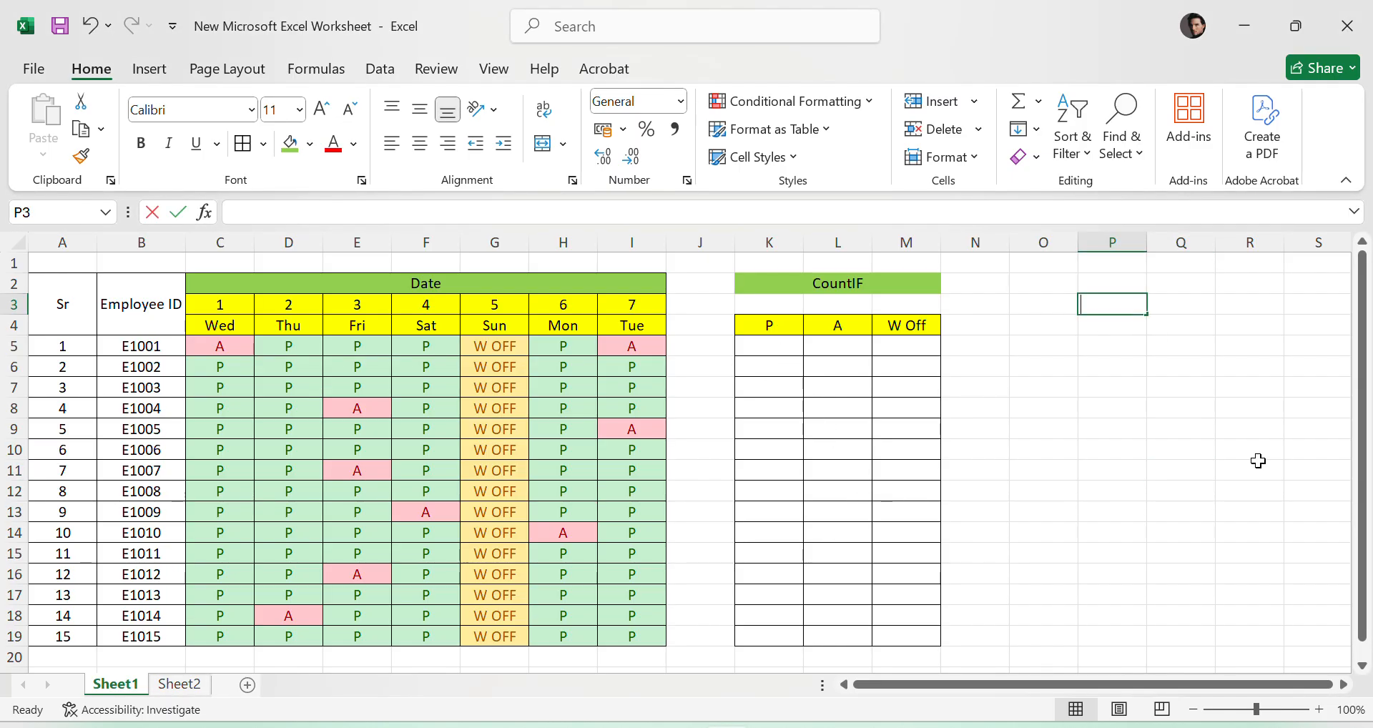
type("=SU")
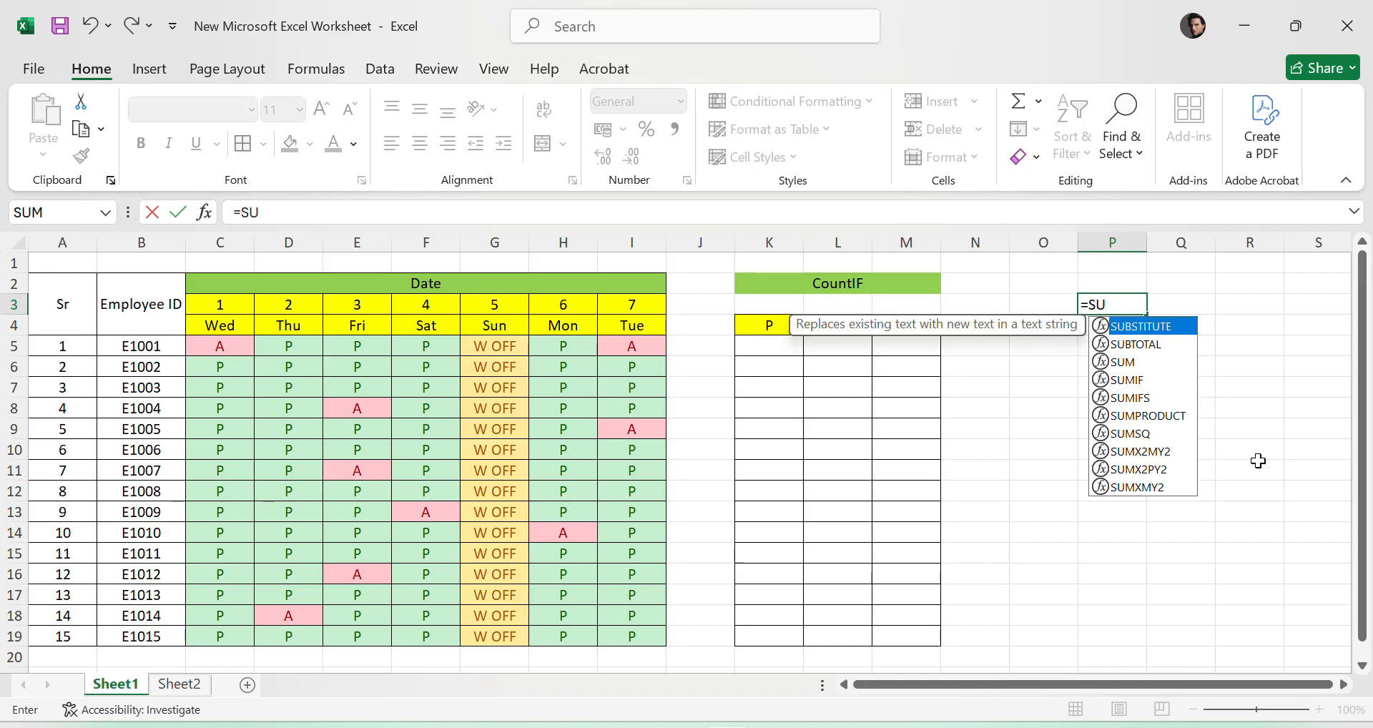
type("M")
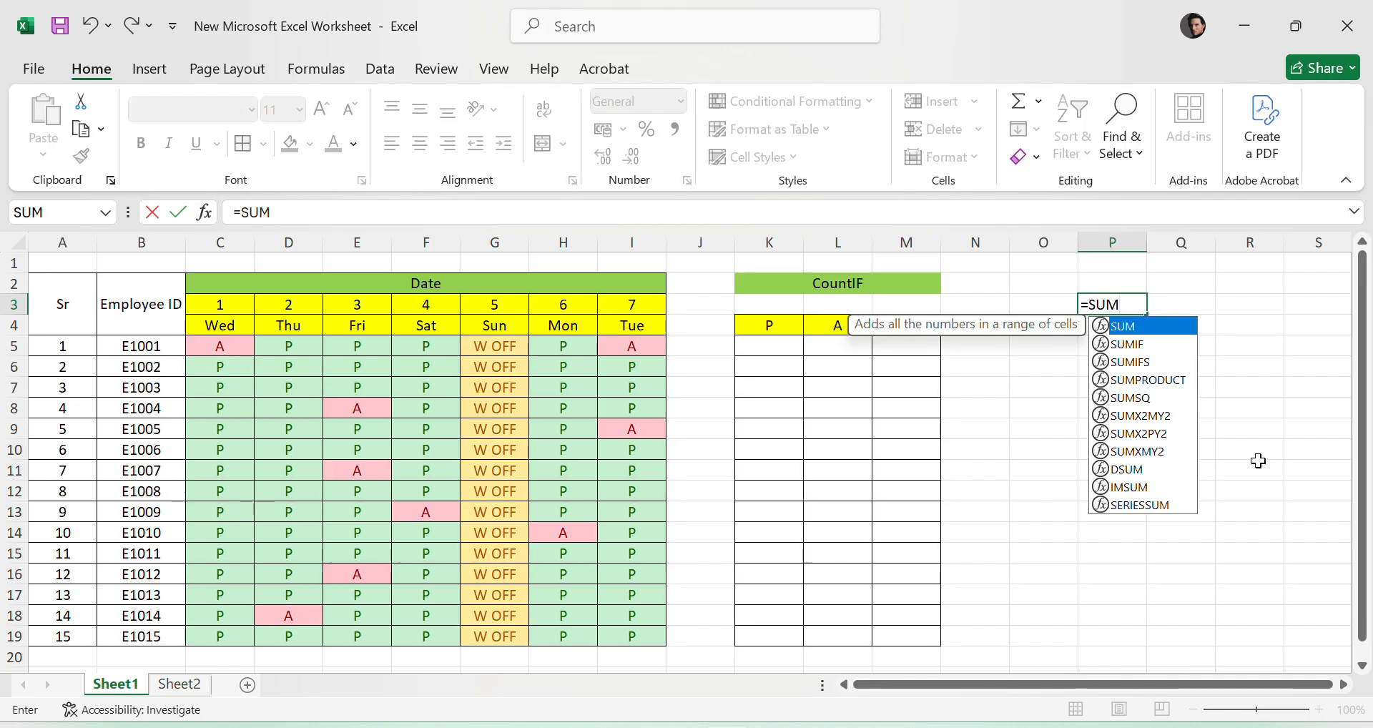
type("(")
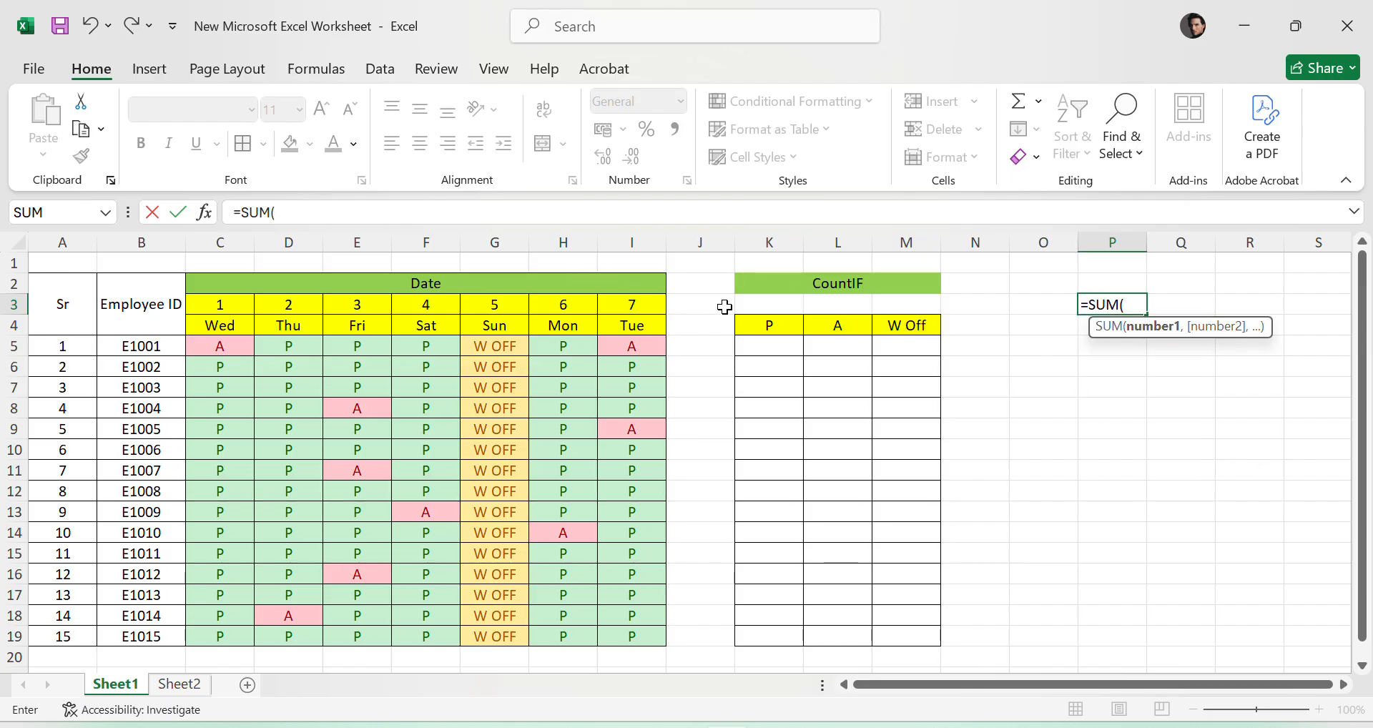
left_click_drag(744, 304, 914, 306)
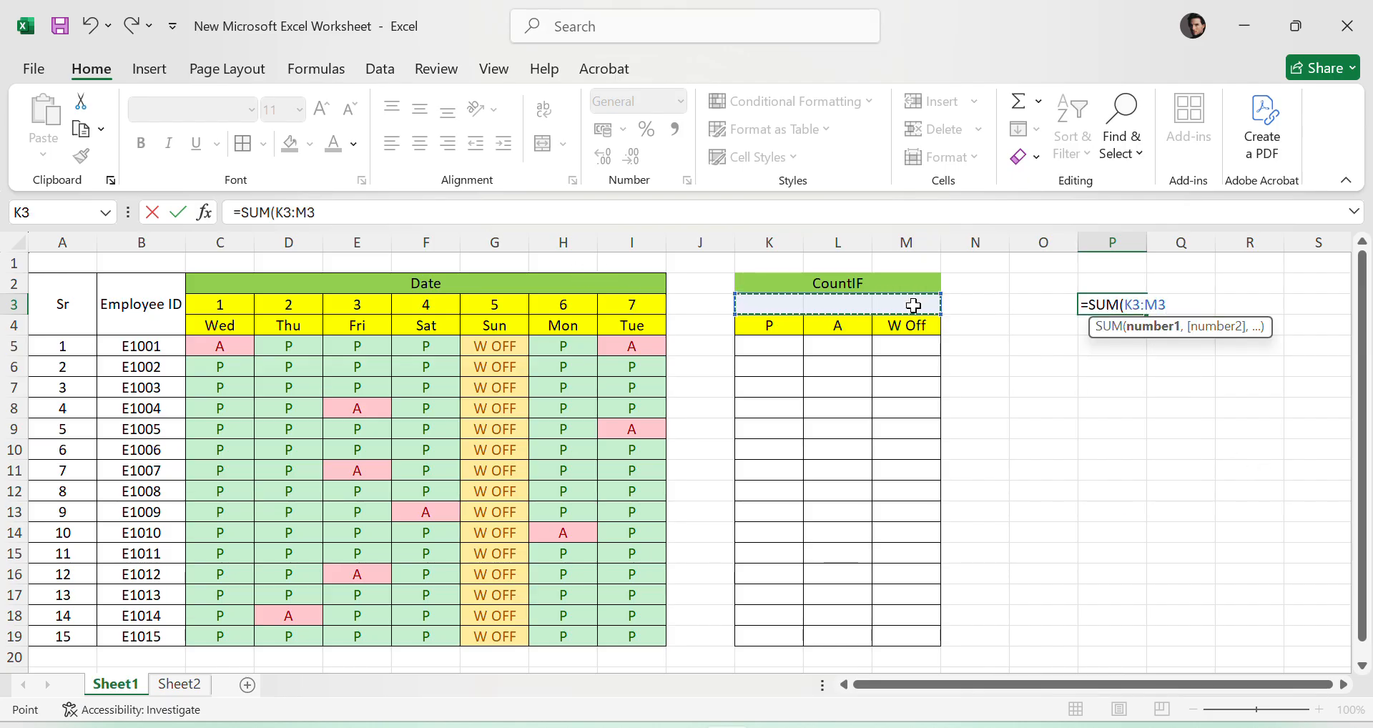
key("Return")
- Try starting an IF formula in cell P3 and clear the cell's contents
left_click(1123, 306)
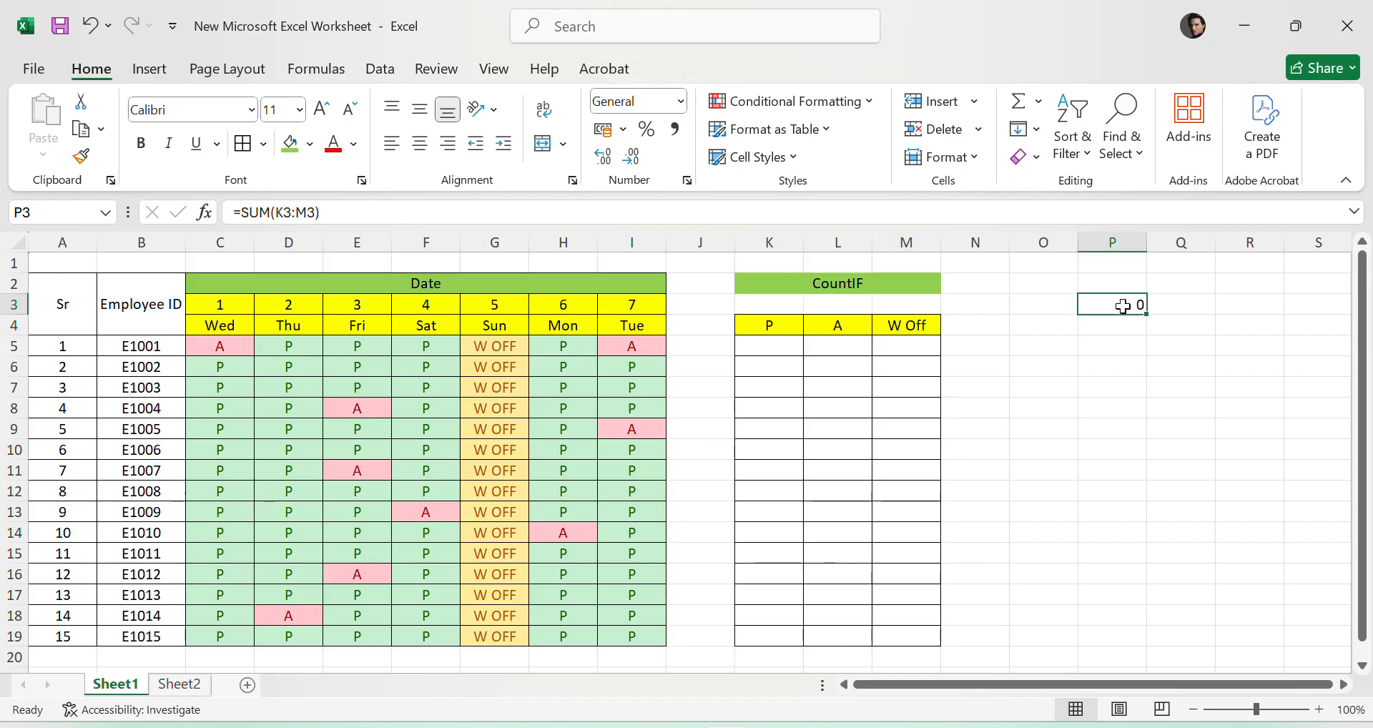
double_click(1123, 306)
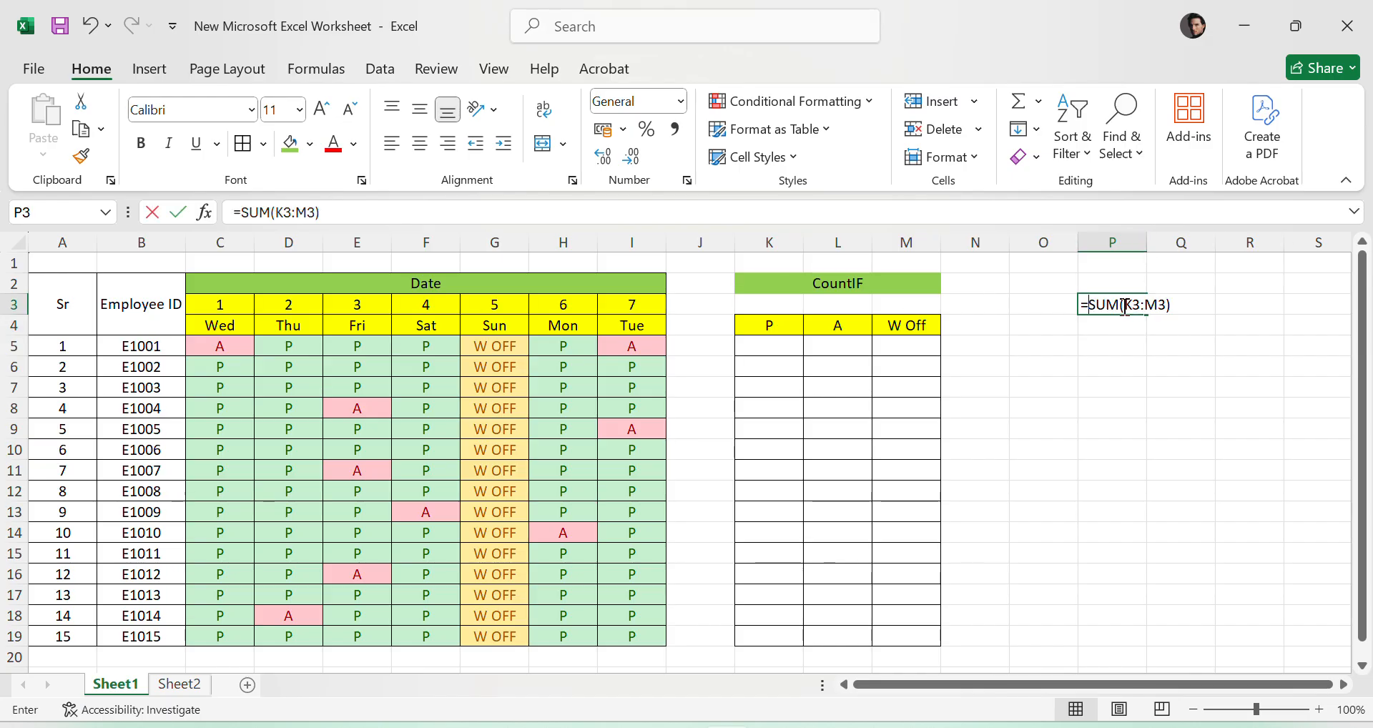
key("Escape")
type("=IF")
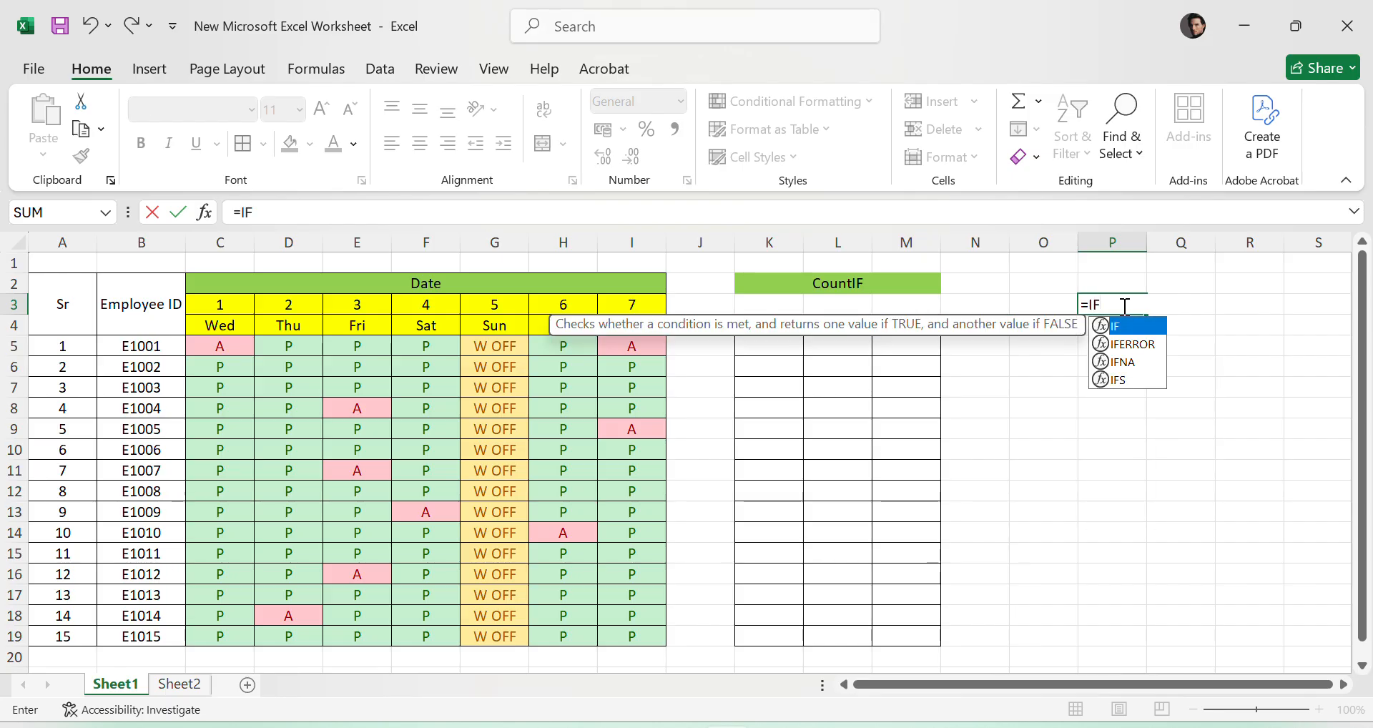
type("(")
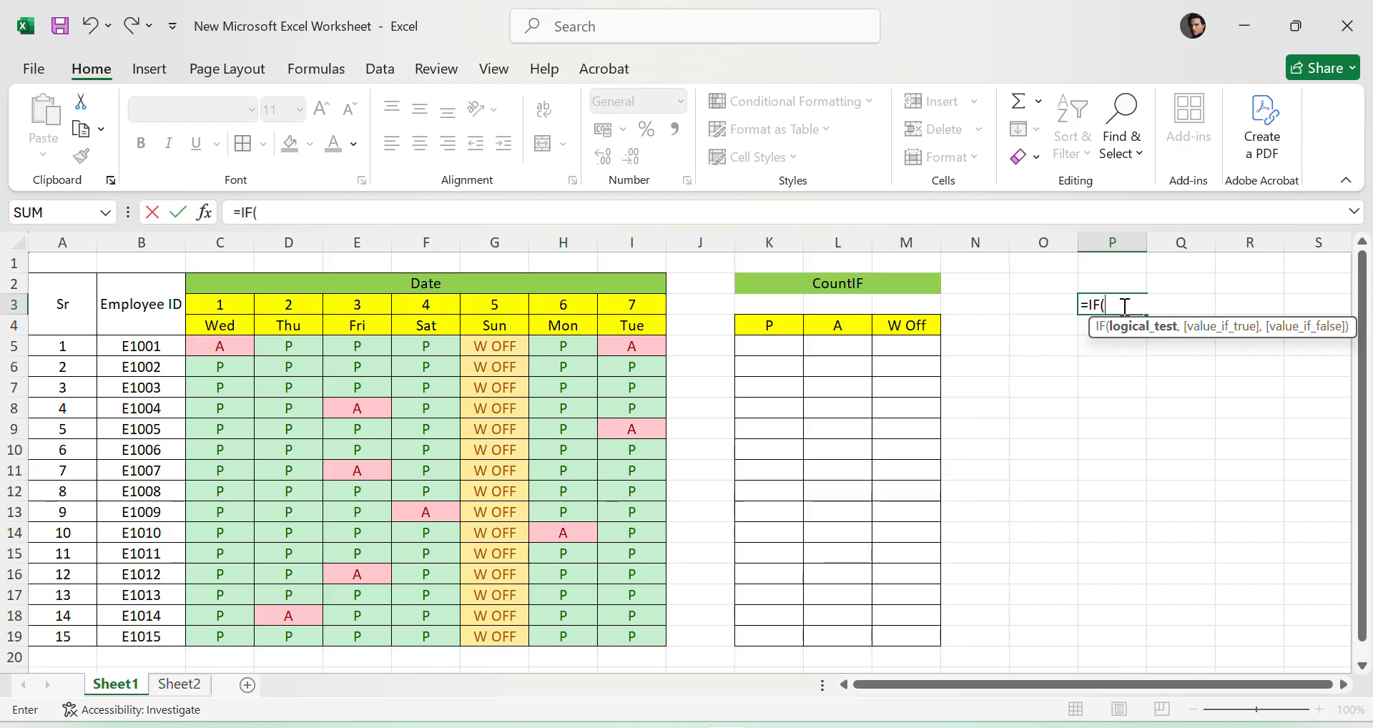
key("Escape")
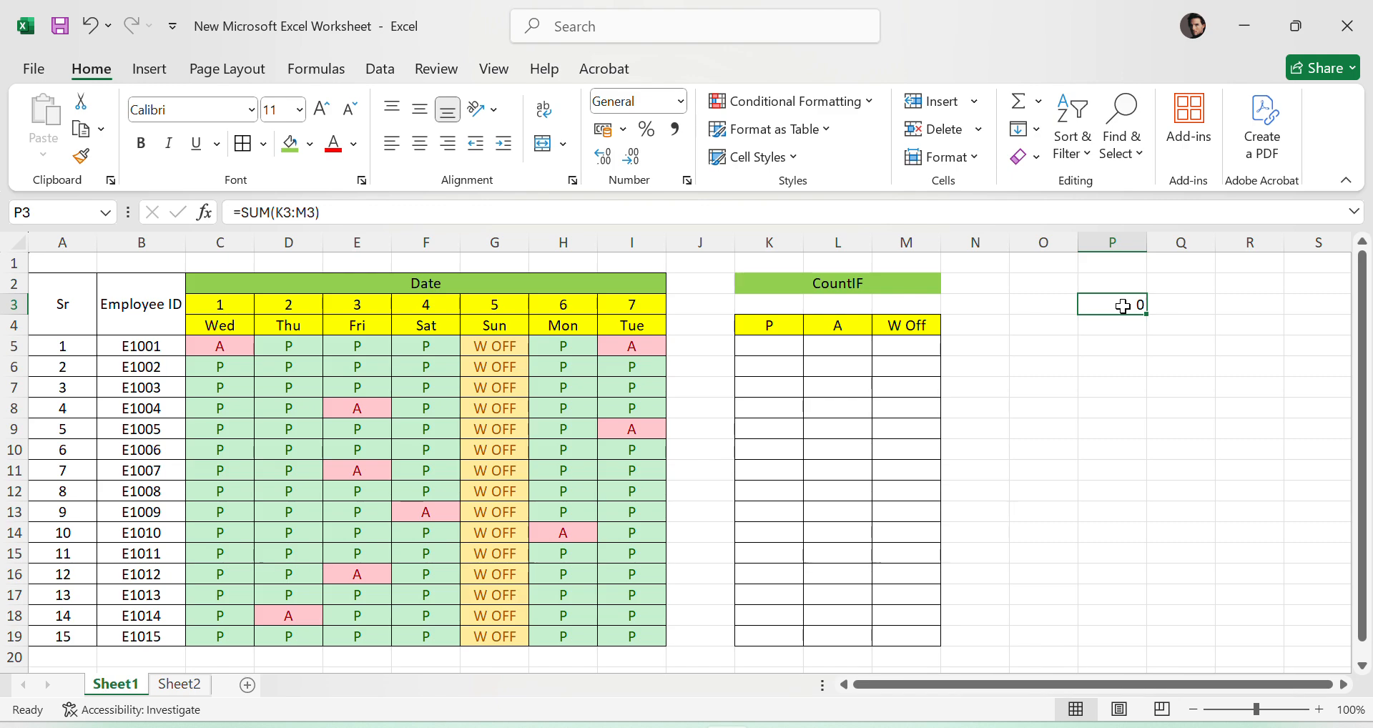
key("Delete")
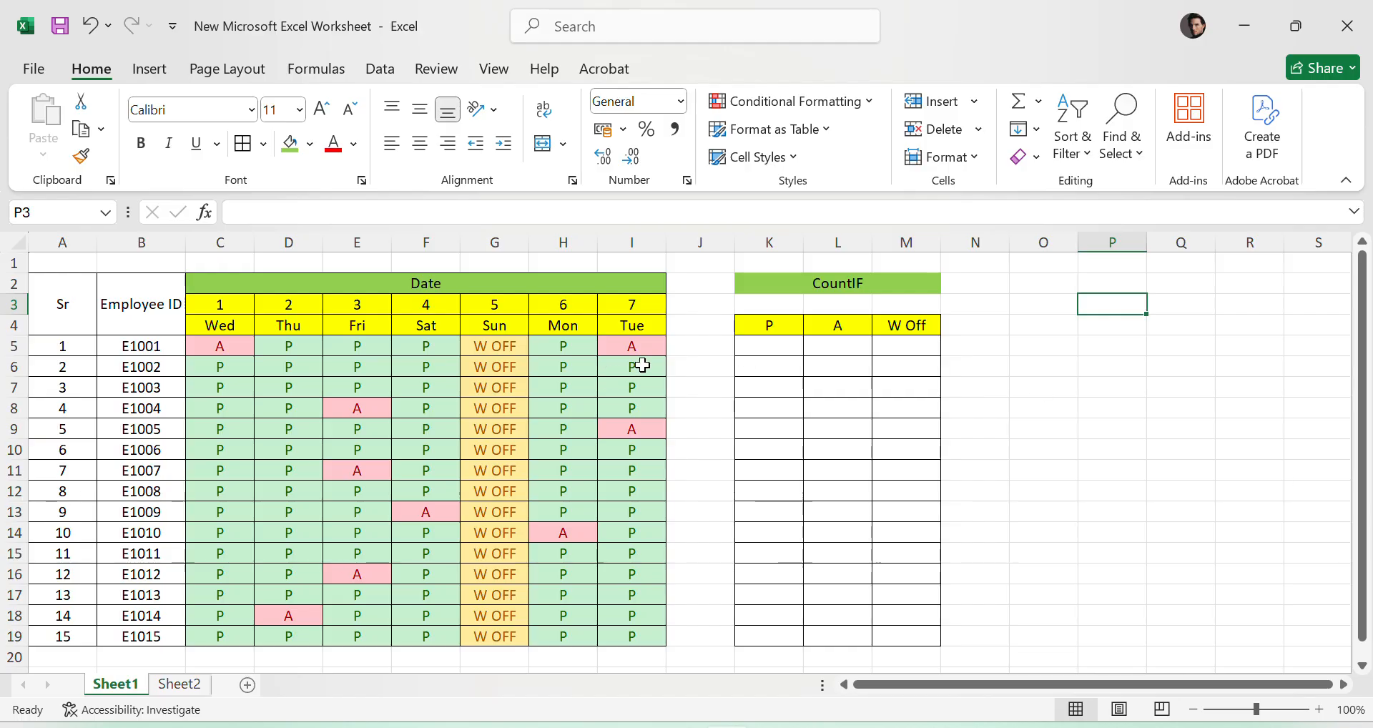
- Write the formula =COUNTIF(C5:I5,"P") in cell K5 to count the P days of employee E1001
left_click(777, 343)
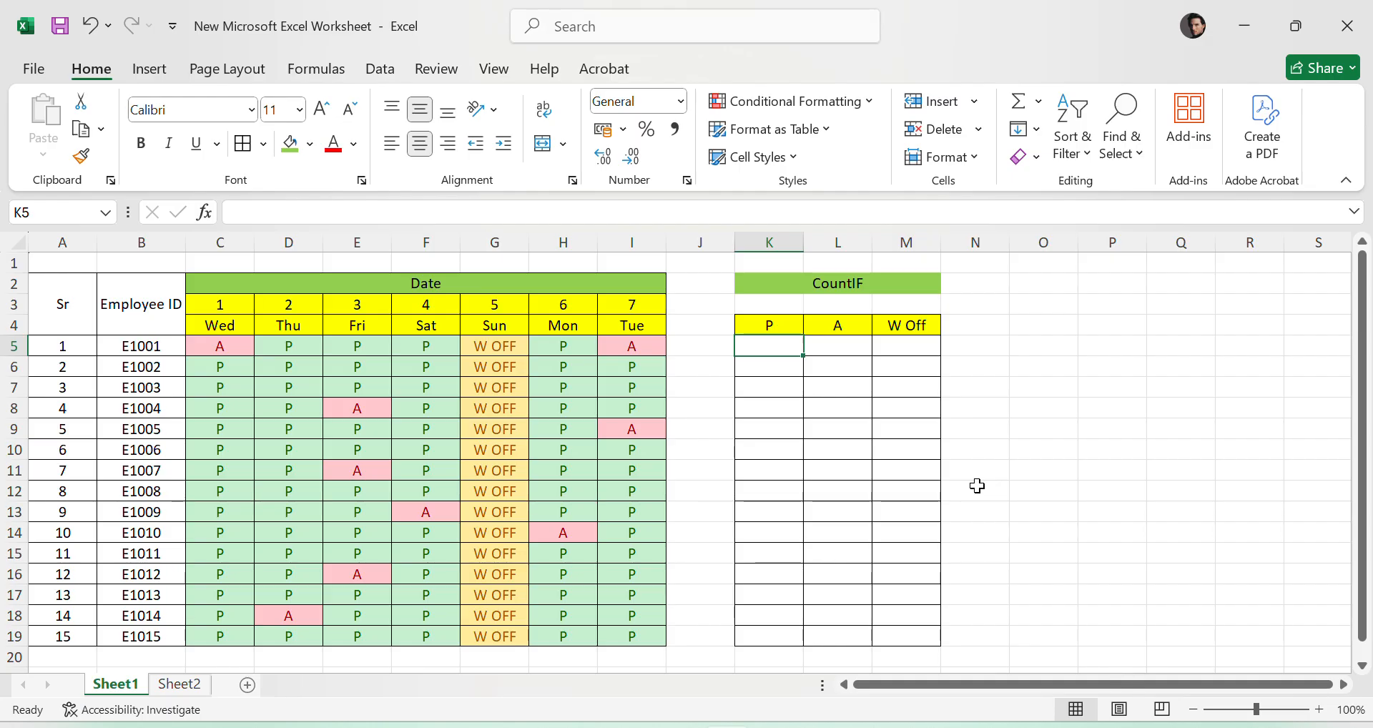
type("=")
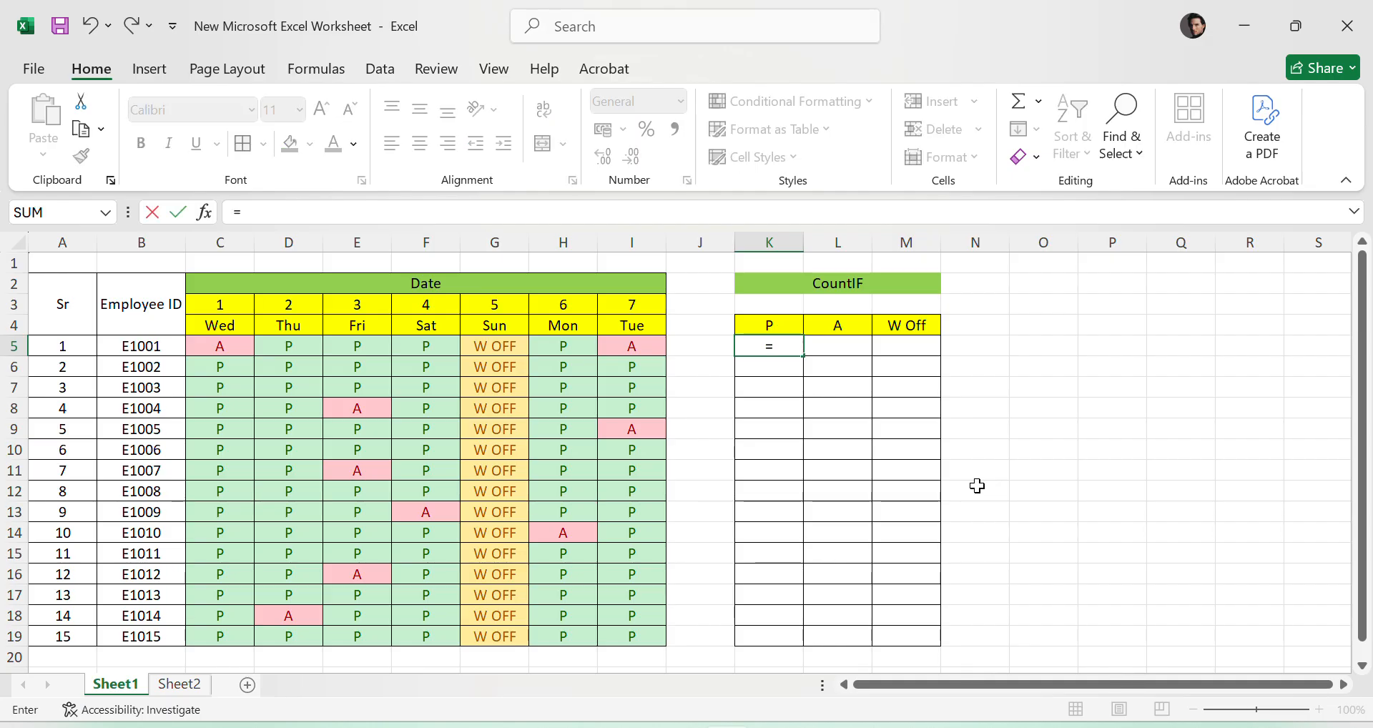
type("COUNT")
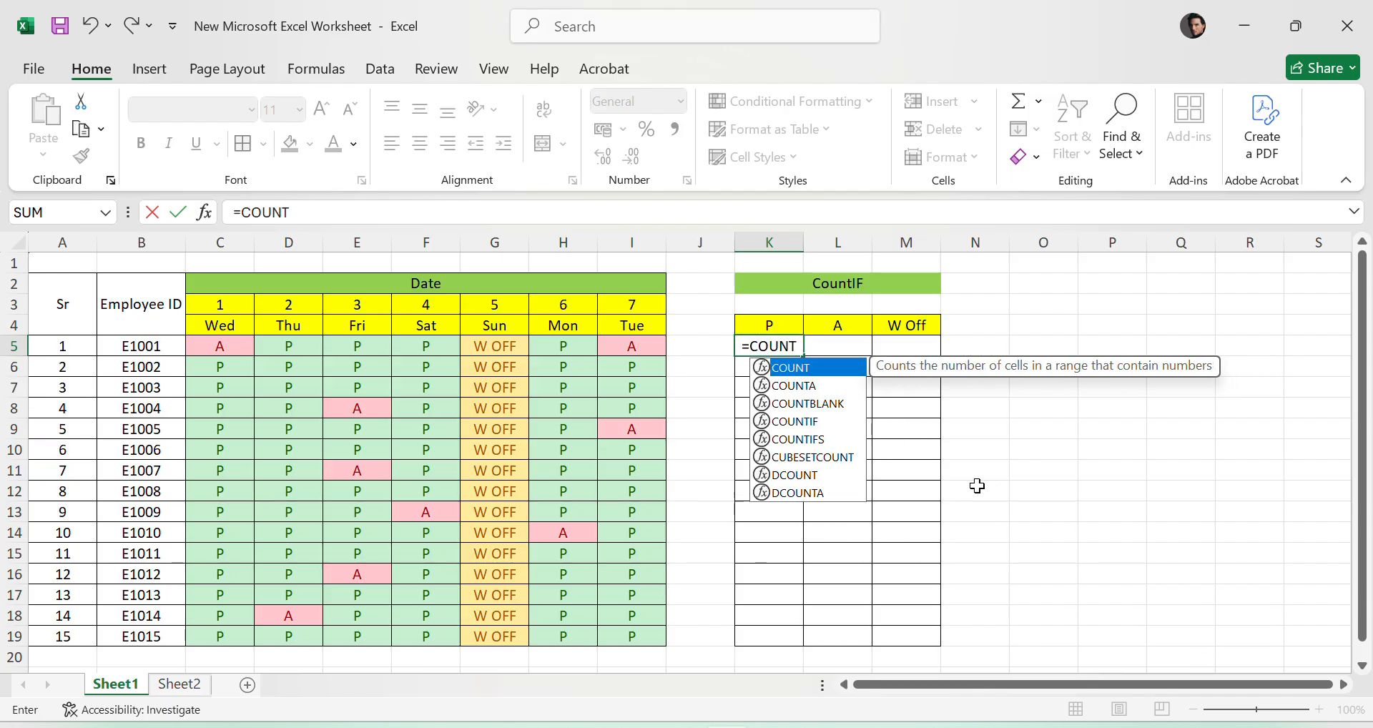
type("IF")
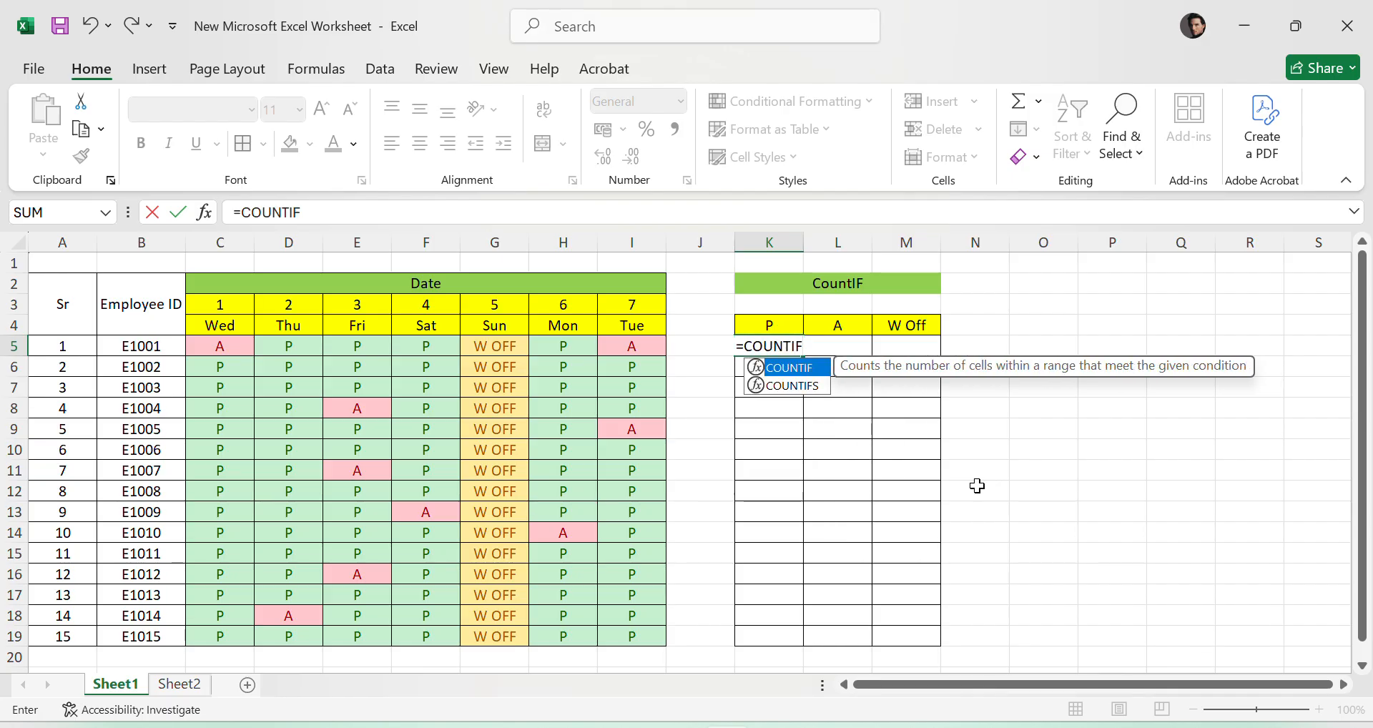
type("(")
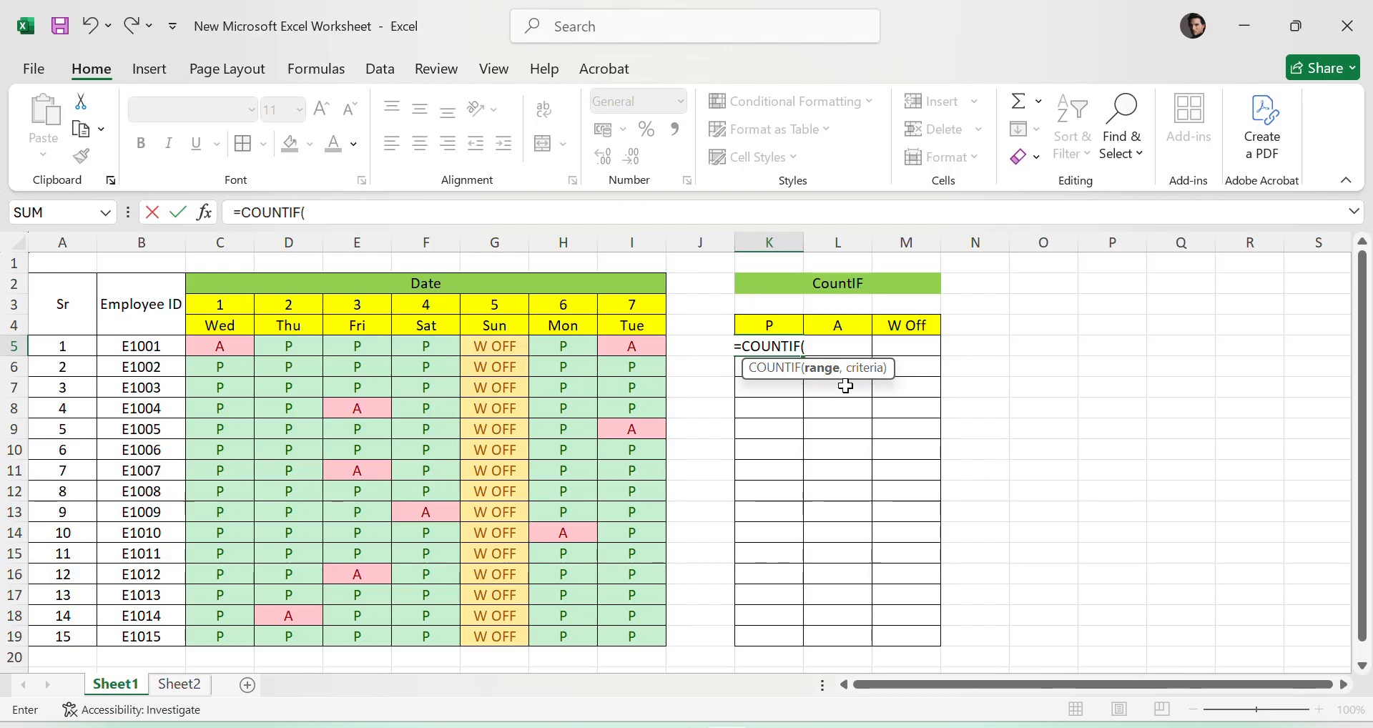
left_click(218, 342)
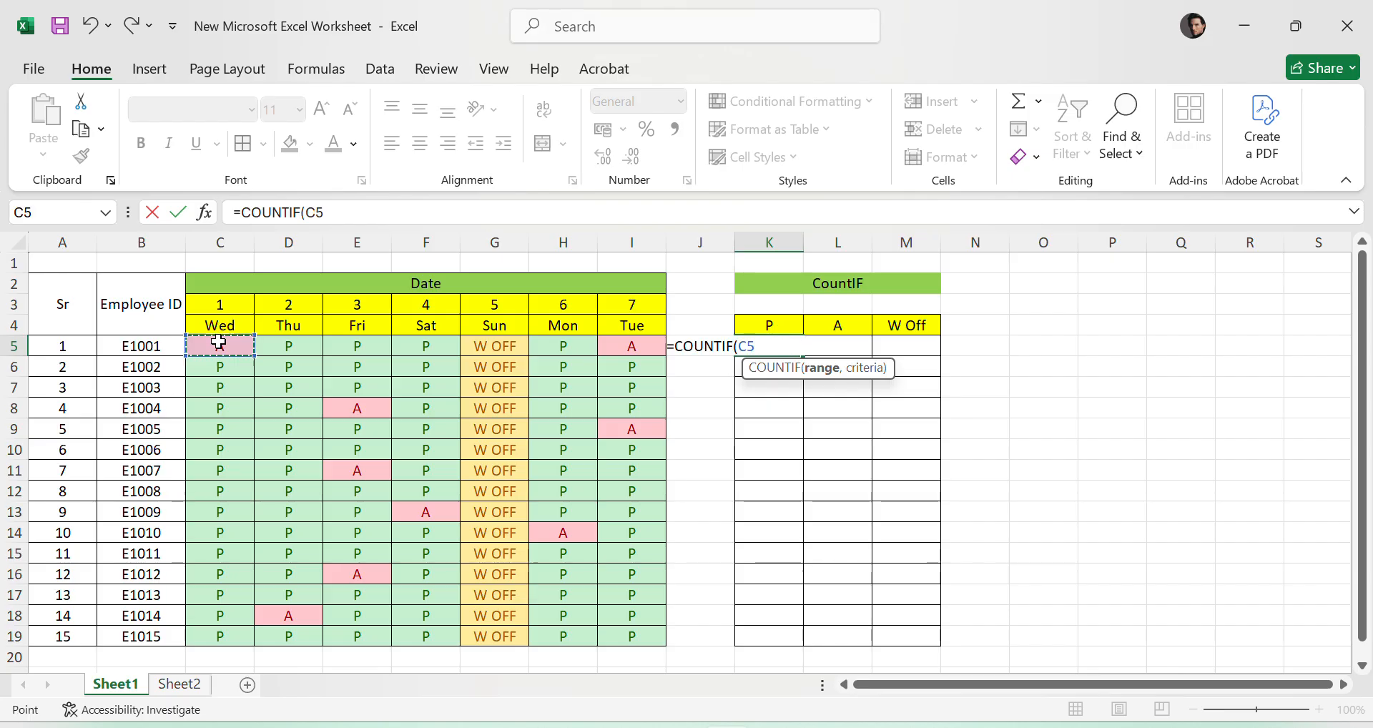
left_click_drag(219, 343, 632, 344)
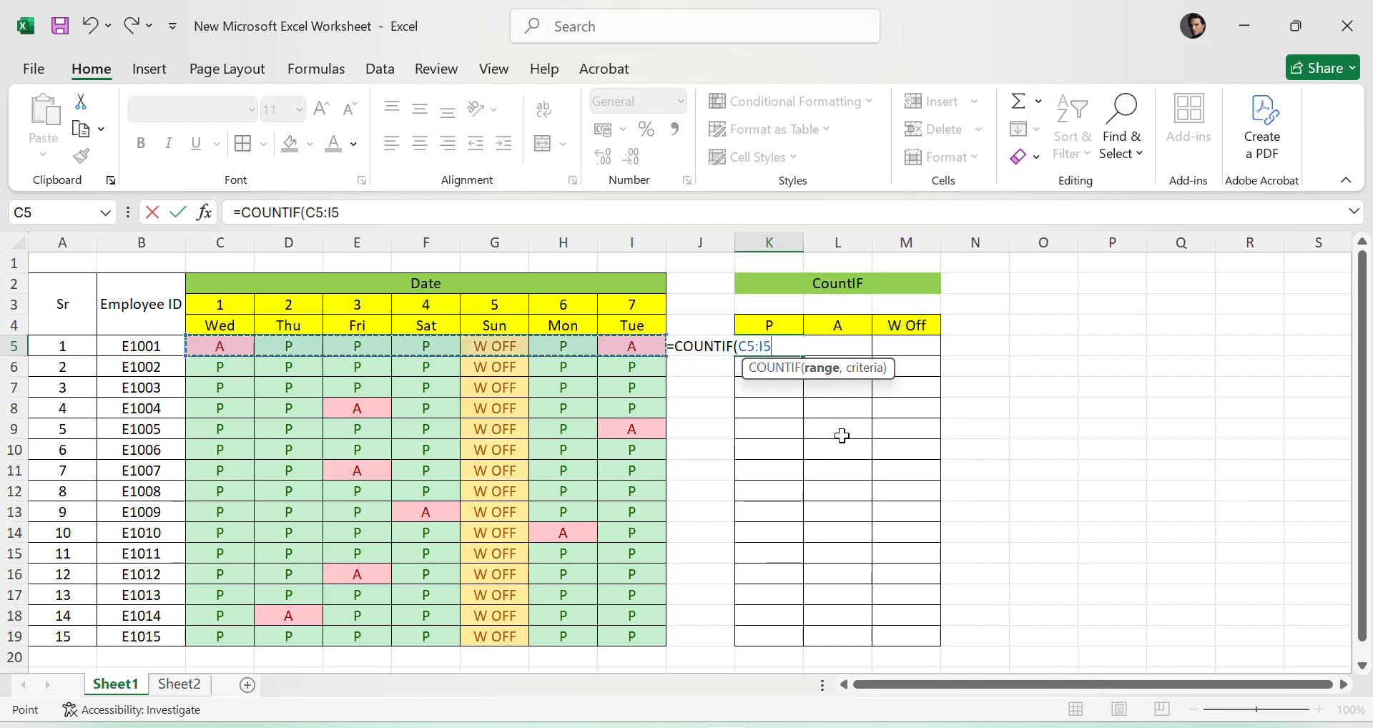
type(",\"P")
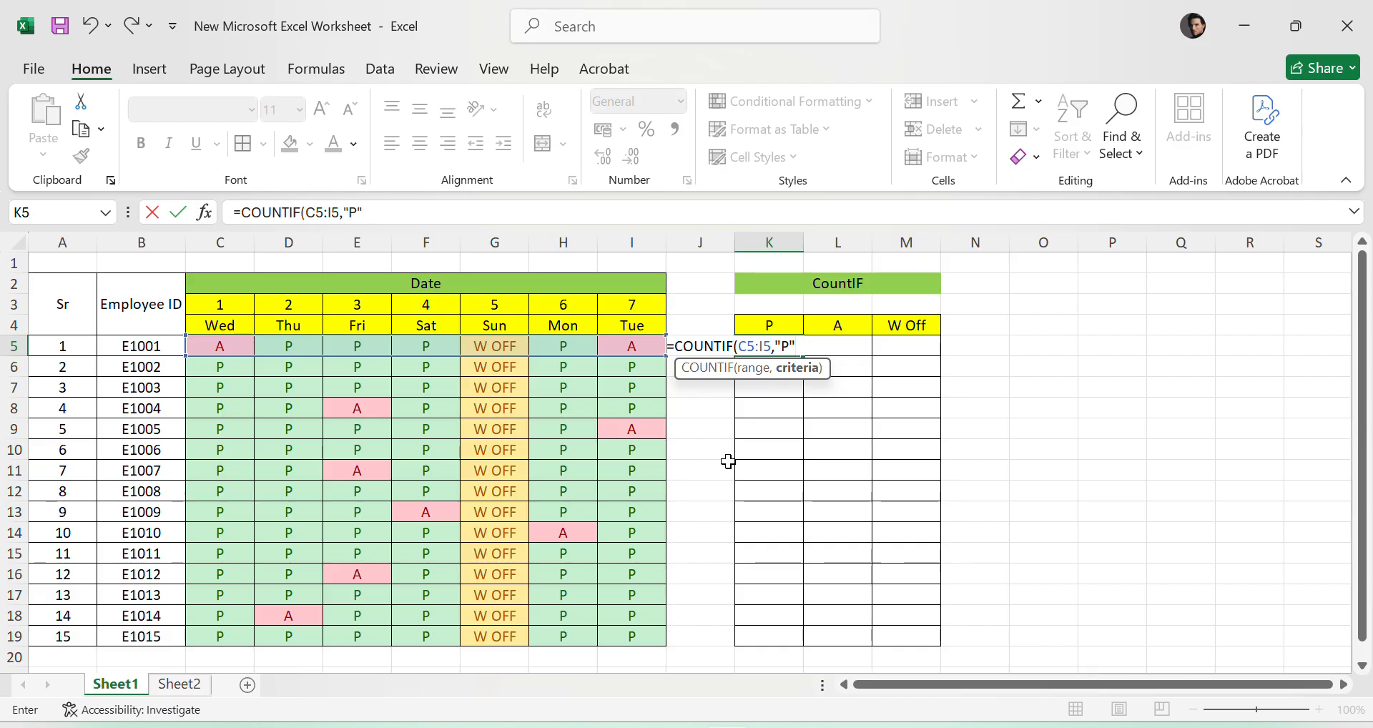
type(")")
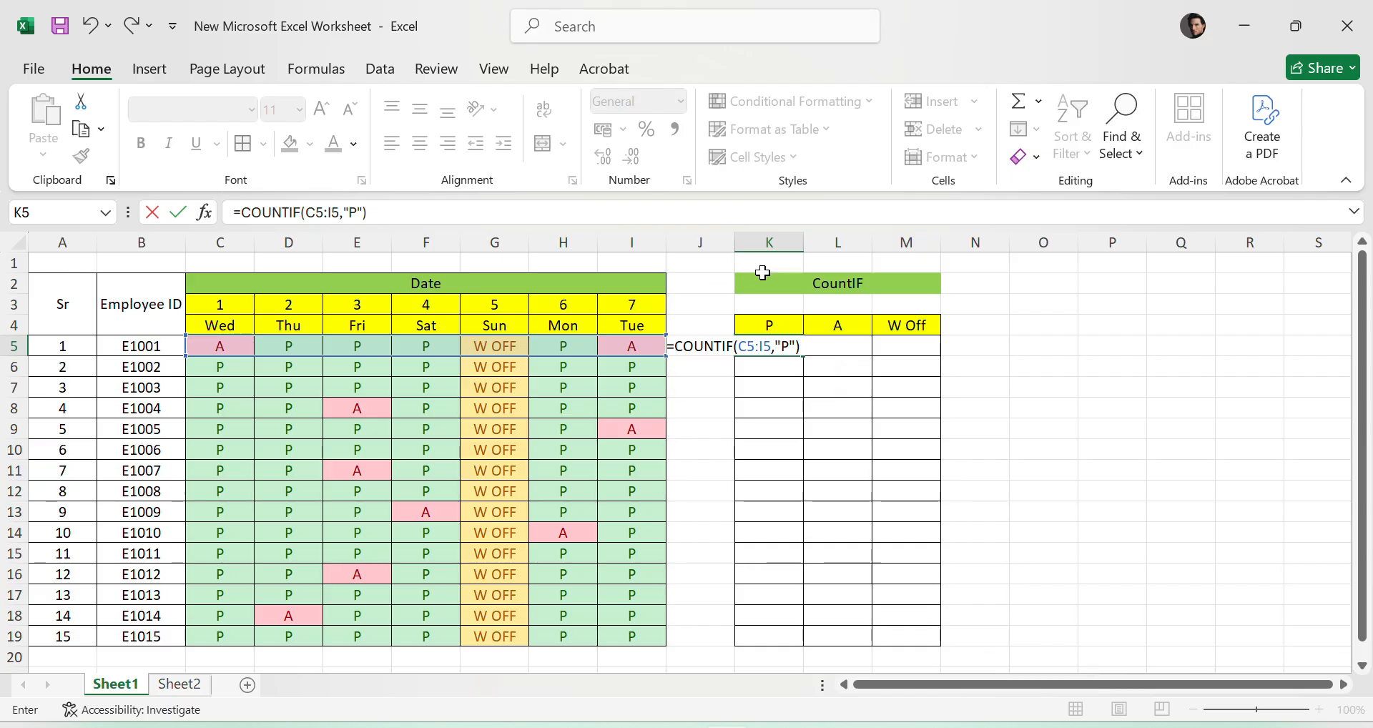
- Make the range in K5's COUNTIF formula absolute as $C$5:$I$5 and enter the formula
left_click_drag(738, 347, 767, 347)
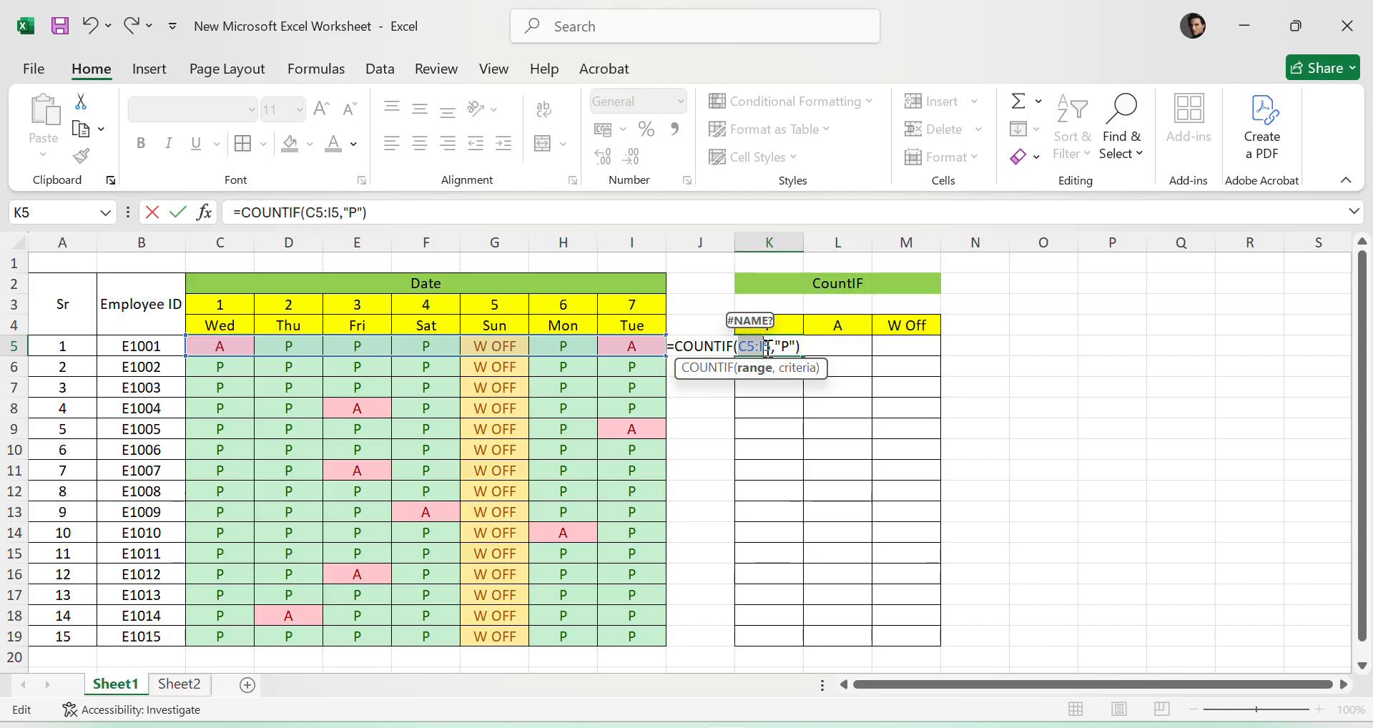
key("F4")
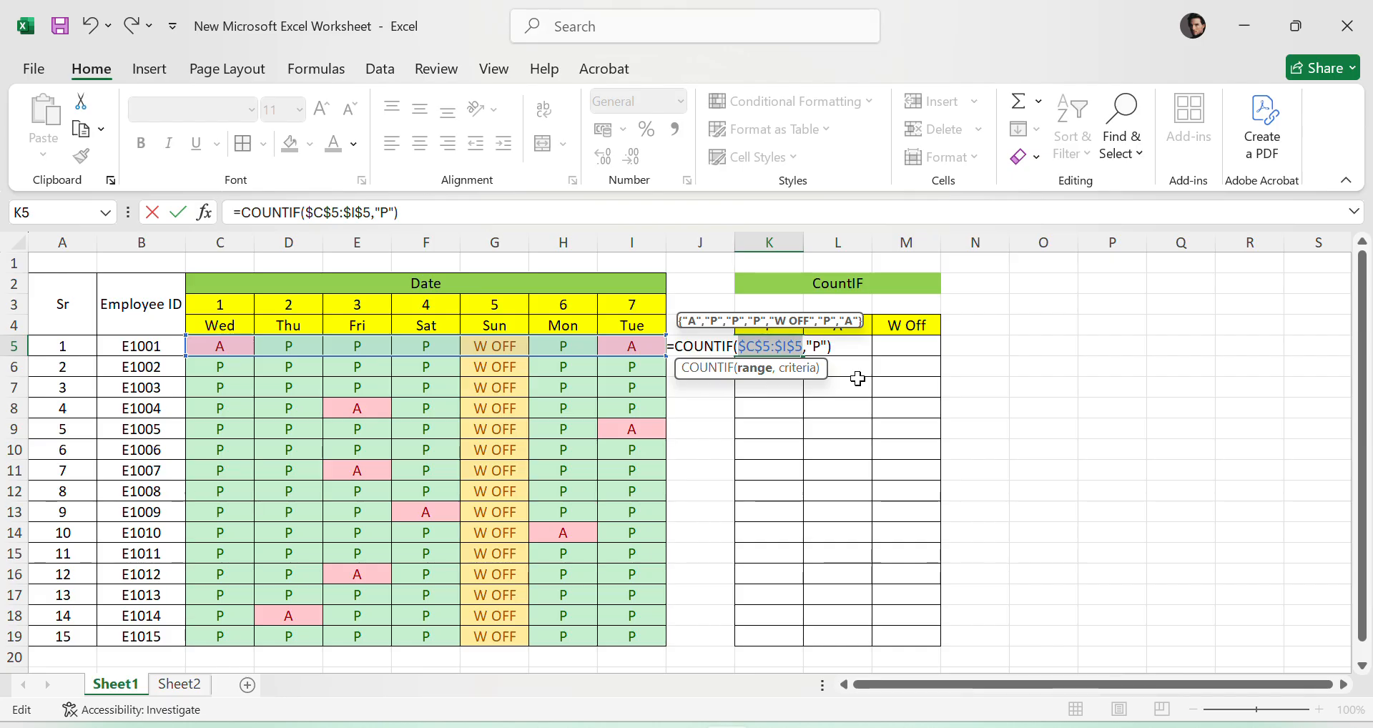
key("Return")
- Fill the COUNTIF formula from K5 across to M5 and check the copied cells
left_click(769, 346)
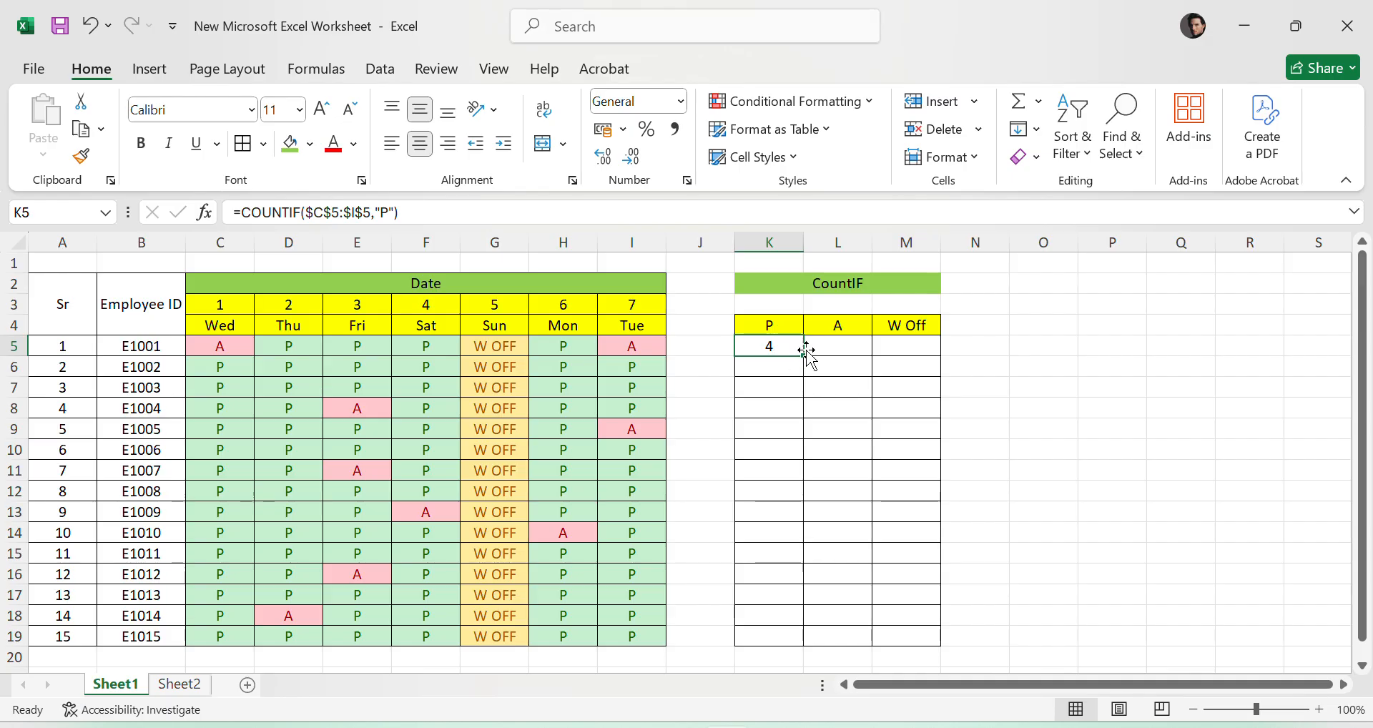
left_click_drag(802, 359, 919, 361)
left_click(916, 348)
left_click(774, 350)
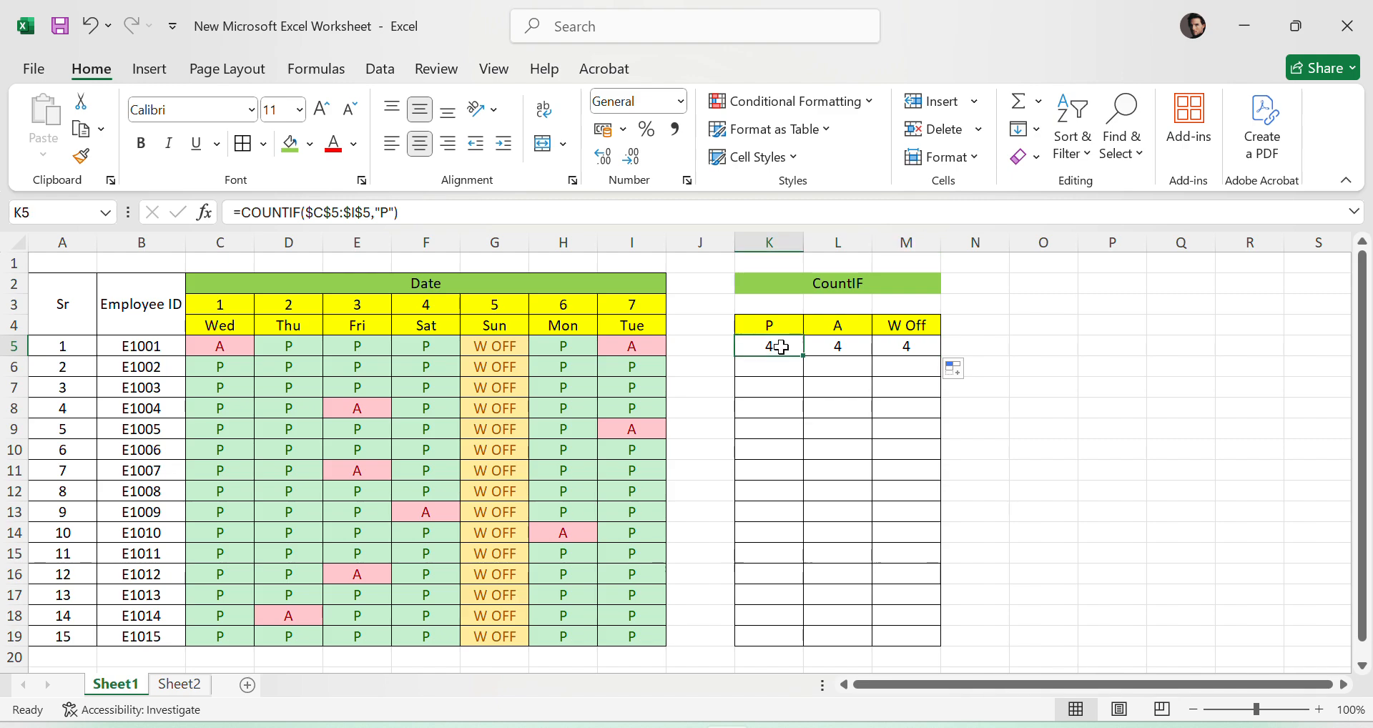
- Change the COUNTIF criterion in L5 to "A"
left_click(832, 349)
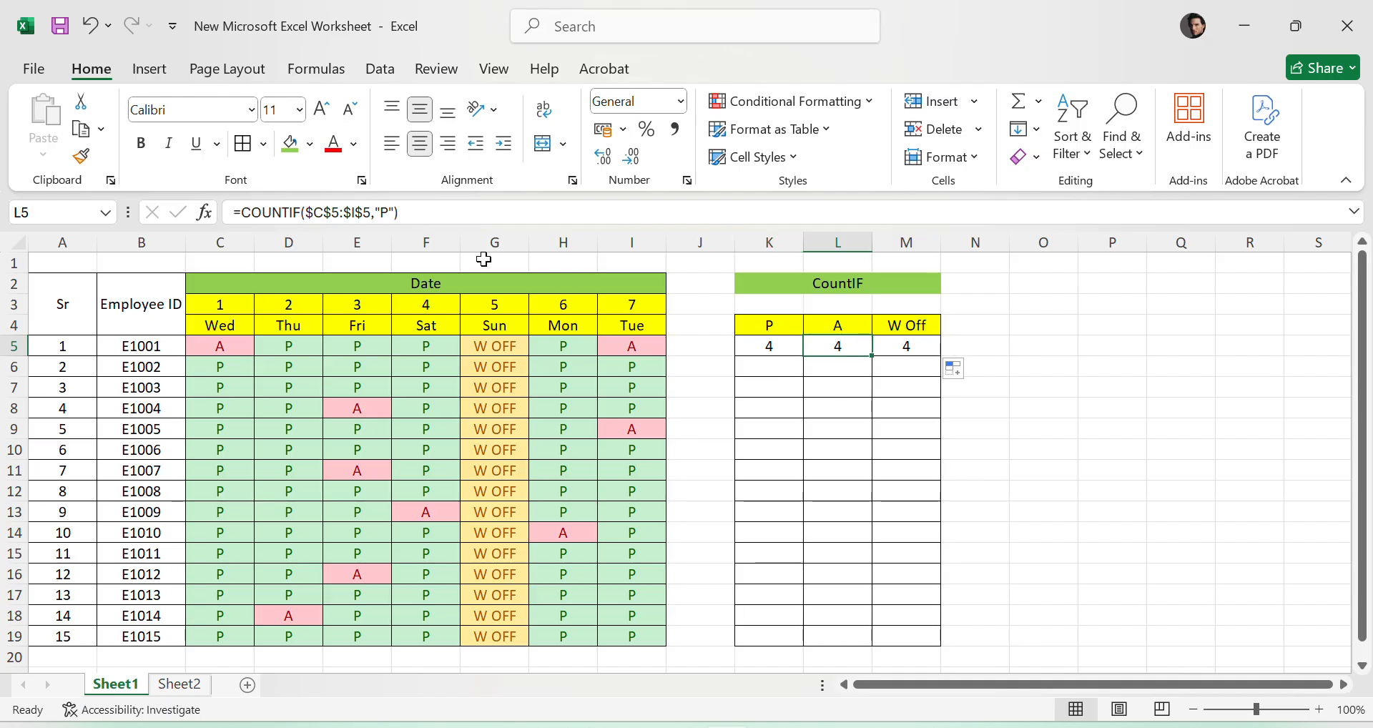
left_click(380, 212)
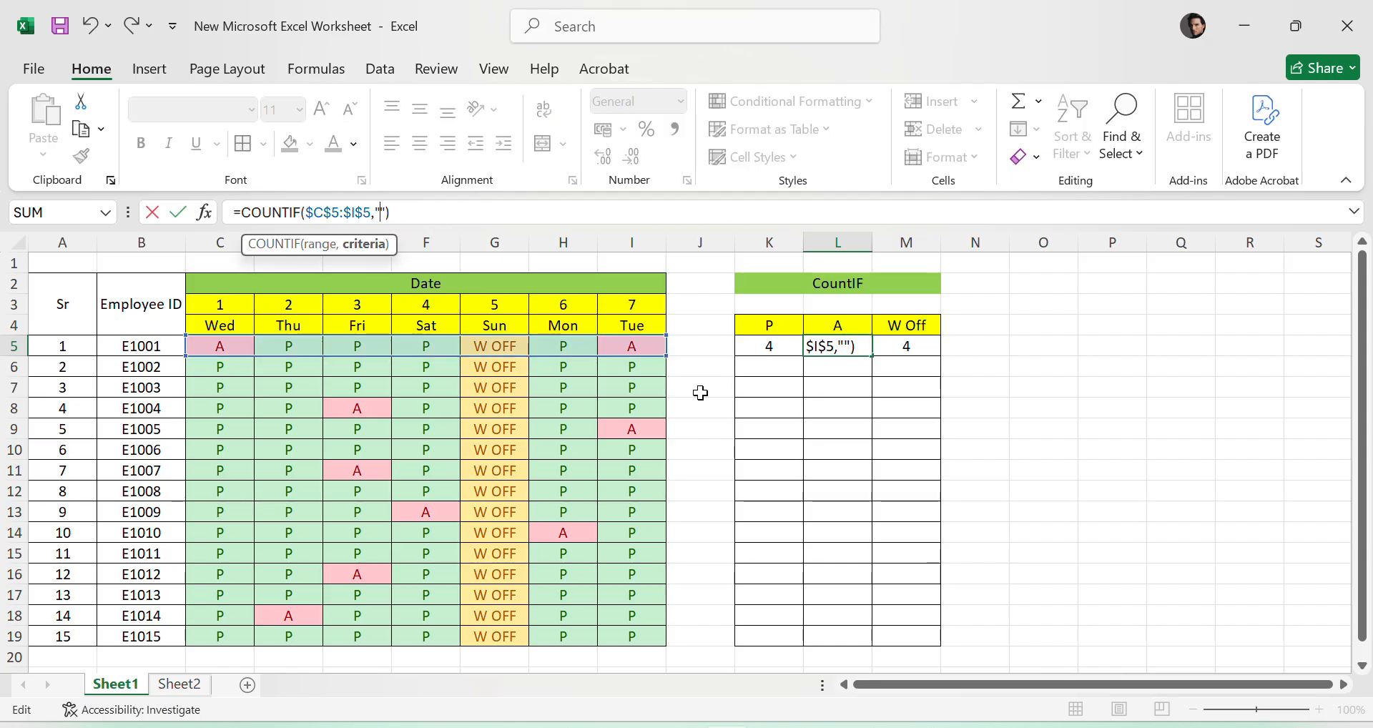
key("Delete")
type("A")
key("Return")
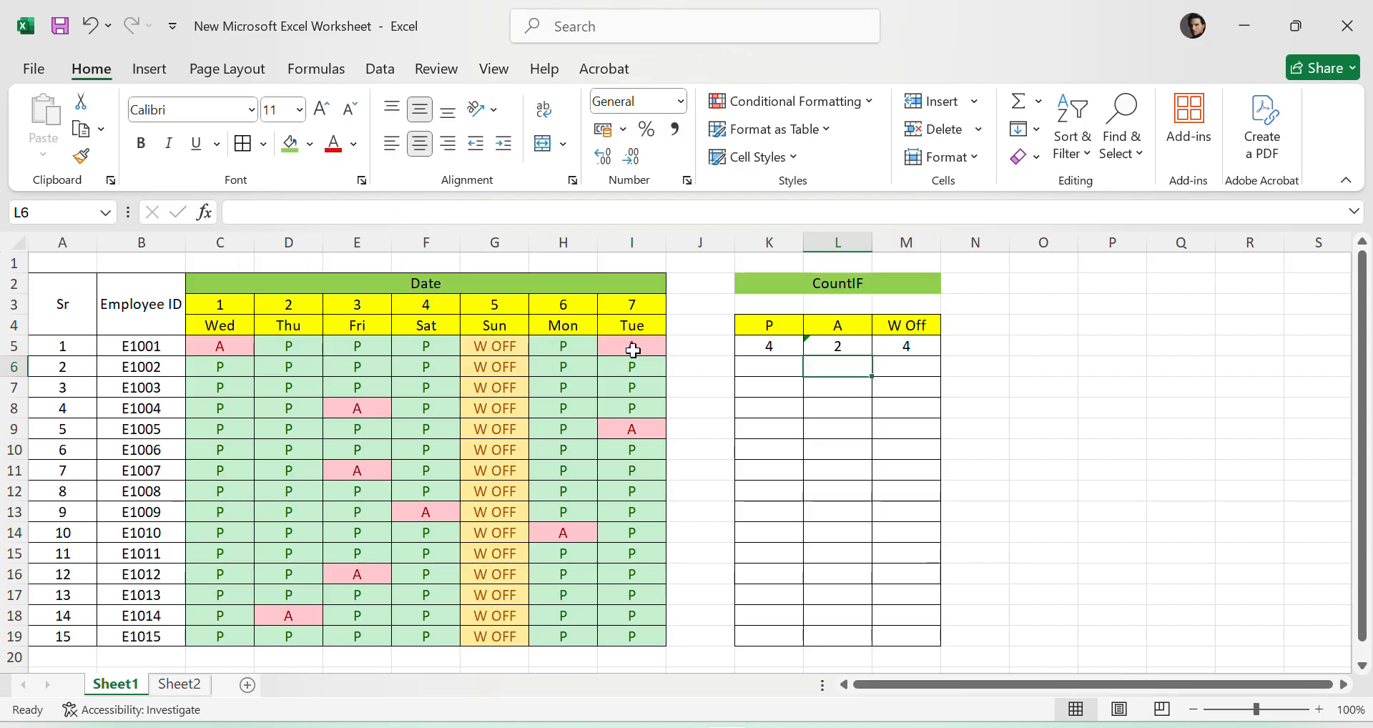
- Change the COUNTIF criterion in M5 to "W OFF"
left_click(905, 347)
left_click(391, 202)
key("BackSpace")
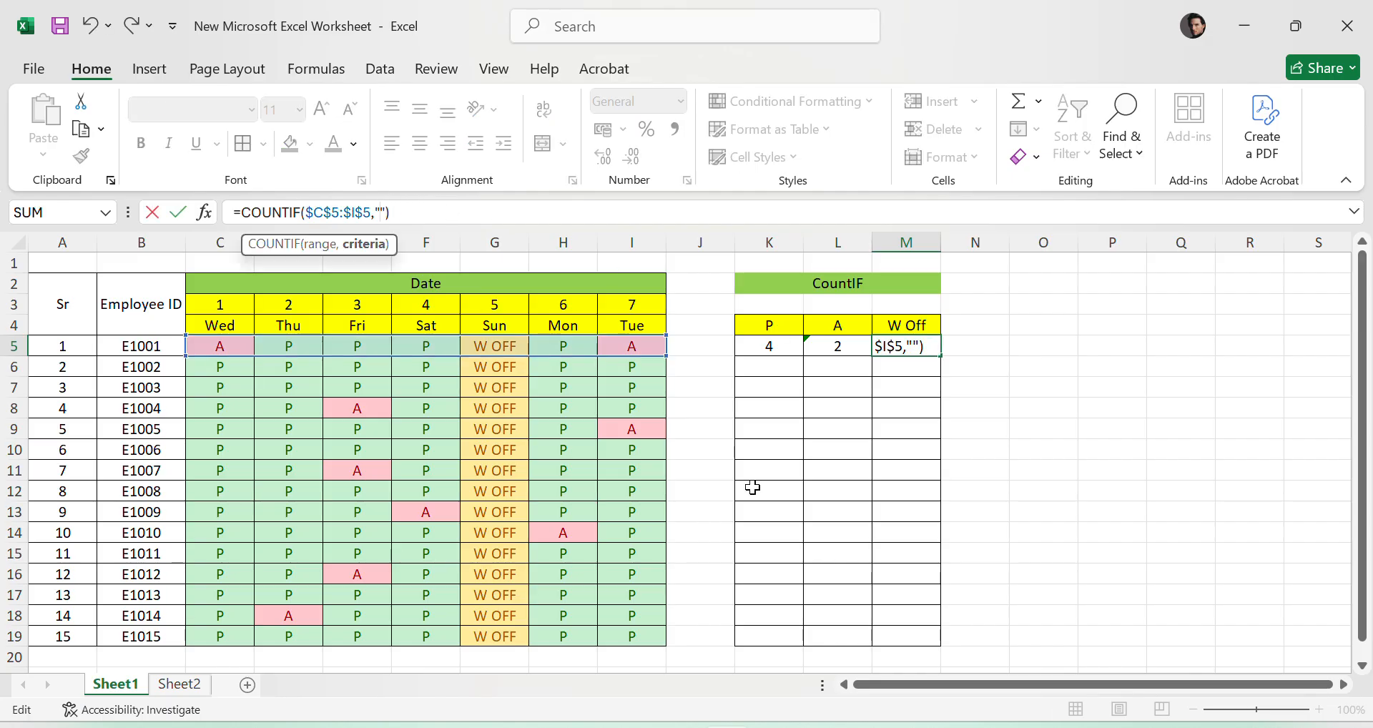
type("WOFF")
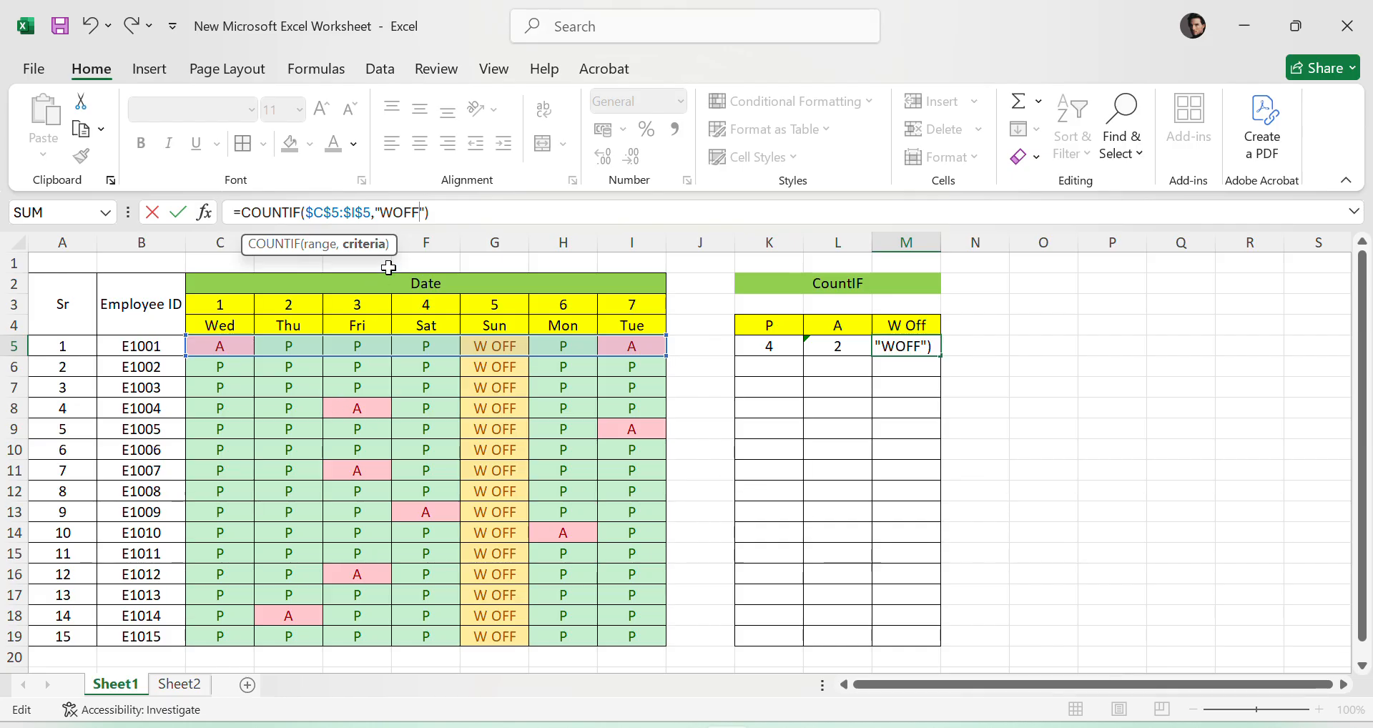
key("Return")
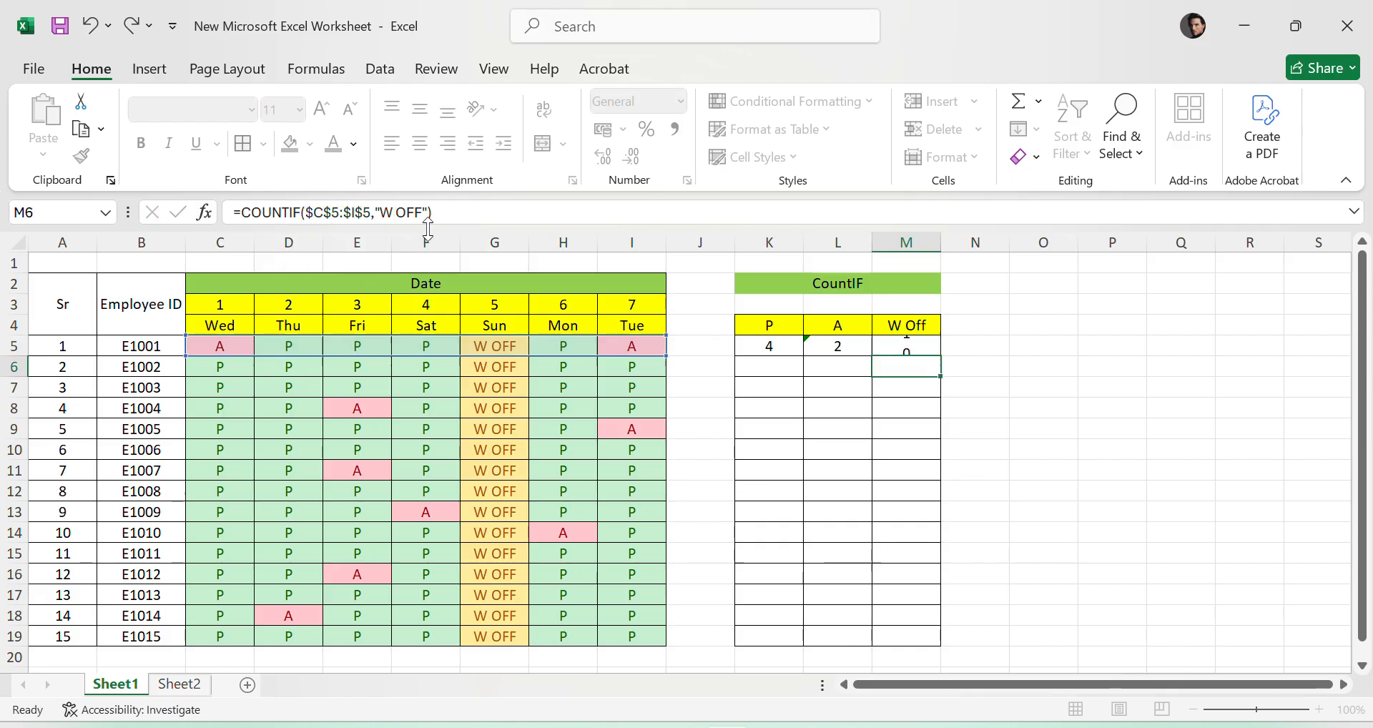
- Compare the P, A and W Off counts in K5:M5 with the attendance entries of employee E1001
left_click(971, 426)
left_click_drag(285, 345, 430, 346)
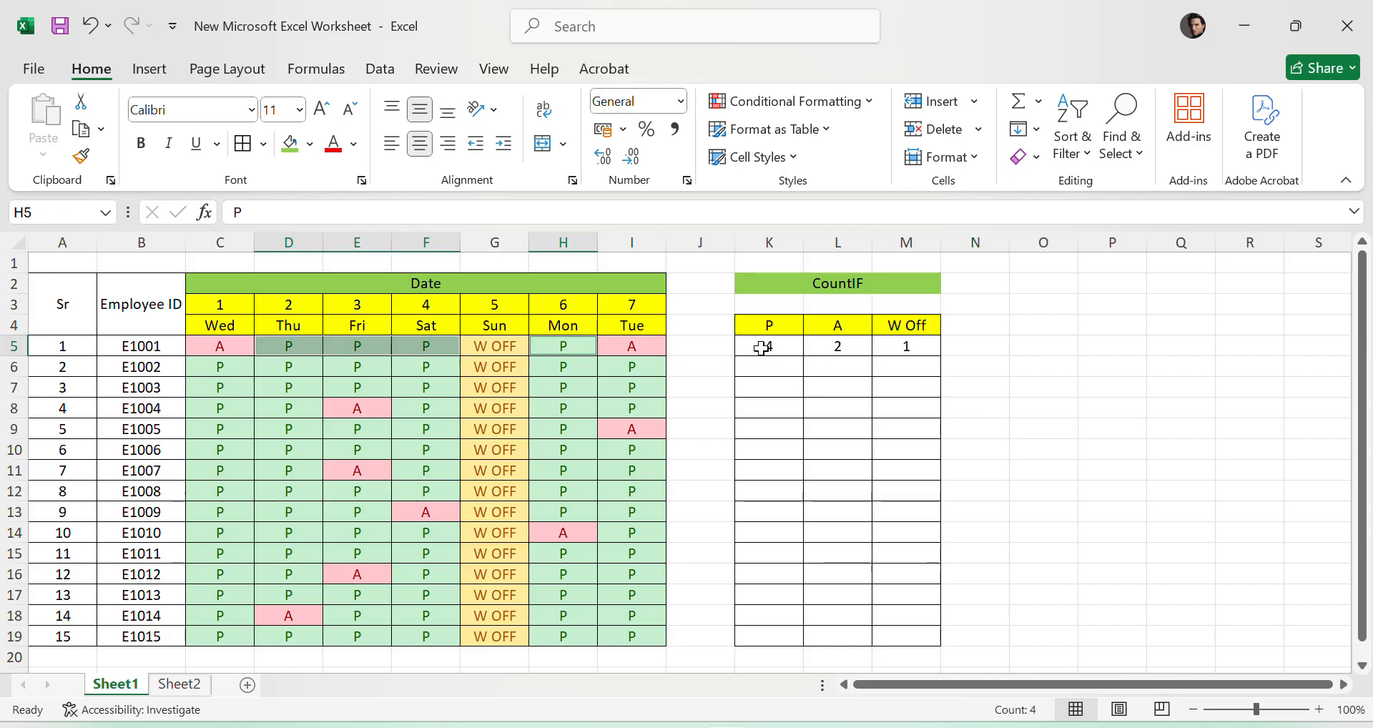
left_click(627, 346)
left_click(203, 347)
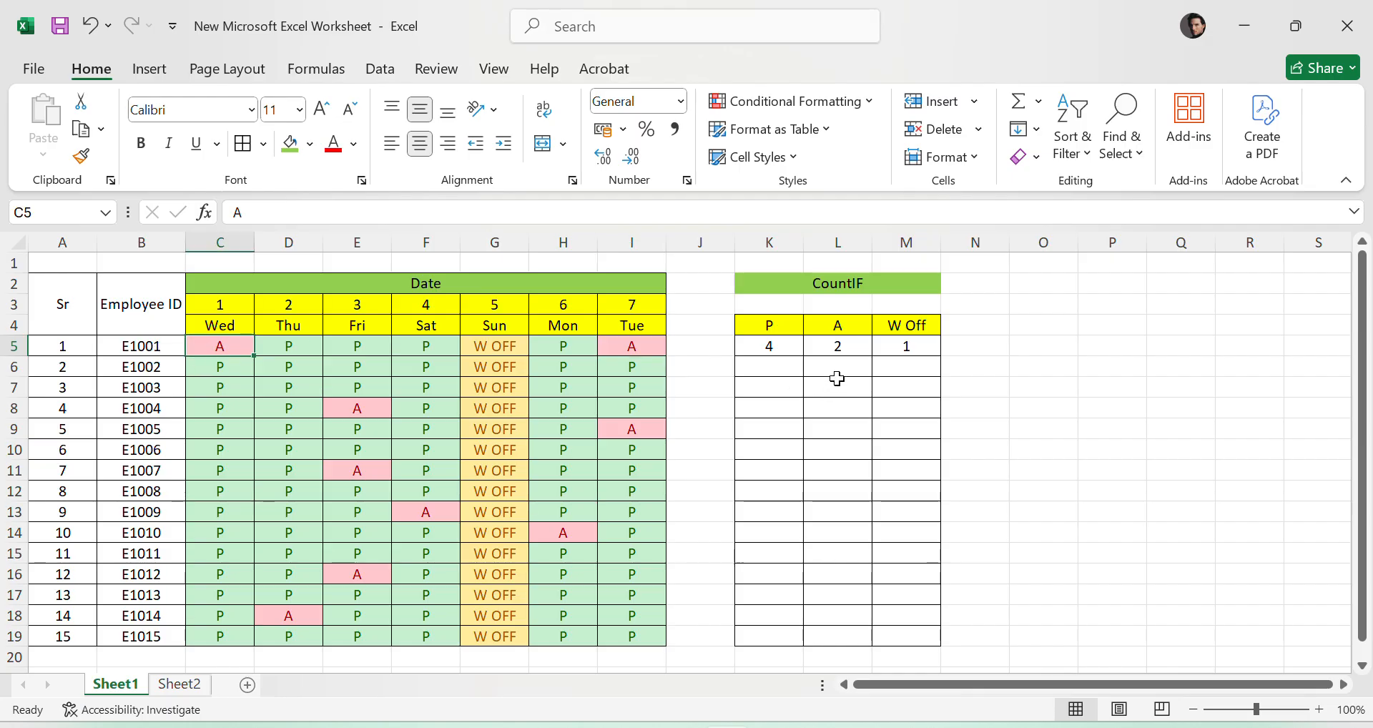
left_click(844, 352)
left_click(494, 350)
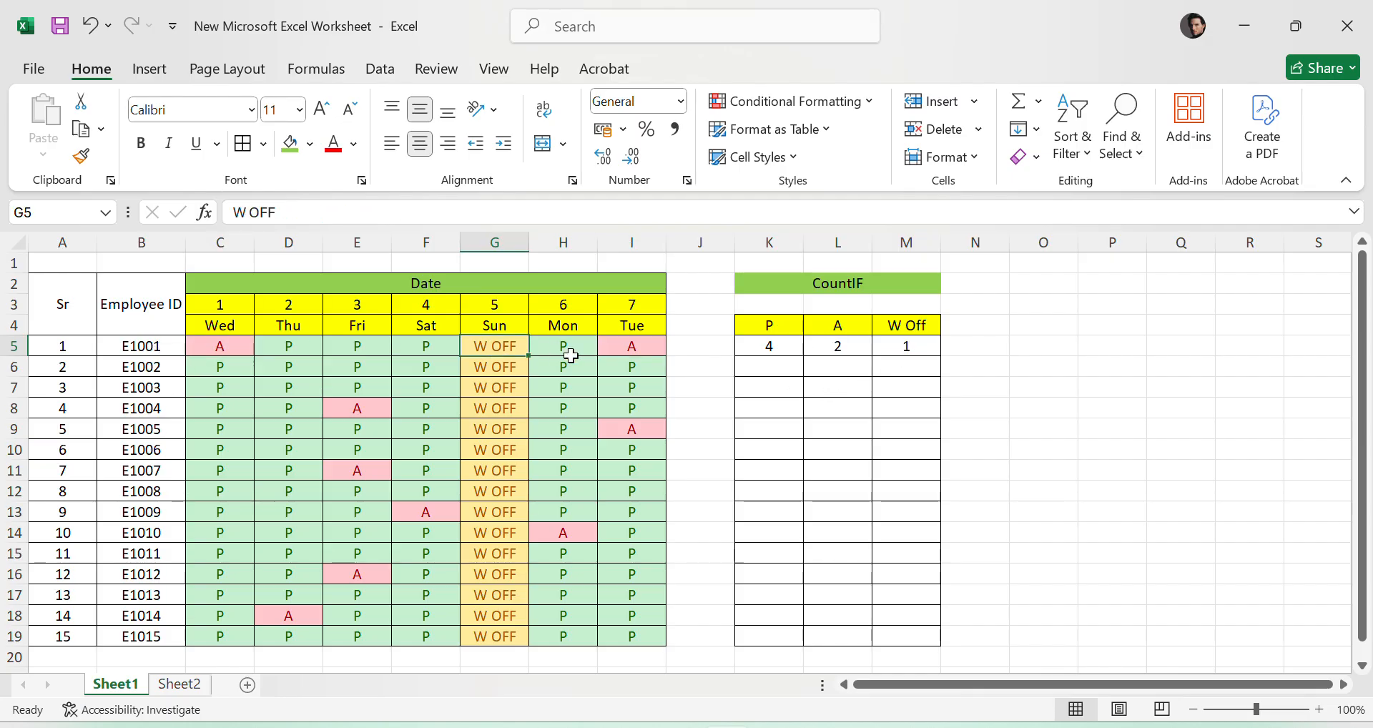
left_click(919, 351)
- Clear the A and W Off formulas from L5:M5, keeping the P formula in K5
left_click(1085, 404)
left_click_drag(751, 346, 897, 343)
key("Delete")
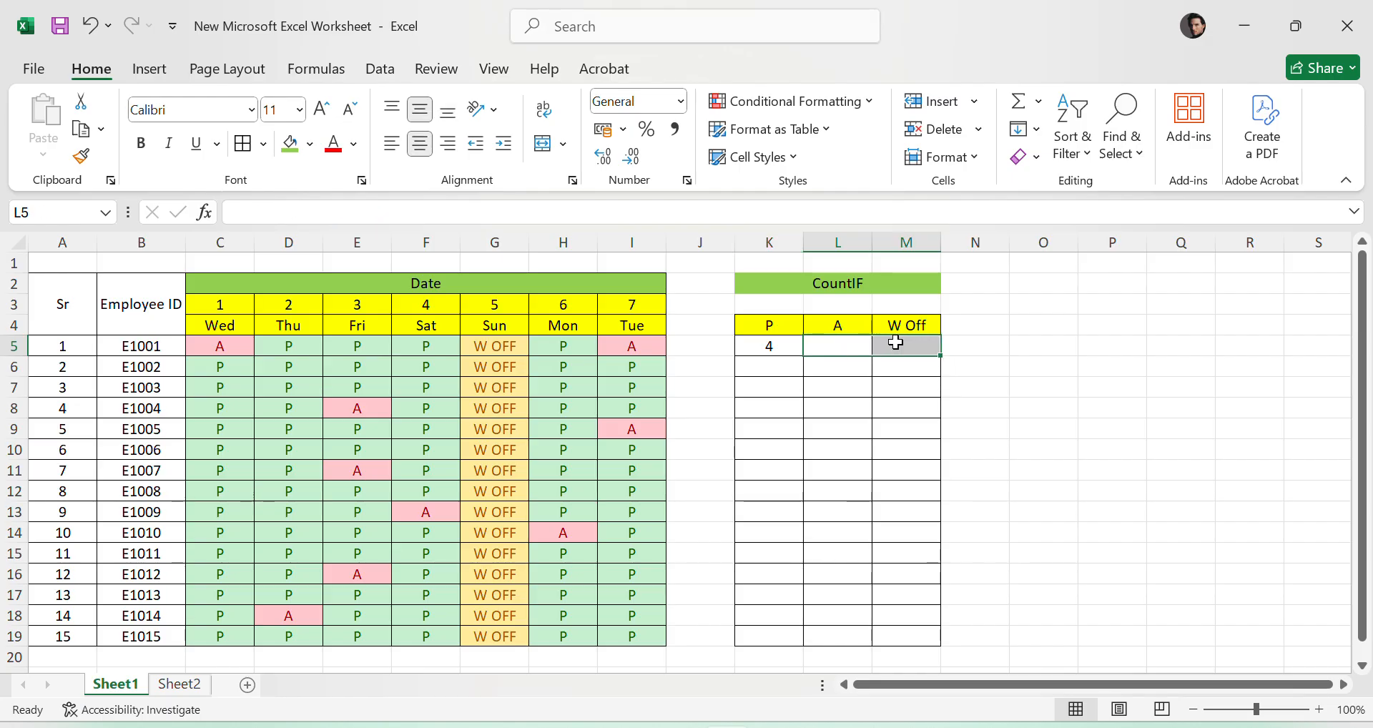
left_click(1143, 456)
key("ctrl+z")
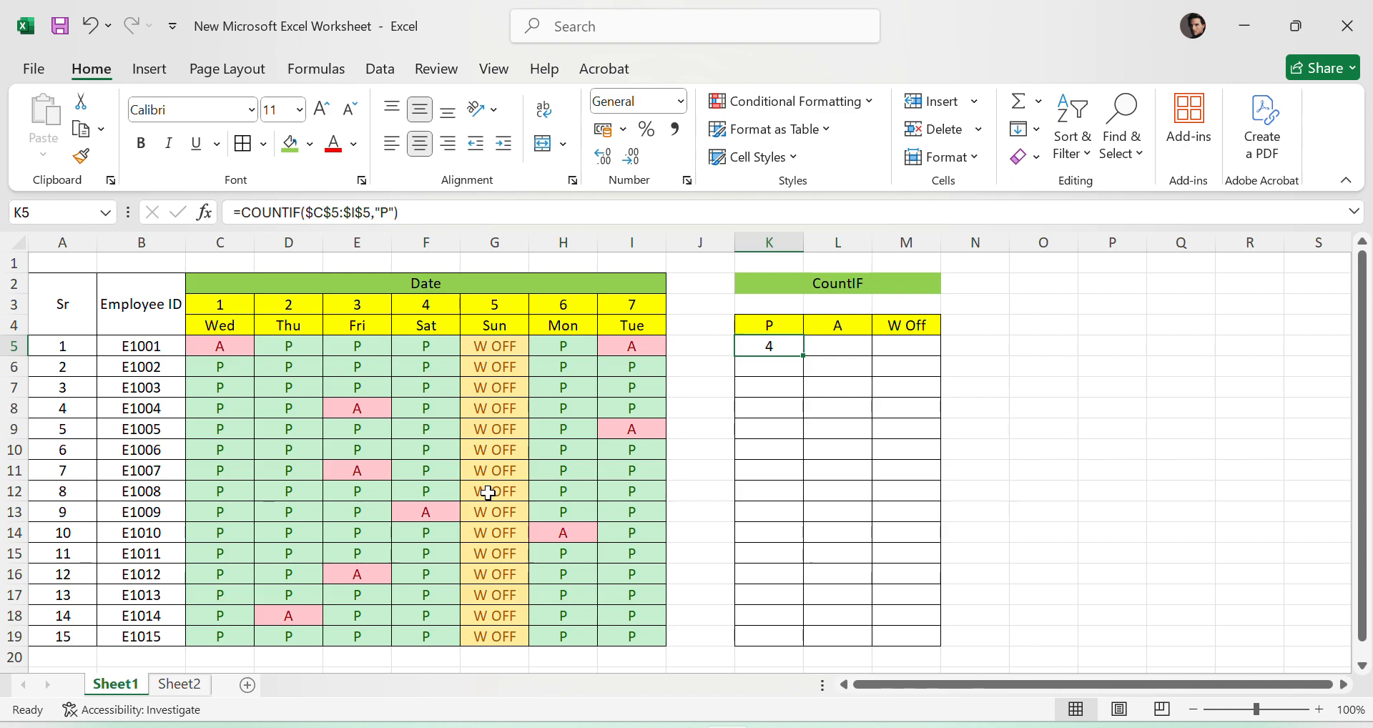
- Rewrite the formula in K5 as =COUNTIF(C5:I5,K4), using the P header cell as the criterion
left_click_drag(436, 216, 293, 218)
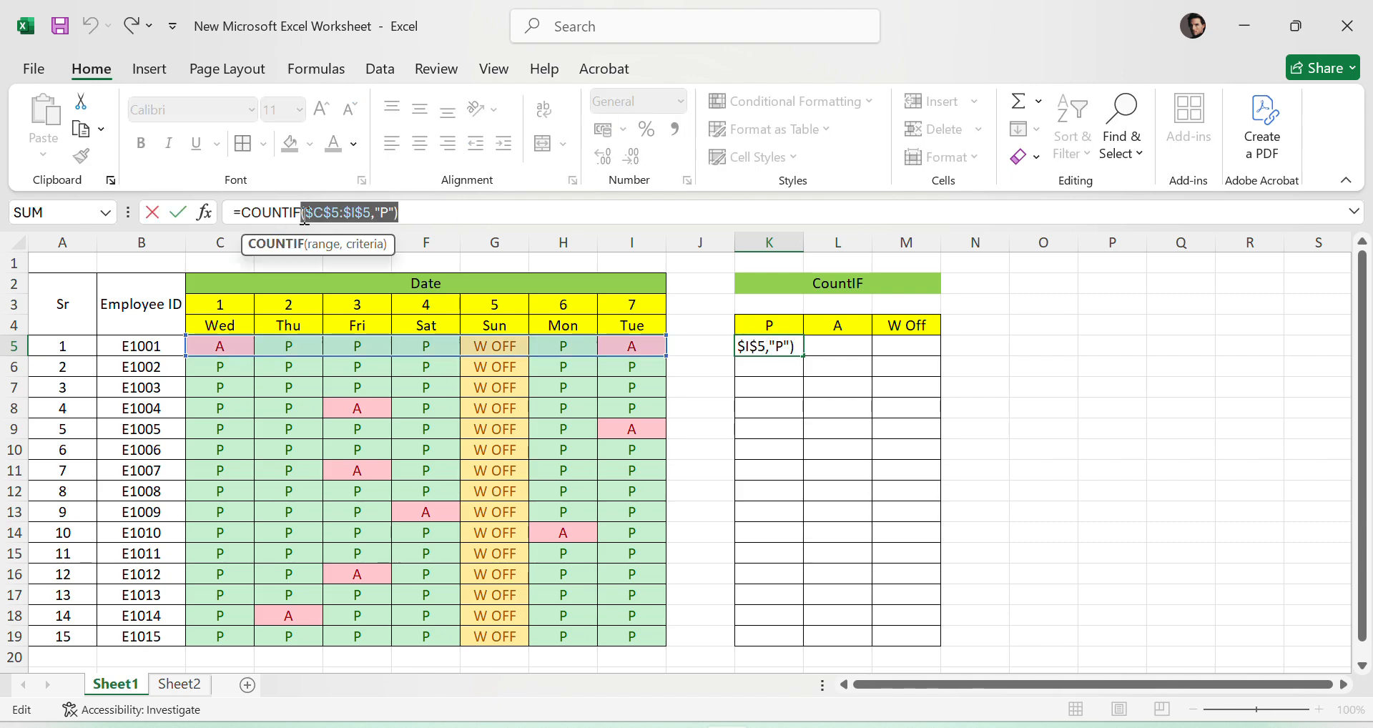
key("BackSpace")
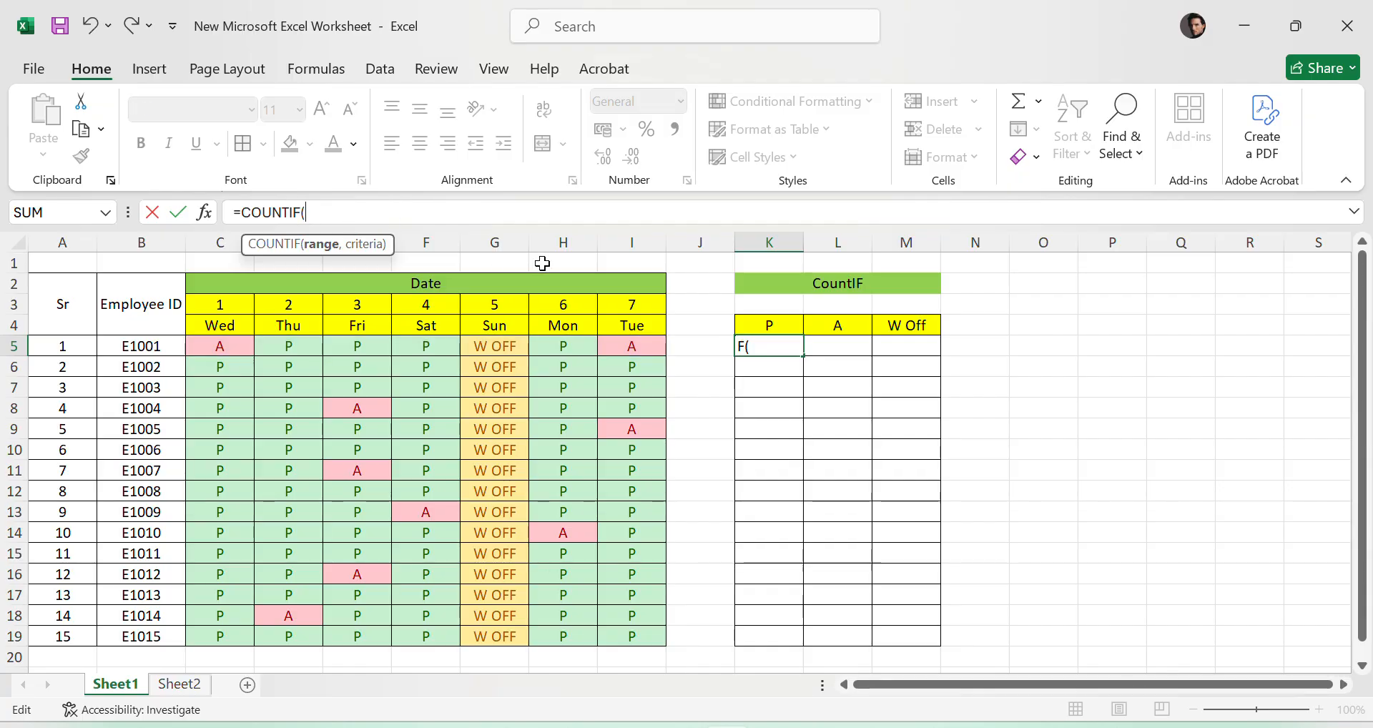
left_click_drag(210, 348, 650, 345)
type(",")
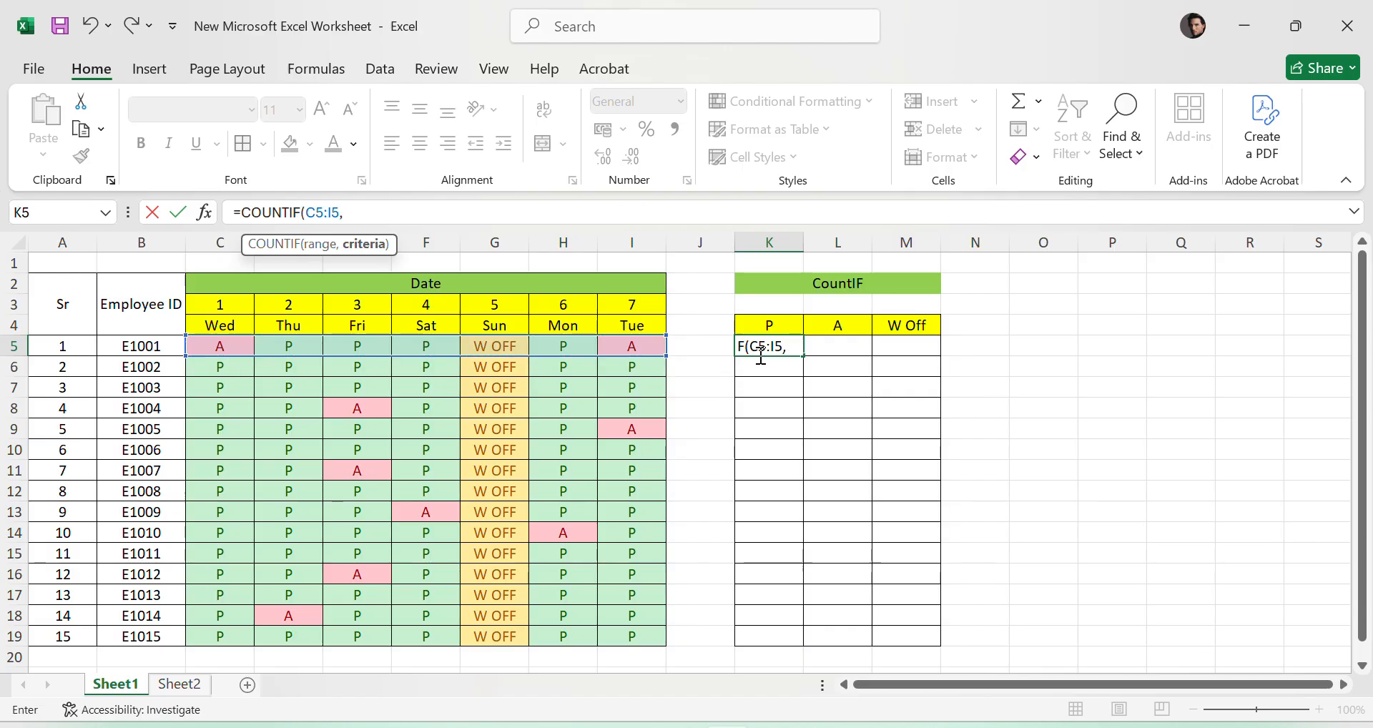
left_click(777, 326)
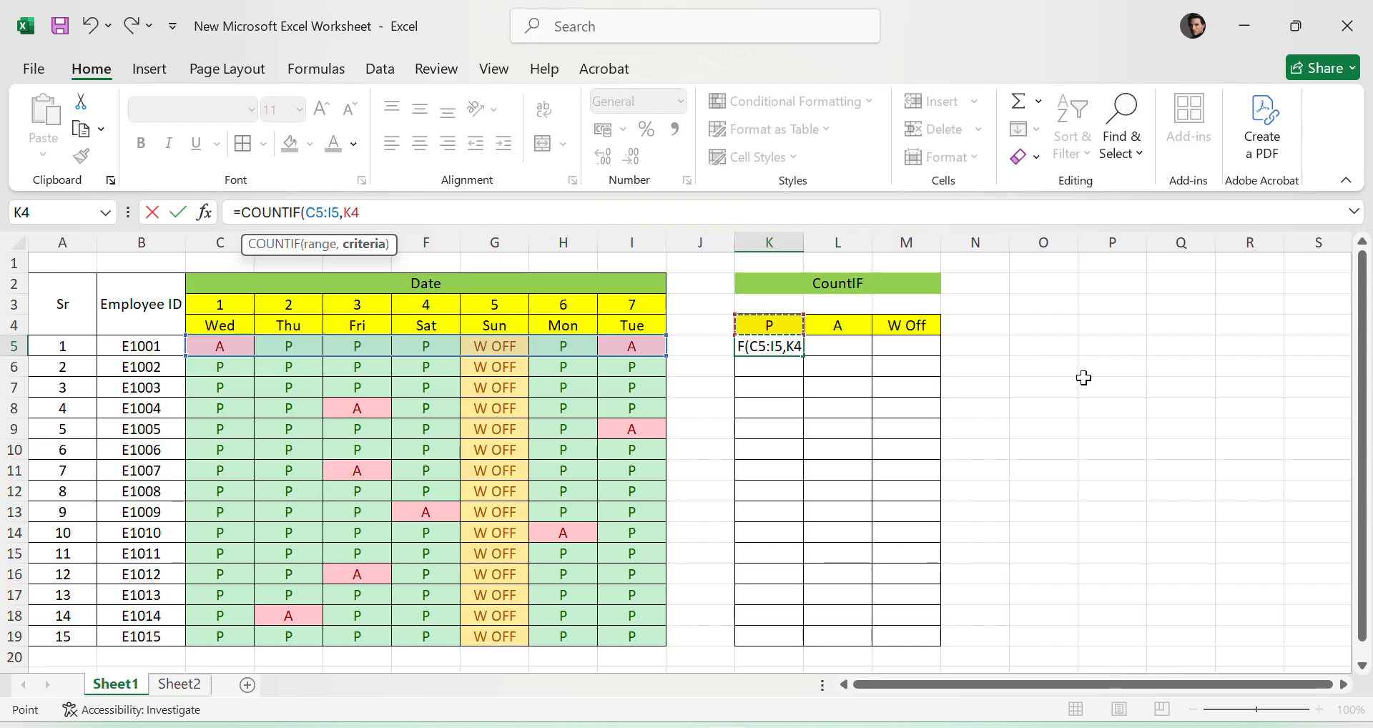
type(")")
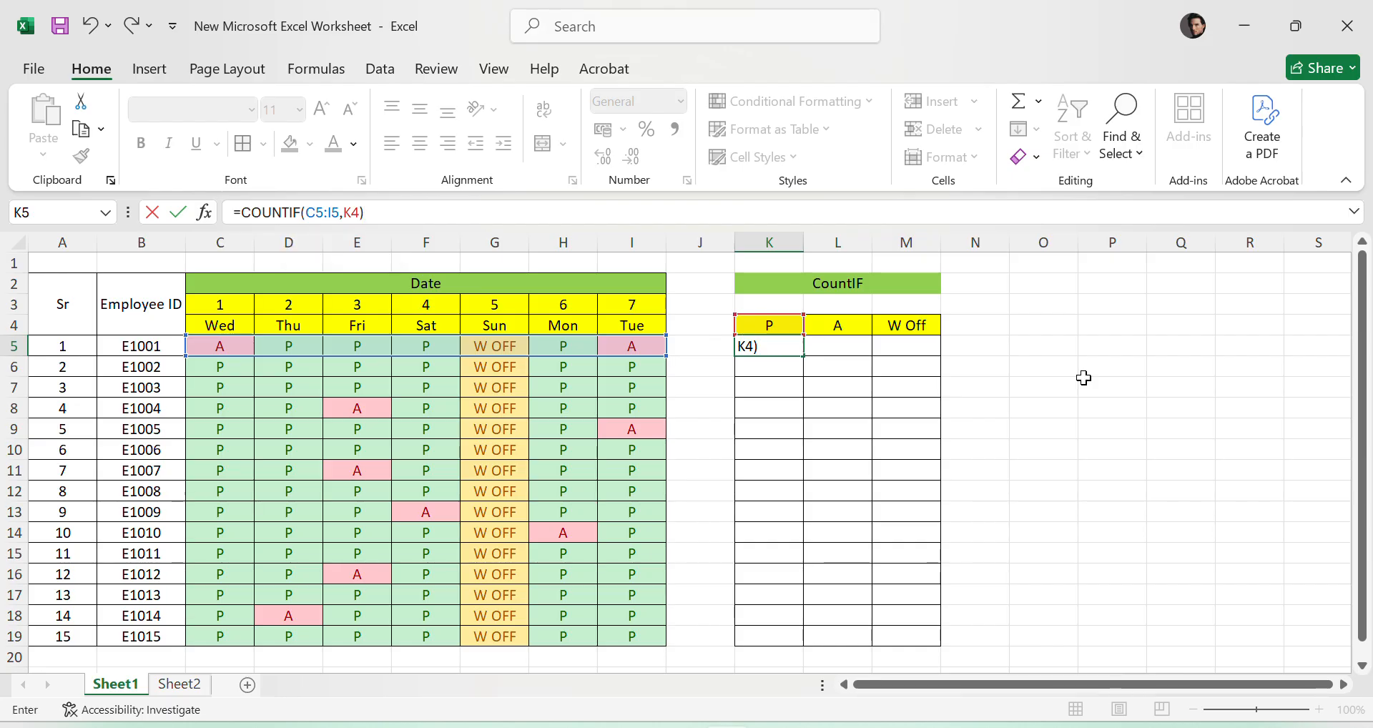
key("Return")
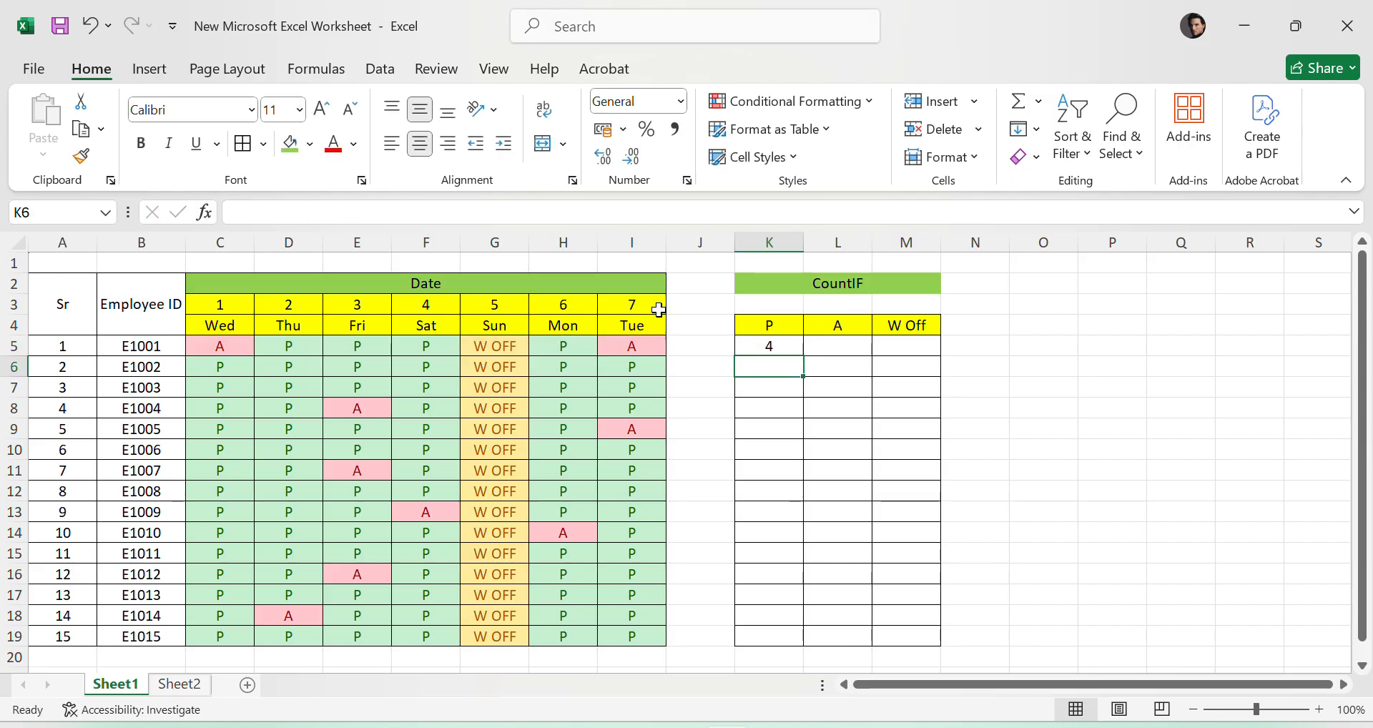
- Make the range in K5's formula absolute as $C$5:$I$5 and fill the formula across to M5
left_click(758, 342)
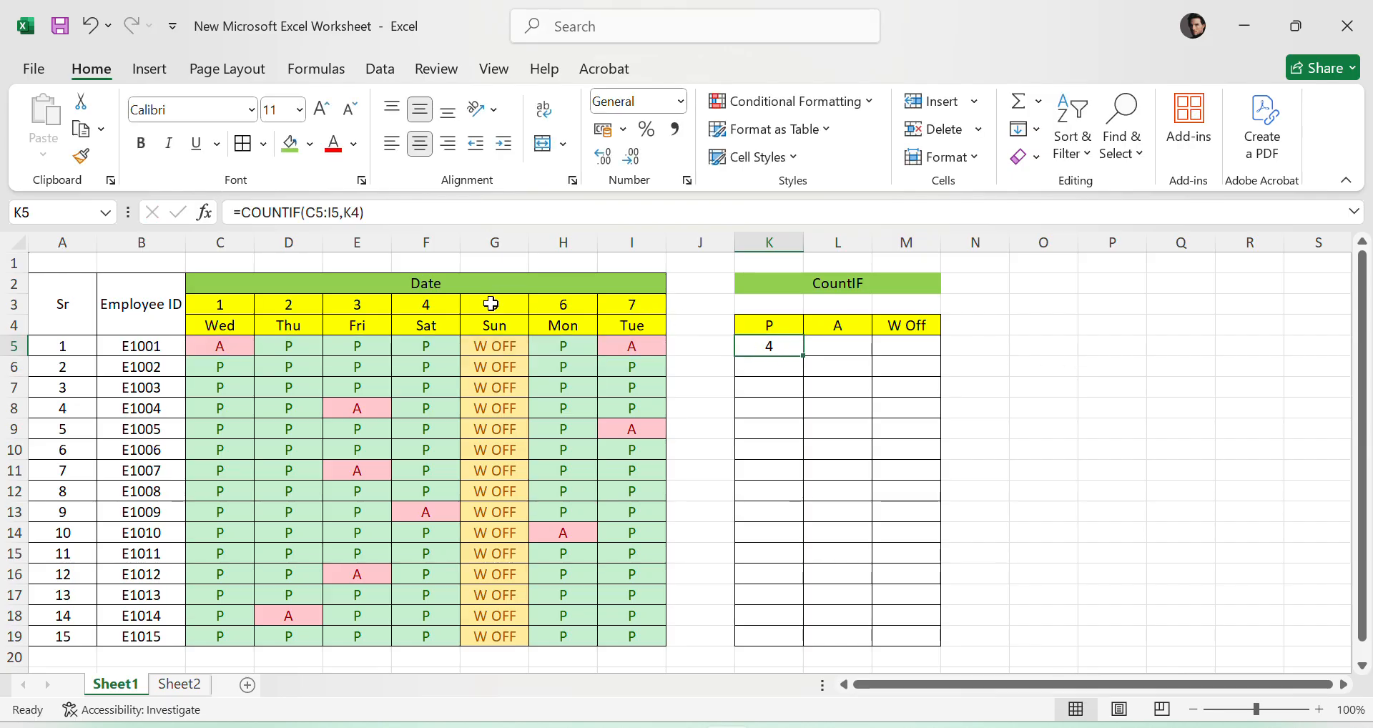
left_click_drag(305, 212, 340, 212)
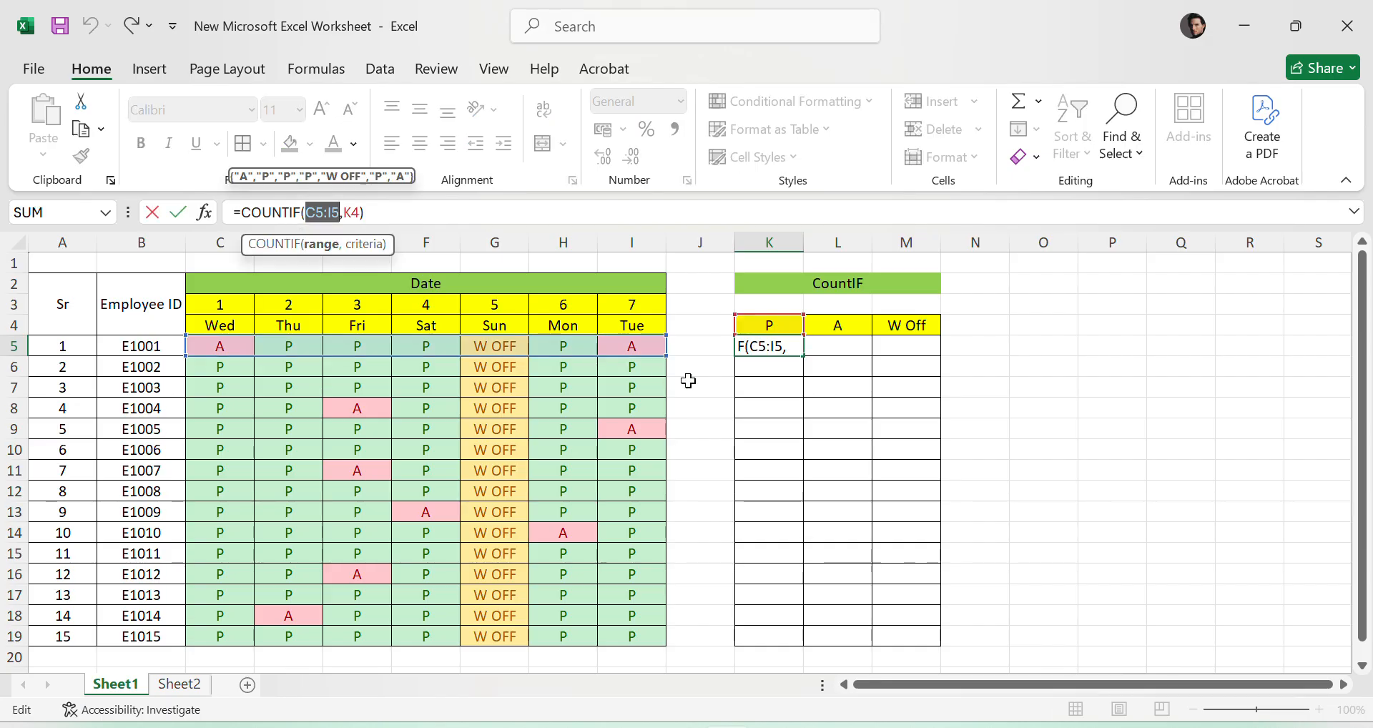
key("F4")
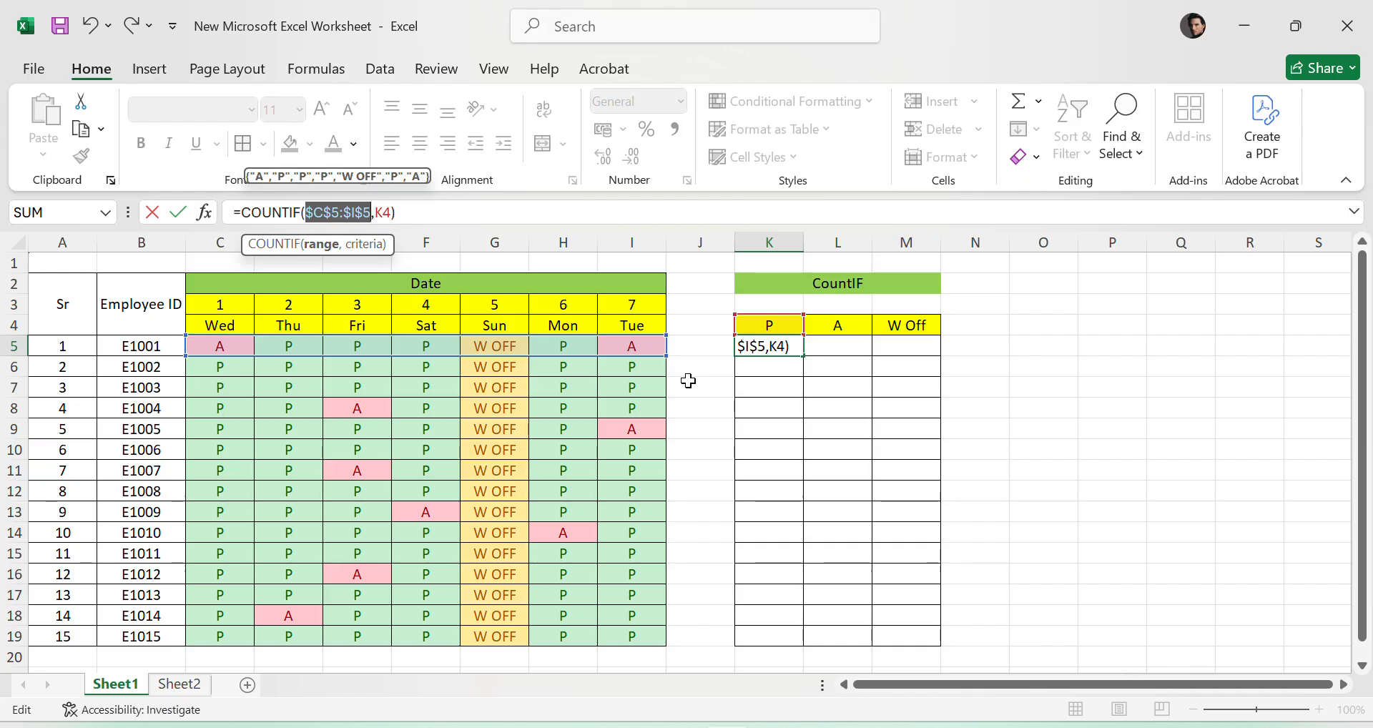
key("Return")
left_click(778, 344)
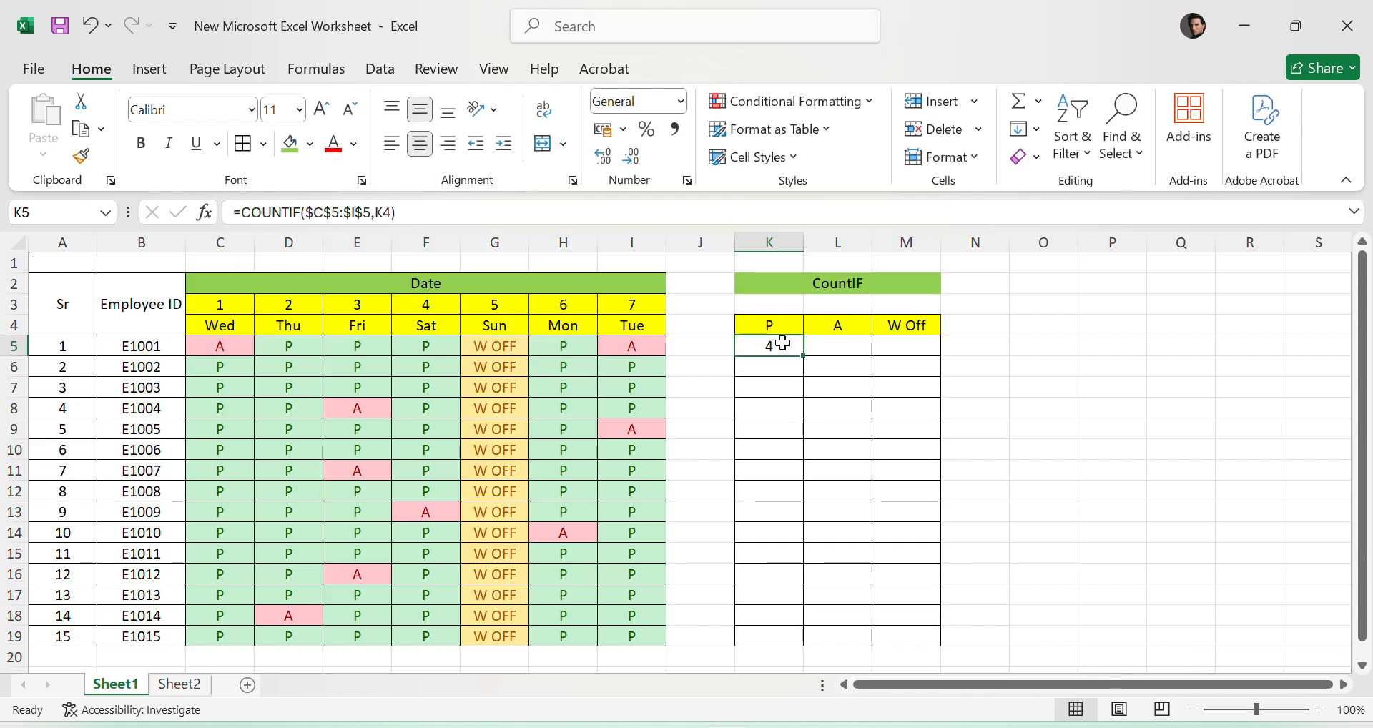
left_click_drag(805, 355, 913, 359)
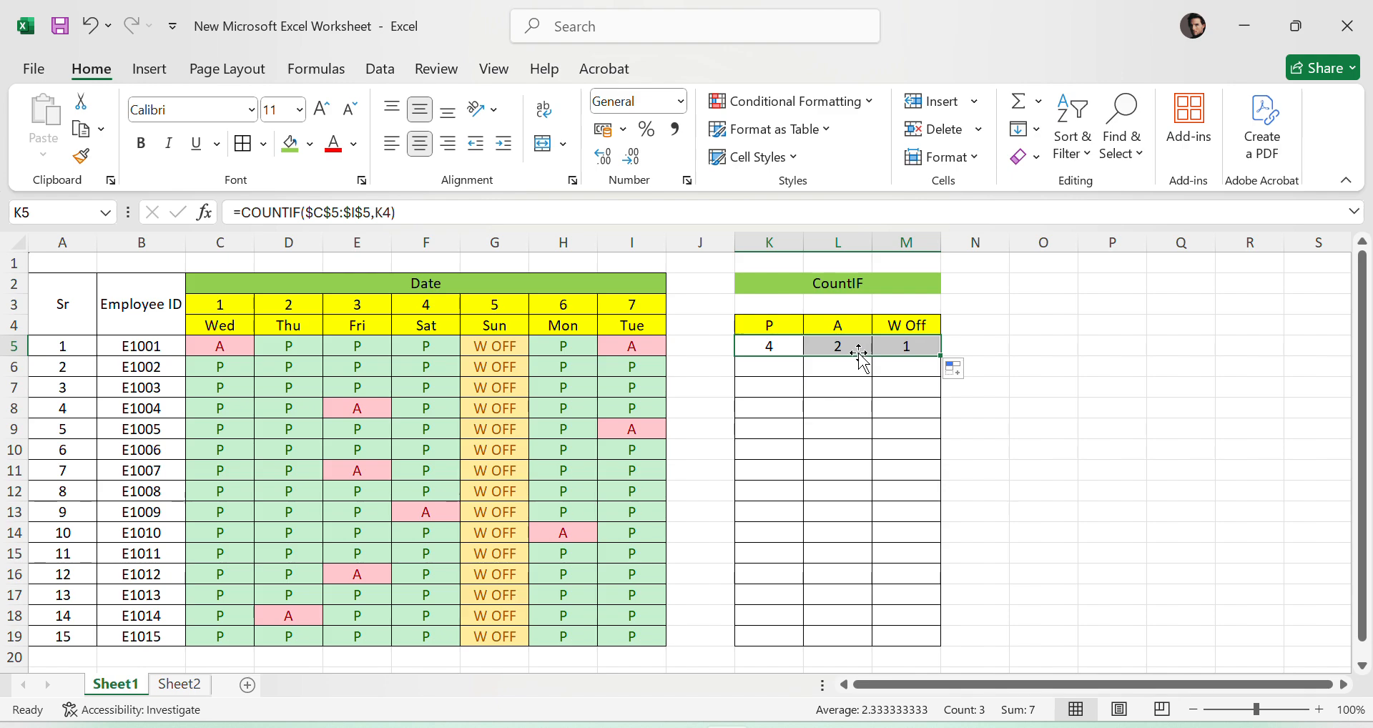
- Examine the filled COUNTIF formulas in K5:M5, checking the fixed range and the header cell each one uses as criterion
left_click(853, 349)
double_click(854, 349)
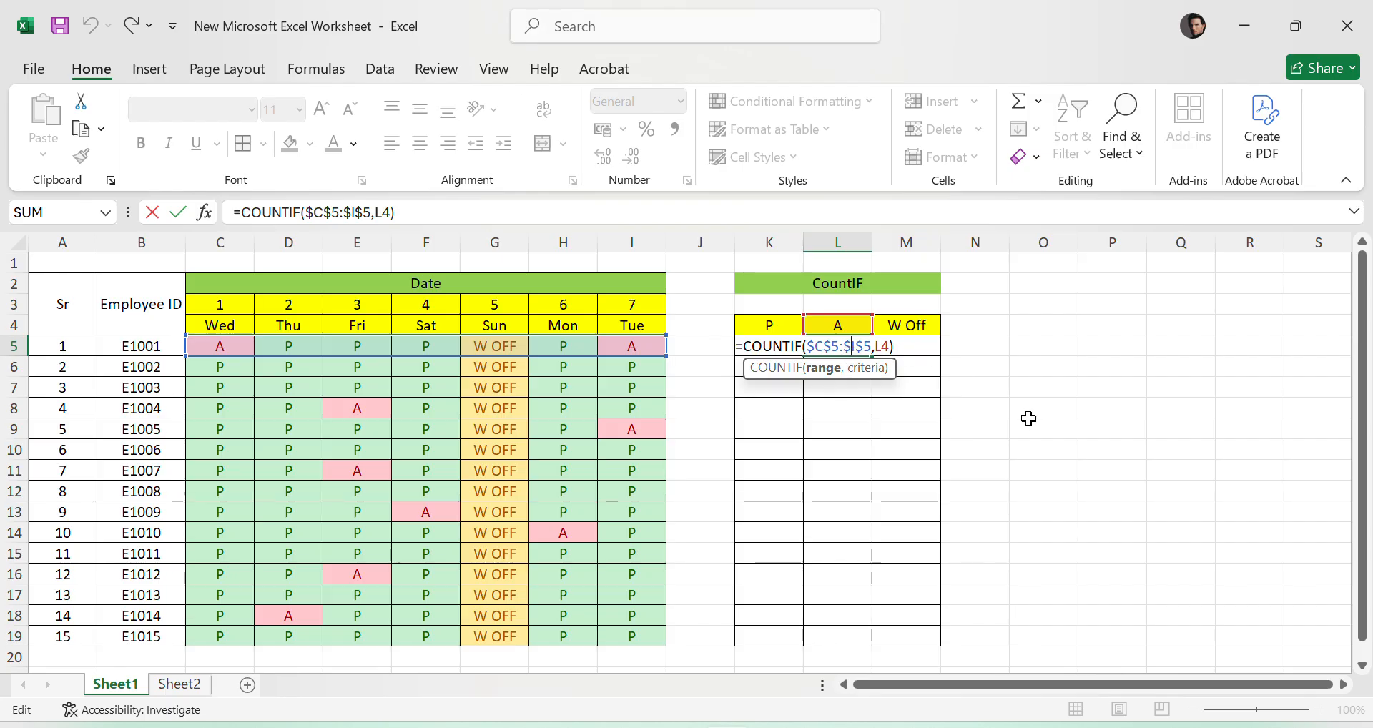
key("Escape")
double_click(923, 346)
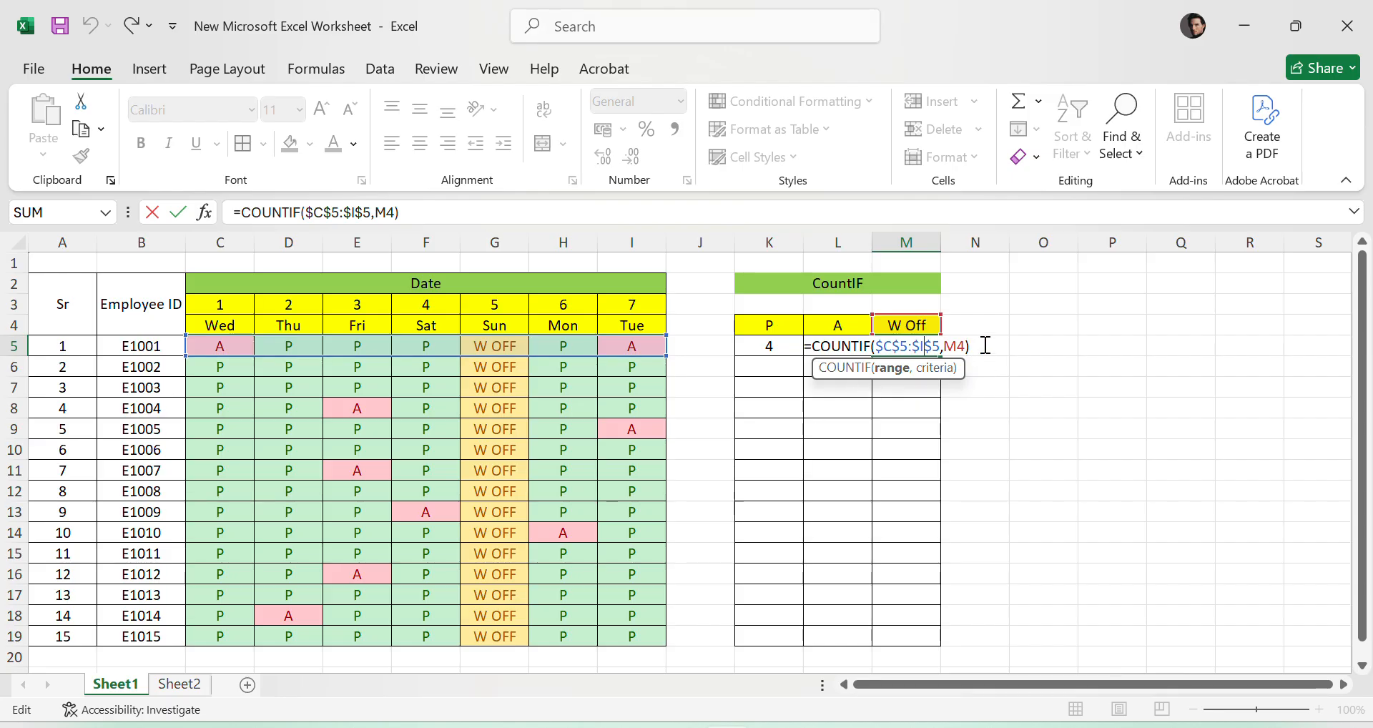
key("ctrl+Return")
left_click(795, 347)
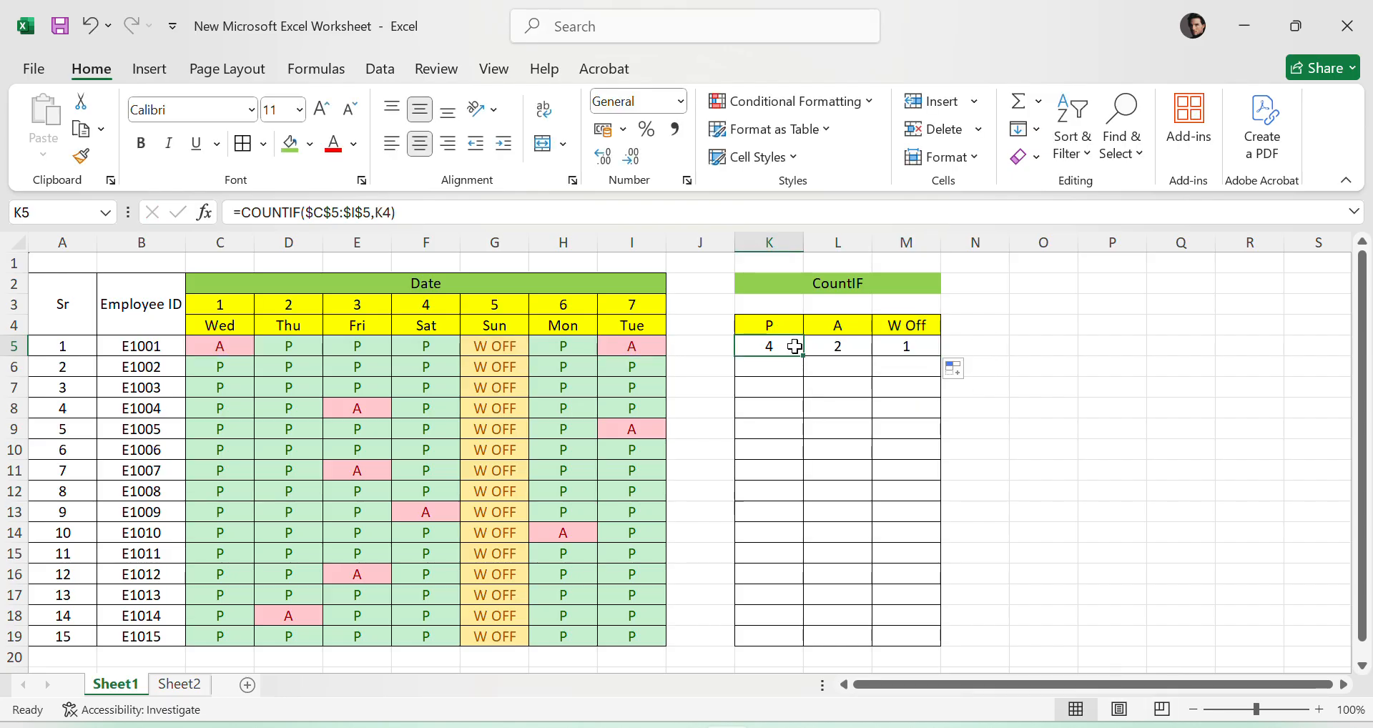
left_click(904, 347)
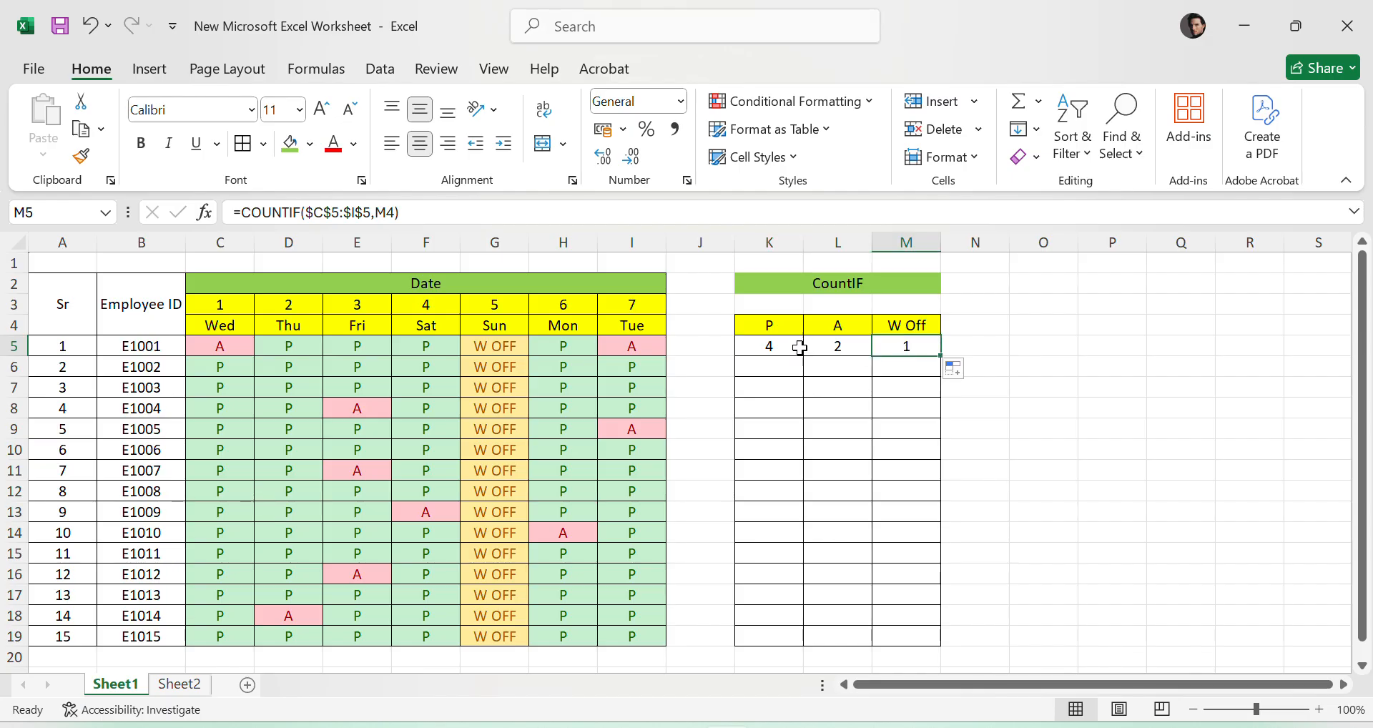
- Try to fill the COUNTIF formulas from K5:M5 down through row 19
left_click(777, 346)
left_click_drag(776, 346, 943, 639)
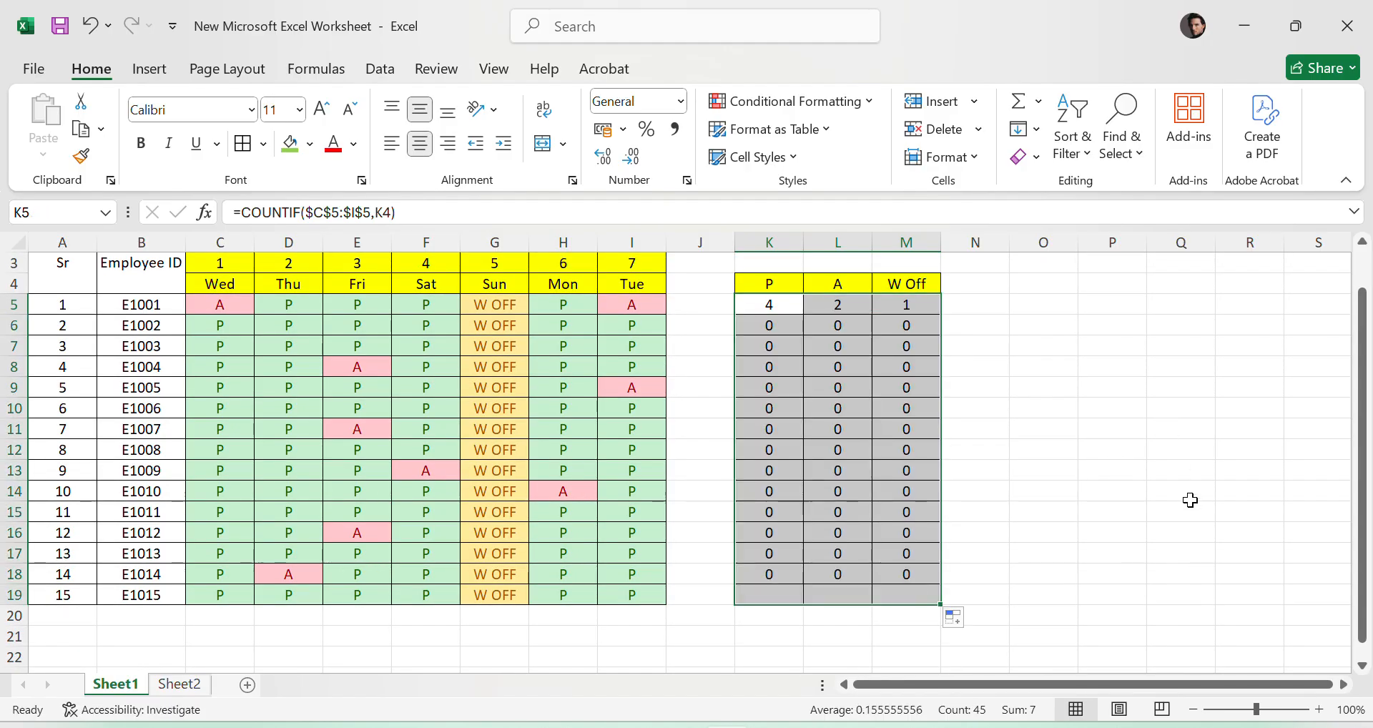
left_click_drag(776, 365, 911, 634)
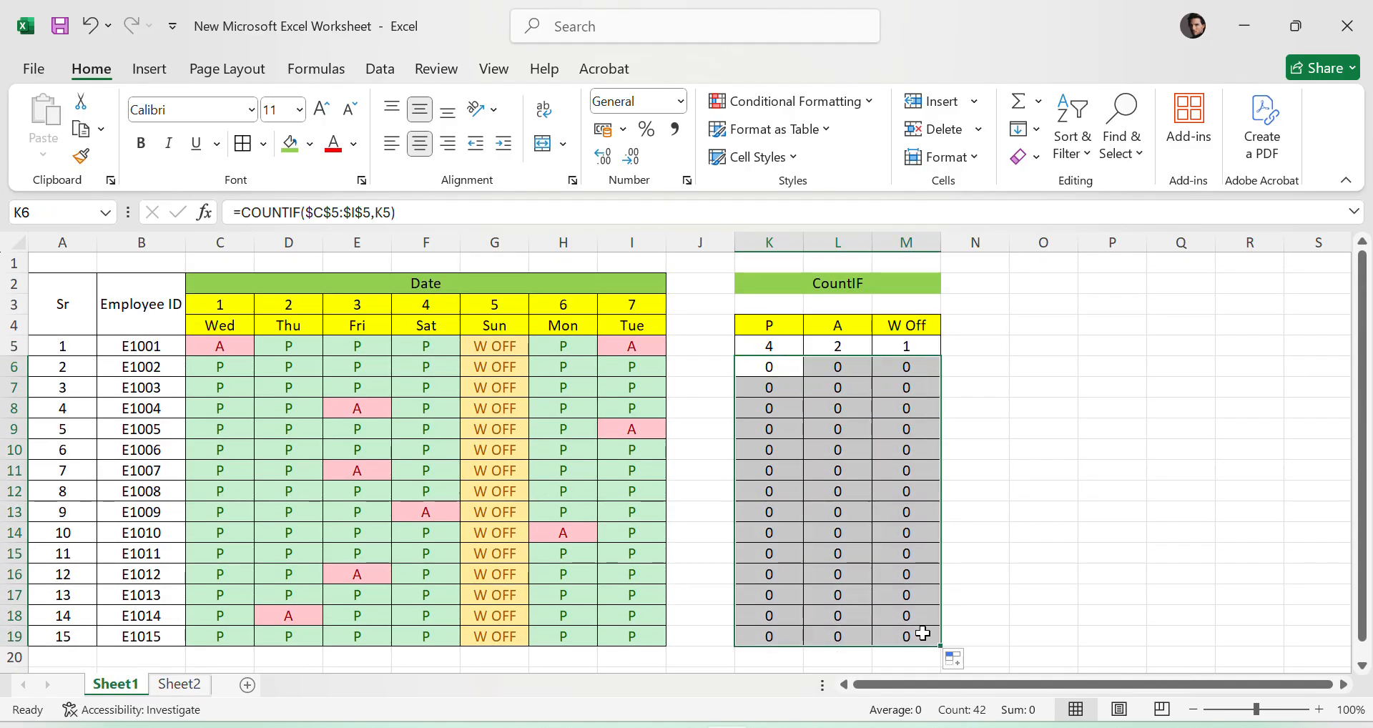
left_click(966, 439)
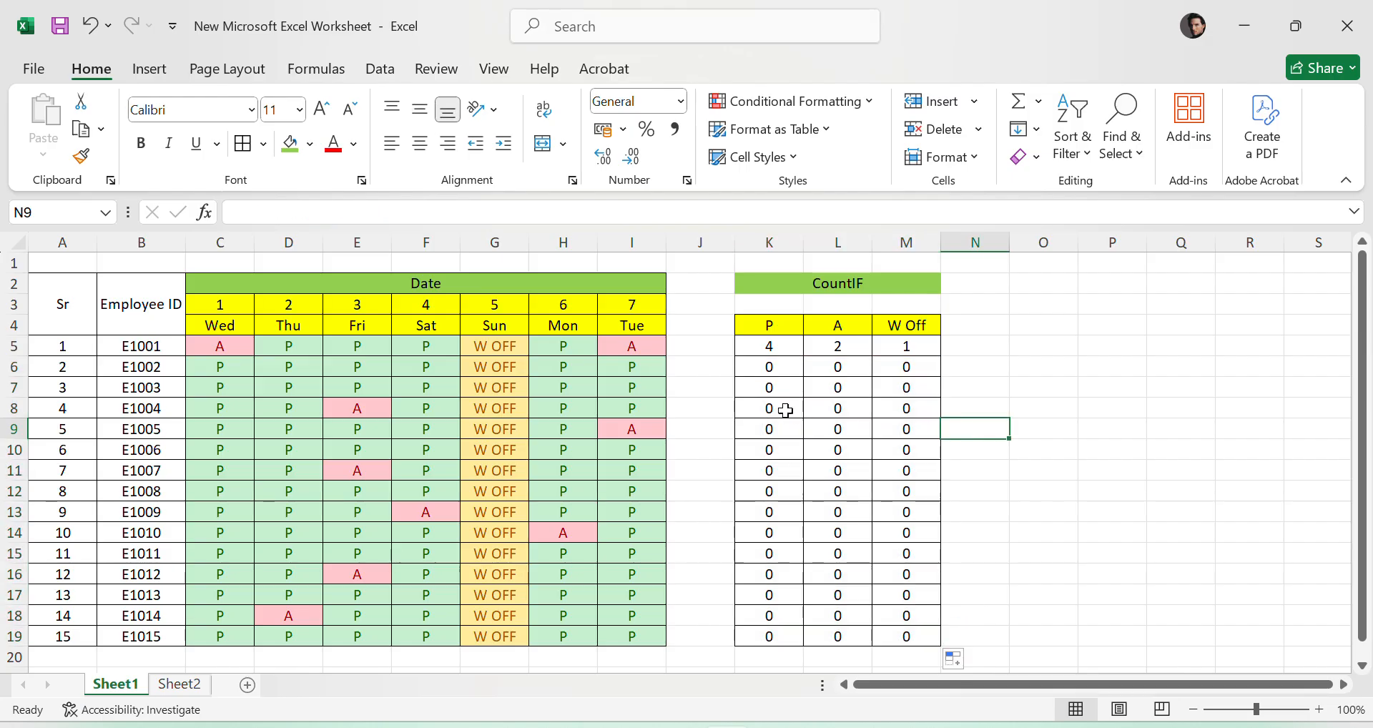
- Clear the filled formulas from K6:M19, keeping the ones in K5:M5
left_click_drag(773, 368, 922, 637)
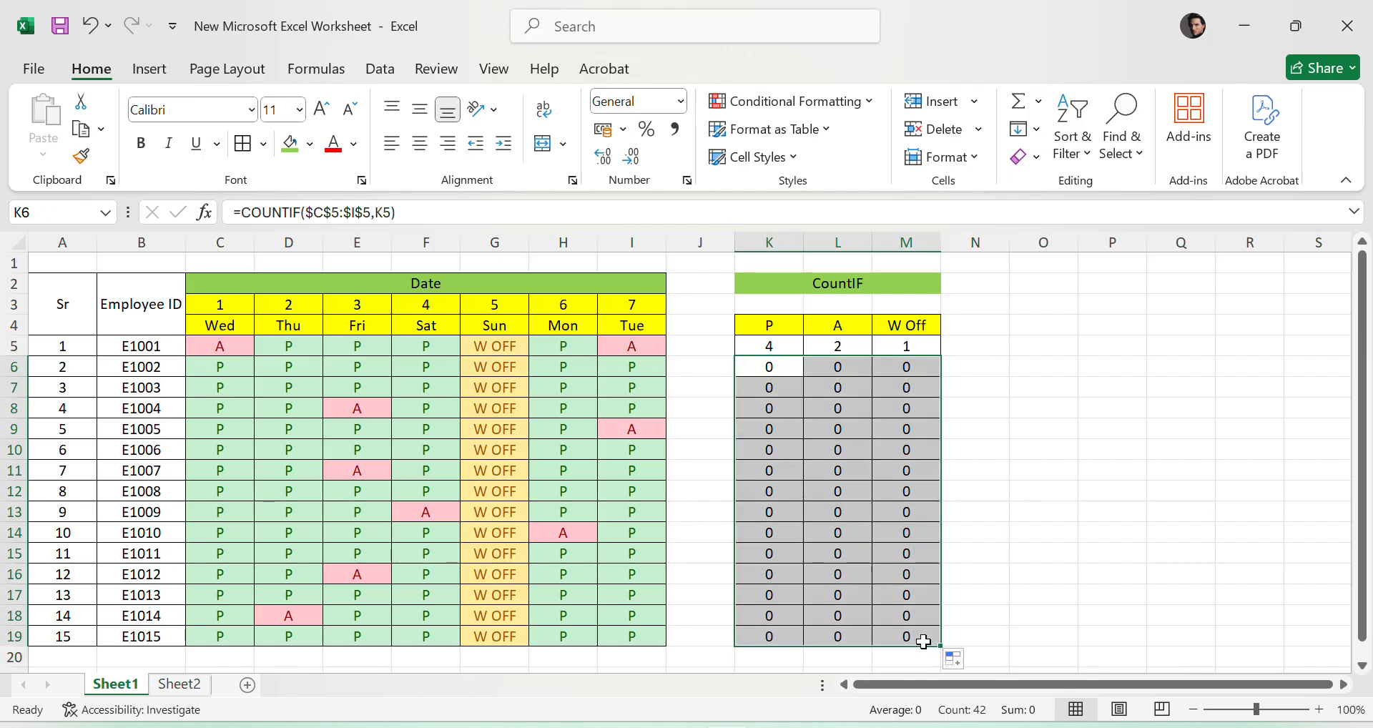
key("Delete")
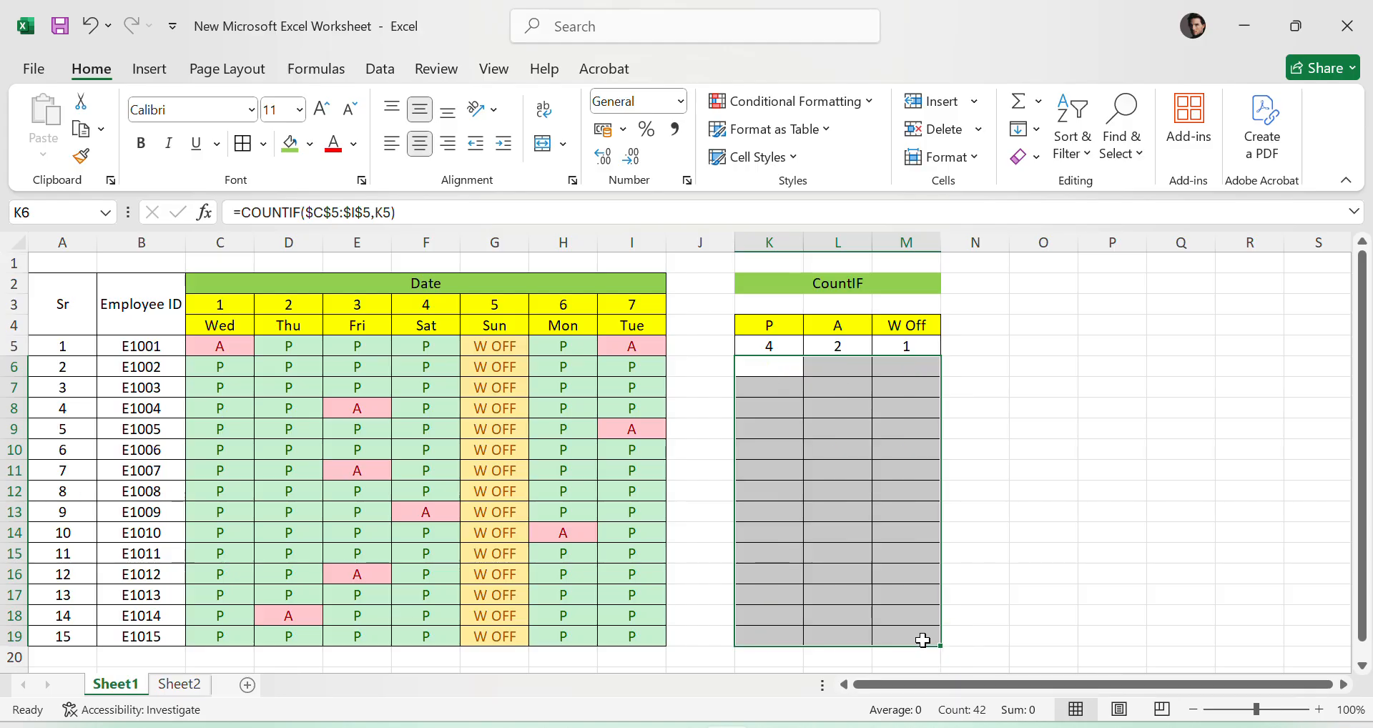
left_click(766, 339)
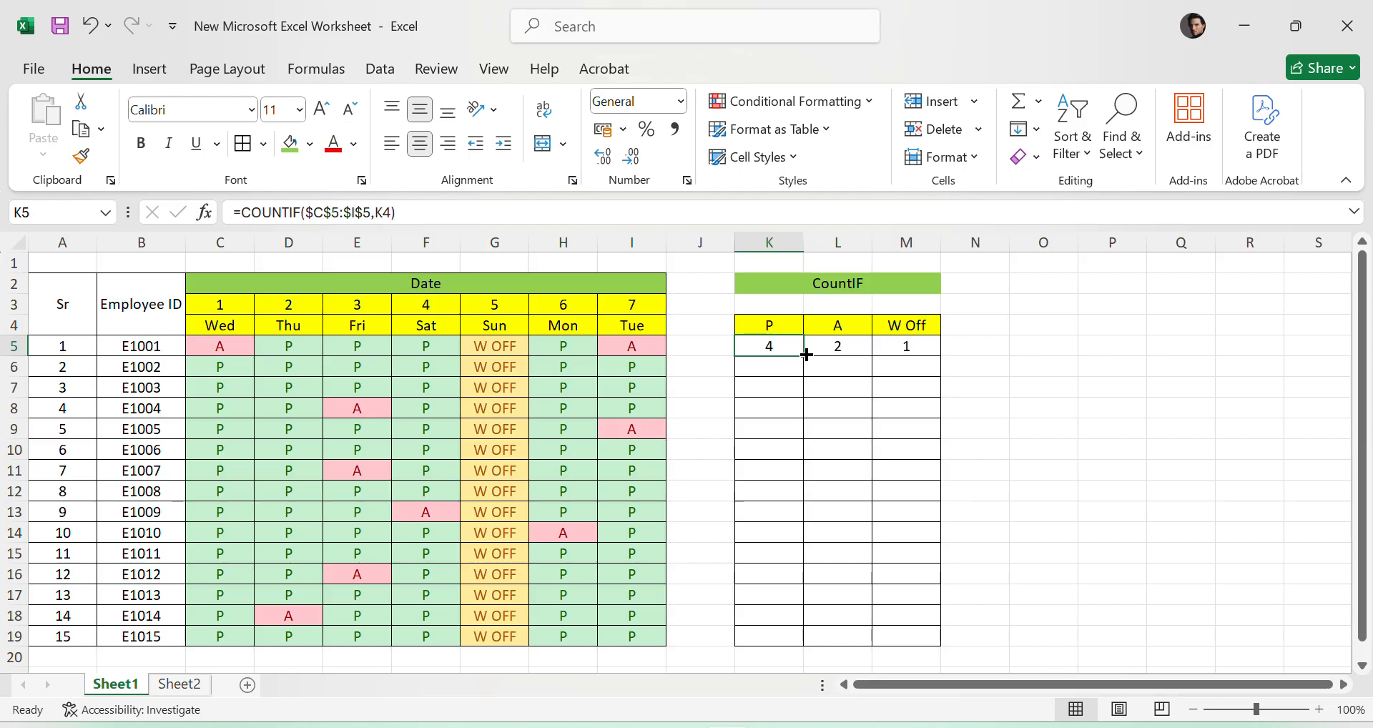
left_click(1084, 426)
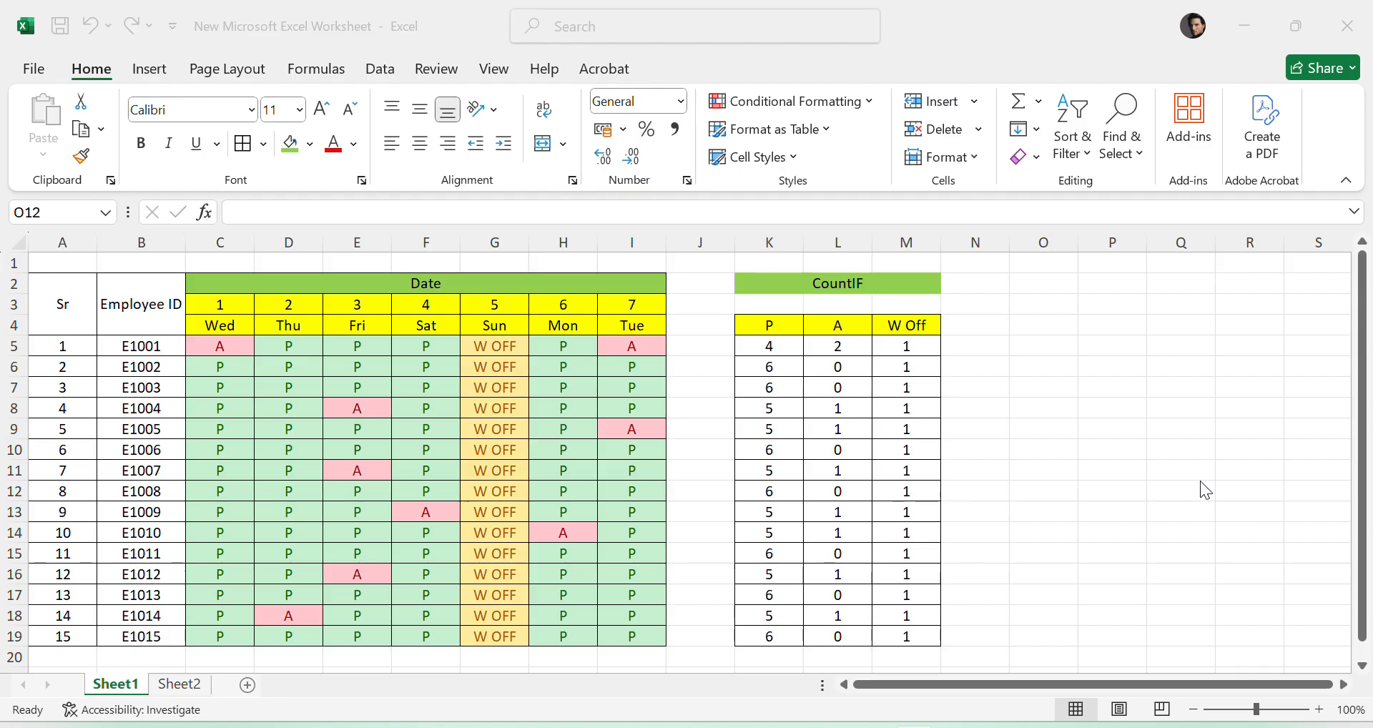
- Examine the COUNTIF formulas in L5, K9, L9 and L11, comparing their row ranges and absolute header references
left_click(1201, 481)
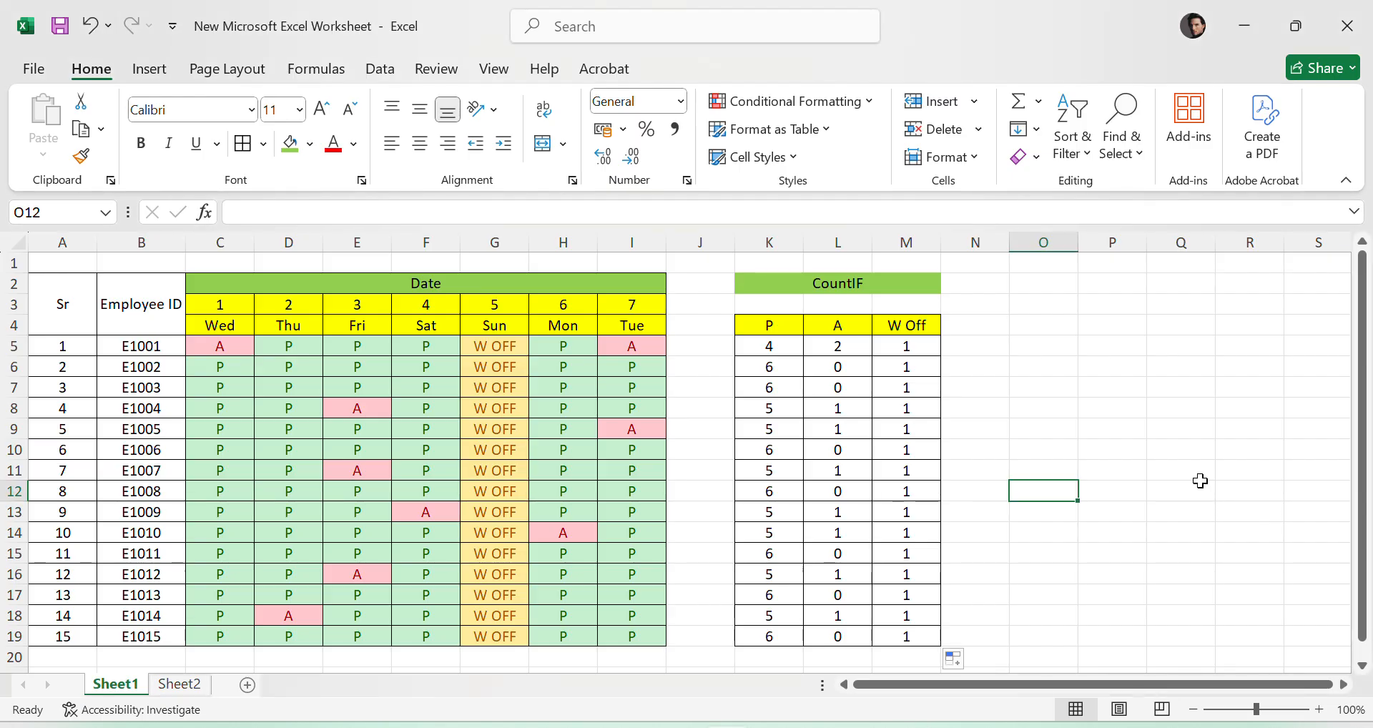
left_click(847, 346)
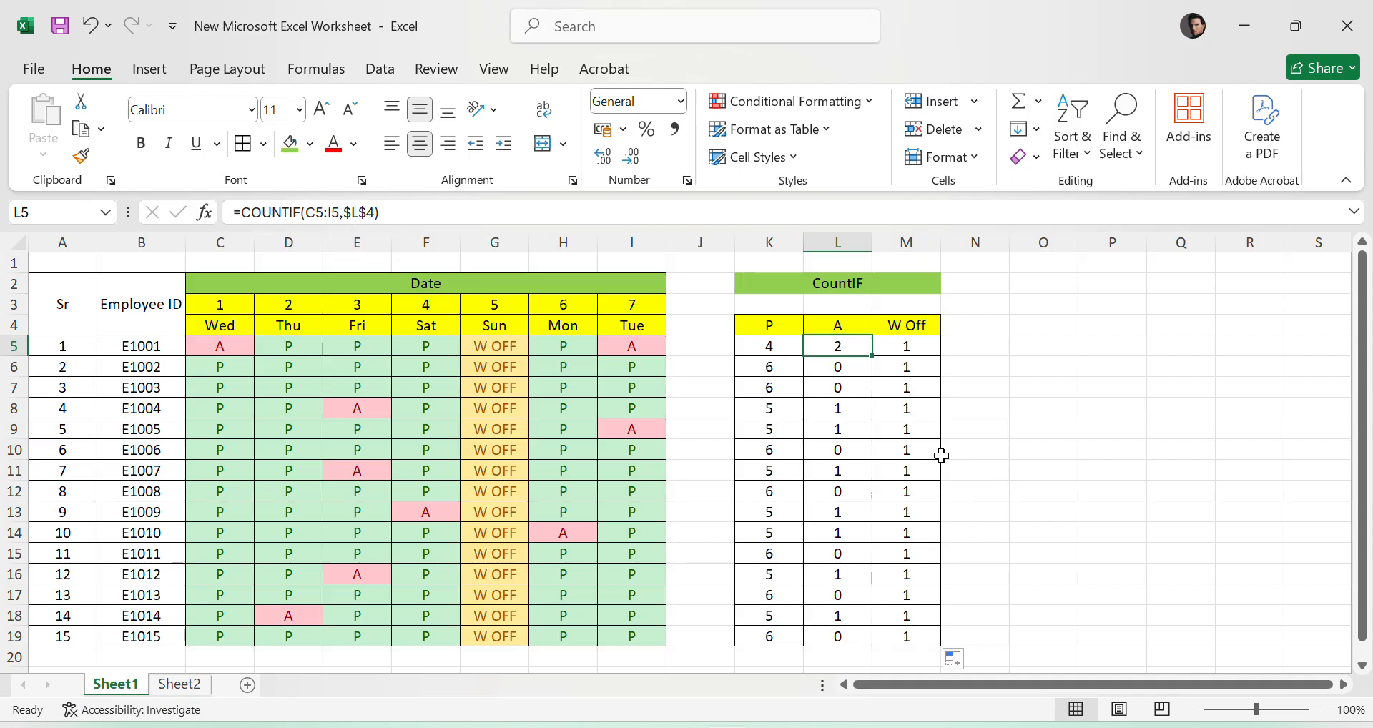
left_click(755, 423)
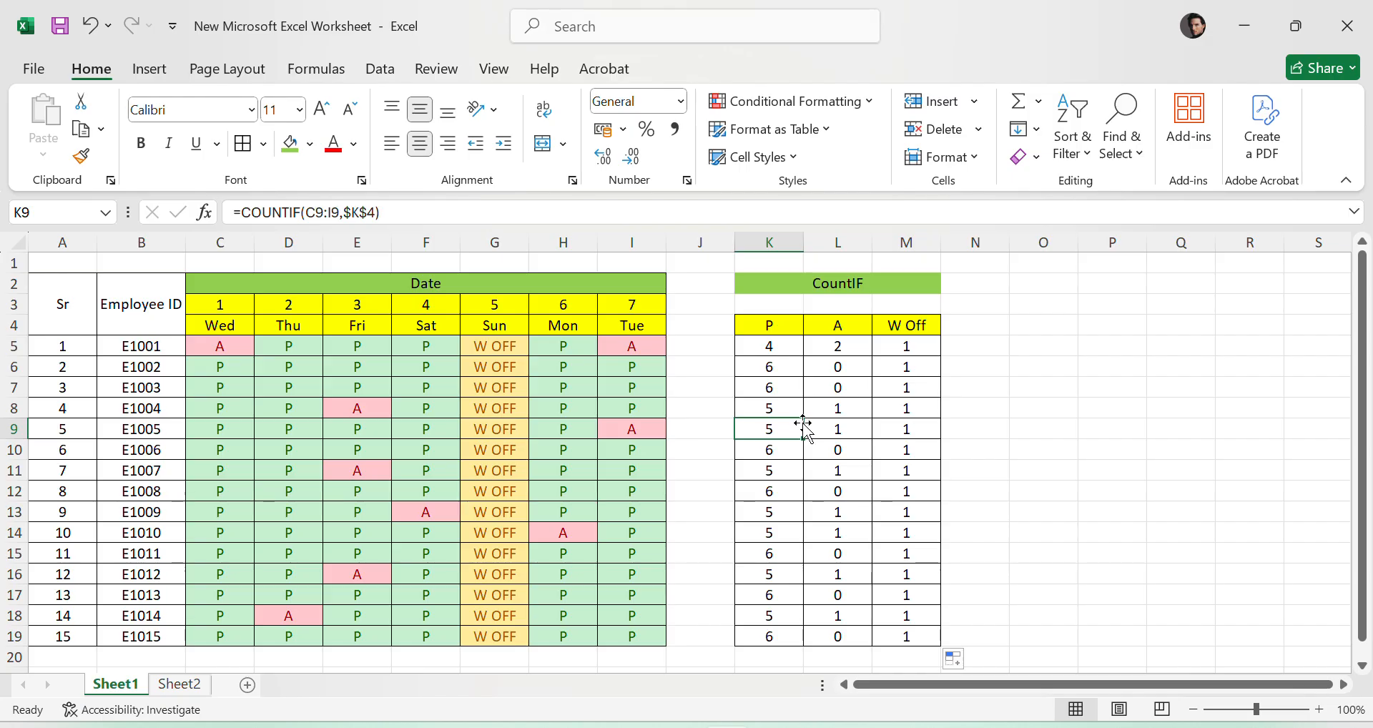
left_click(850, 430)
double_click(852, 429)
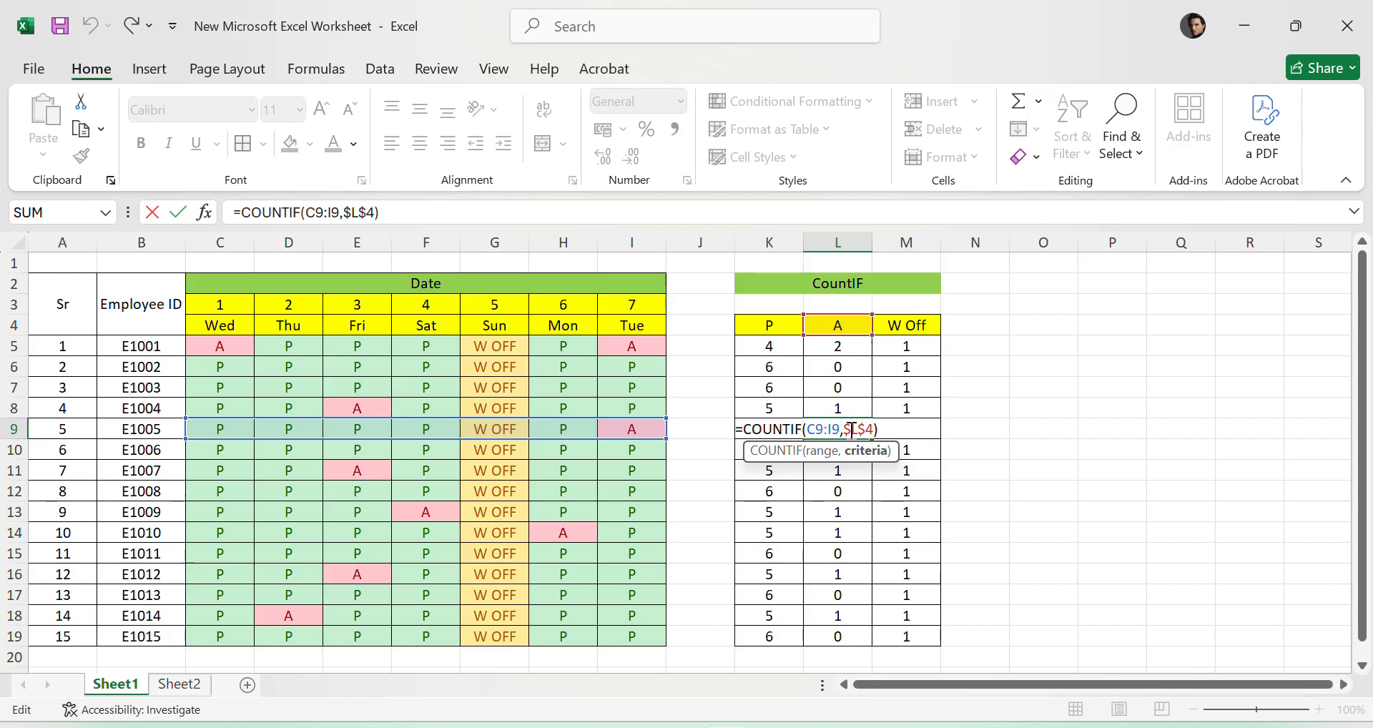
key("Return")
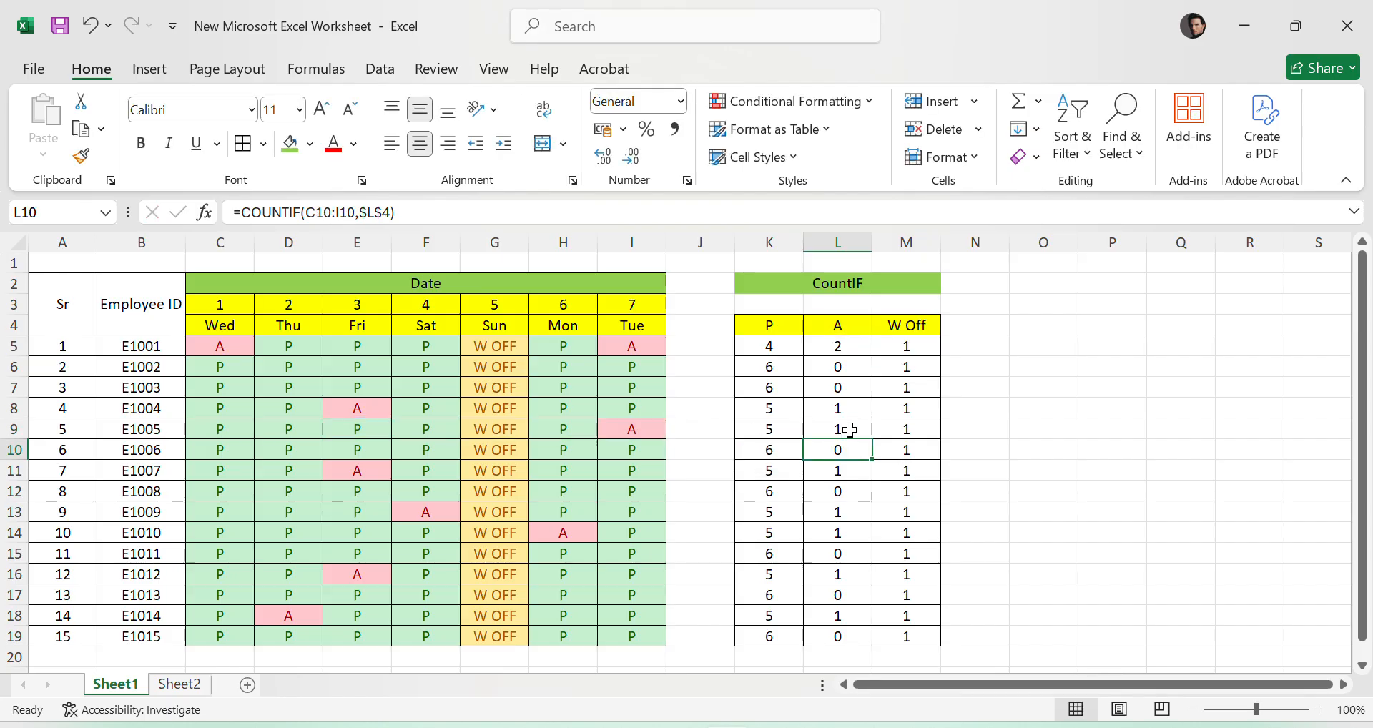
key("Return")
key("F2")
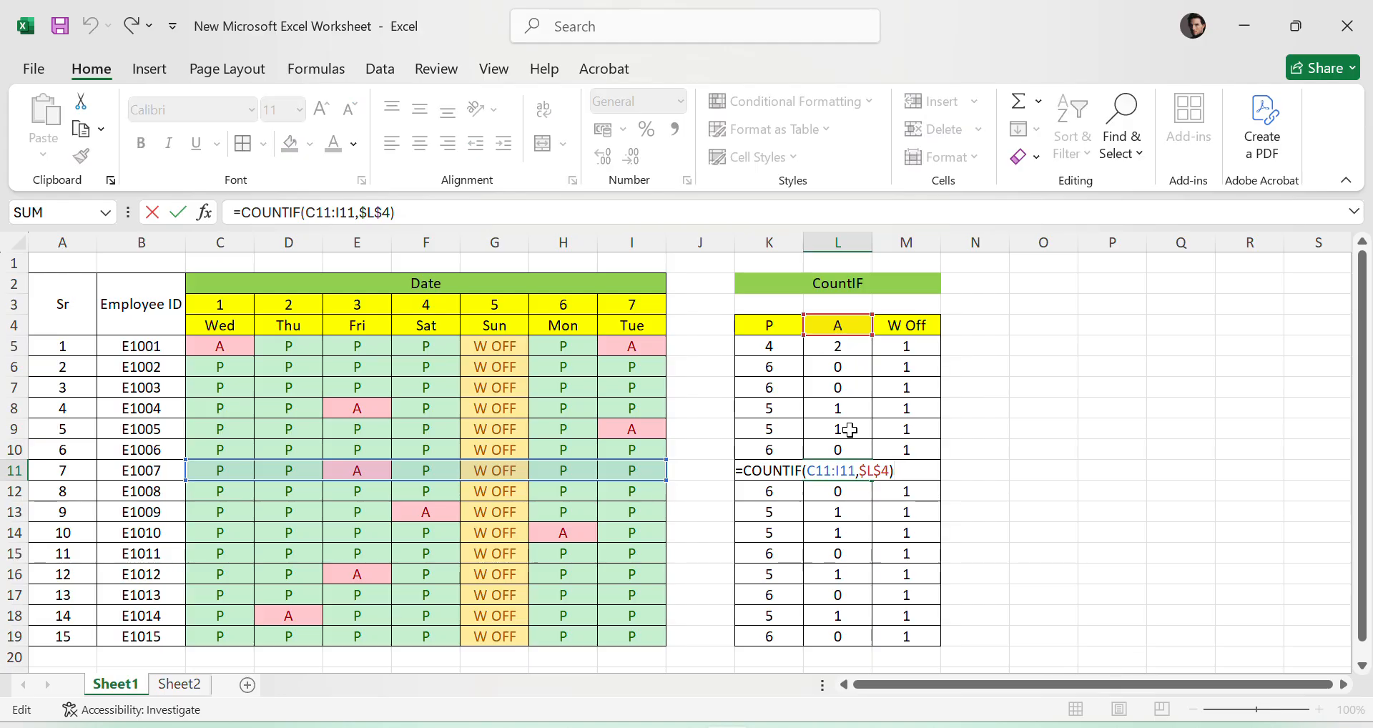
key("Escape")
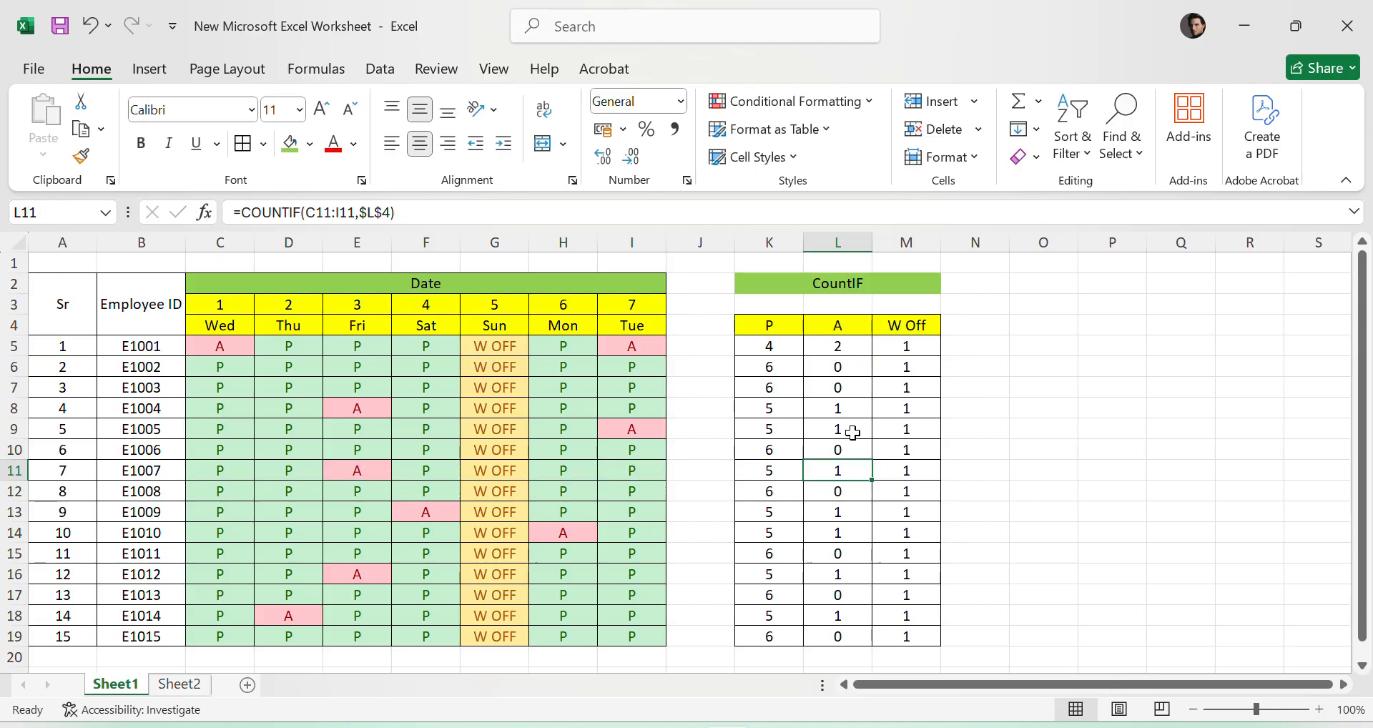
- Review the counts across K5:M19 and inspect the formulas in K5, L5, L11 and L18
left_click(1087, 390)
left_click_drag(763, 351, 921, 629)
left_click(1180, 471)
left_click(784, 341)
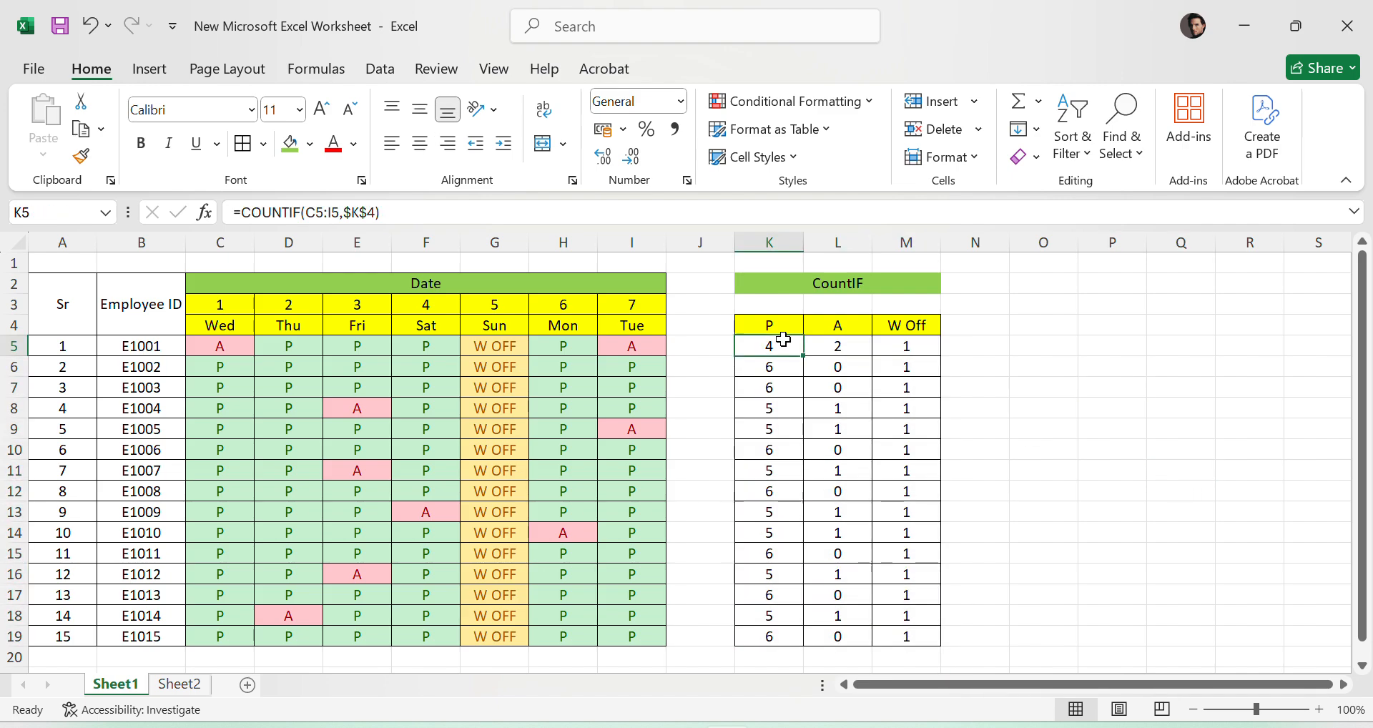
left_click_drag(823, 348, 829, 660)
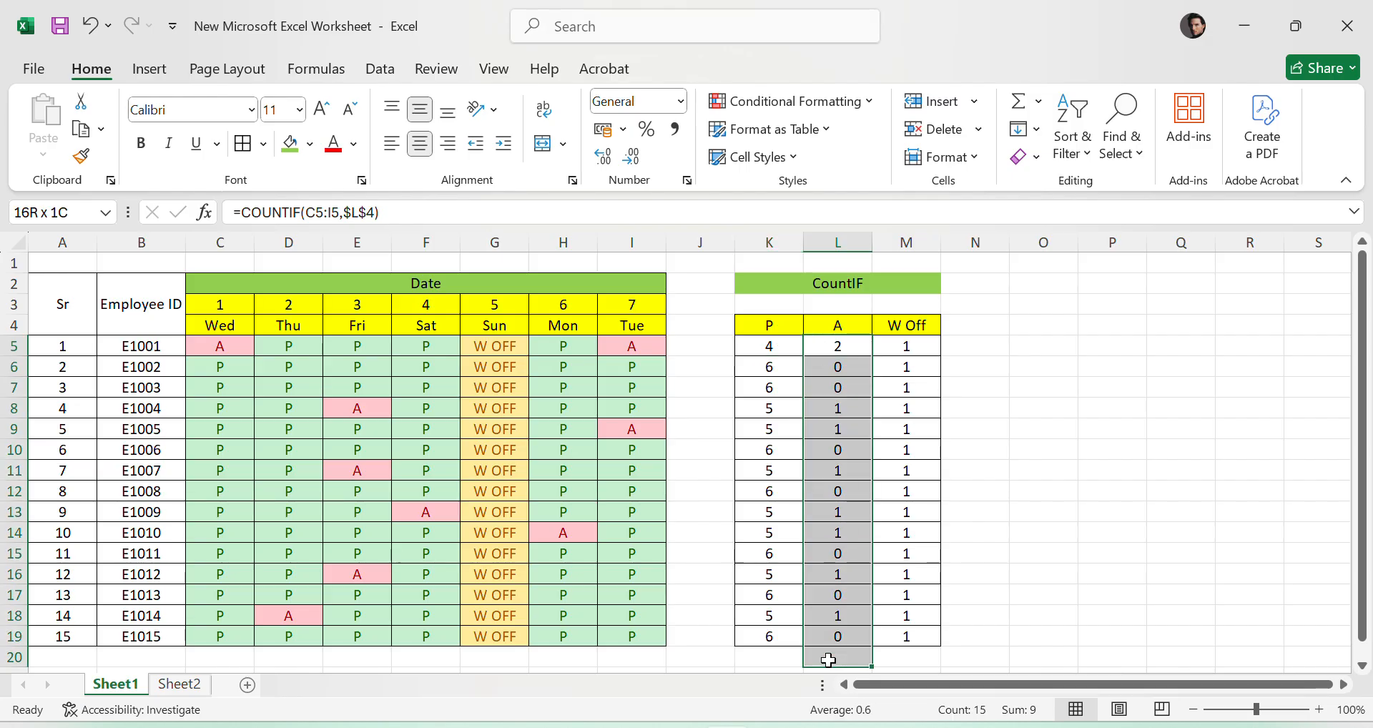
left_click(841, 343)
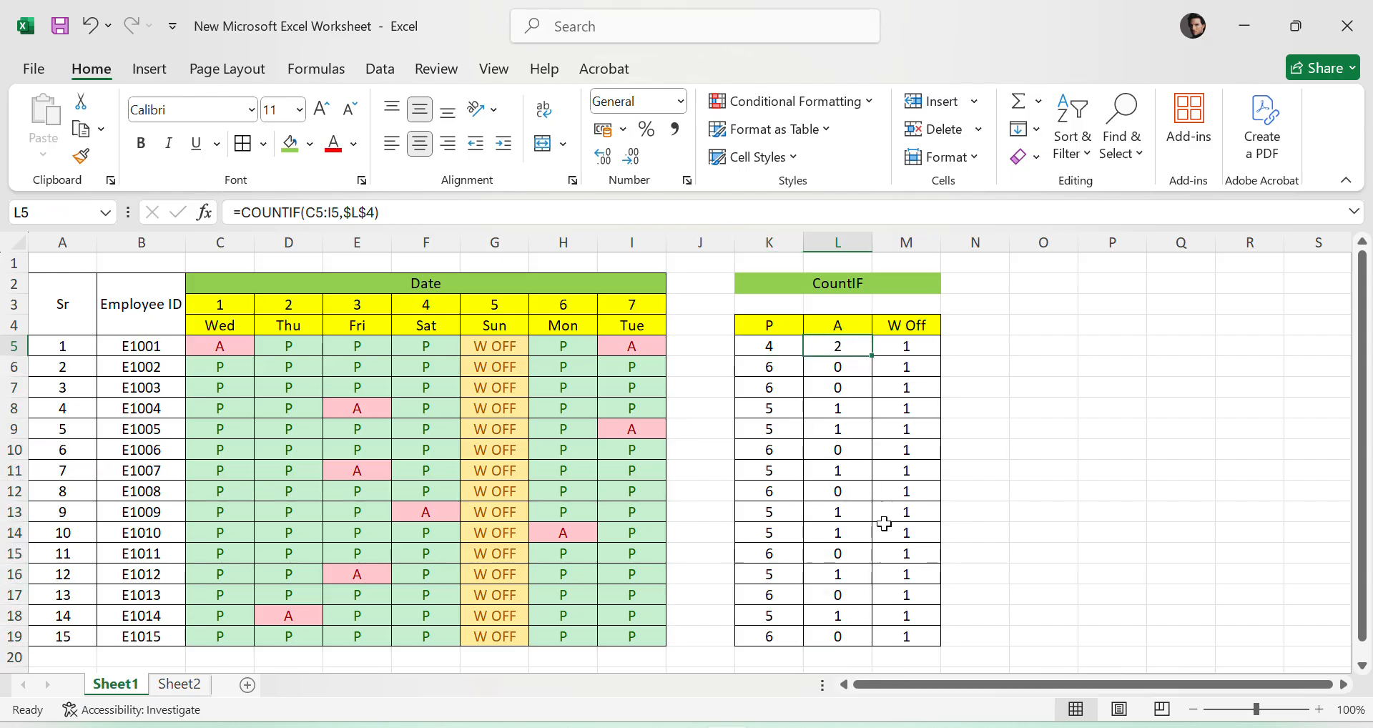
left_click(844, 470)
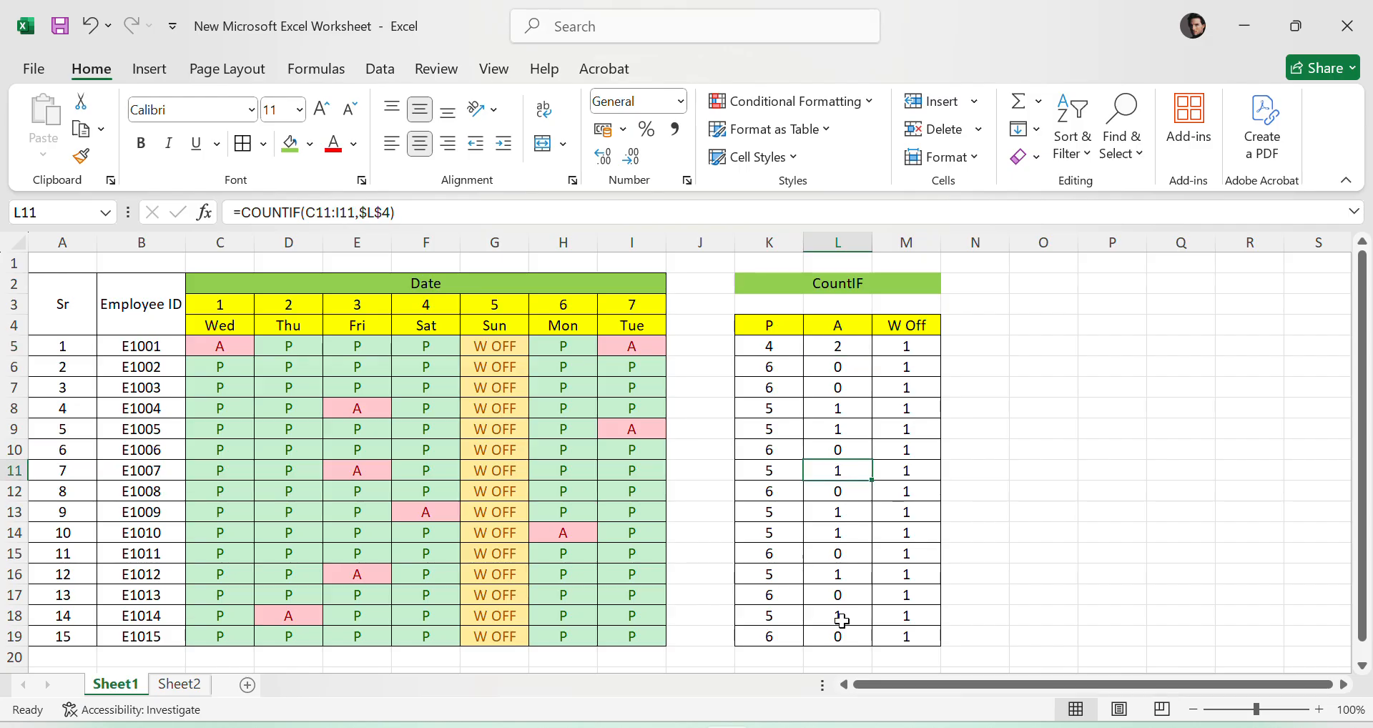
left_click(842, 620)
left_click(959, 537)
left_click_drag(780, 337, 929, 326)
left_click(1112, 491)
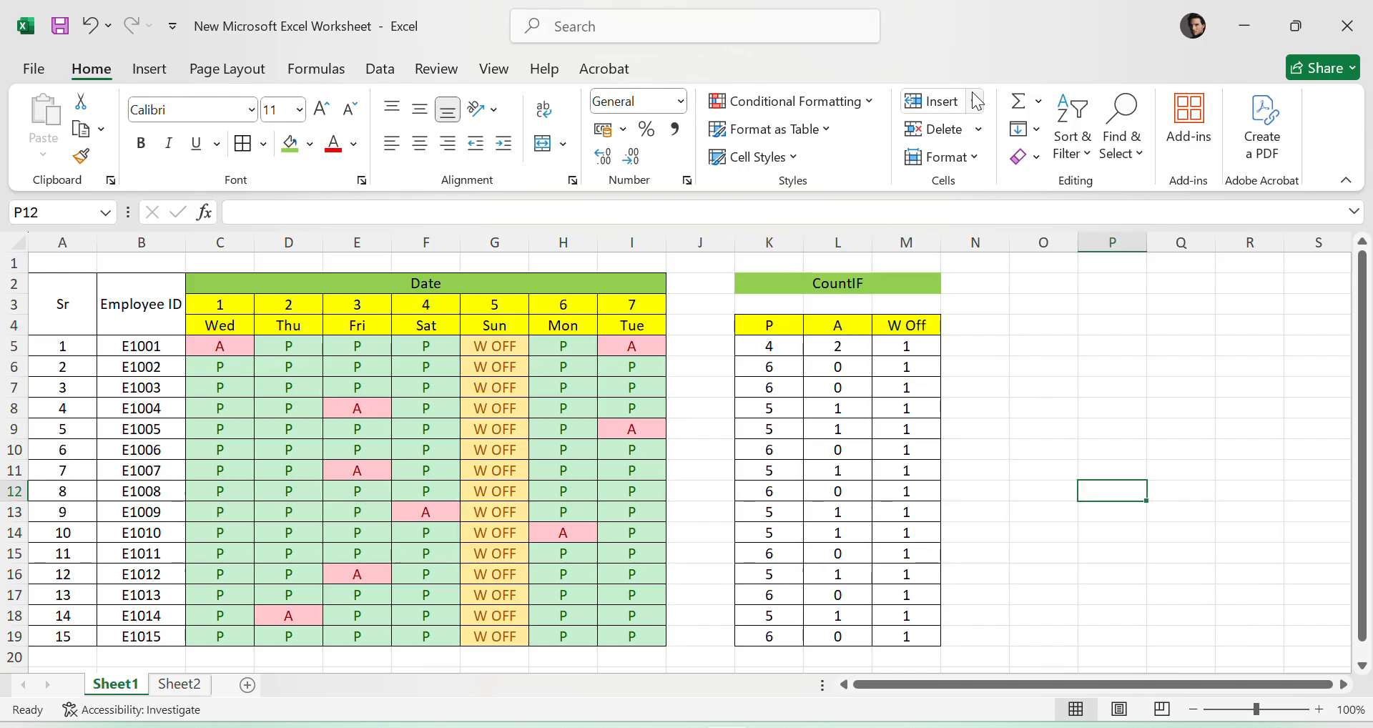
left_click(1073, 143)
left_click(1044, 492)
left_click_drag(768, 330, 935, 635)
left_click(1098, 445)
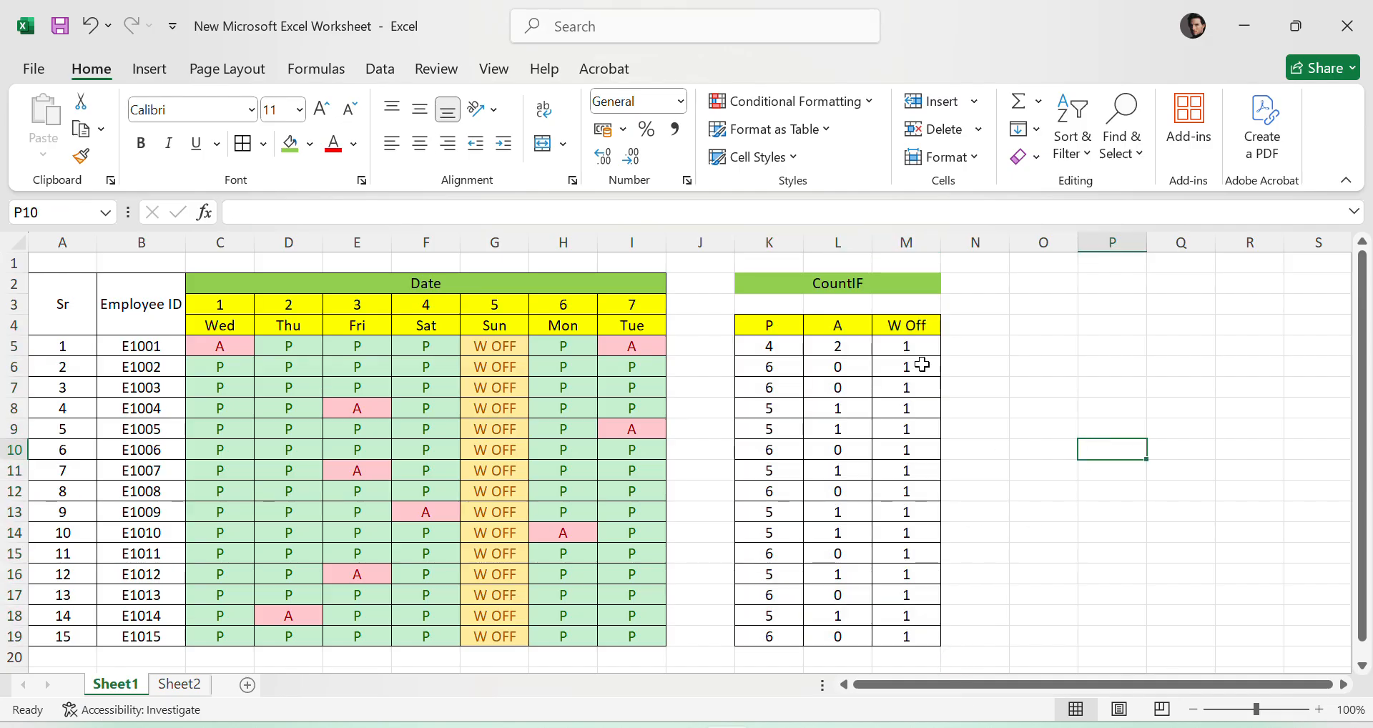
- Enter W OFF in H7, the third employee's Monday entry, to test the W Off formulas in M5:M19
left_click_drag(907, 349, 923, 644)
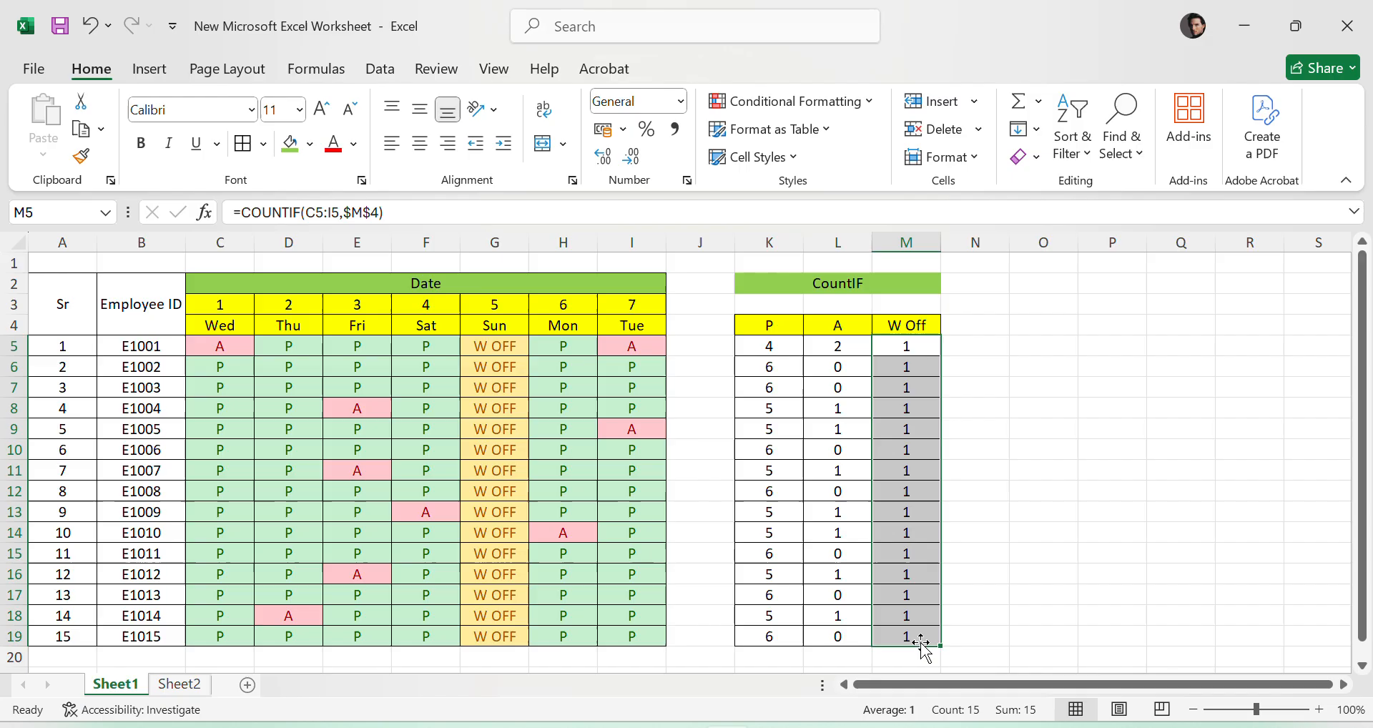
left_click(534, 392)
type("W")
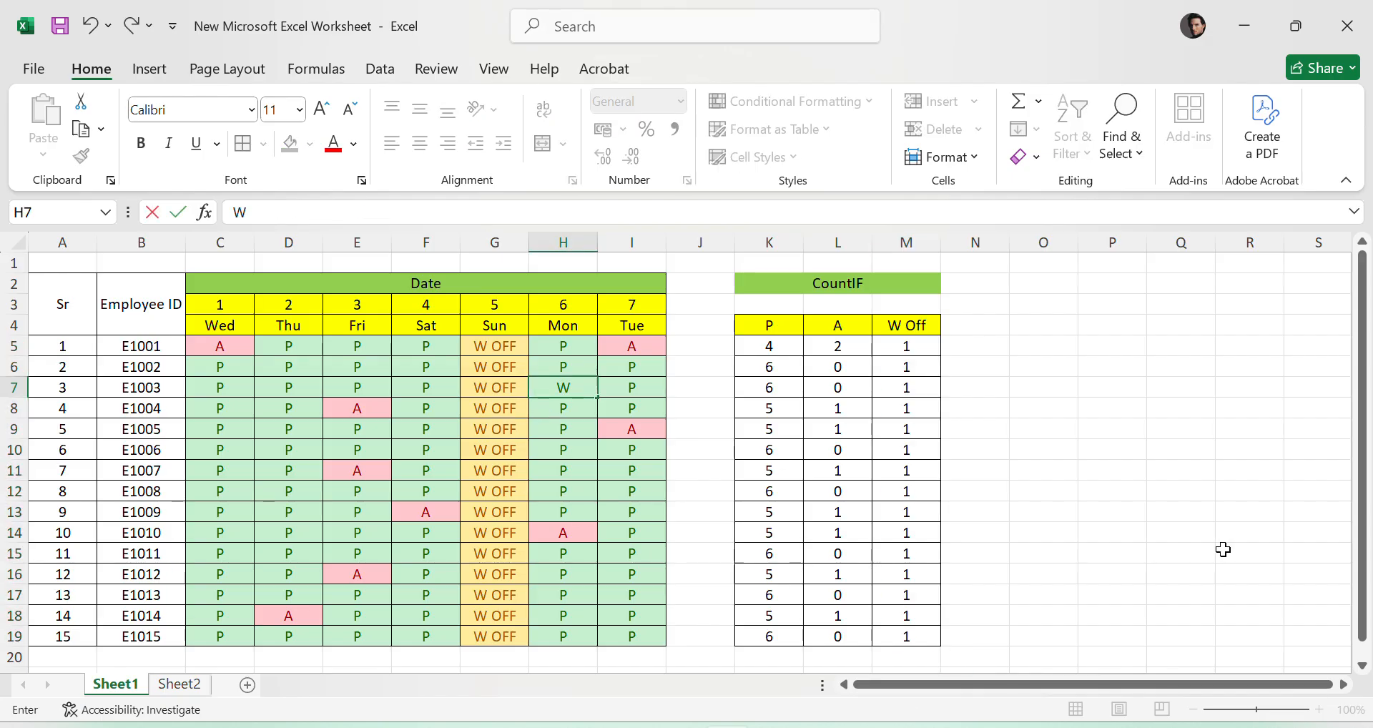
type(" OFF")
key("Return")
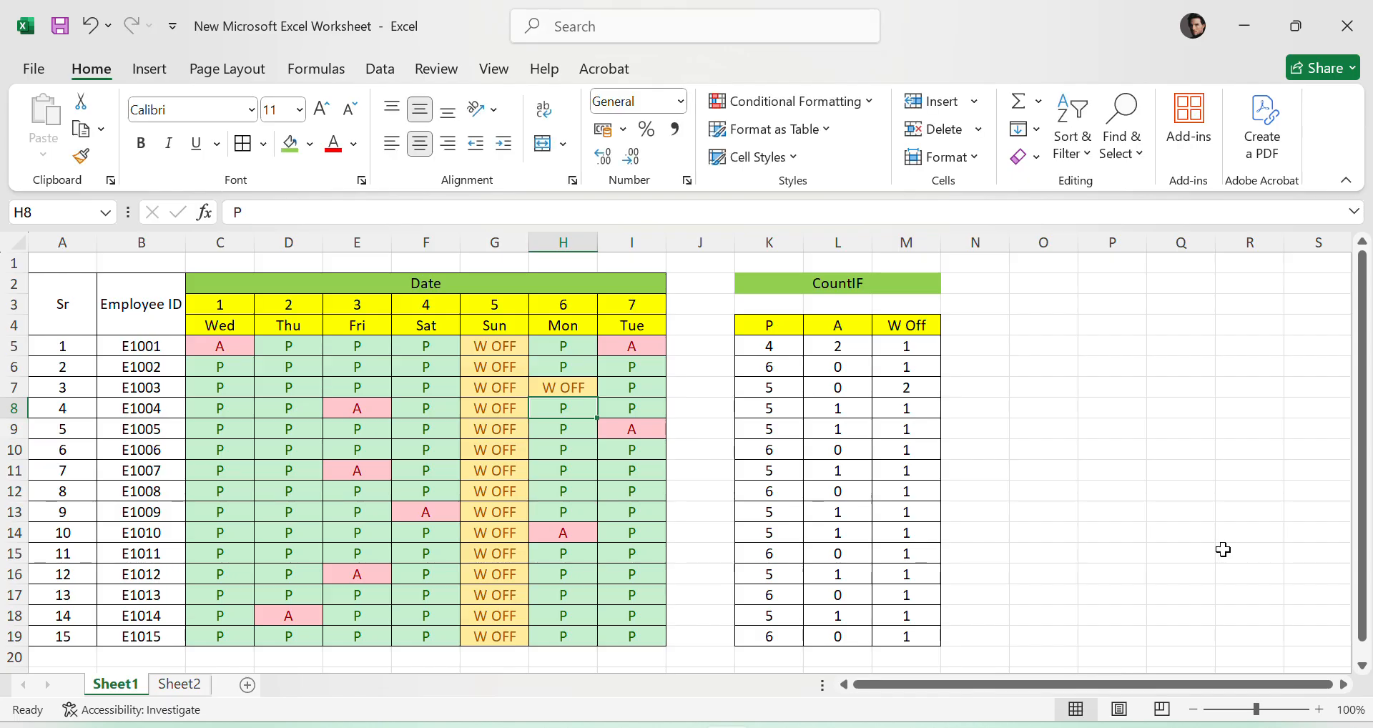
- Compare the W Off count in M7 with the attendance entries in G7 and H7
left_click(897, 389)
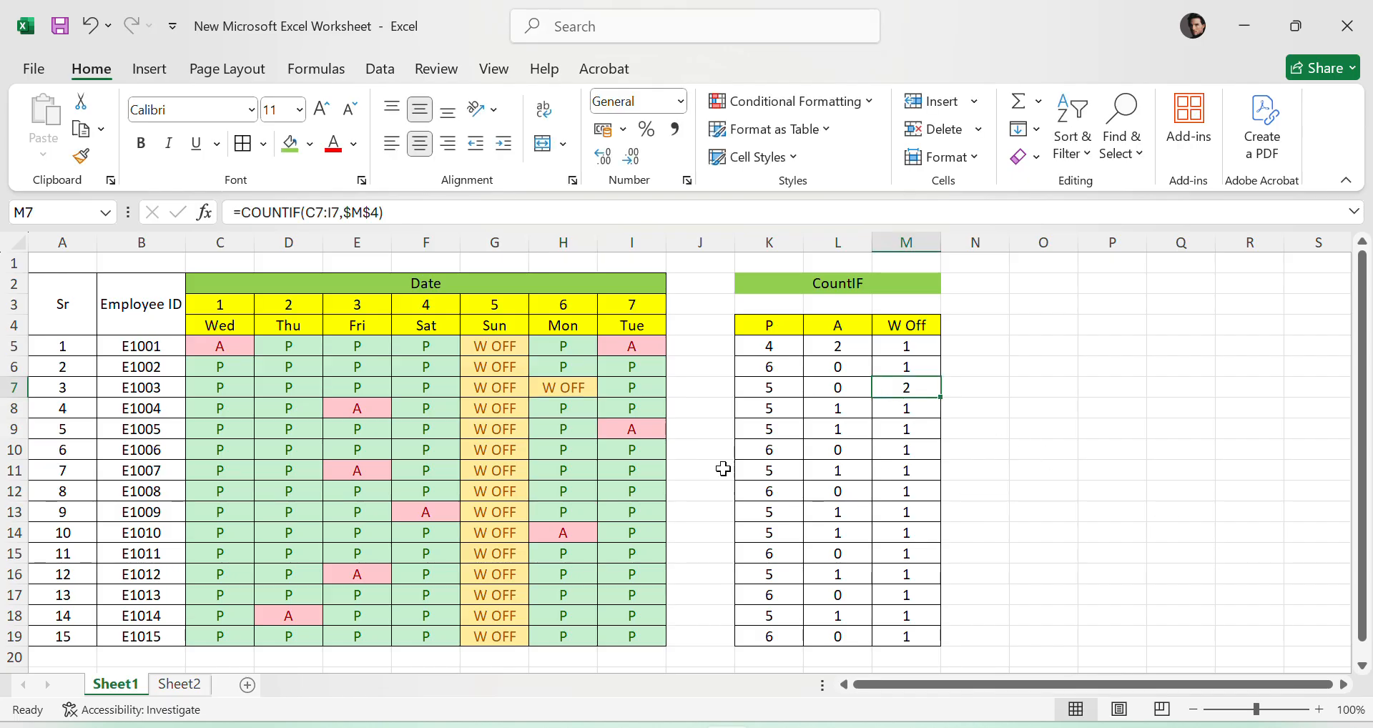
left_click(540, 389)
left_click(930, 392)
left_click(564, 390)
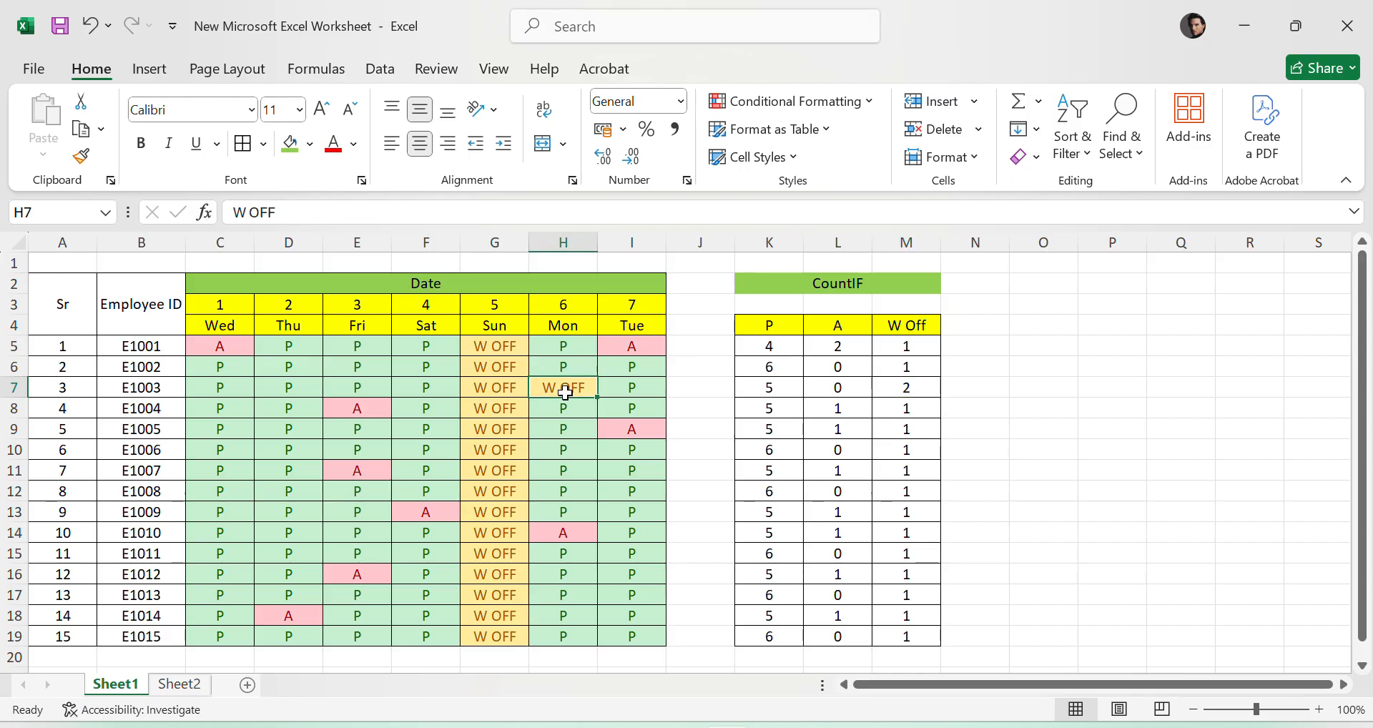
left_click(480, 390)
- Undo the W OFF entry in H7
left_click(572, 390)
left_click(1052, 476)
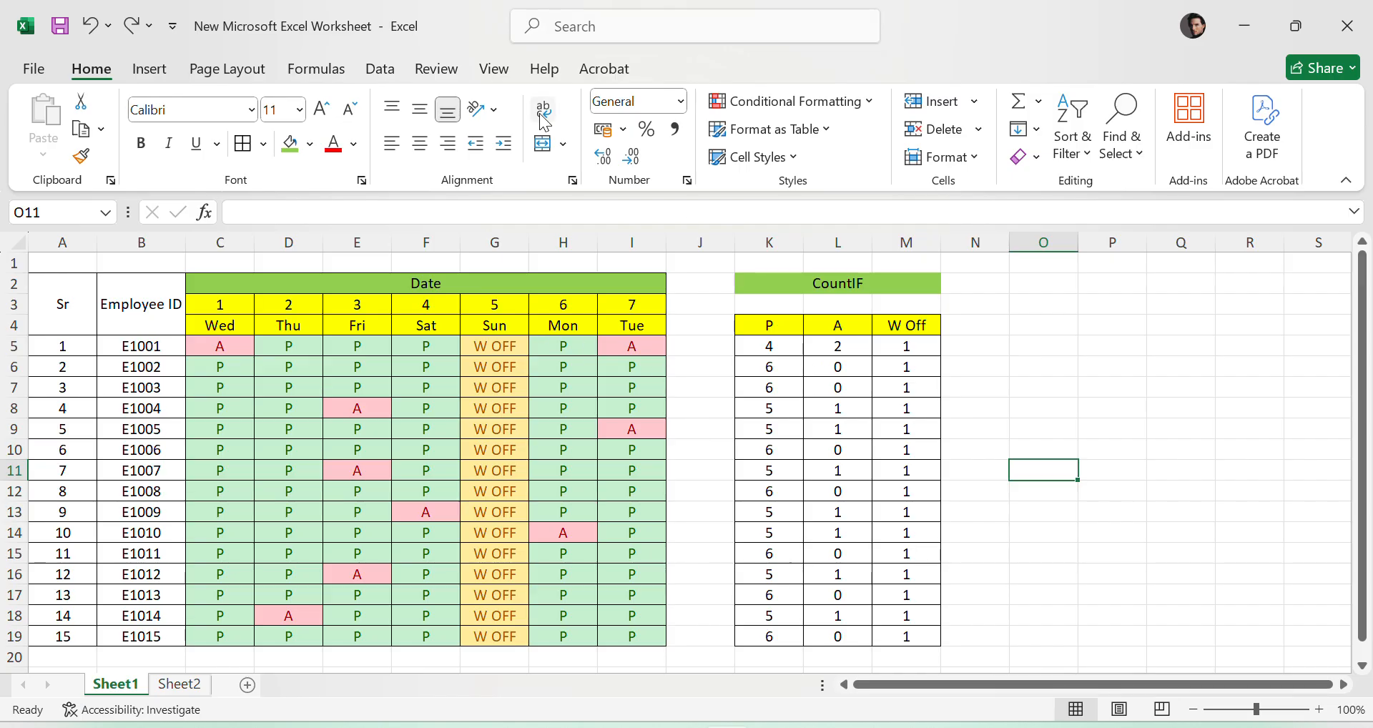
left_click(577, 45)
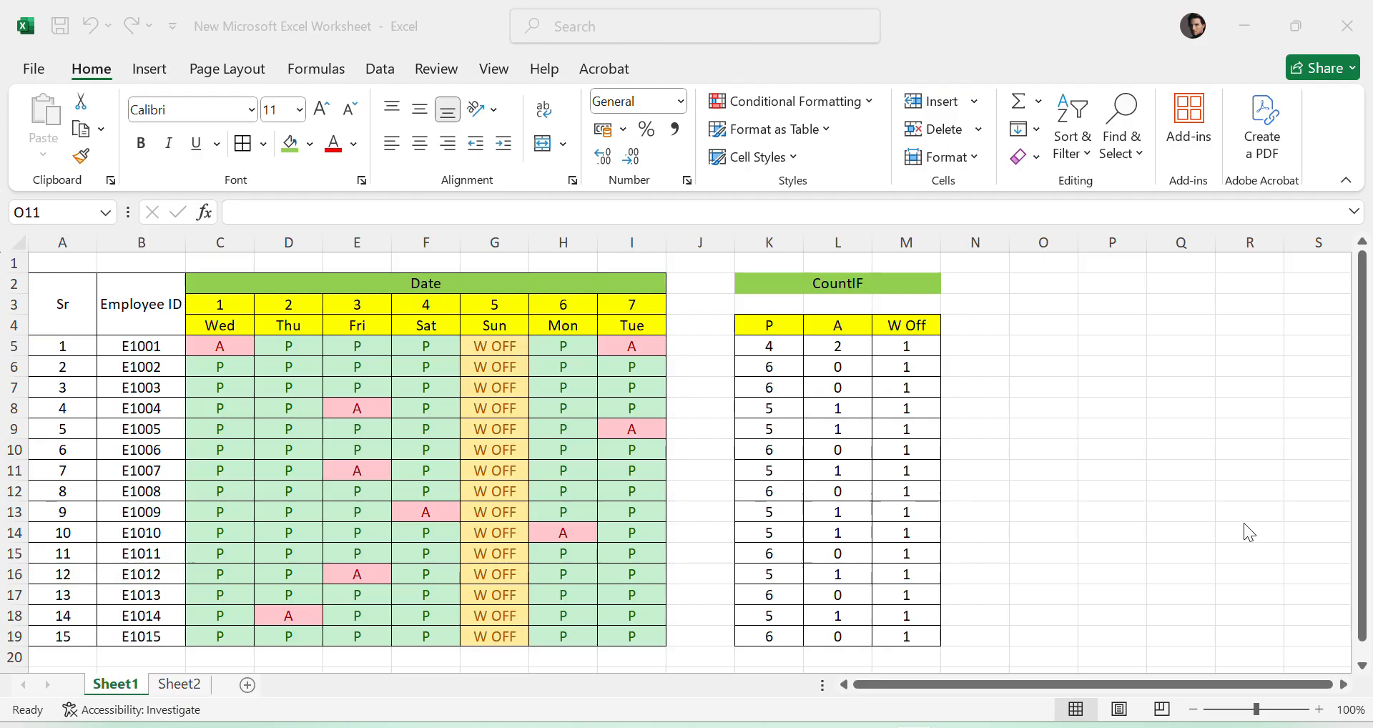
- Open Sheet2 with the January sales figures per employee and select the empty cell H10
left_click(175, 698)
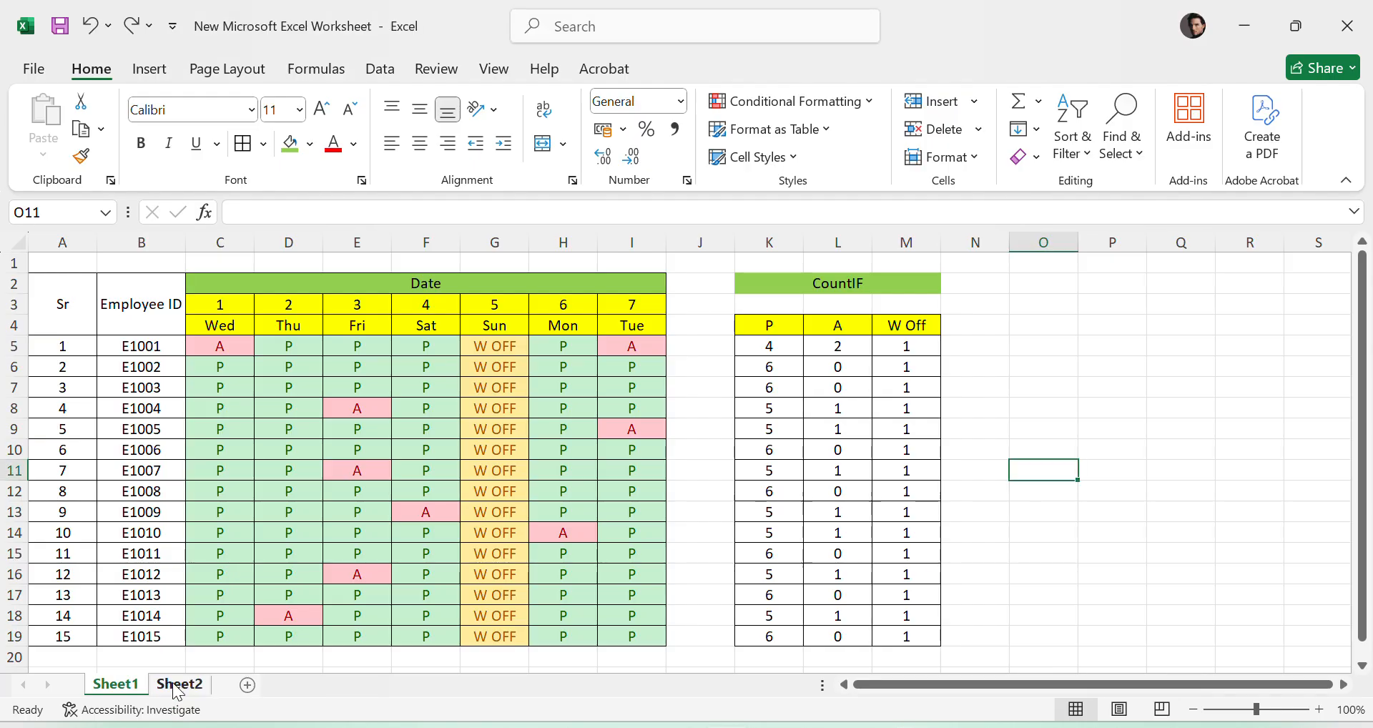
left_click(178, 684)
left_click(640, 449)
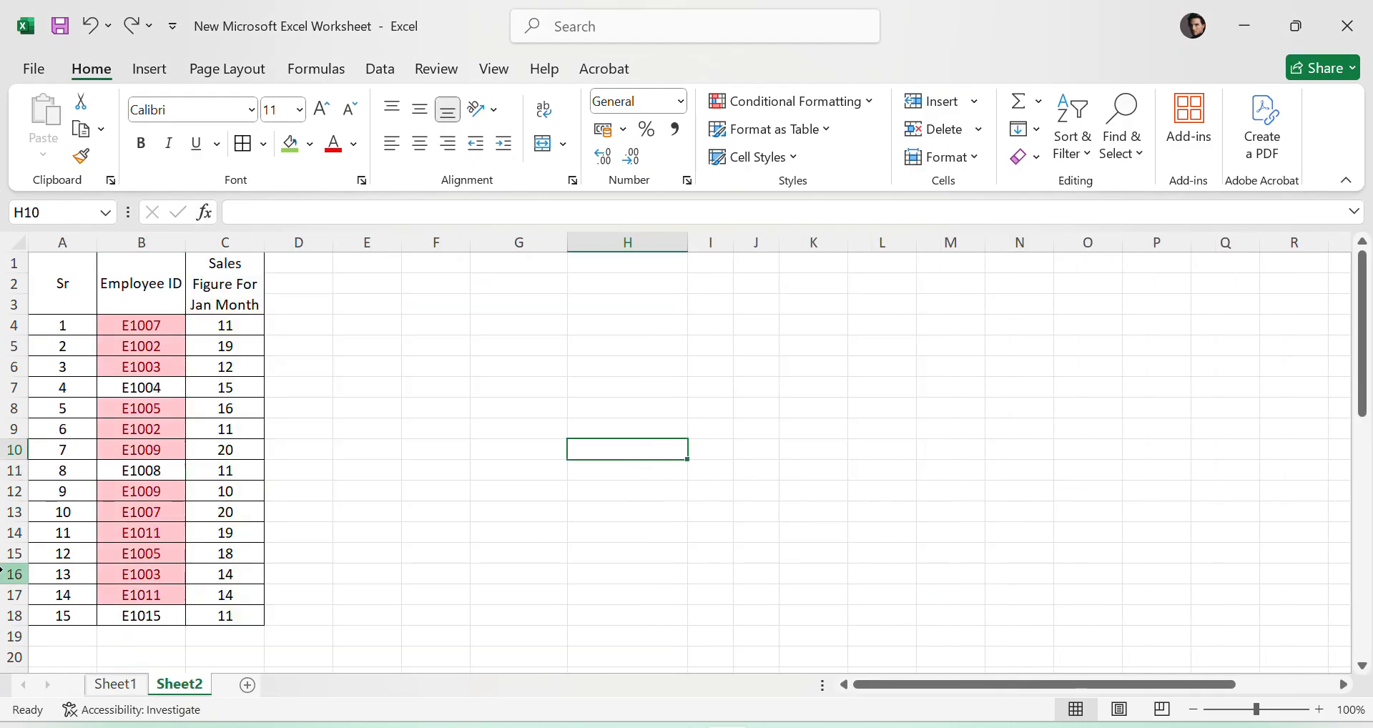
- Review the sales table in A1:C18, including the employee IDs in B4:B18 and the January figures in C4:C18
left_click_drag(72, 295, 196, 609)
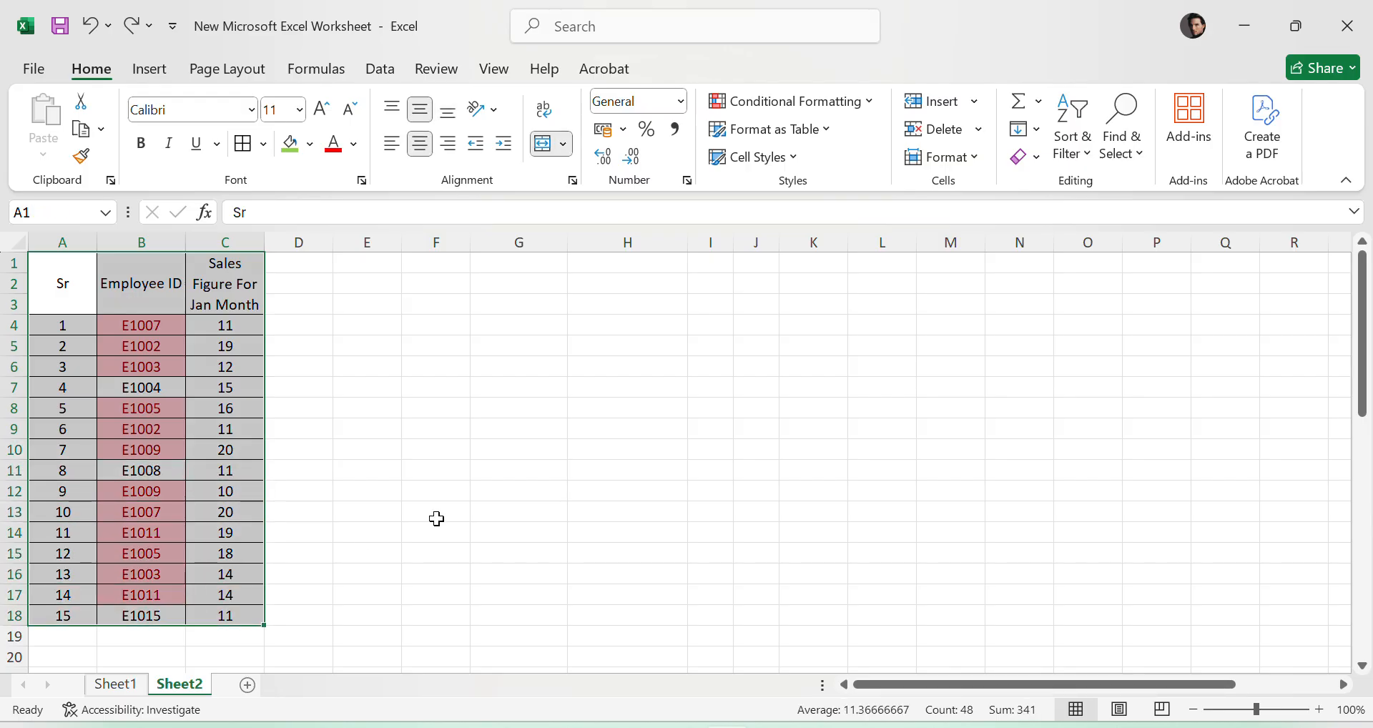
left_click(435, 512)
left_click_drag(132, 326, 136, 616)
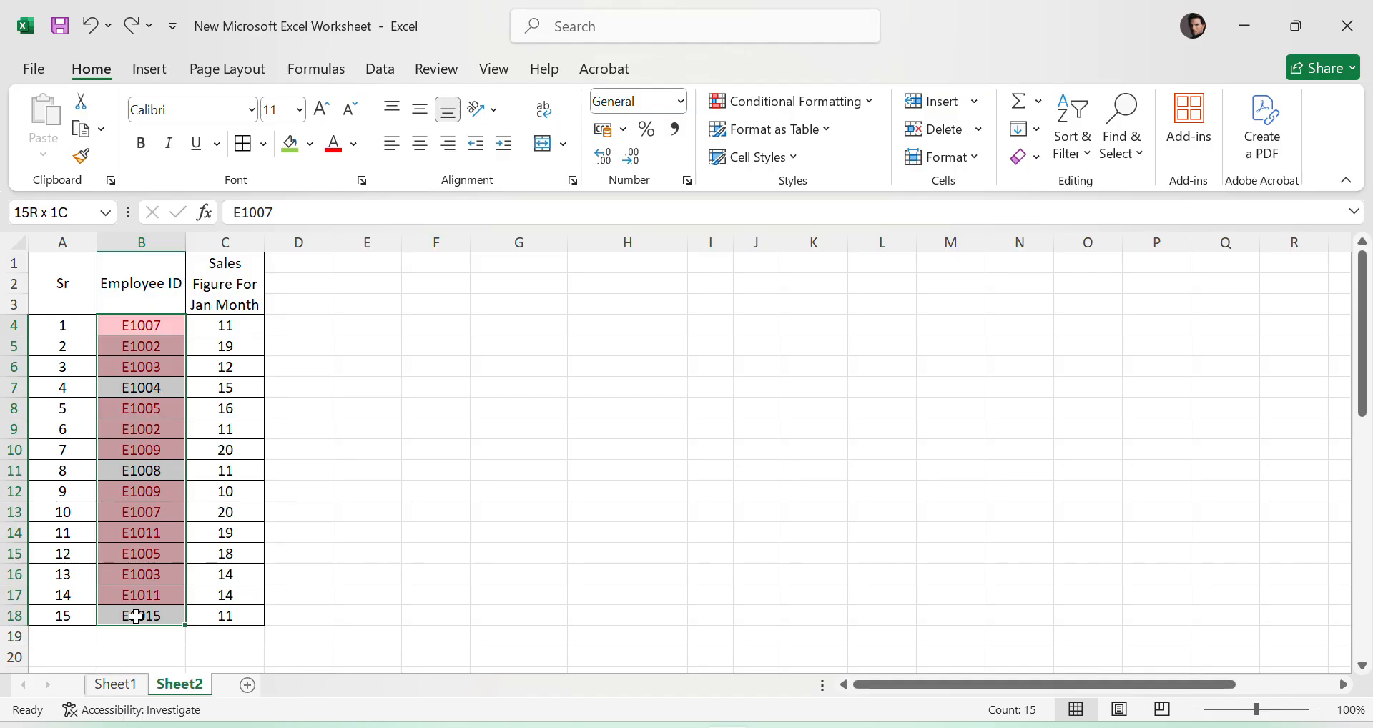
left_click_drag(221, 320, 221, 615)
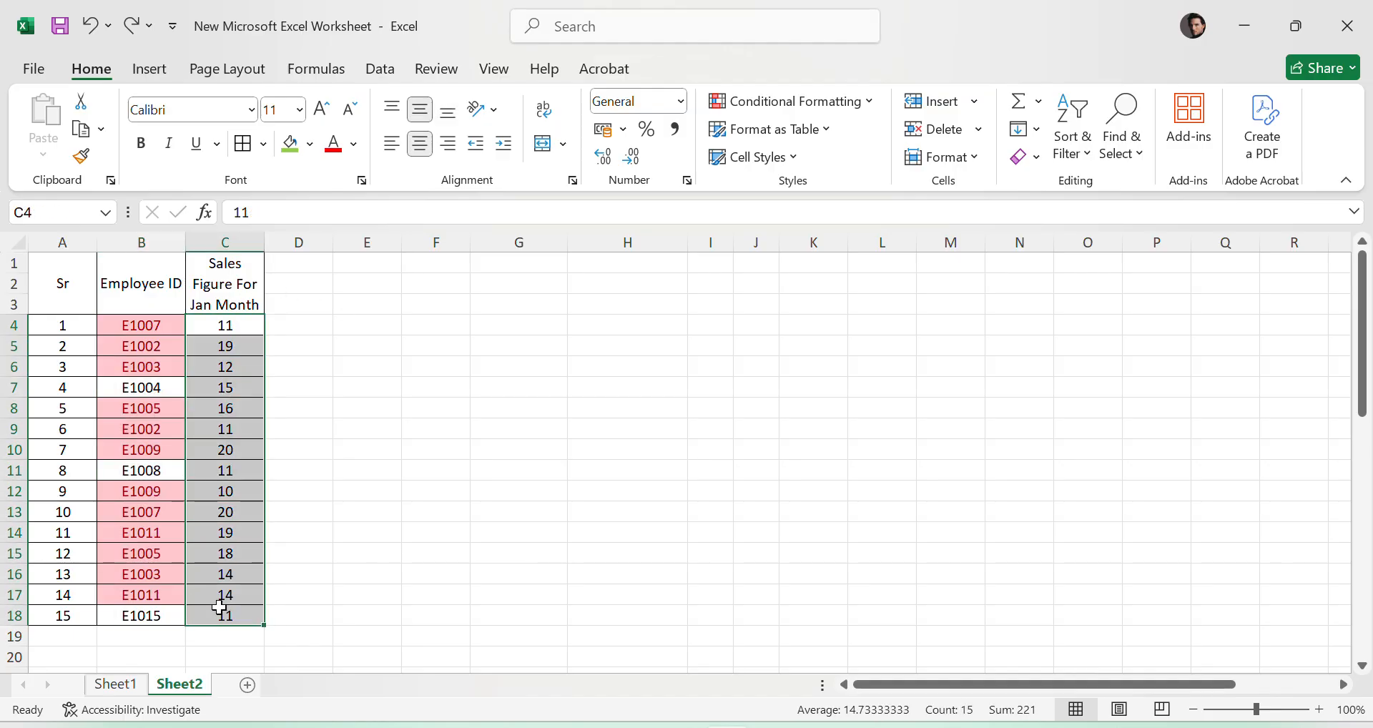
left_click(669, 500)
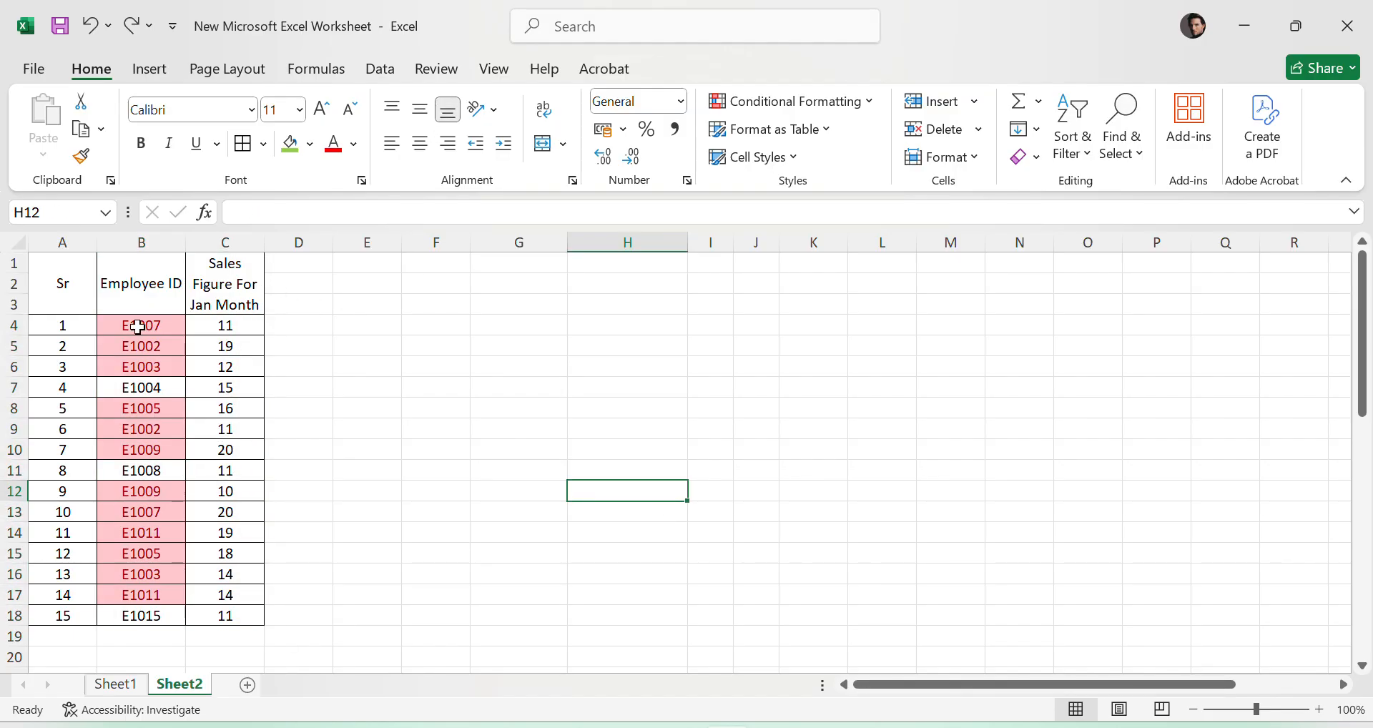
- Clear the conditional formatting rules from the employee IDs in B4:B18
left_click_drag(138, 325, 153, 614)
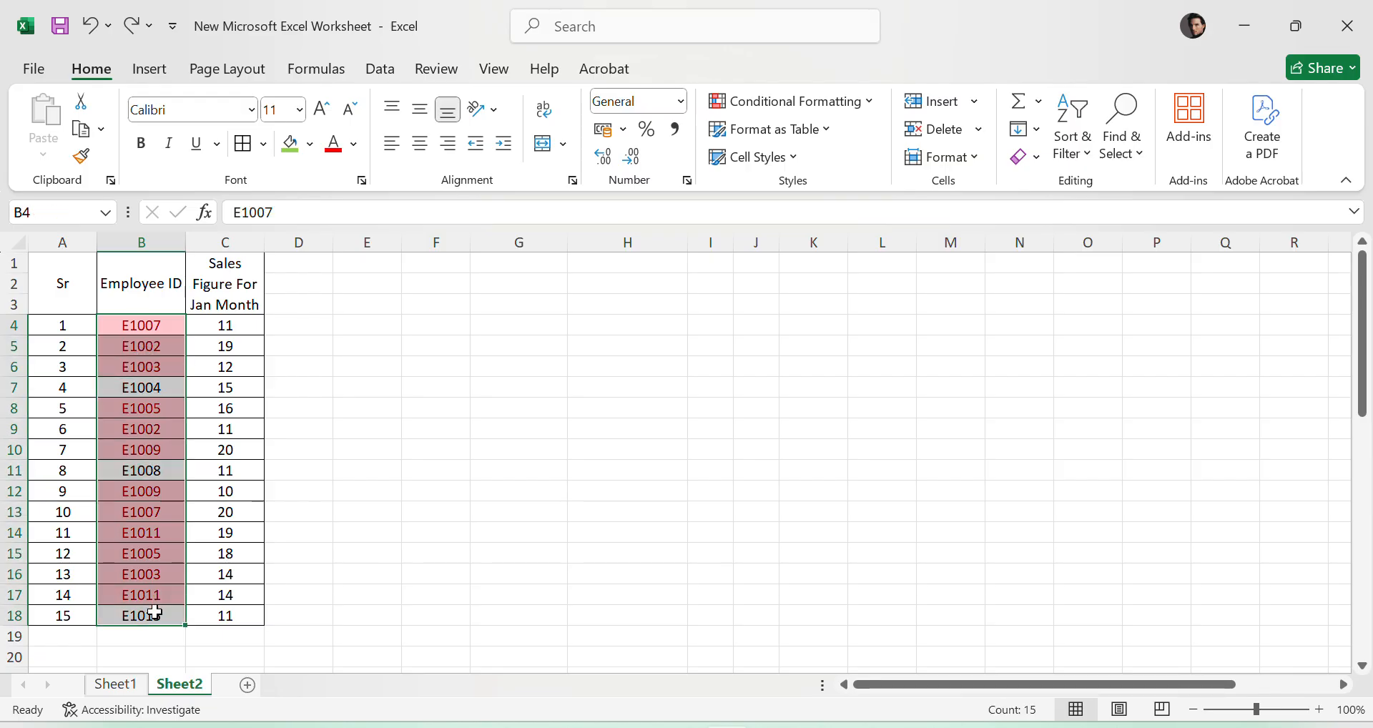
left_click(788, 107)
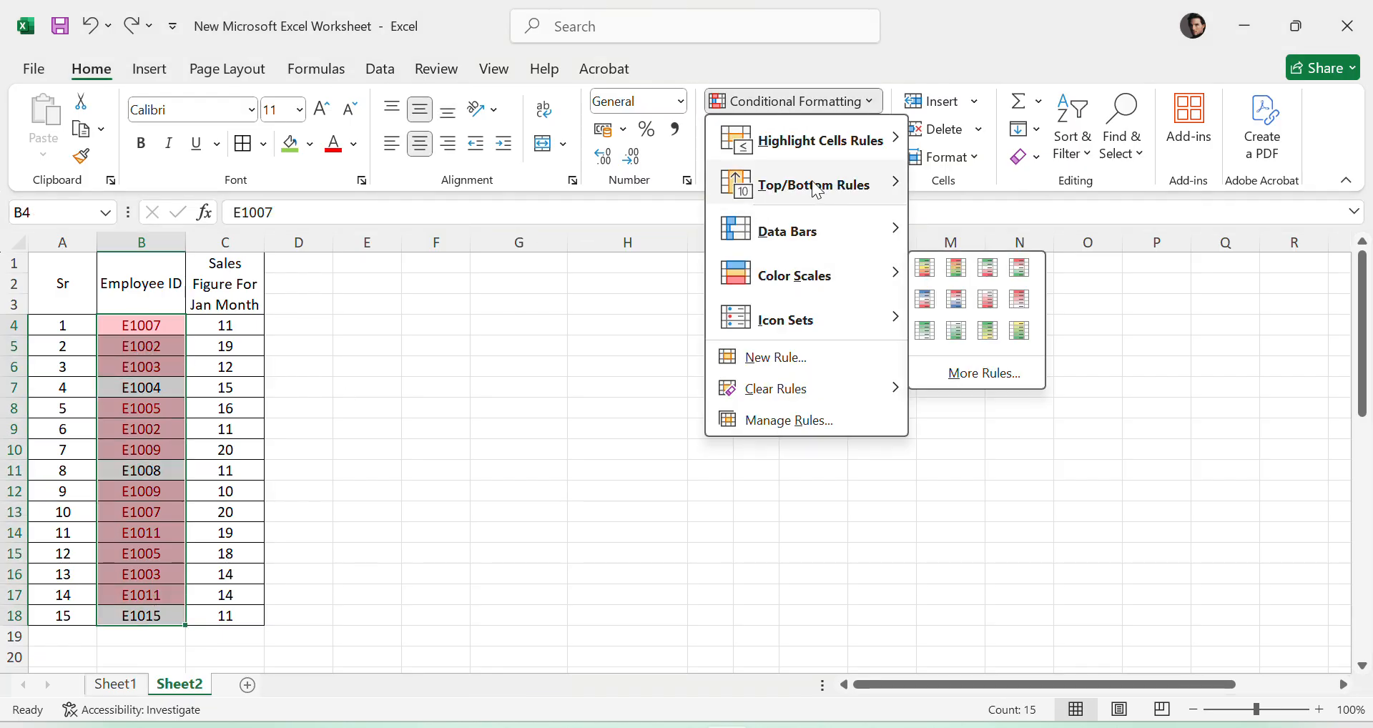
mouse_move(791, 388)
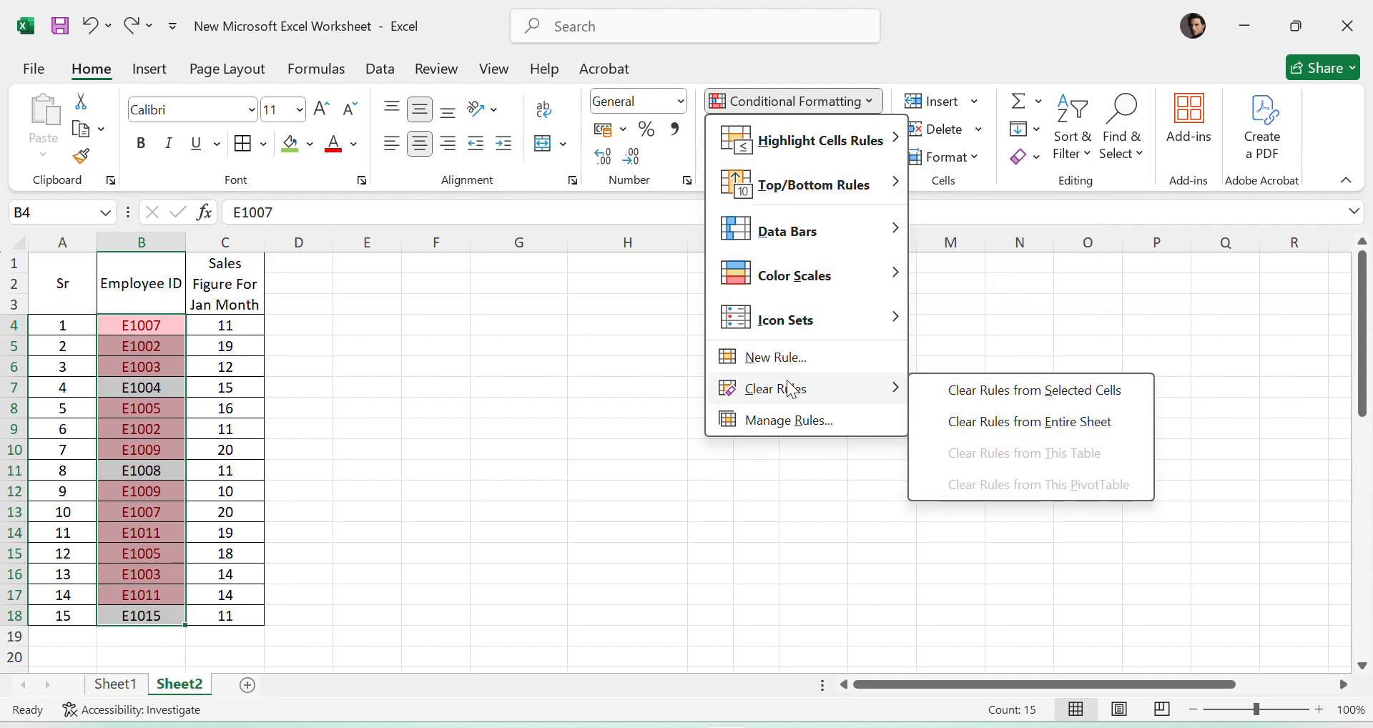
left_click(997, 389)
left_click(299, 533)
left_click(628, 387)
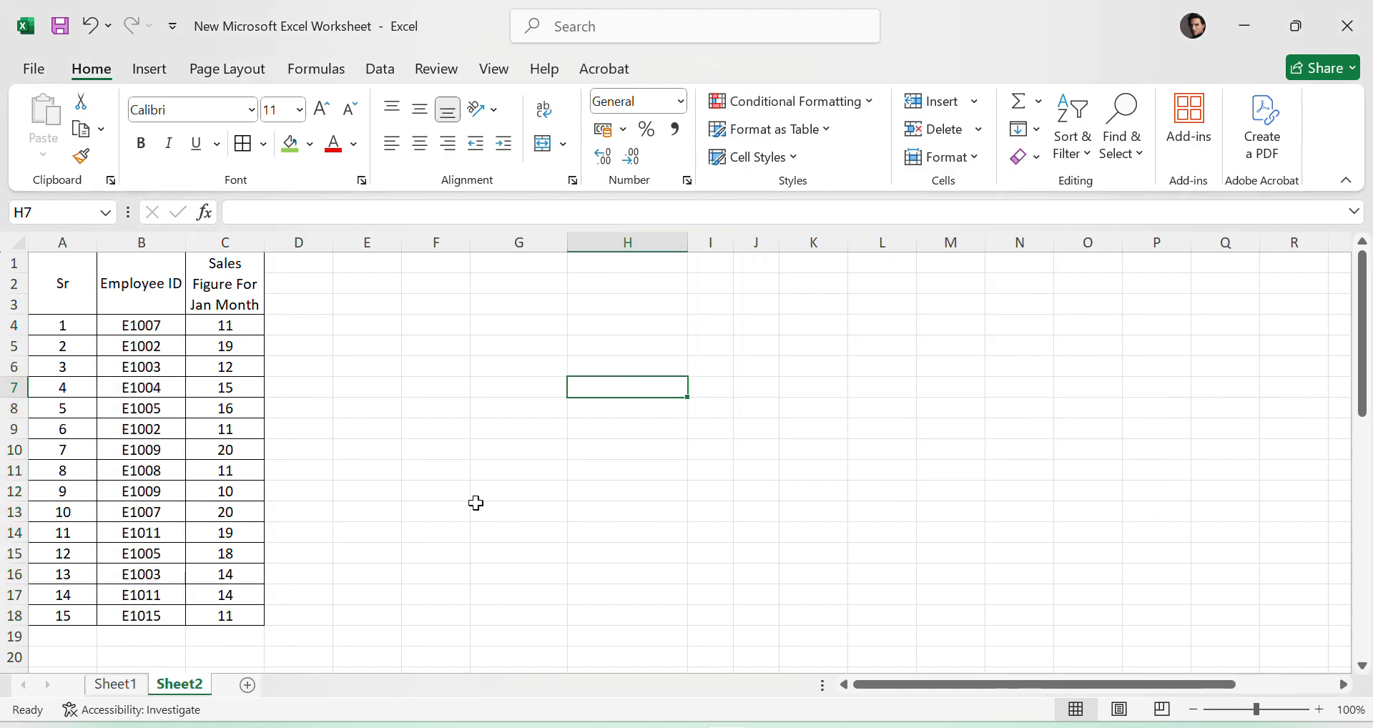
- Fill both cells containing E1007, B4 and B13, with green
left_click(135, 322)
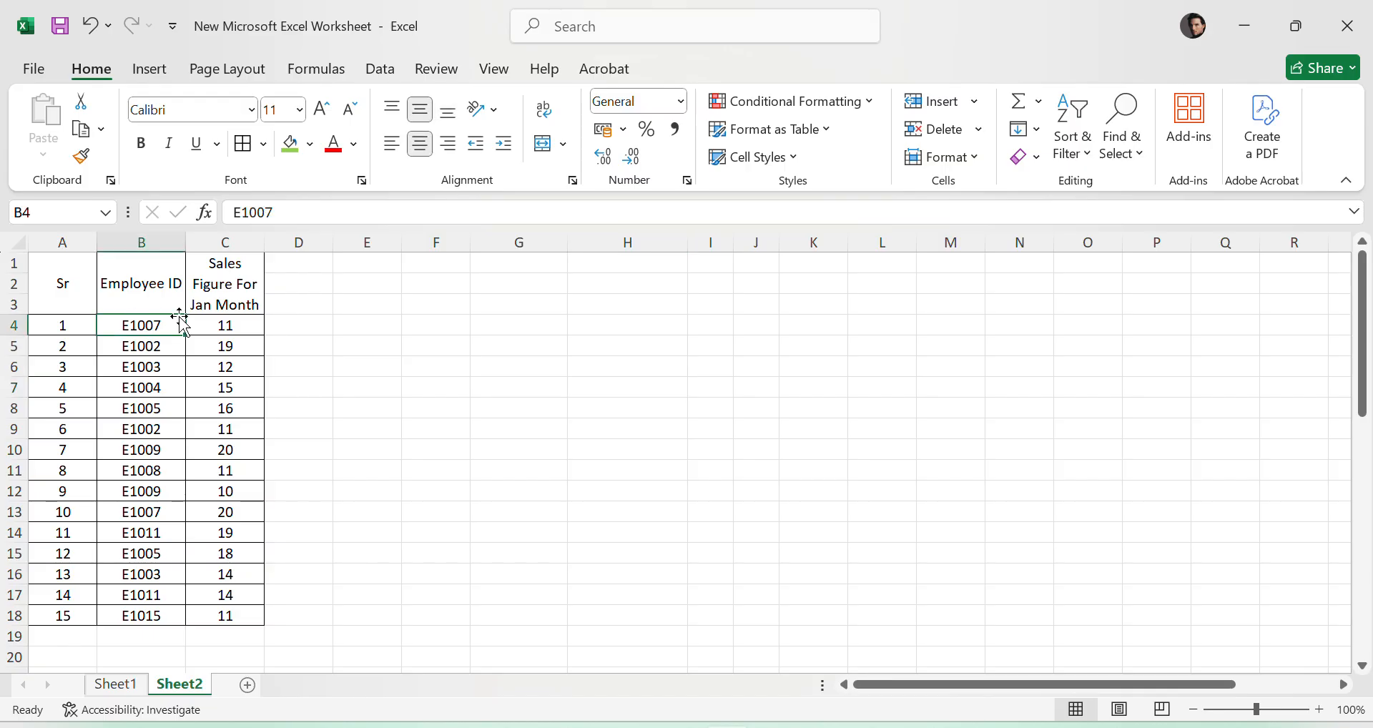
left_click(290, 143)
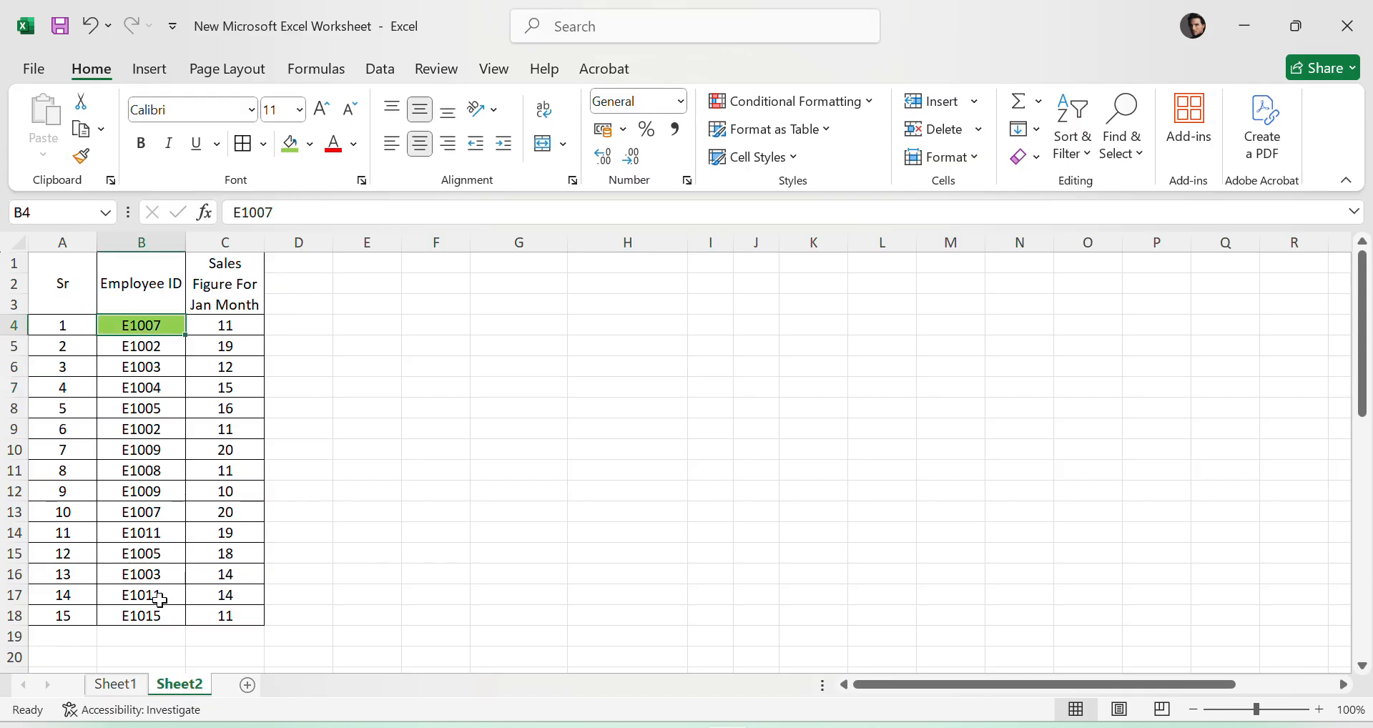
left_click(153, 508)
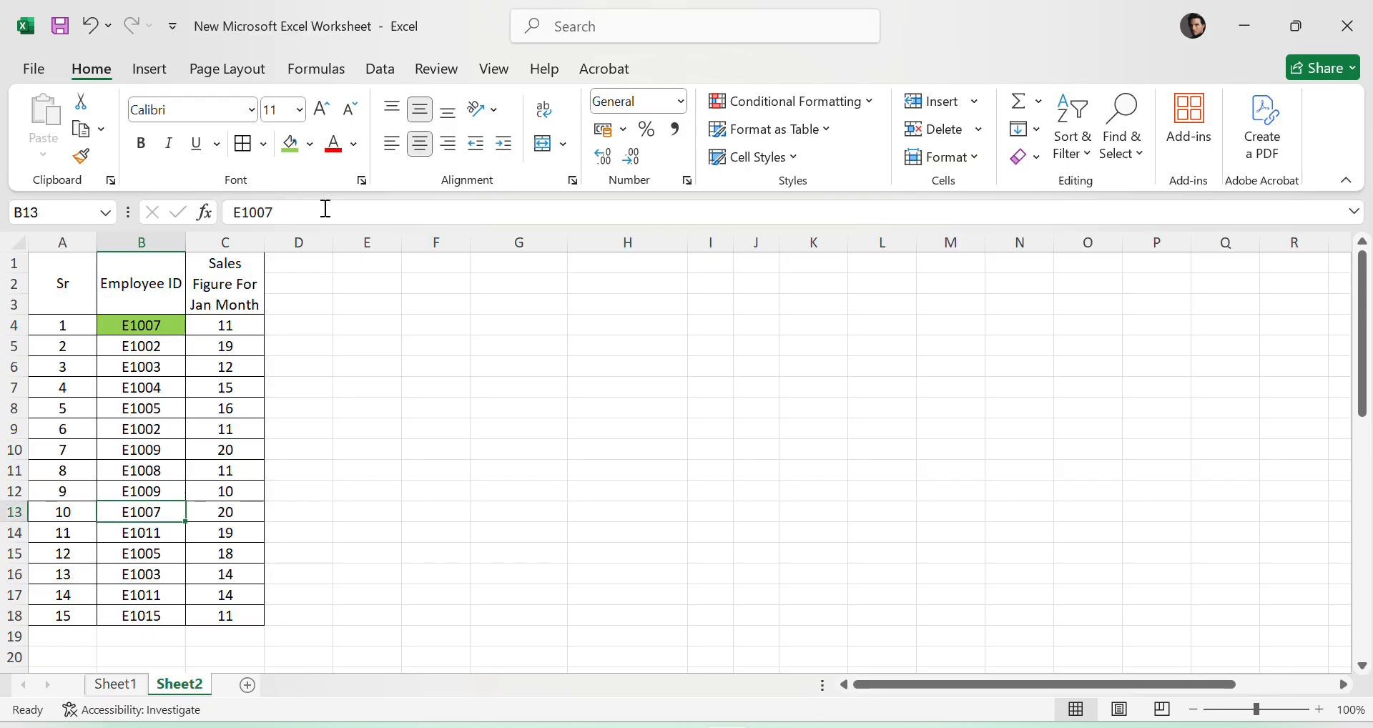
left_click(300, 153)
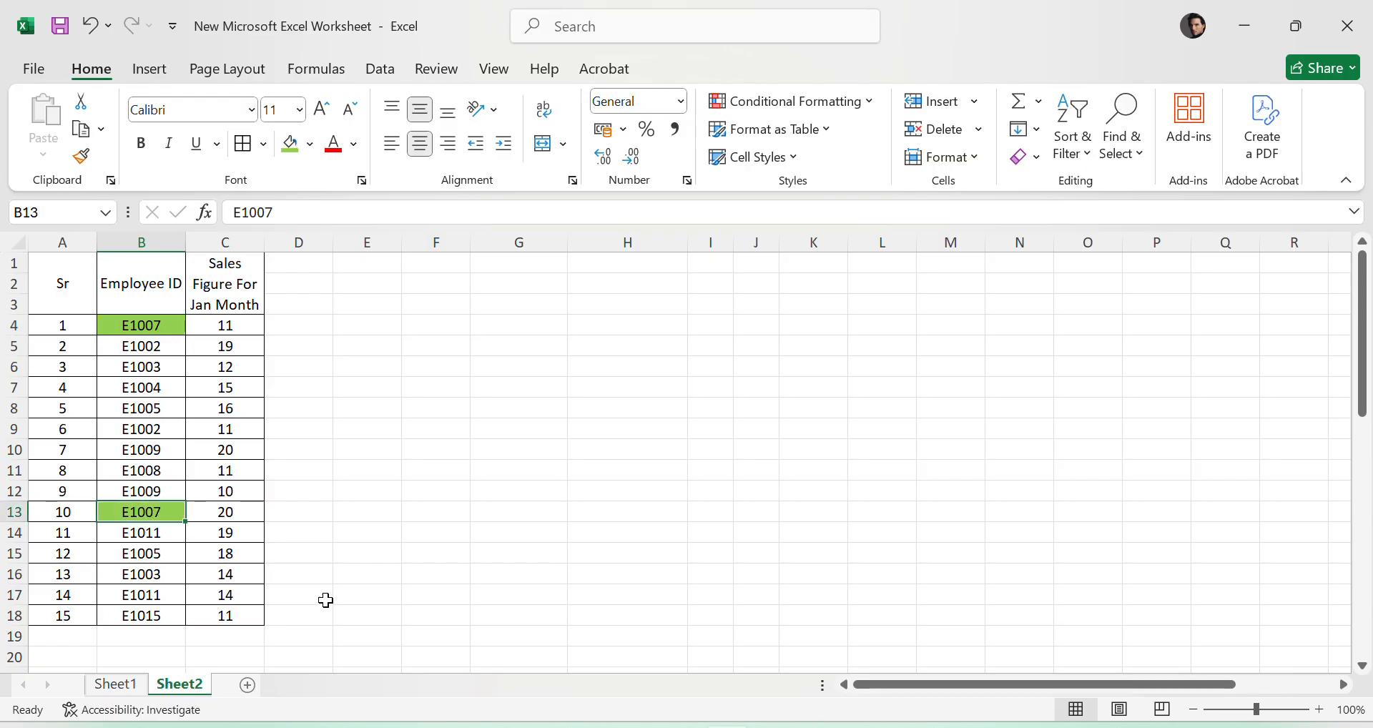
- Compare the two highlighted E1007 entries with the other employee IDs in column B
left_click(149, 327)
left_click(152, 511)
left_click(562, 531)
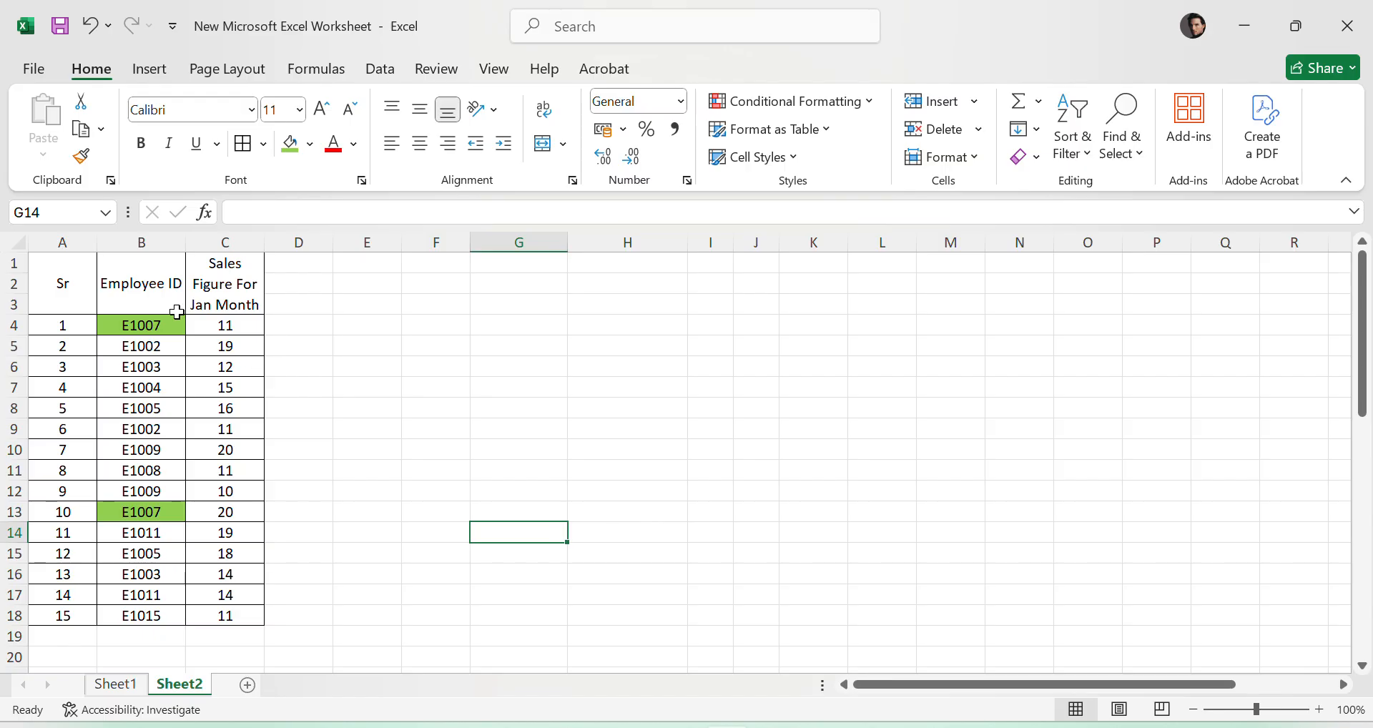
left_click(156, 324)
left_click(161, 349)
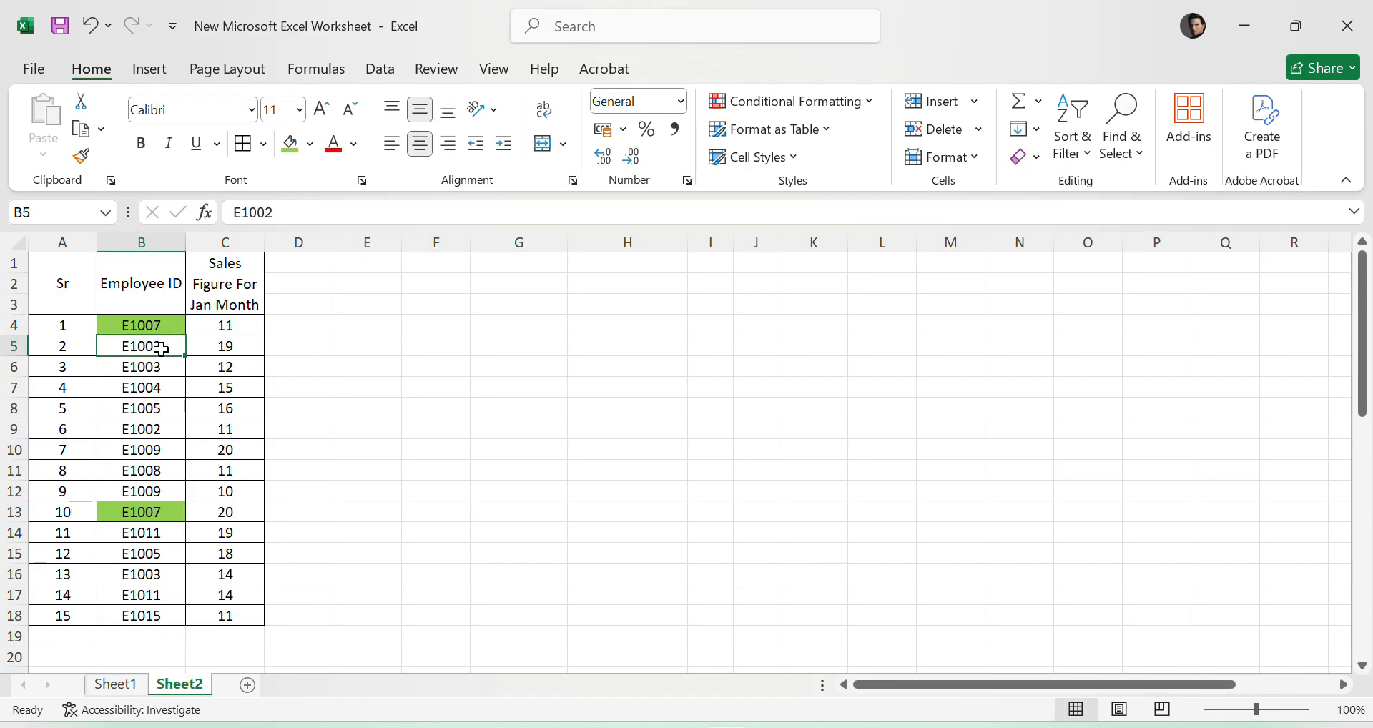
left_click(167, 326)
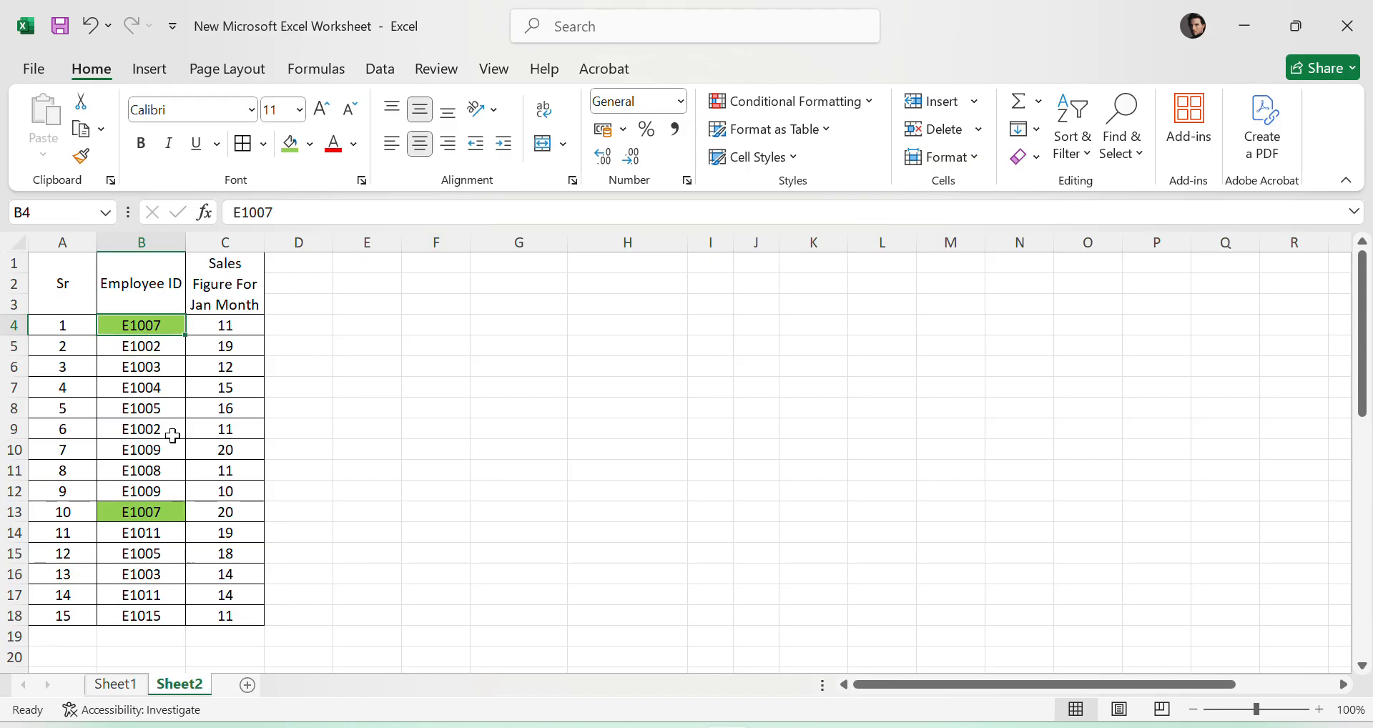
left_click(420, 470)
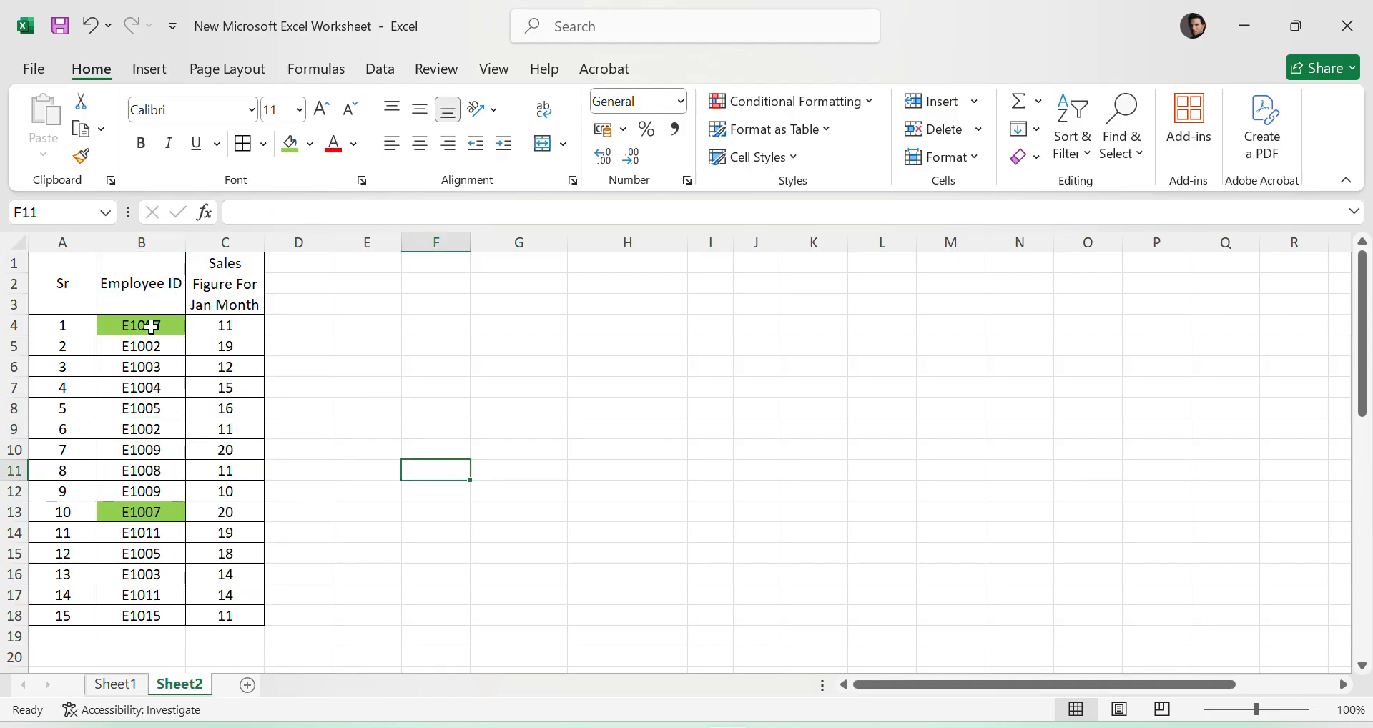
- Remove the green fill from the employee IDs in B4:B18
left_click_drag(152, 327, 136, 610)
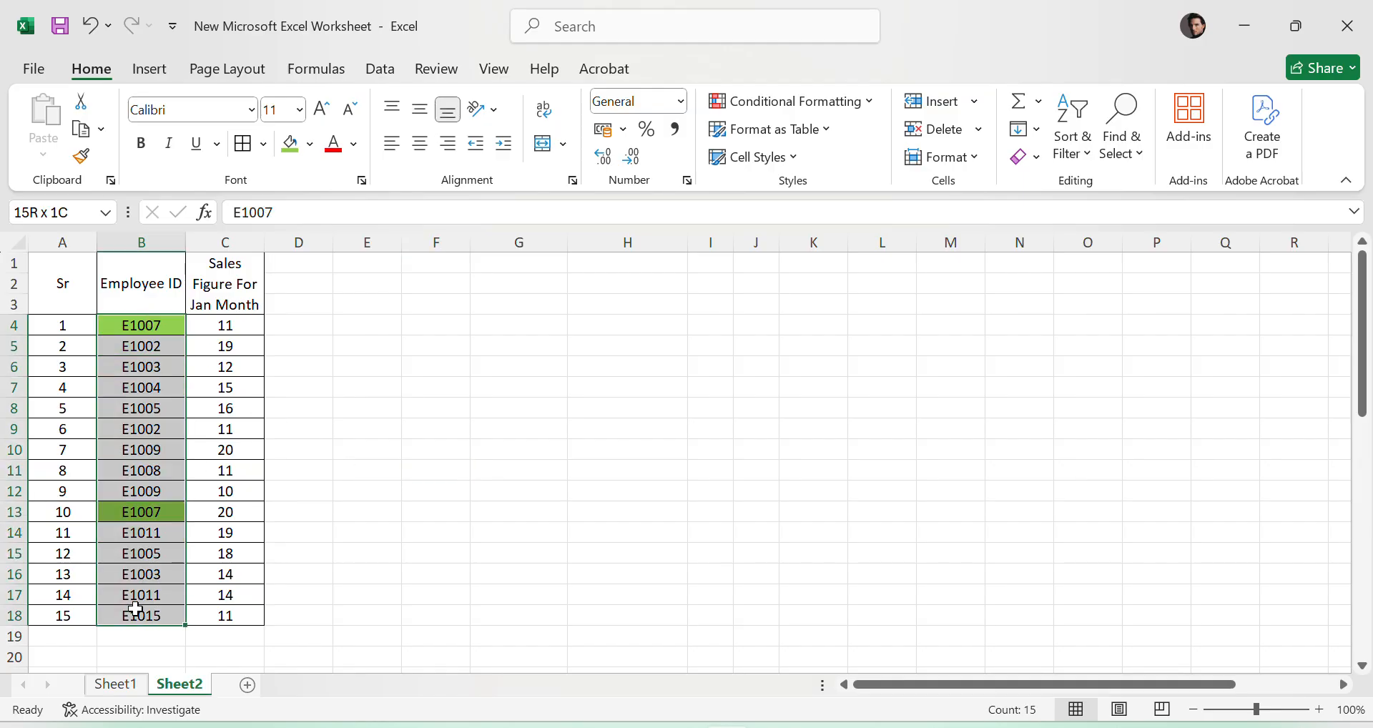
left_click(309, 144)
left_click(375, 385)
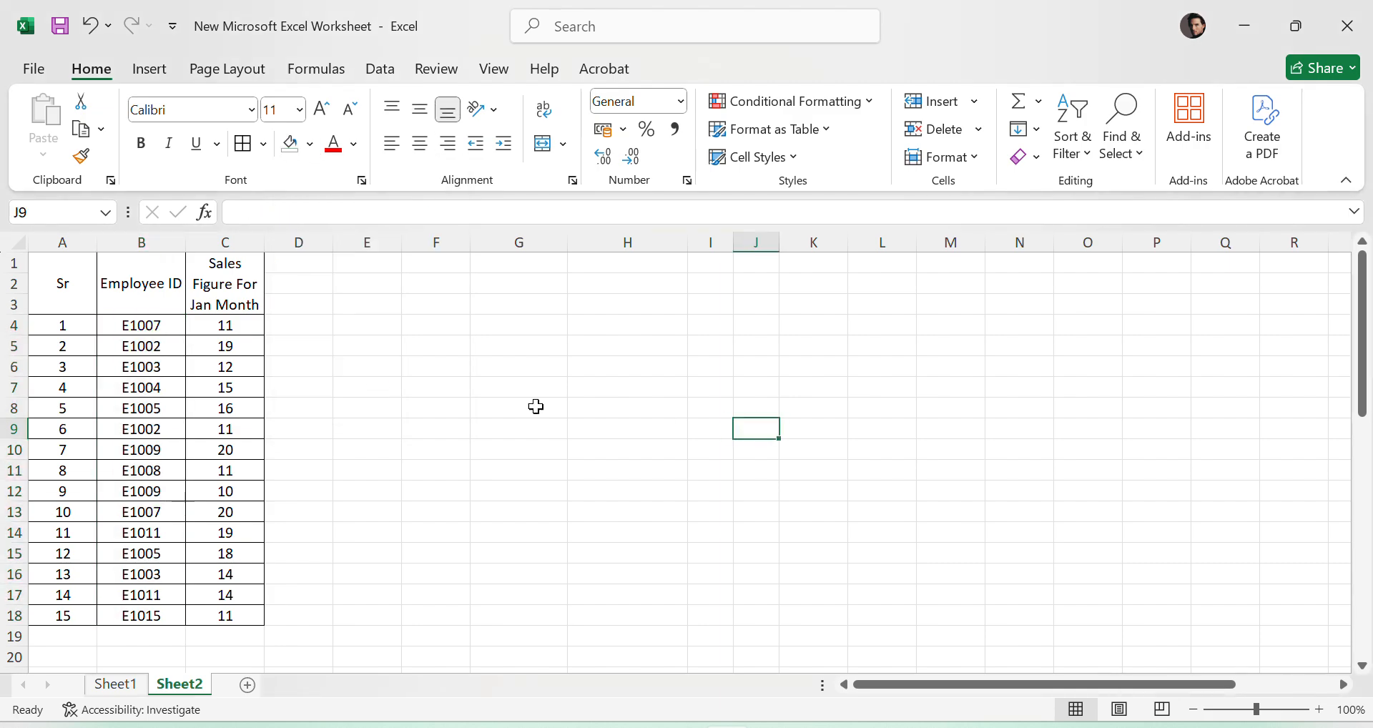
left_click(424, 349)
- Examine the Employee ID list in B4:B18 for repeated IDs, such as E1007 in B4 and B13
left_click_drag(144, 325, 166, 610)
left_click(657, 473)
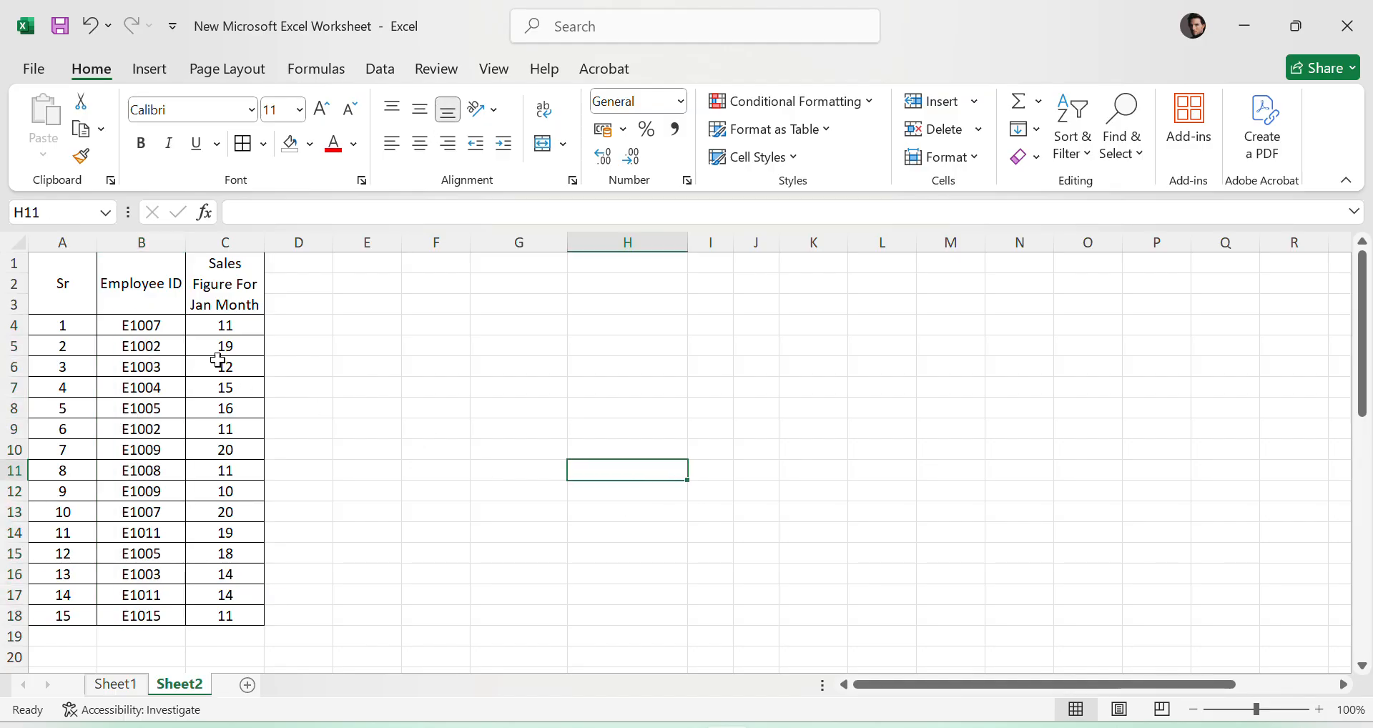
left_click_drag(155, 335, 146, 617)
left_click(178, 325)
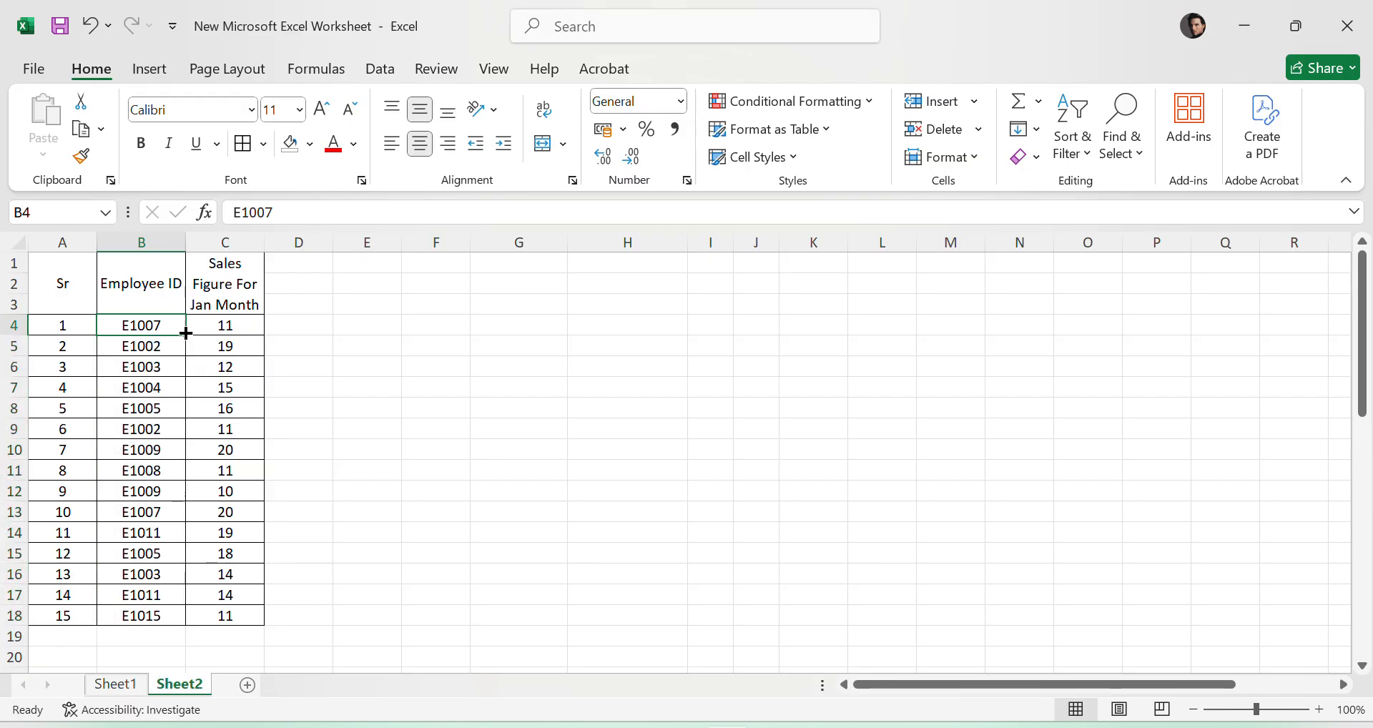
left_click(153, 509)
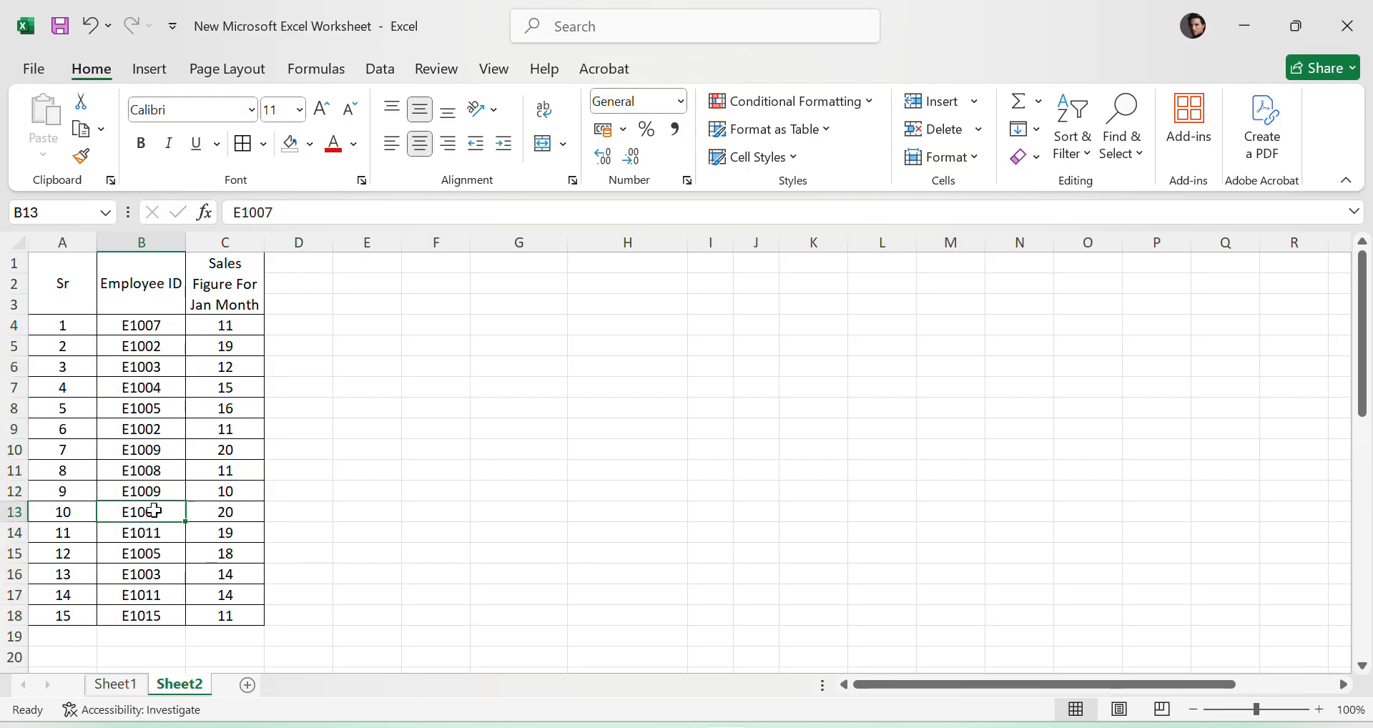
left_click(628, 491)
left_click(423, 299)
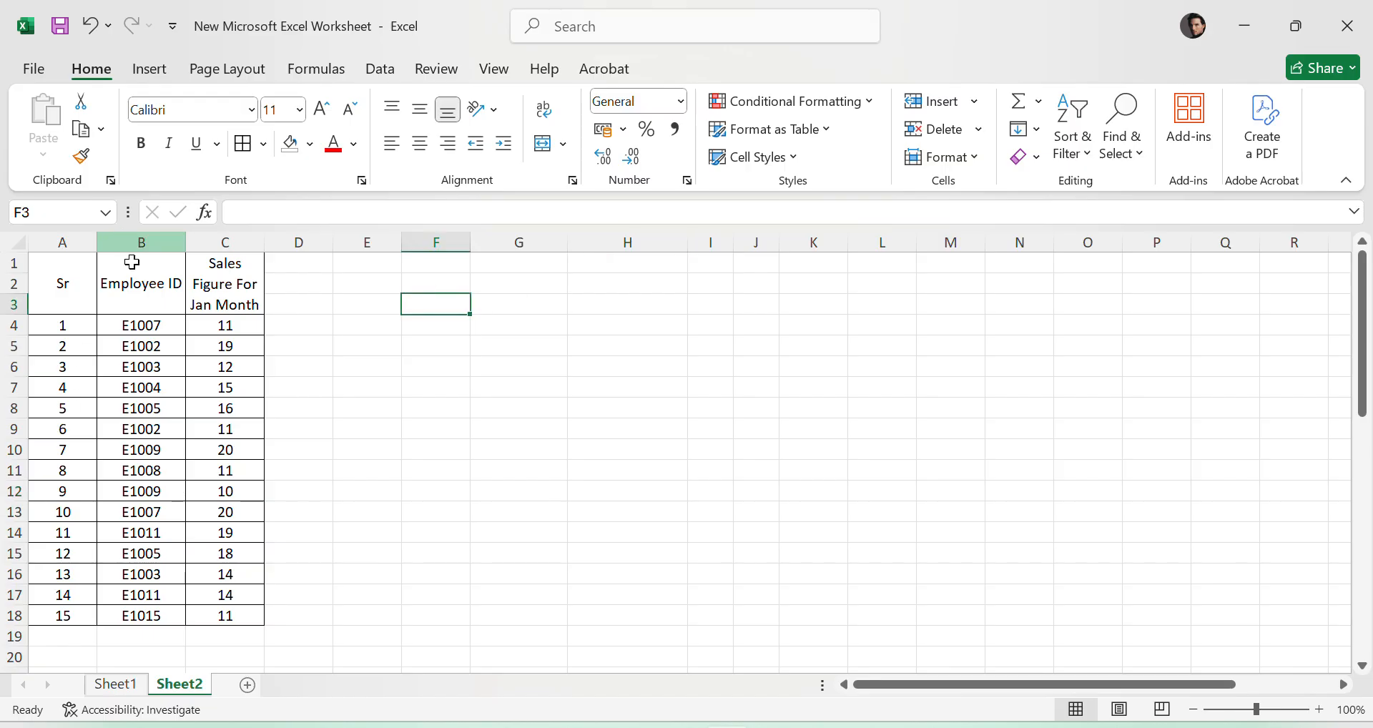
left_click(149, 236)
left_click(551, 451)
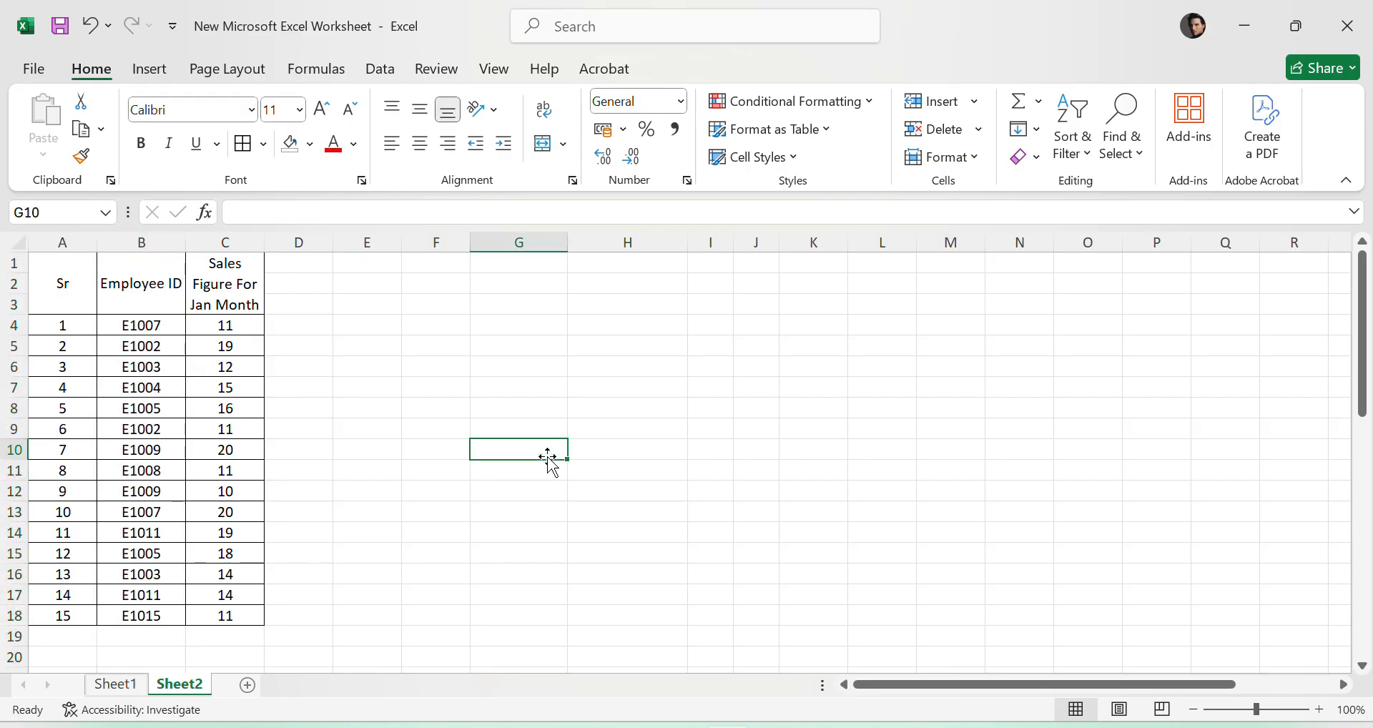
left_click_drag(179, 321, 161, 617)
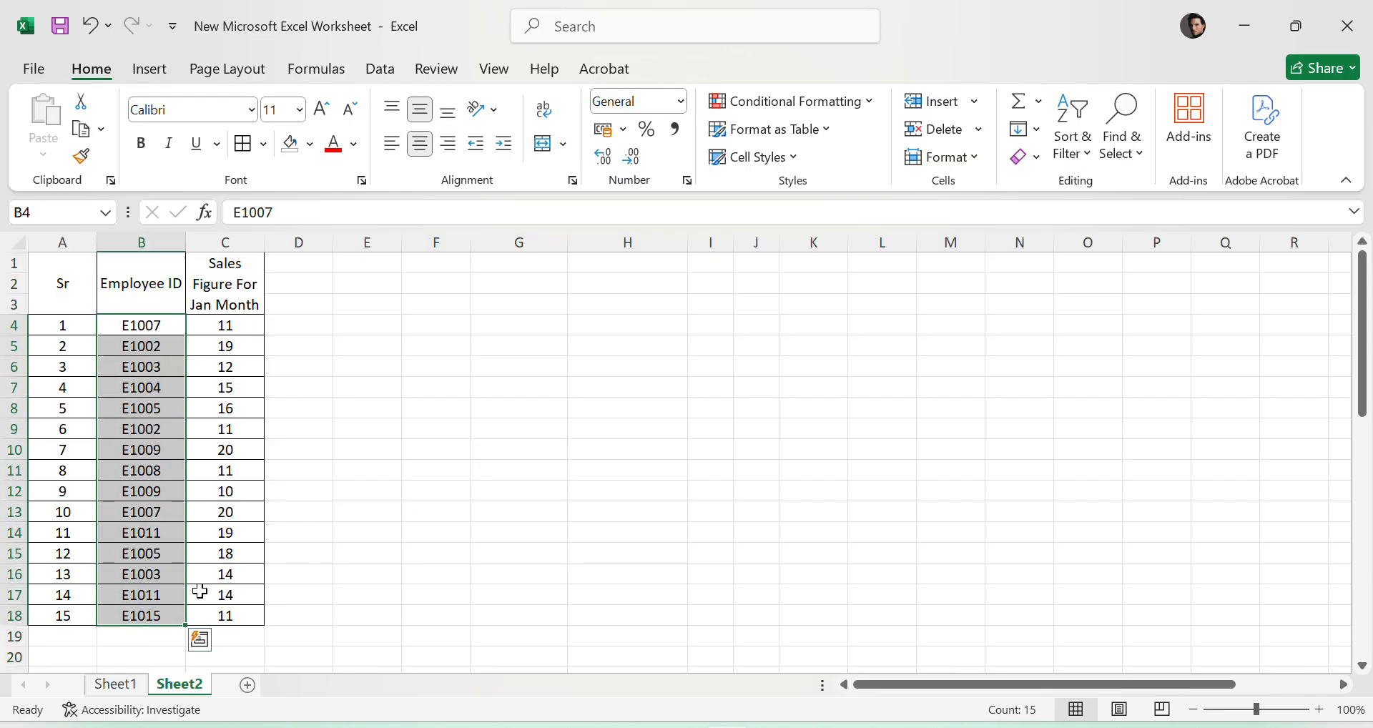
left_click(175, 344)
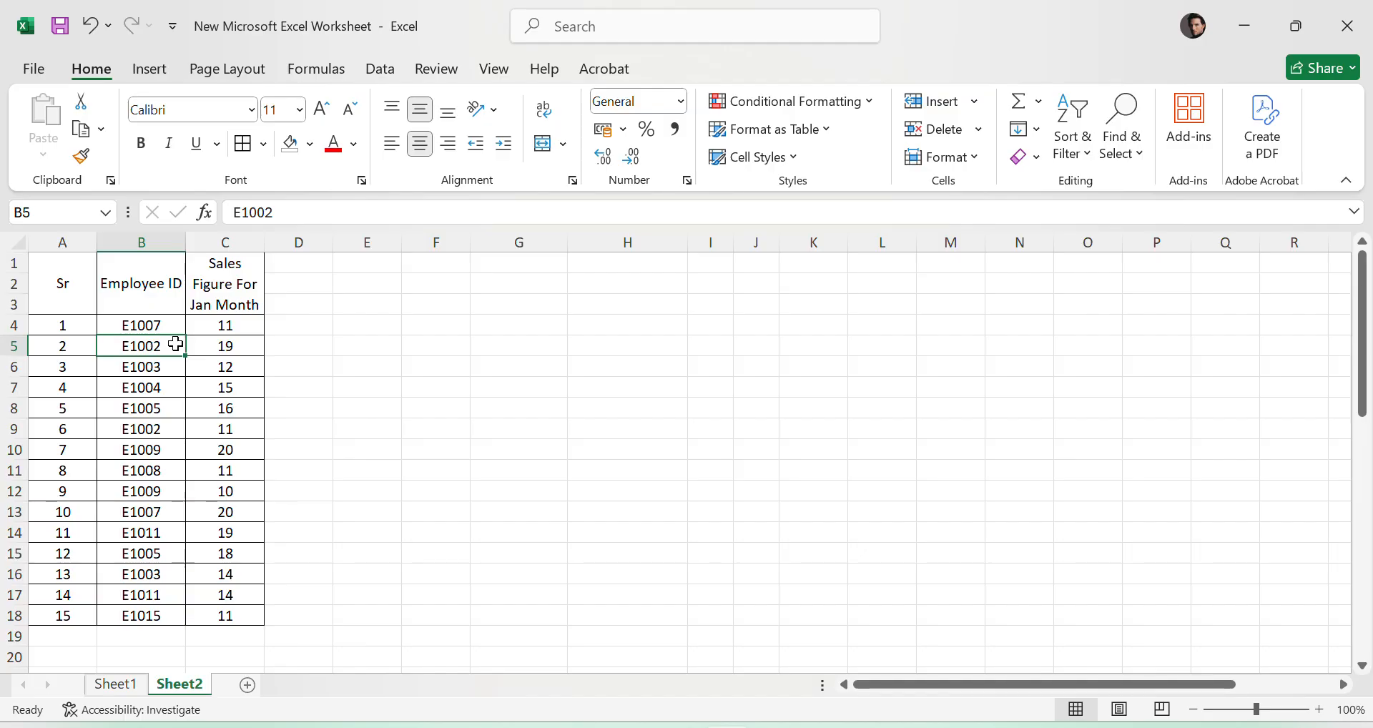
left_click(751, 555)
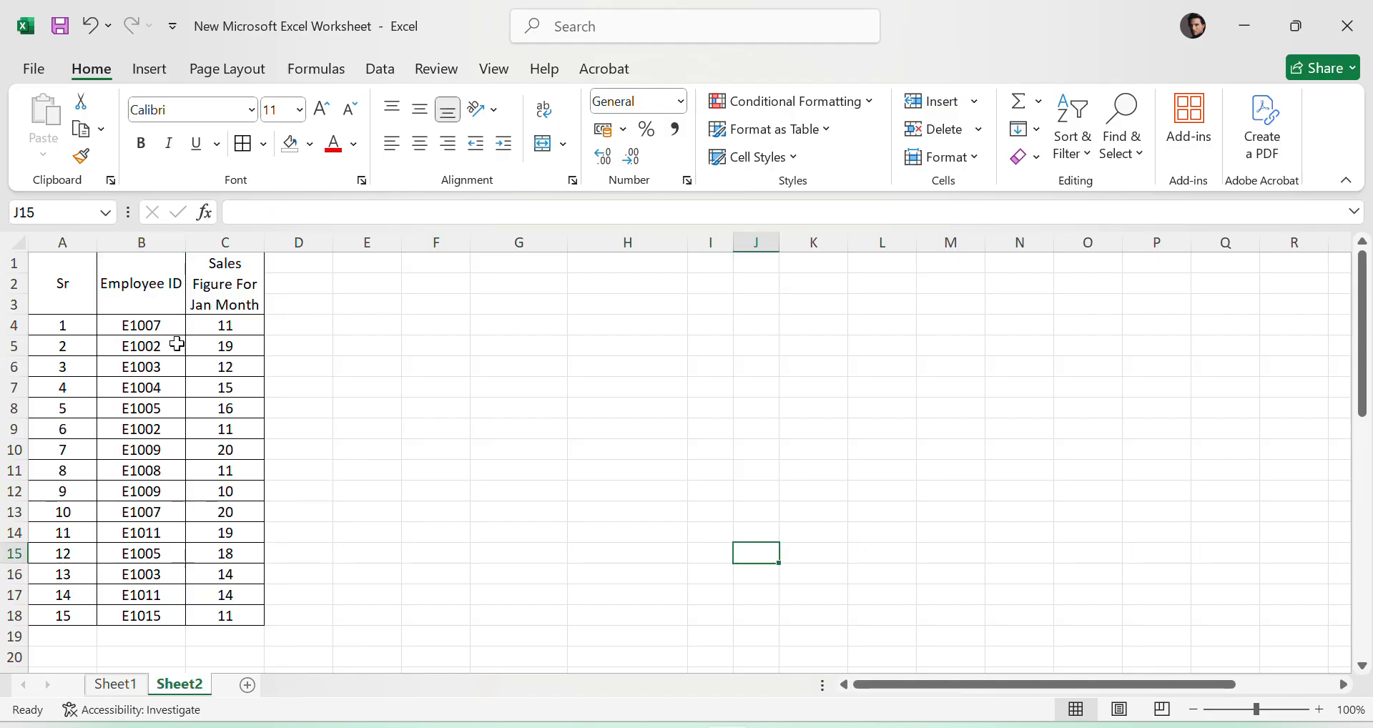
left_click(269, 346)
left_click(681, 431)
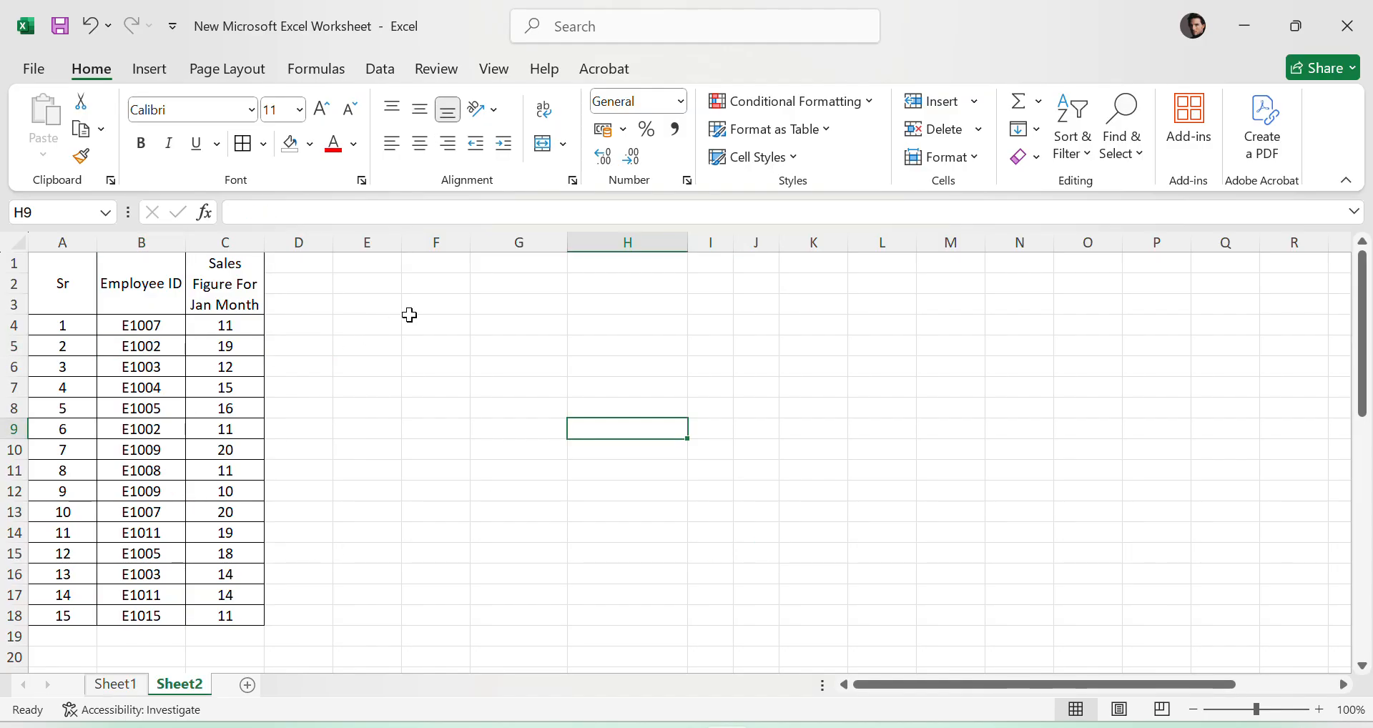
- Extract the distinct employee IDs with =UNIQUE(B4:B18) in F4 and reselect the formula cell
left_click(438, 332)
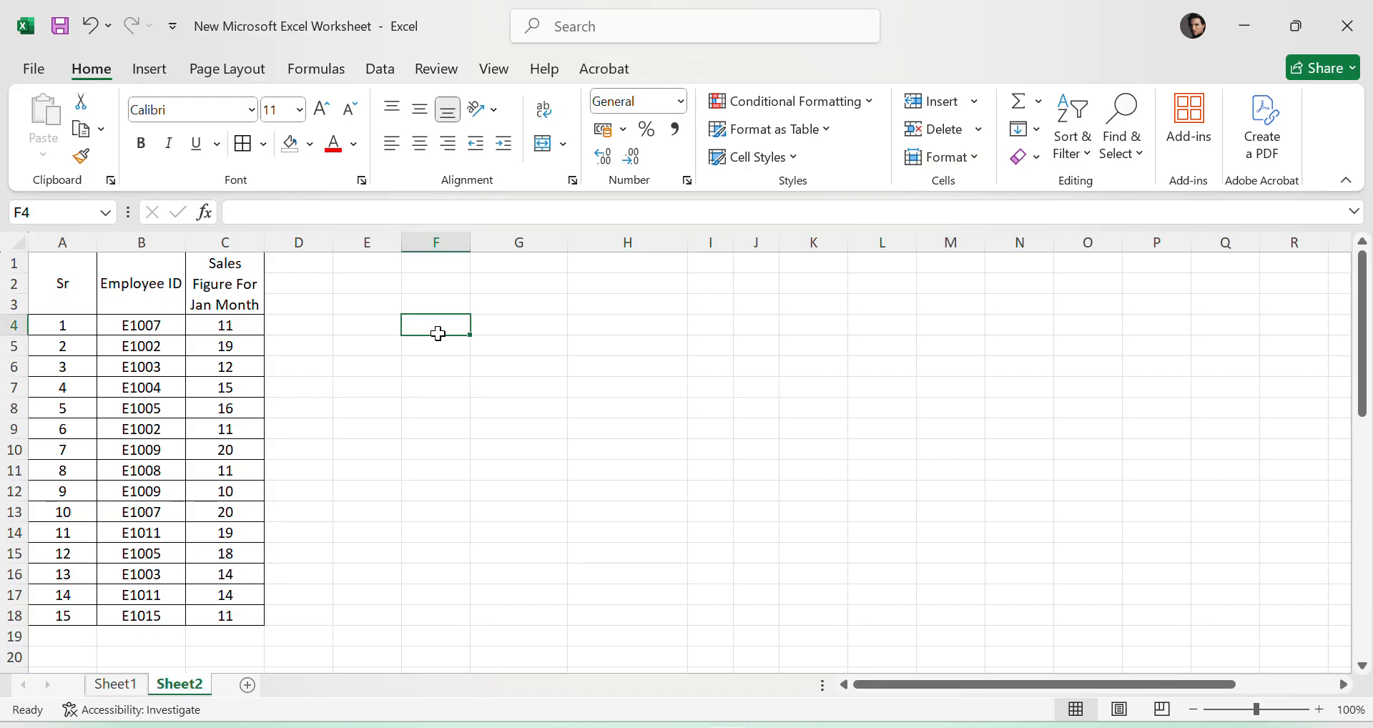
type("=")
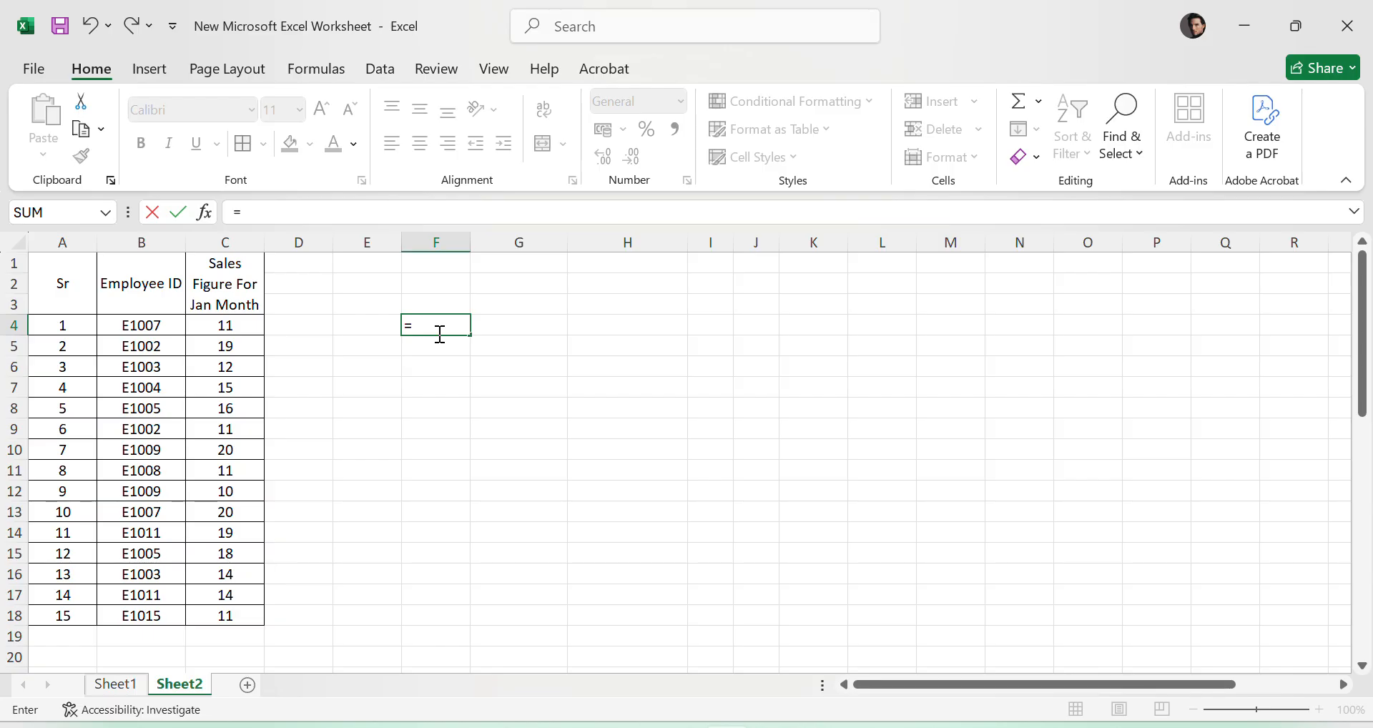
type("UNIQU")
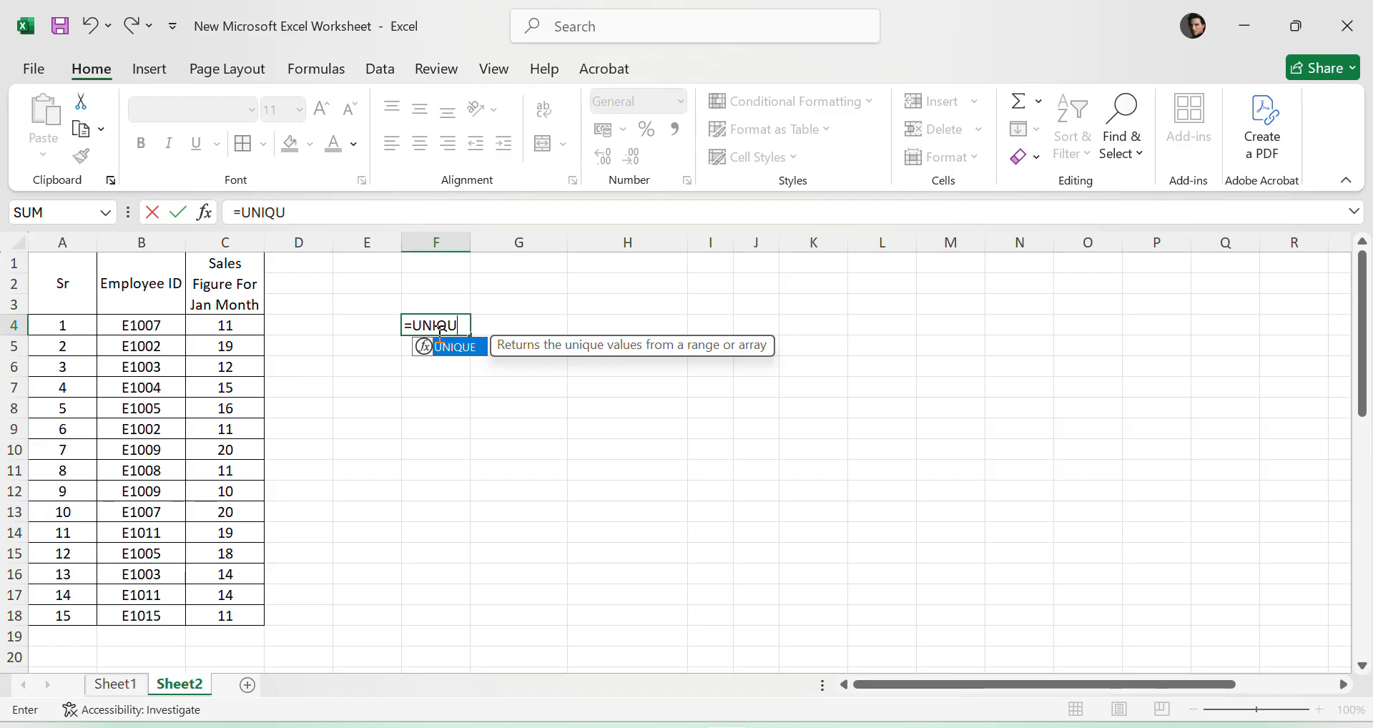
type("(")
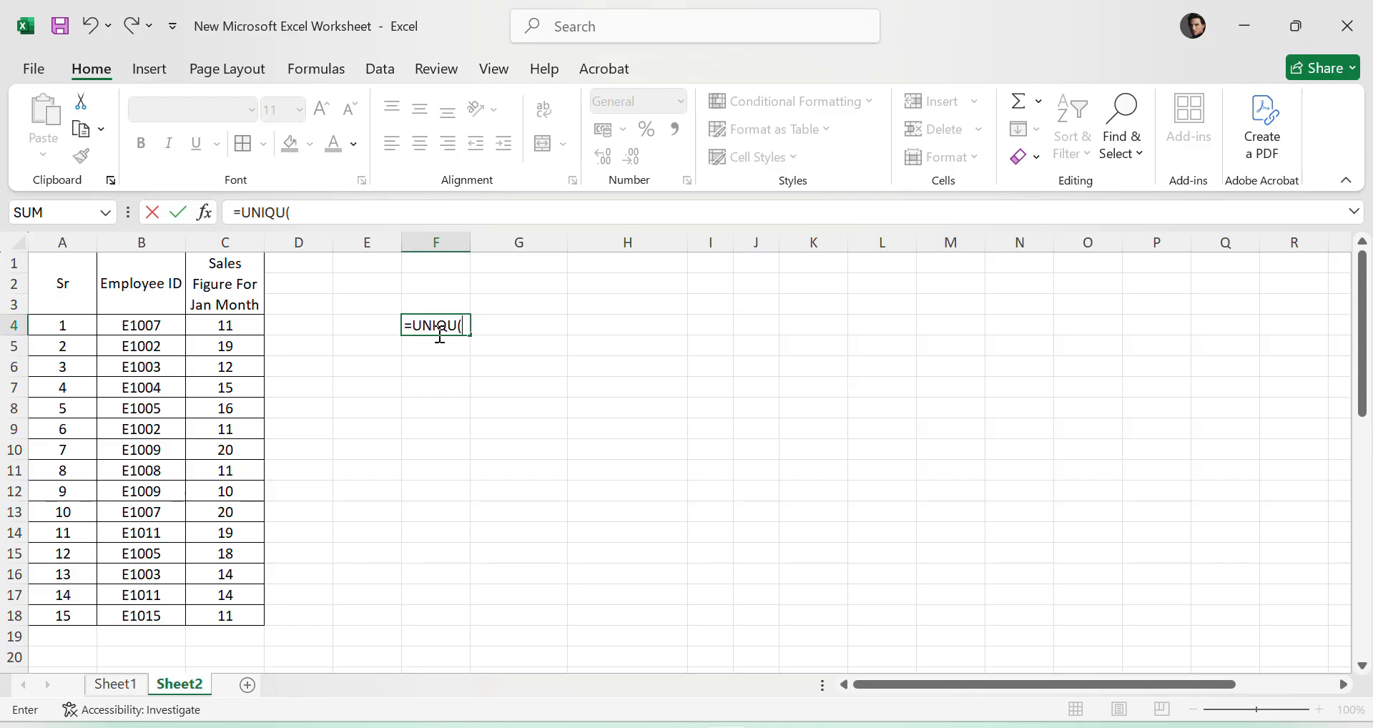
left_click(291, 214)
type("E")
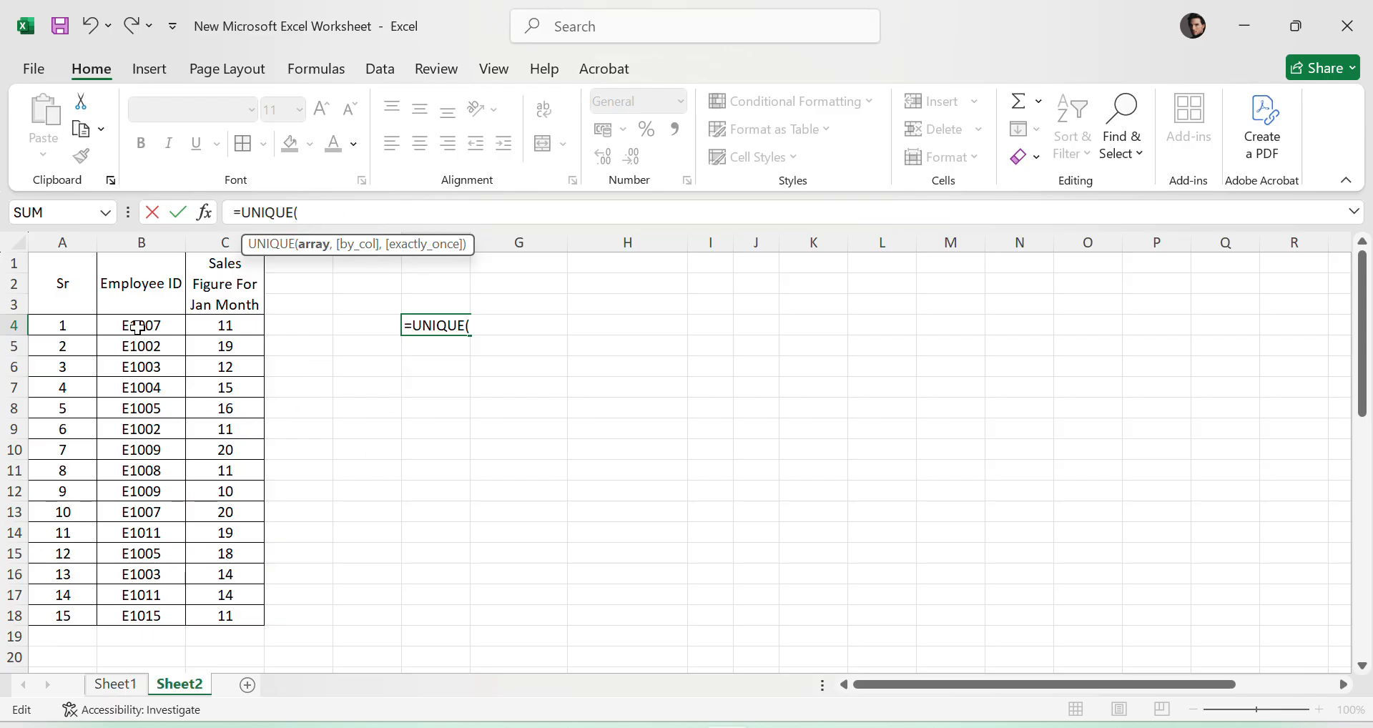
left_click_drag(137, 327, 146, 609)
type(")")
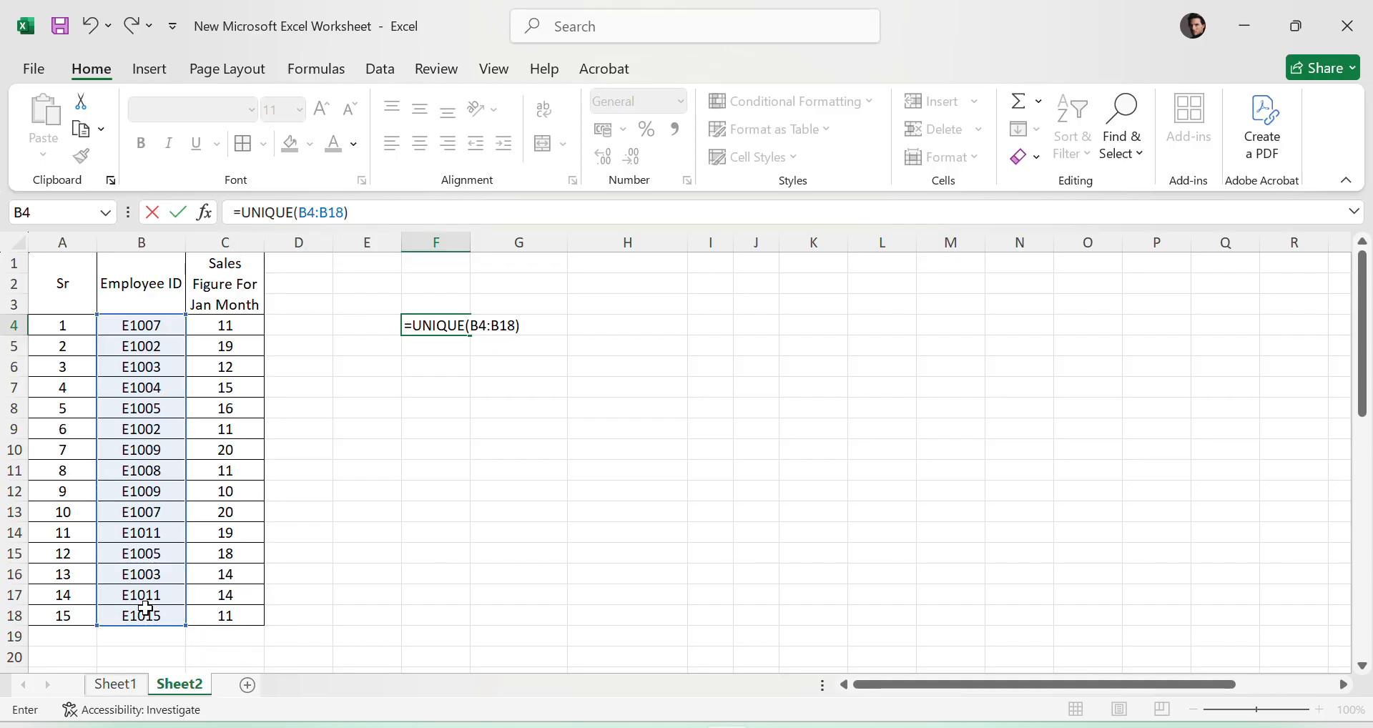
key("Return")
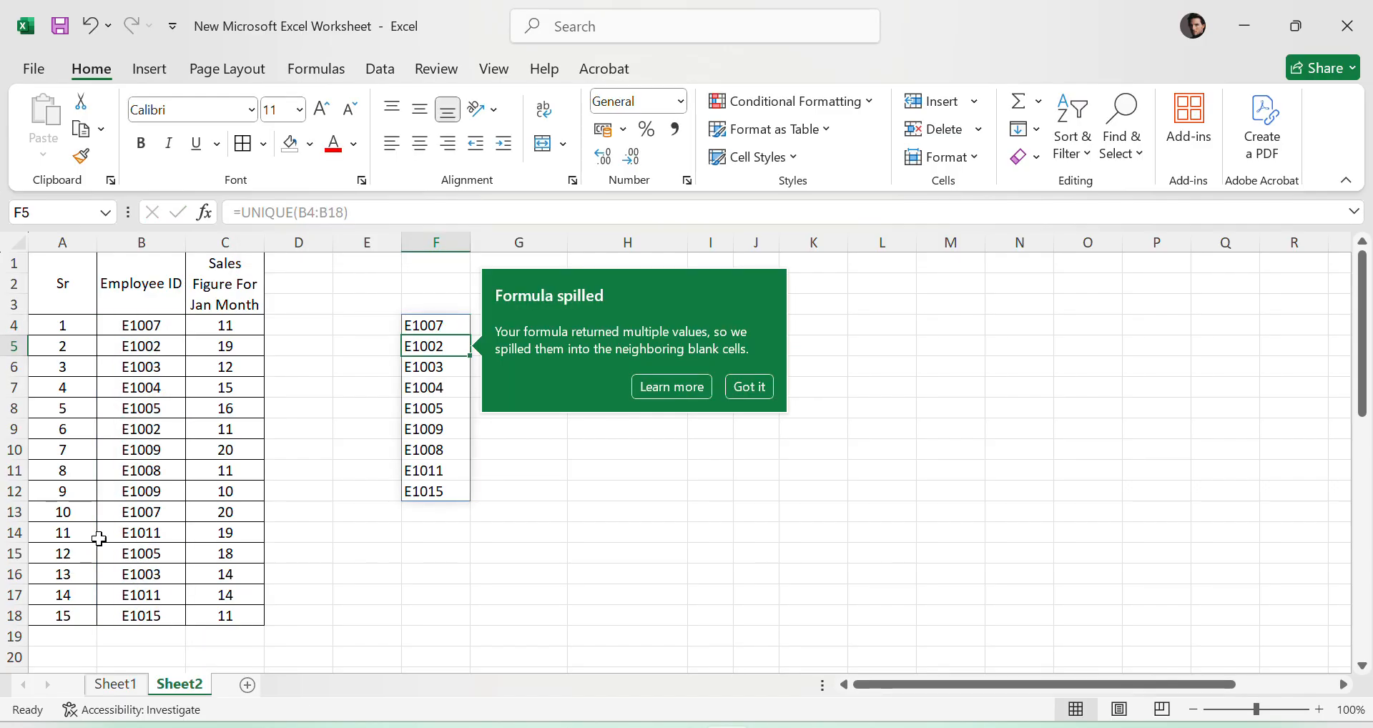
left_click(754, 552)
left_click(440, 333)
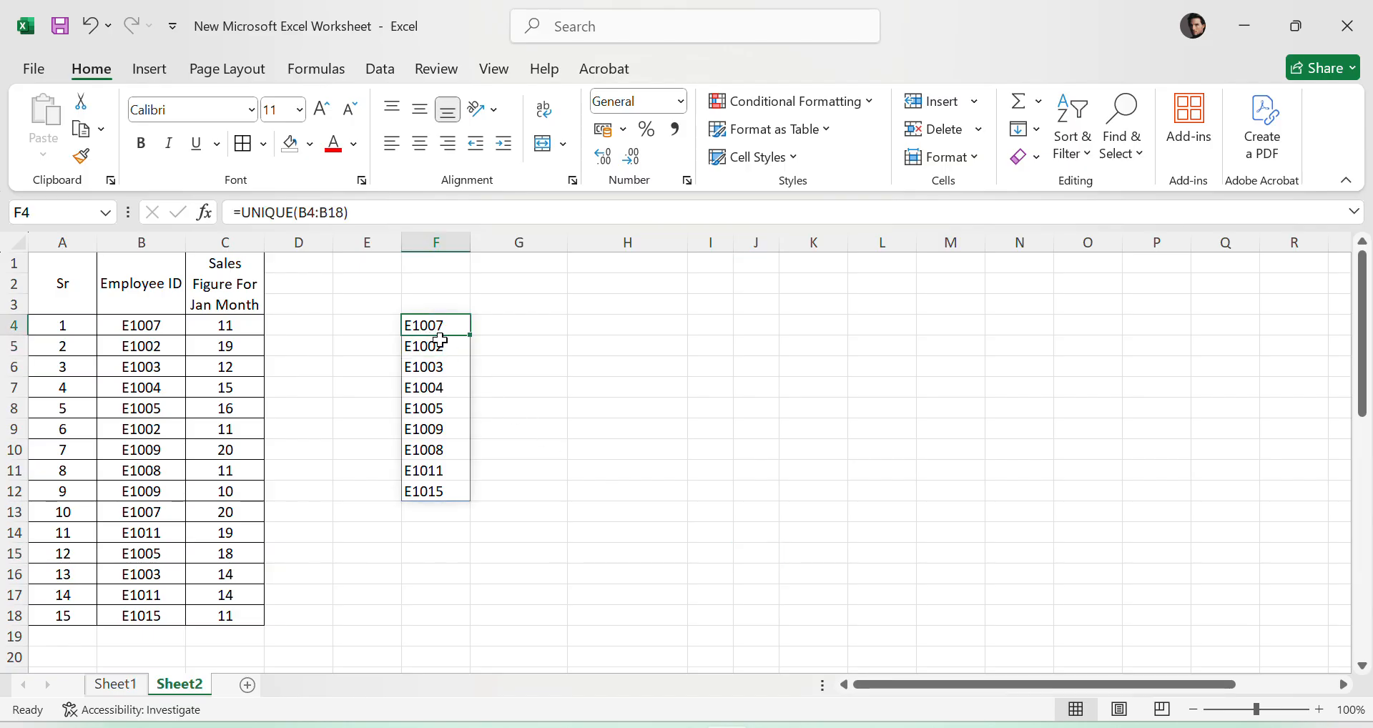
- Add the header "Employee ID" in F3 above the extracted list of unique IDs
left_click_drag(441, 341, 457, 491)
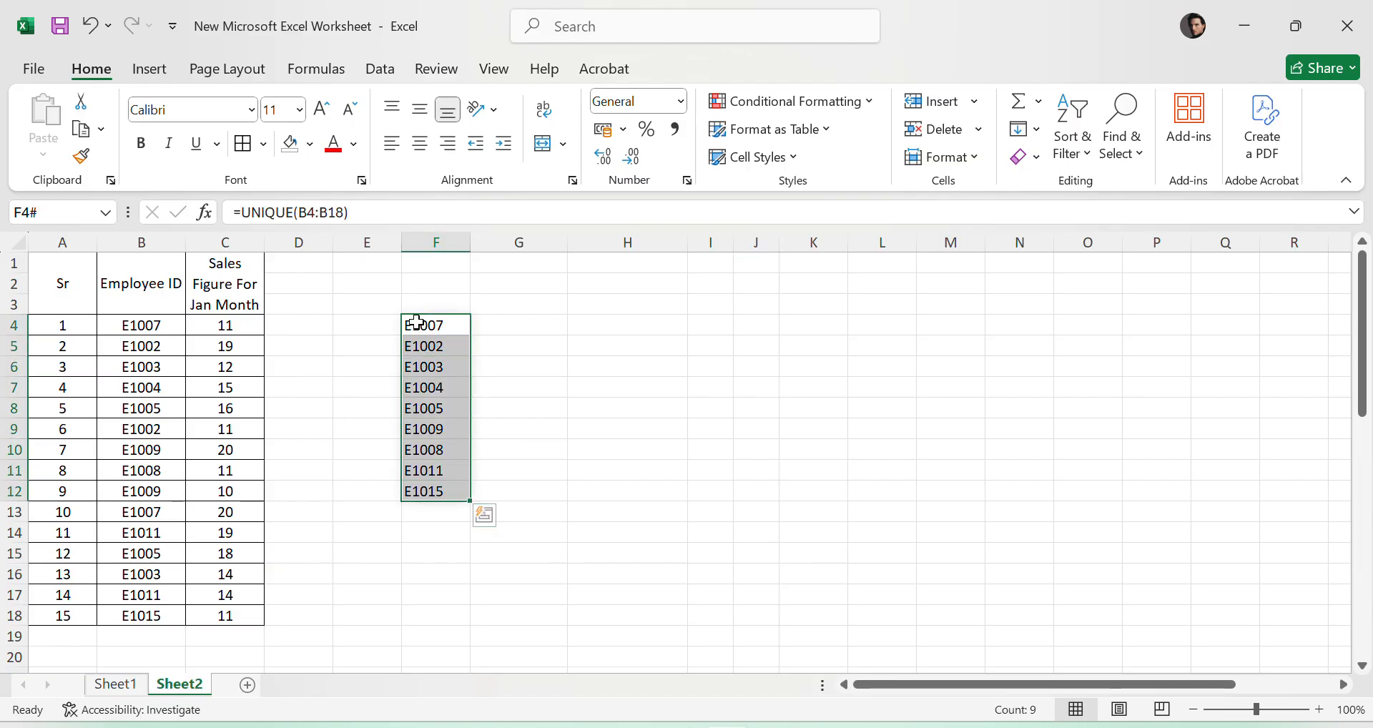
left_click(590, 405)
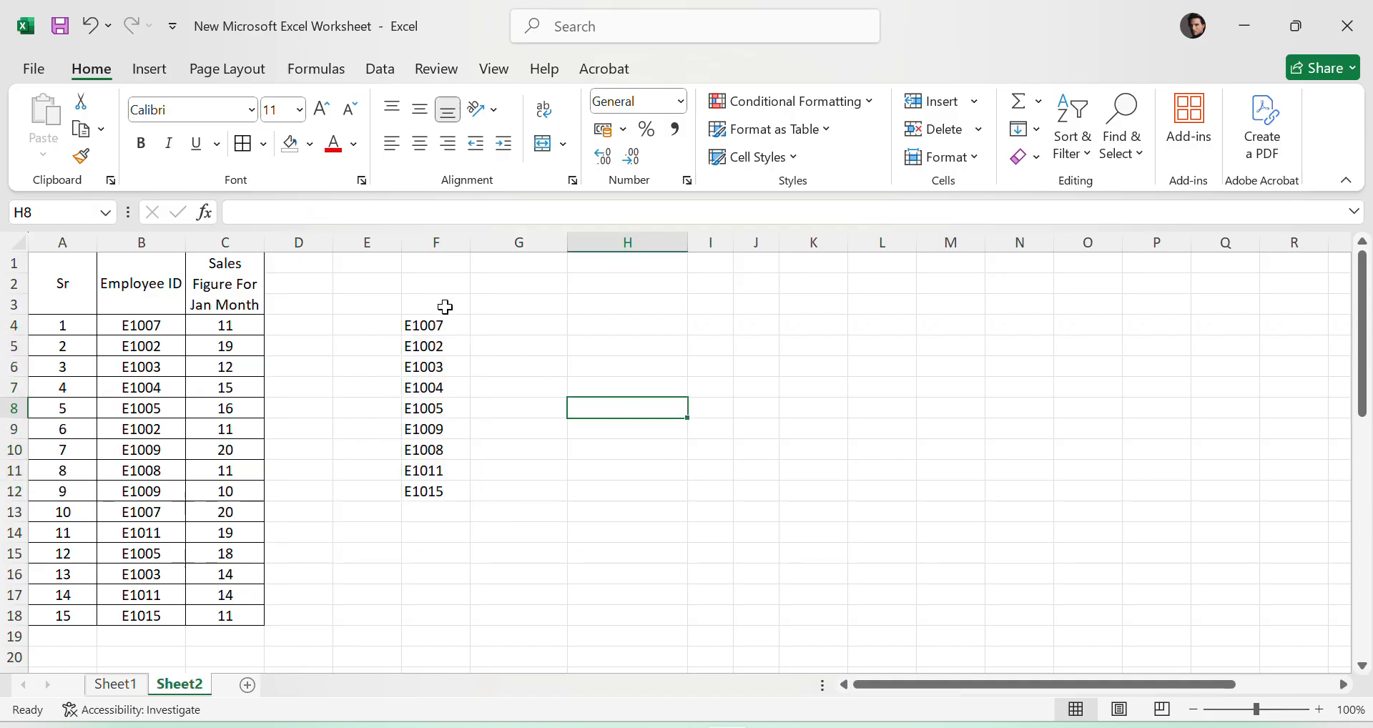
left_click_drag(445, 306, 504, 308)
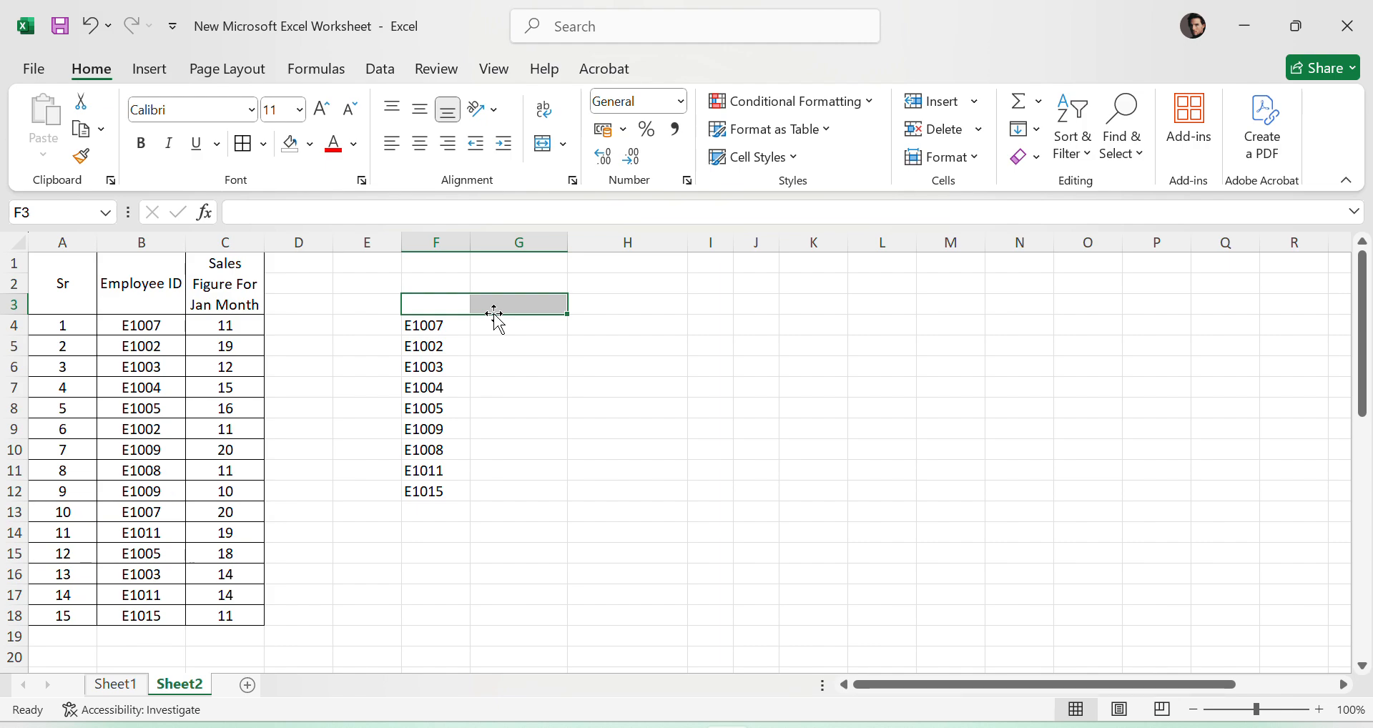
left_click(408, 301)
type("eM")
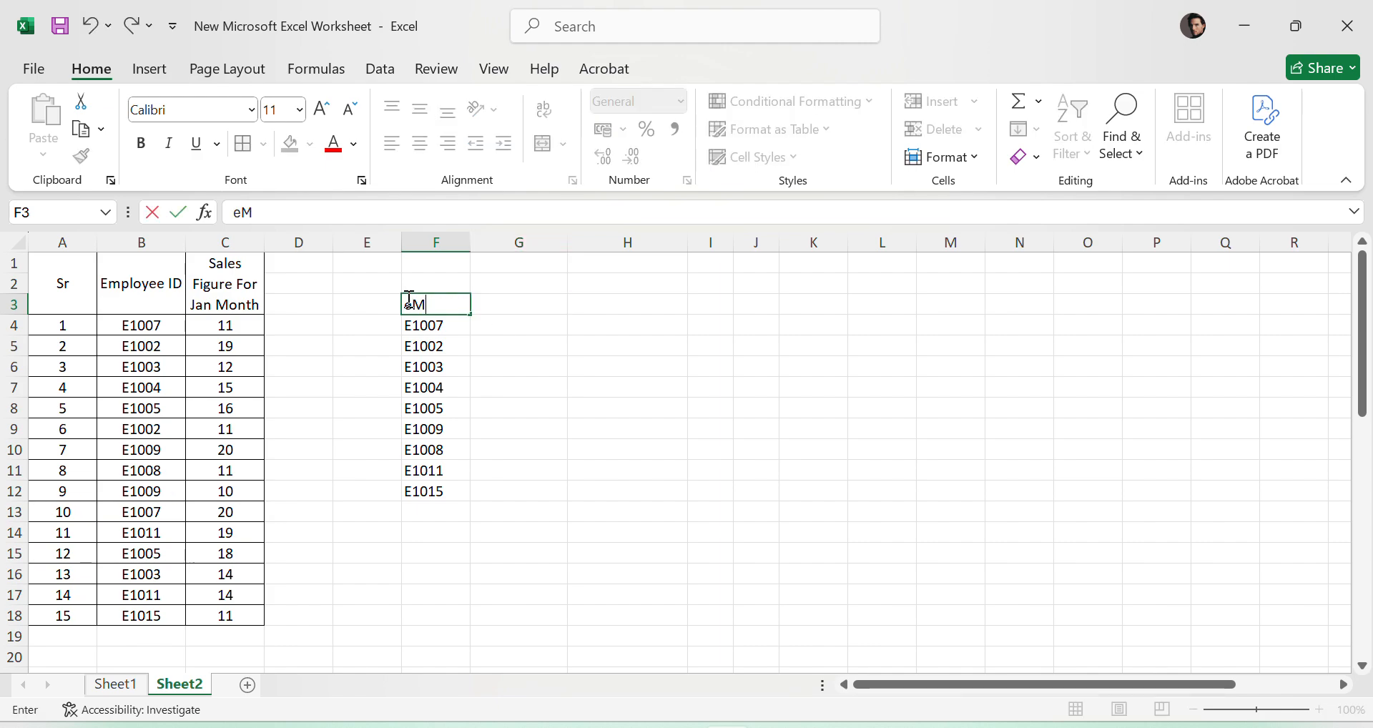
key("BackSpace")
key("BackSpace")
key("BackSpace")
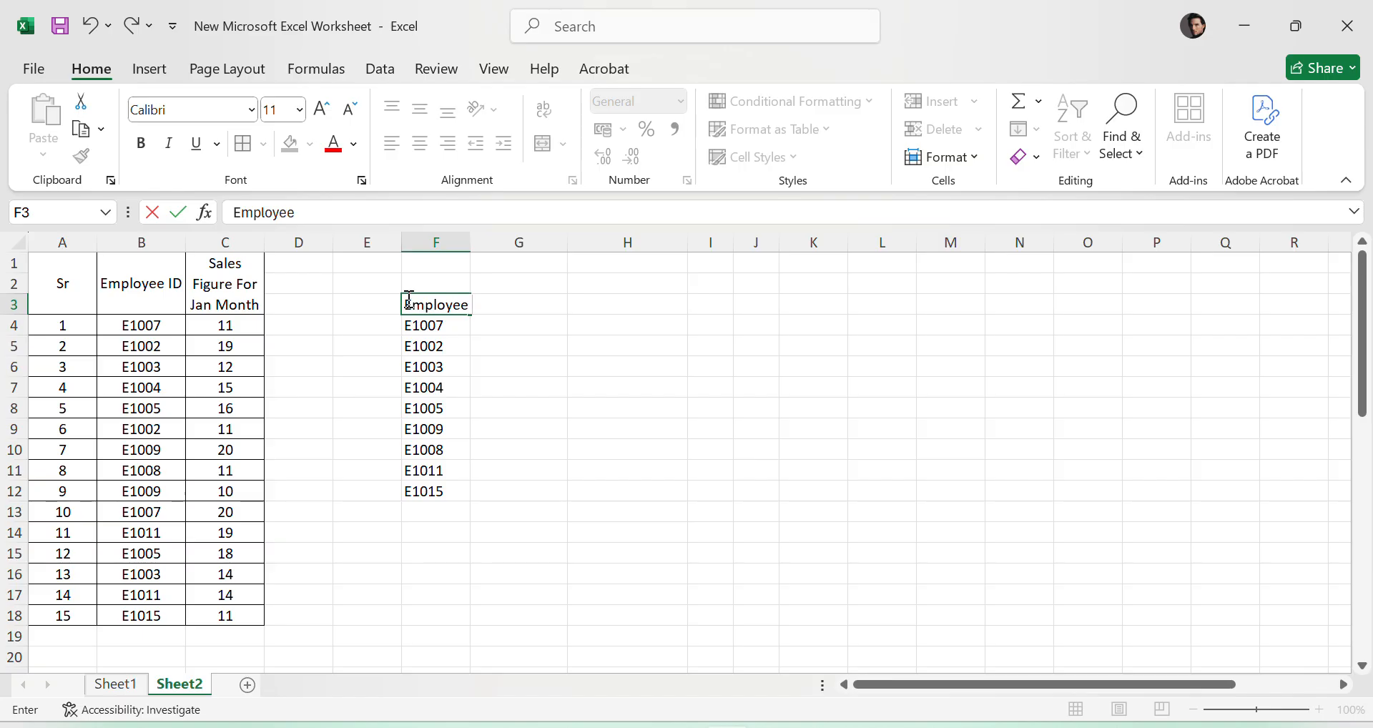
left_click(648, 465)
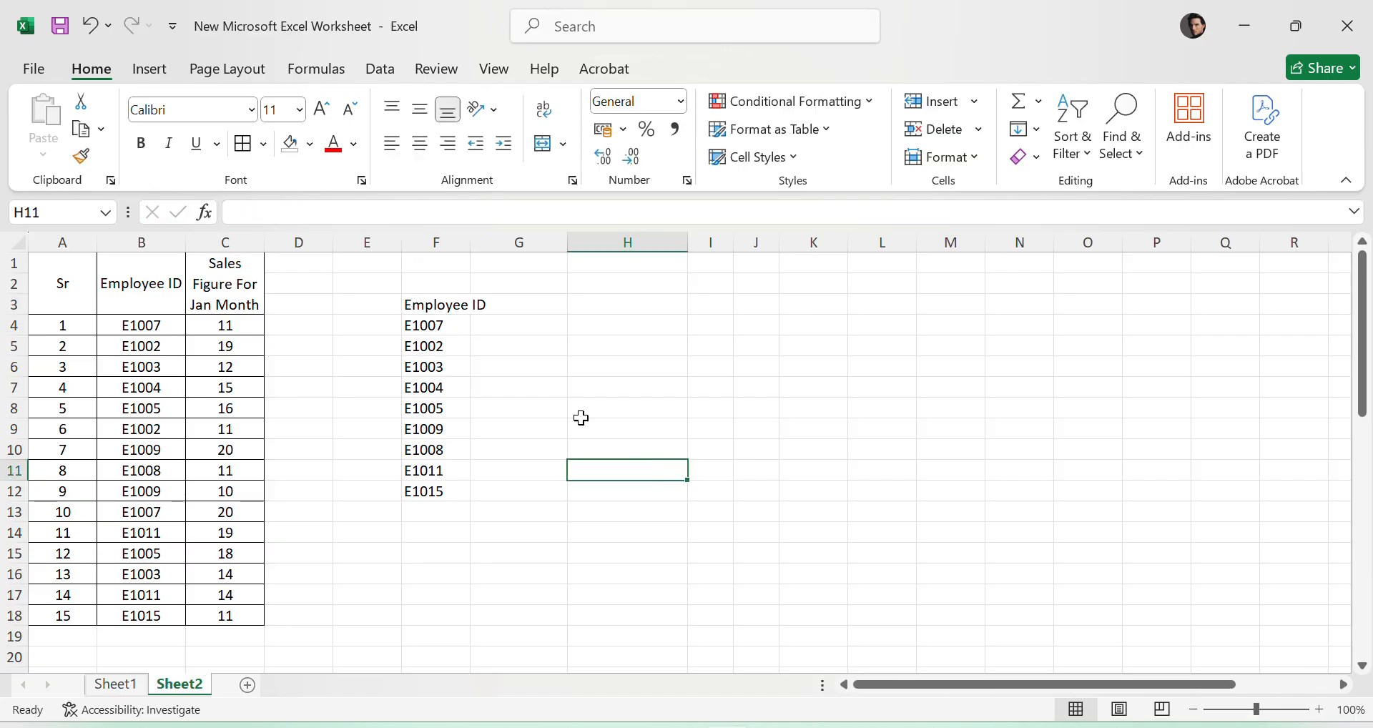
- Put borders around all cells of F3:G12 and widen column F to fit its header
left_click_drag(453, 306, 562, 493)
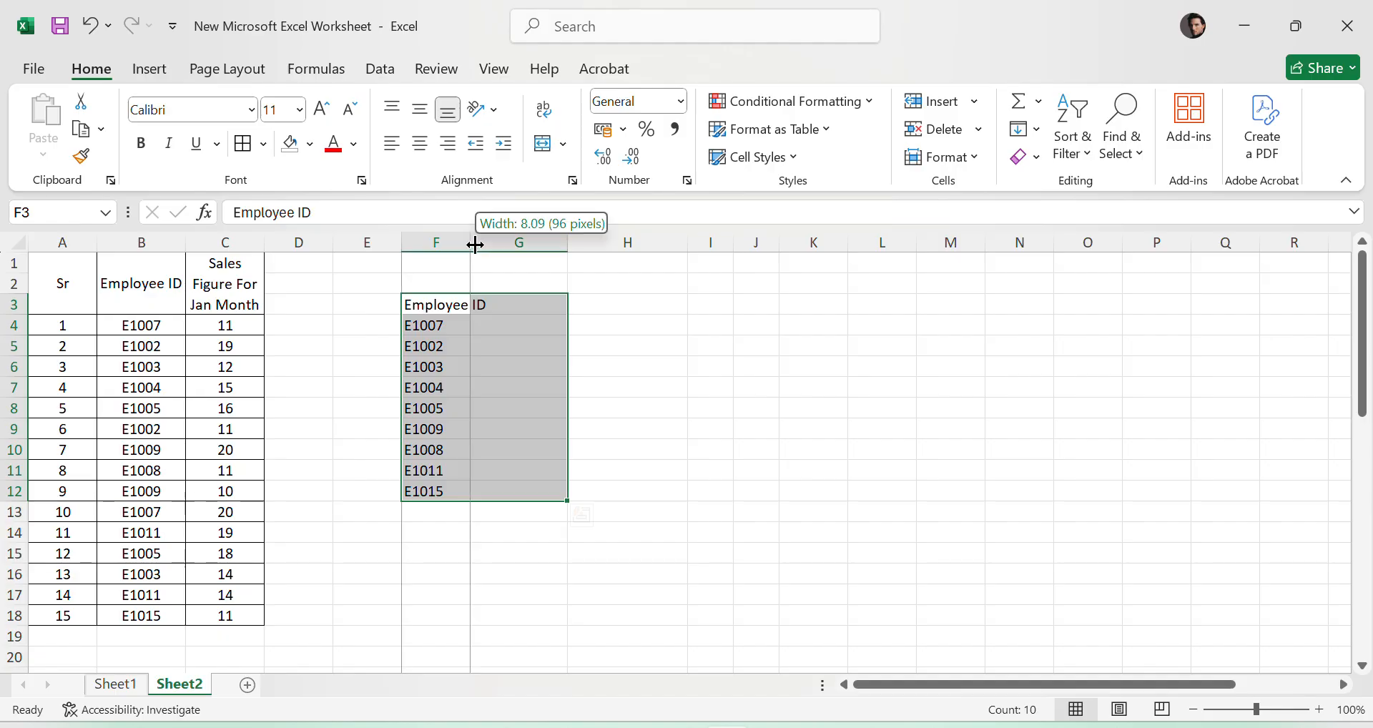
double_click(474, 254)
left_click(642, 430)
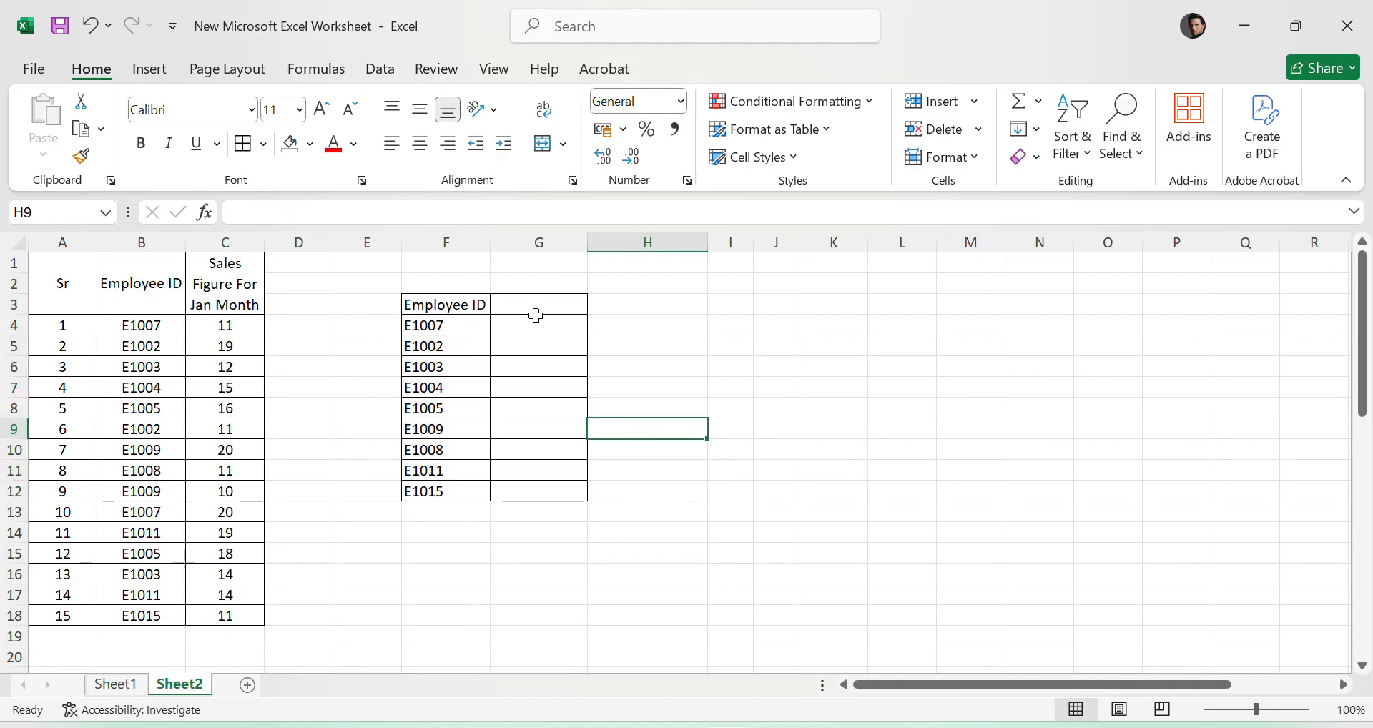
- Enter the header "Total Sales" in G3 beside the Employee ID header
left_click(538, 307)
type("T")
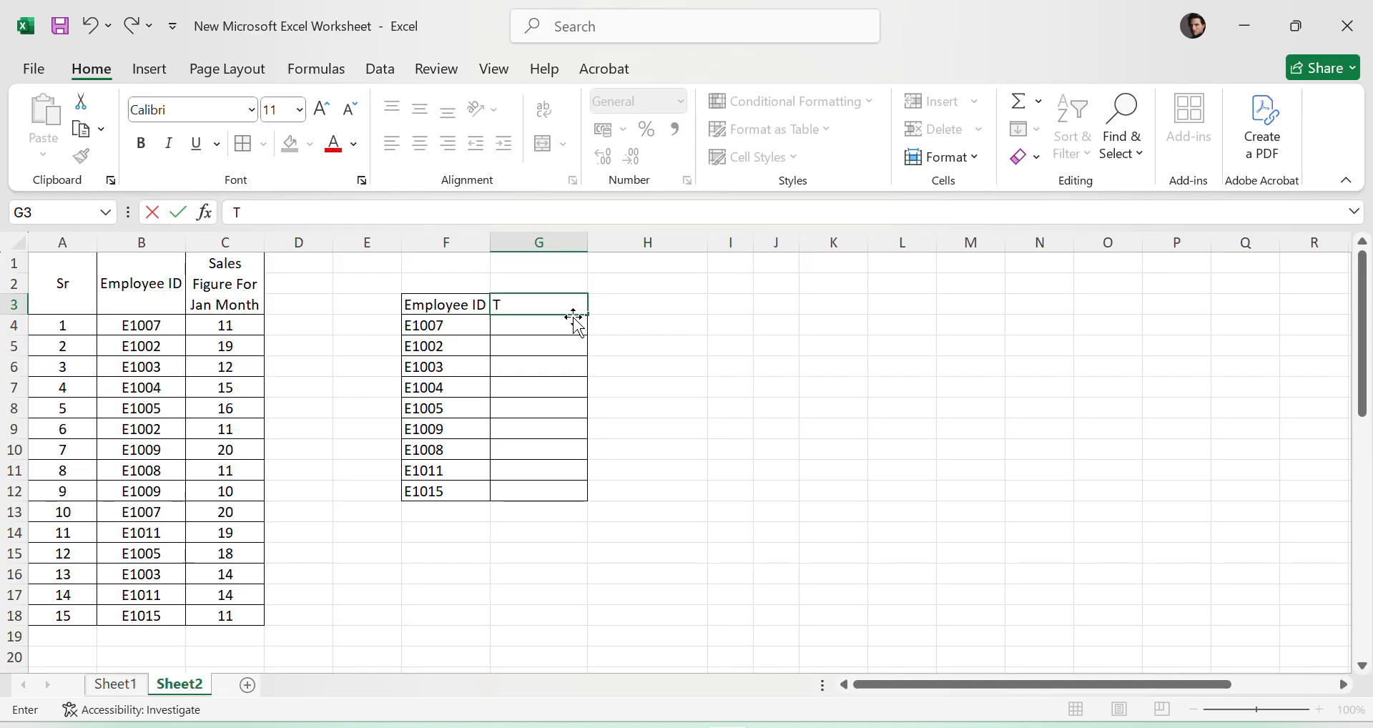
type("otal Sales")
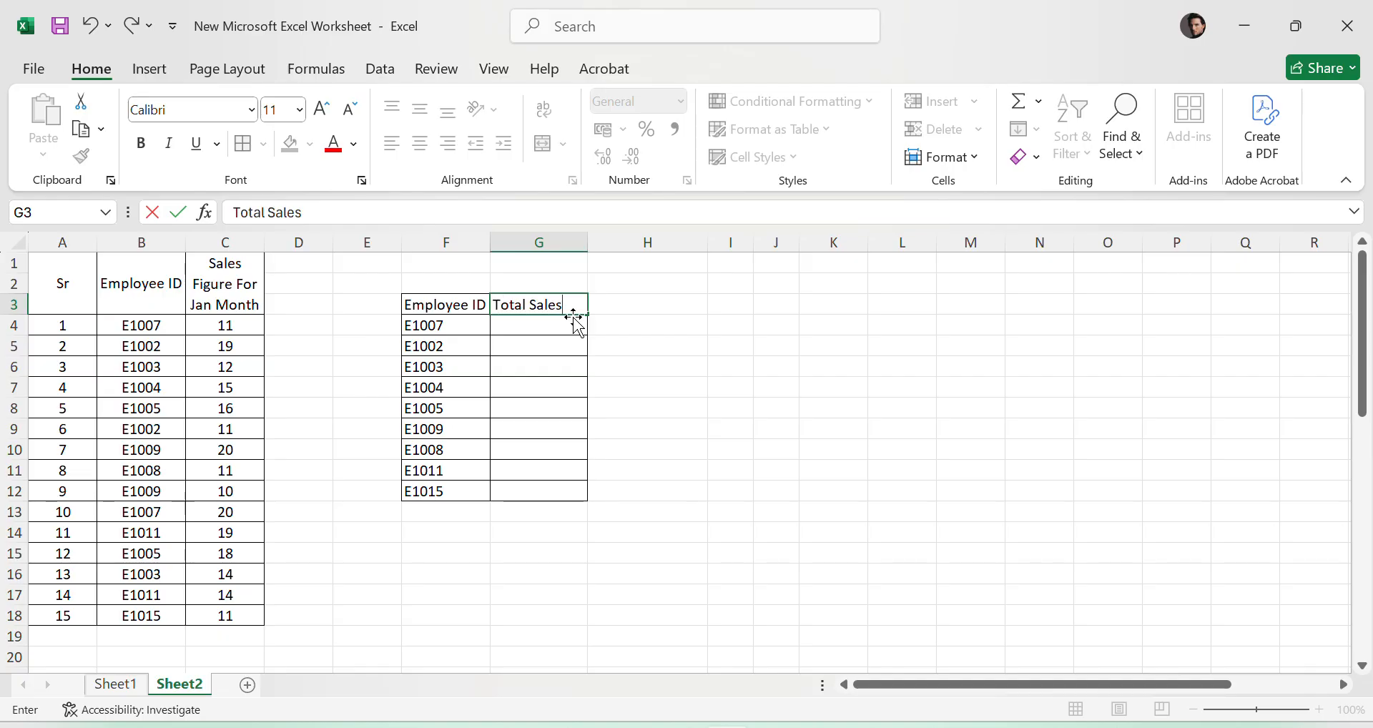
key("Return")
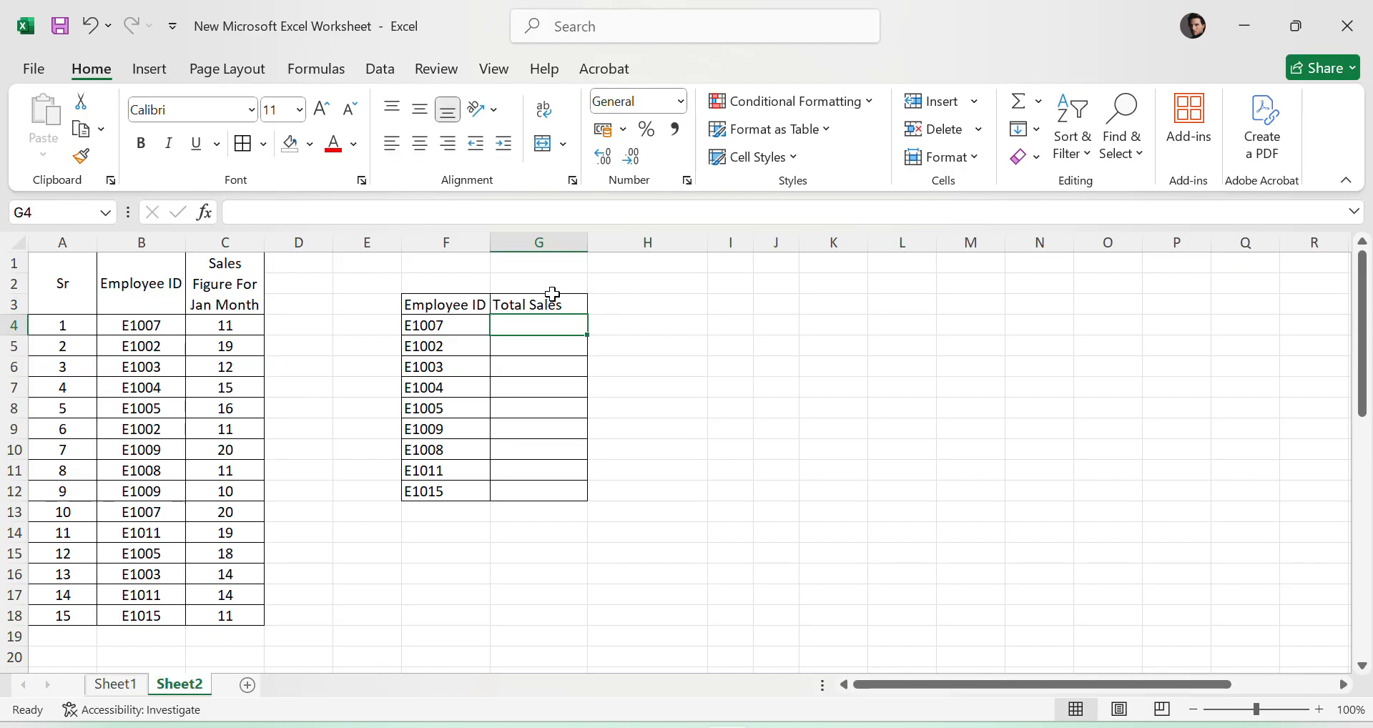
left_click(542, 305)
- Clear the employee ID in B18 to test how the unique list in F4:F12 responds, and undo the deletion
left_click_drag(477, 306, 433, 493)
left_click_drag(450, 325, 460, 491)
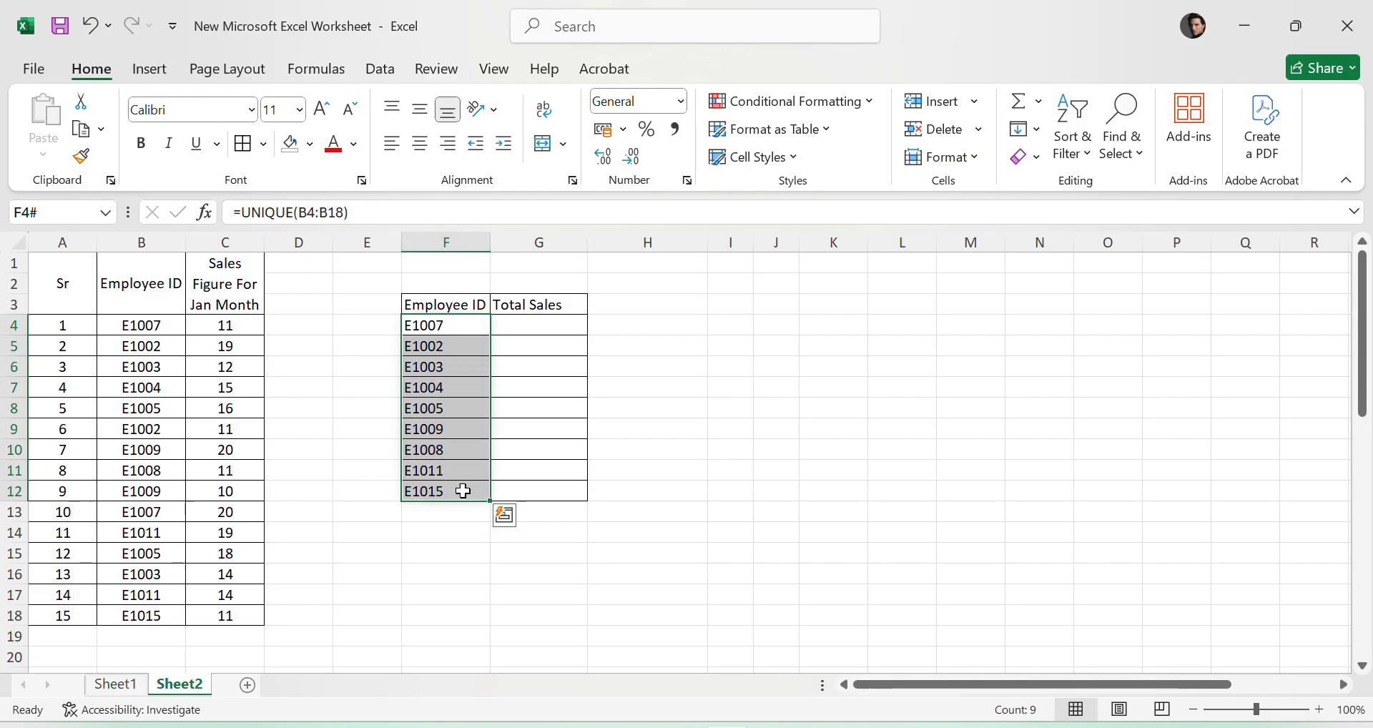
left_click(887, 479)
left_click_drag(456, 327, 474, 491)
left_click(901, 472)
left_click(153, 616)
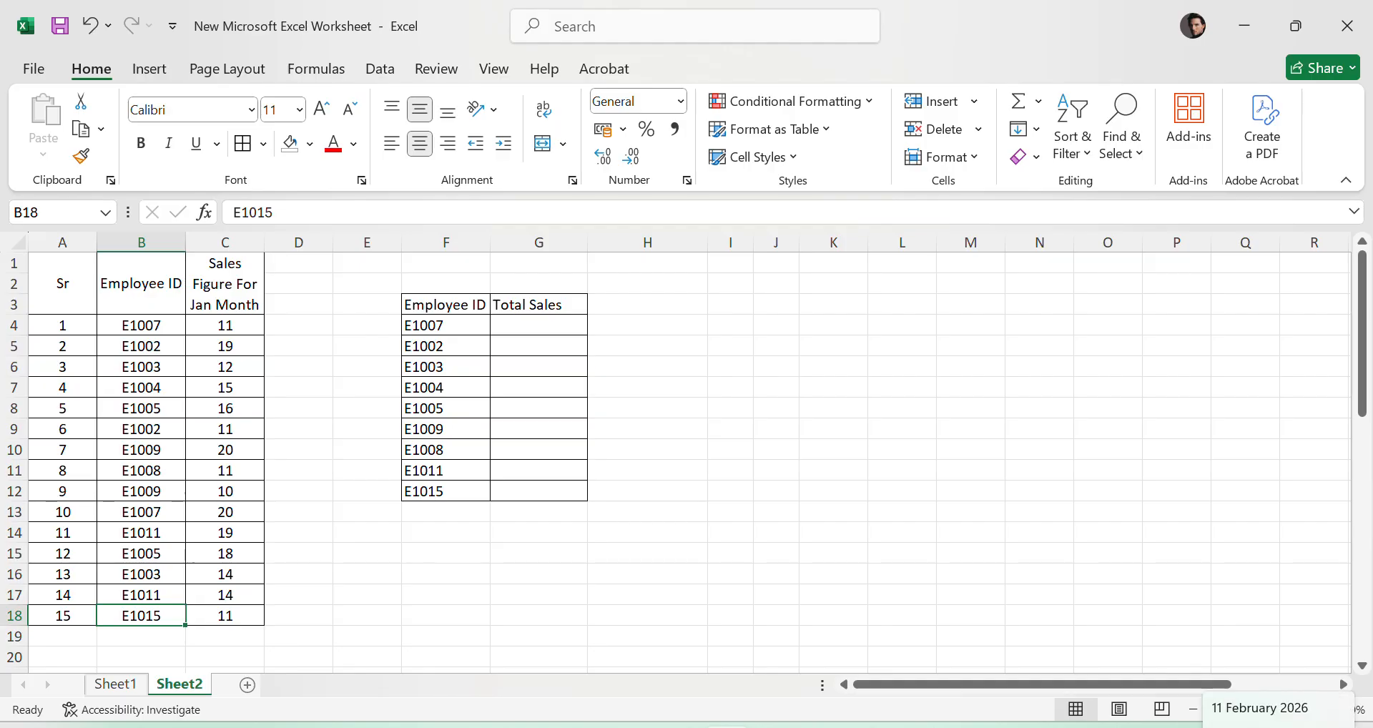
key("Delete")
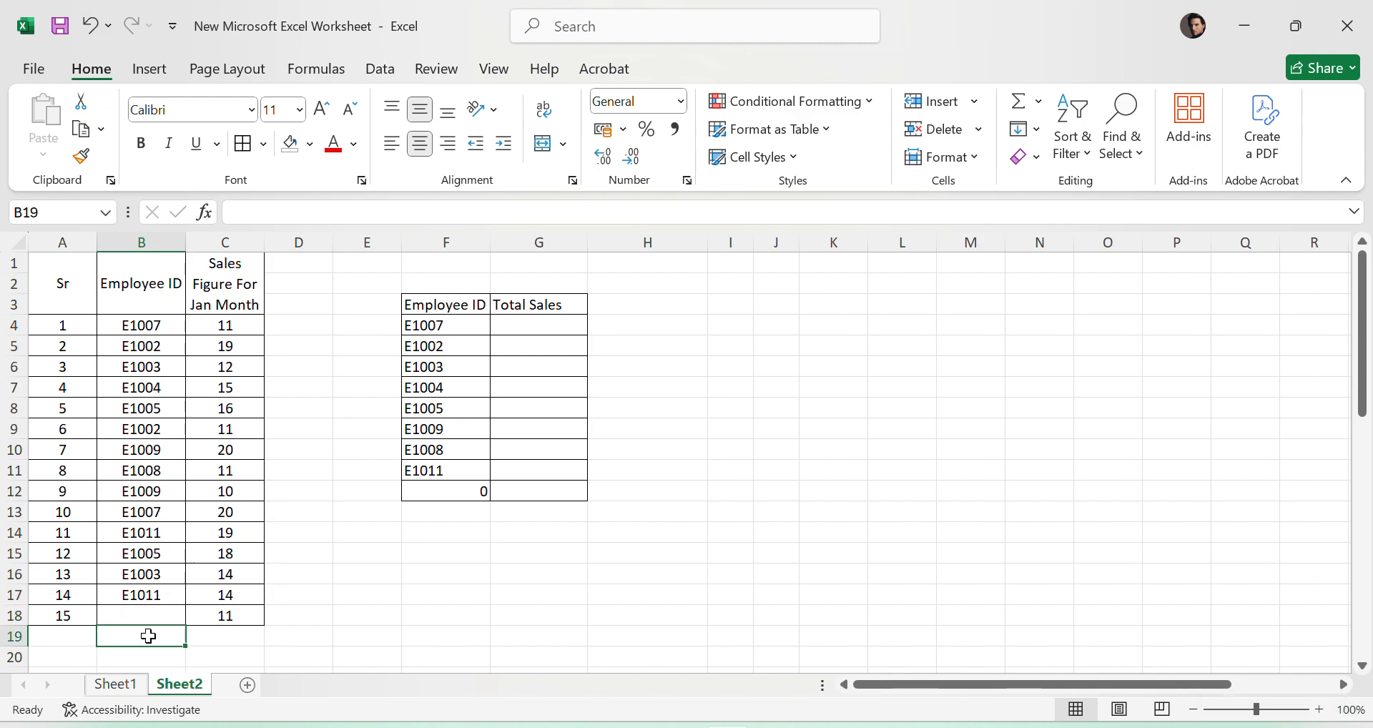
left_click(439, 495)
left_click(547, 552)
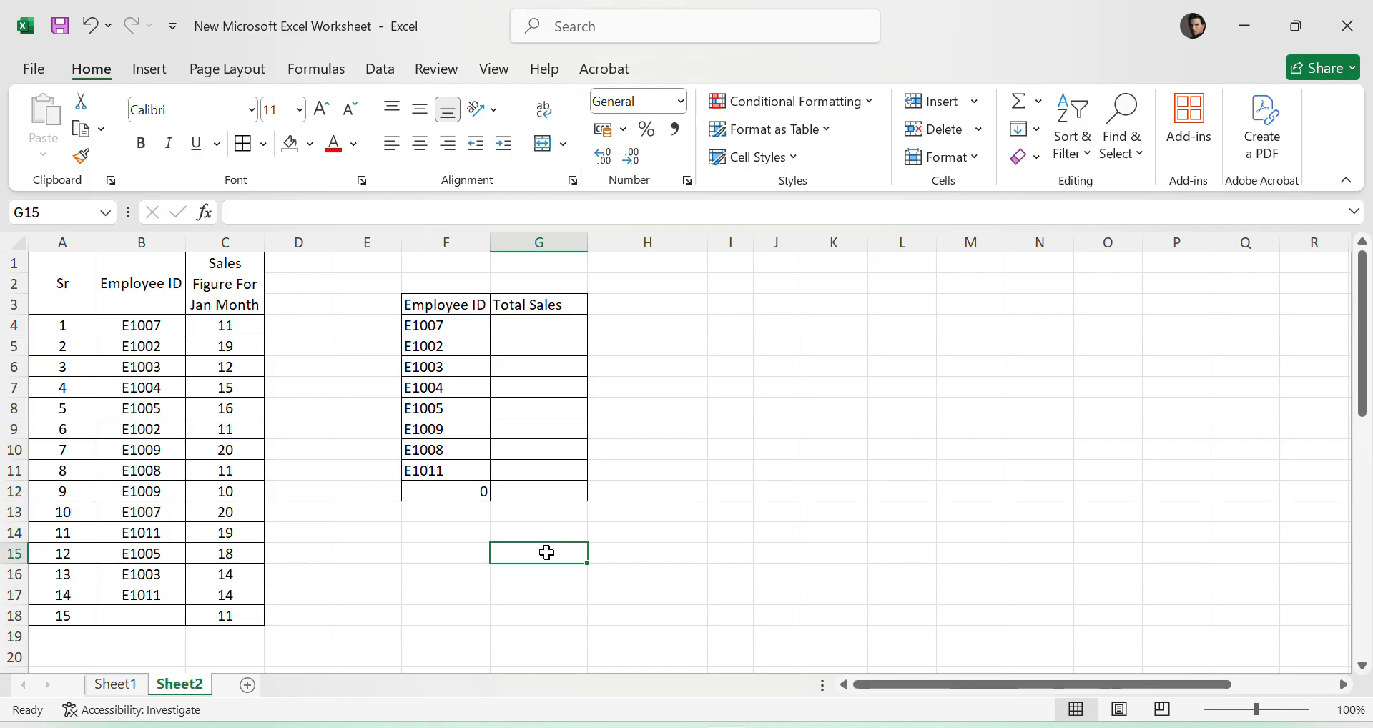
left_click(188, 621)
left_click(128, 624)
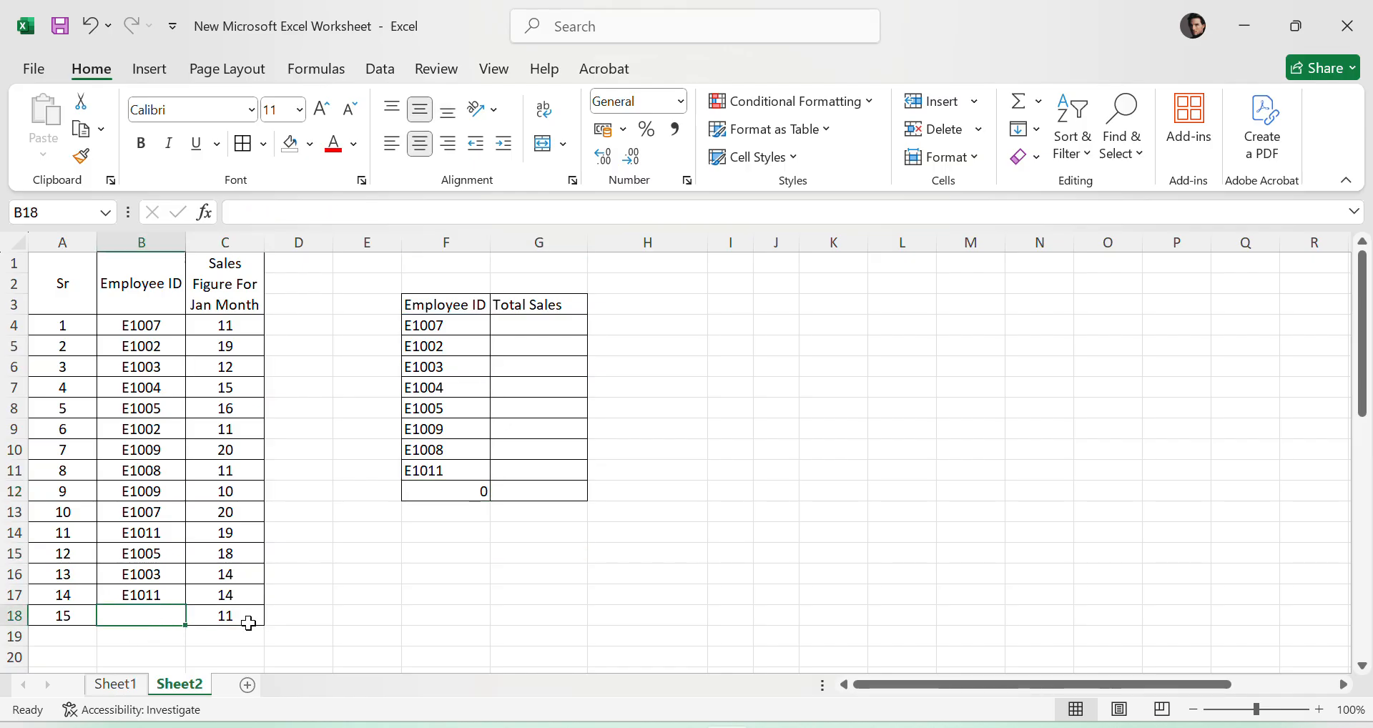
key("ctrl+z")
left_click(644, 596)
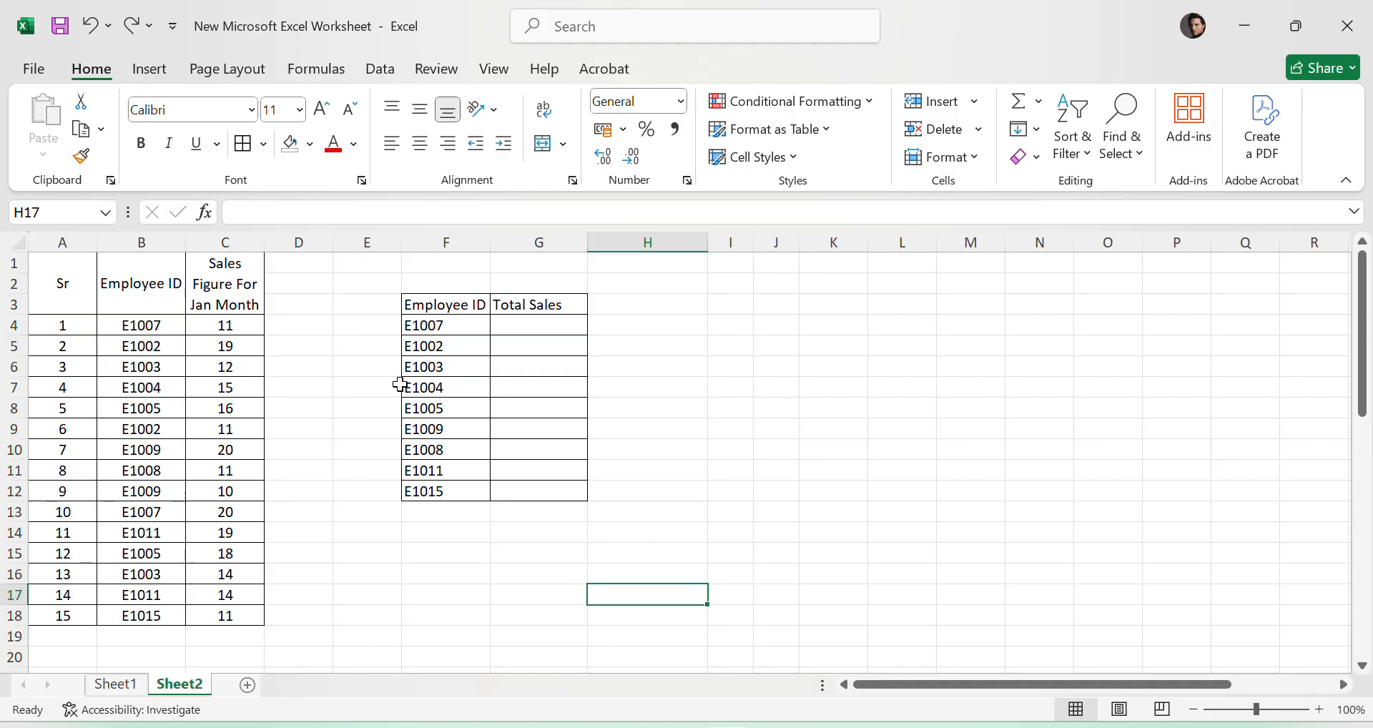
left_click(433, 325)
left_click(847, 493)
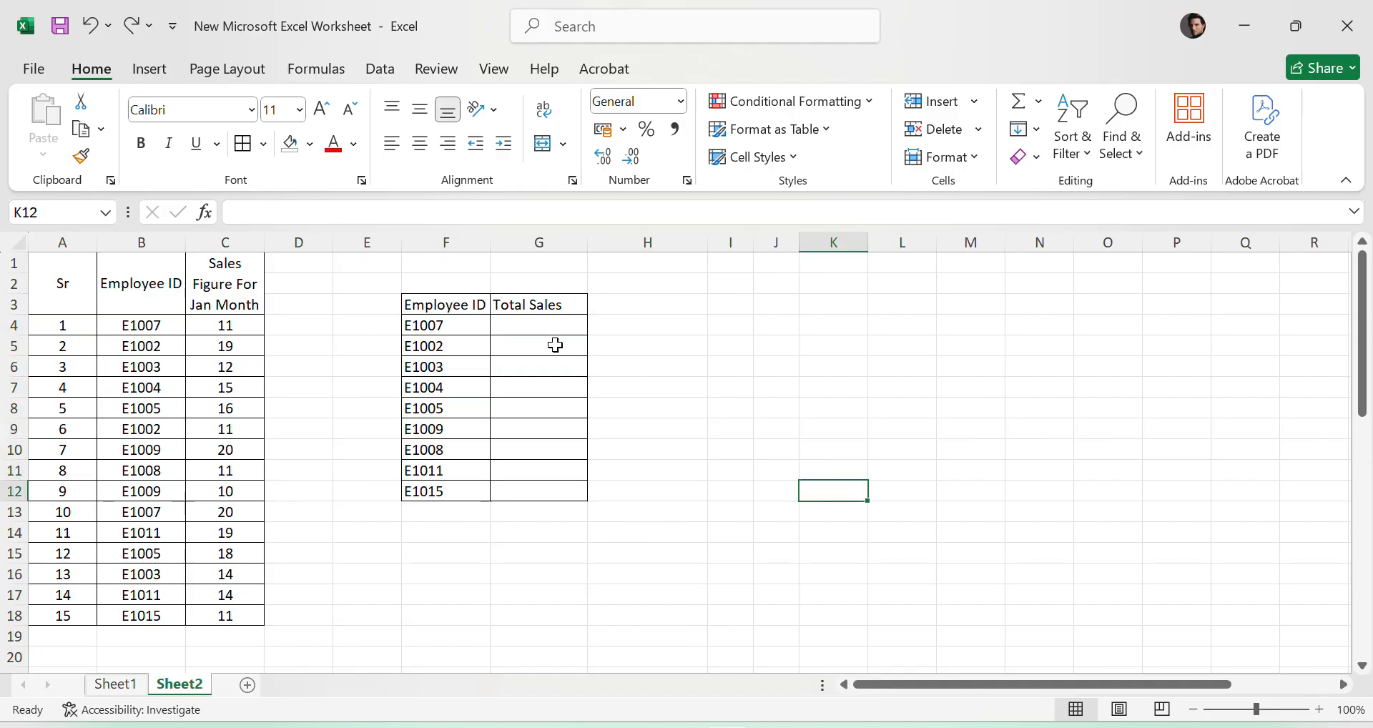
left_click(536, 328)
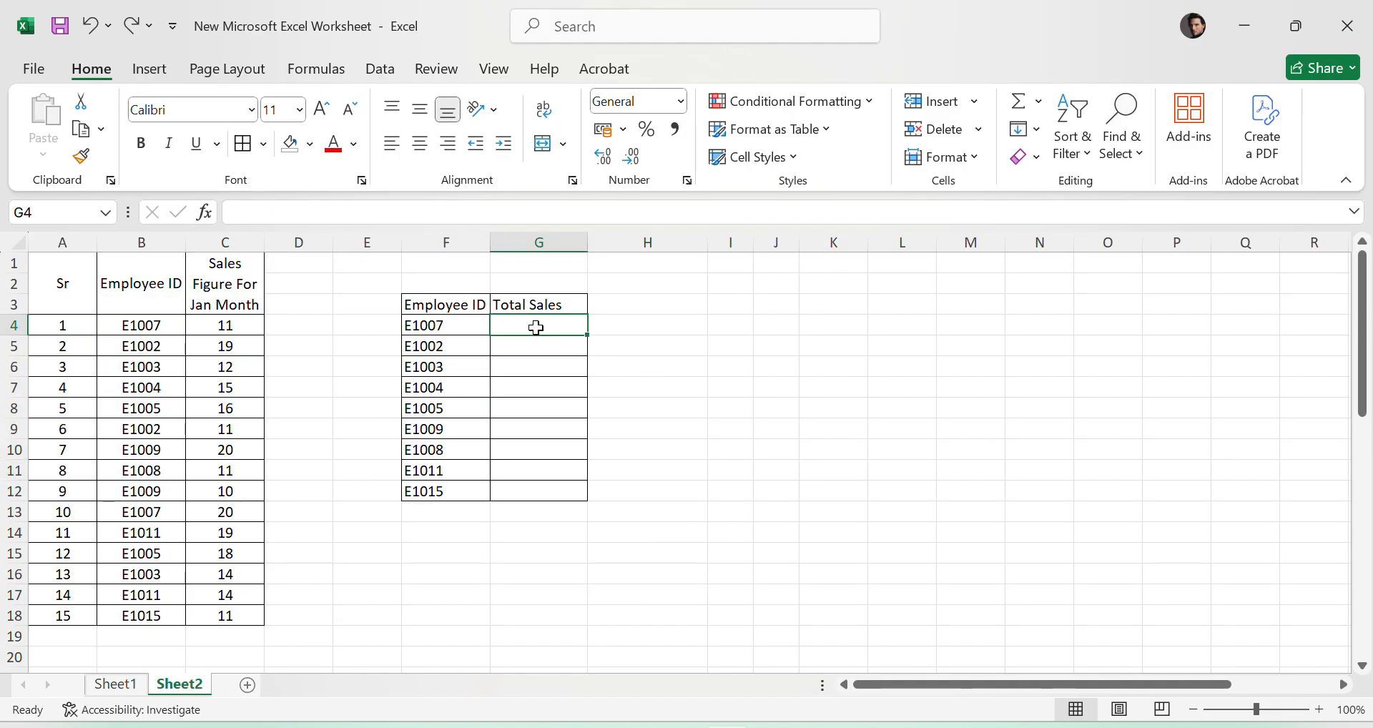
left_click(914, 385)
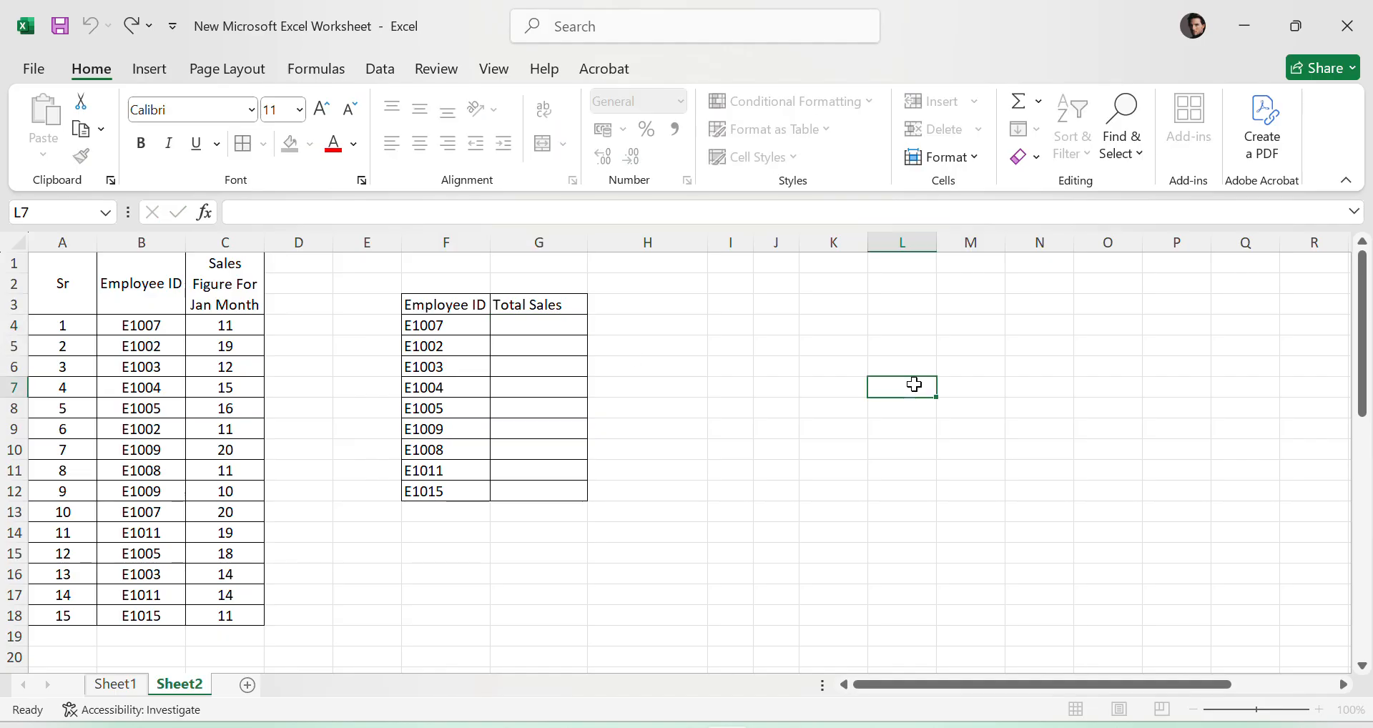
left_click(526, 323)
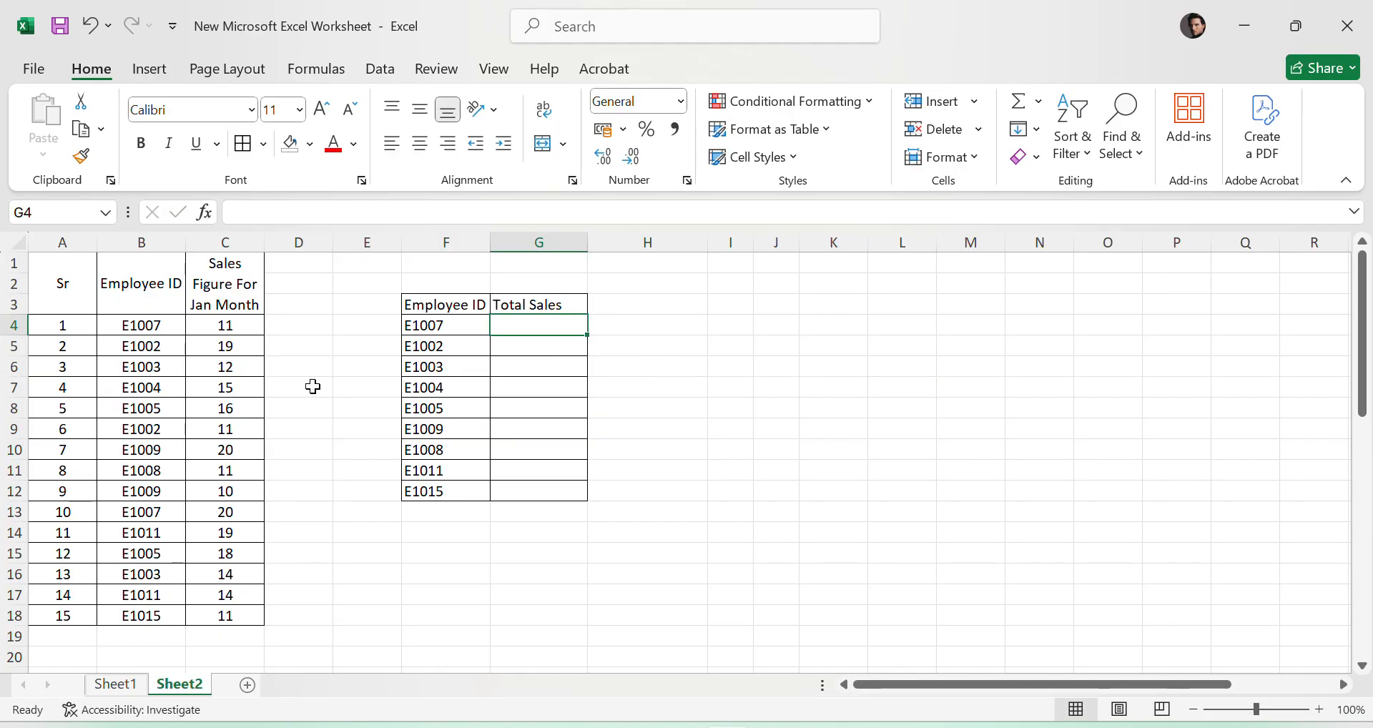
- Fill the E1007 entry in B4:C4 red and copy its formatting to the other E1007 entry in B13:C13
left_click_drag(111, 326, 215, 325)
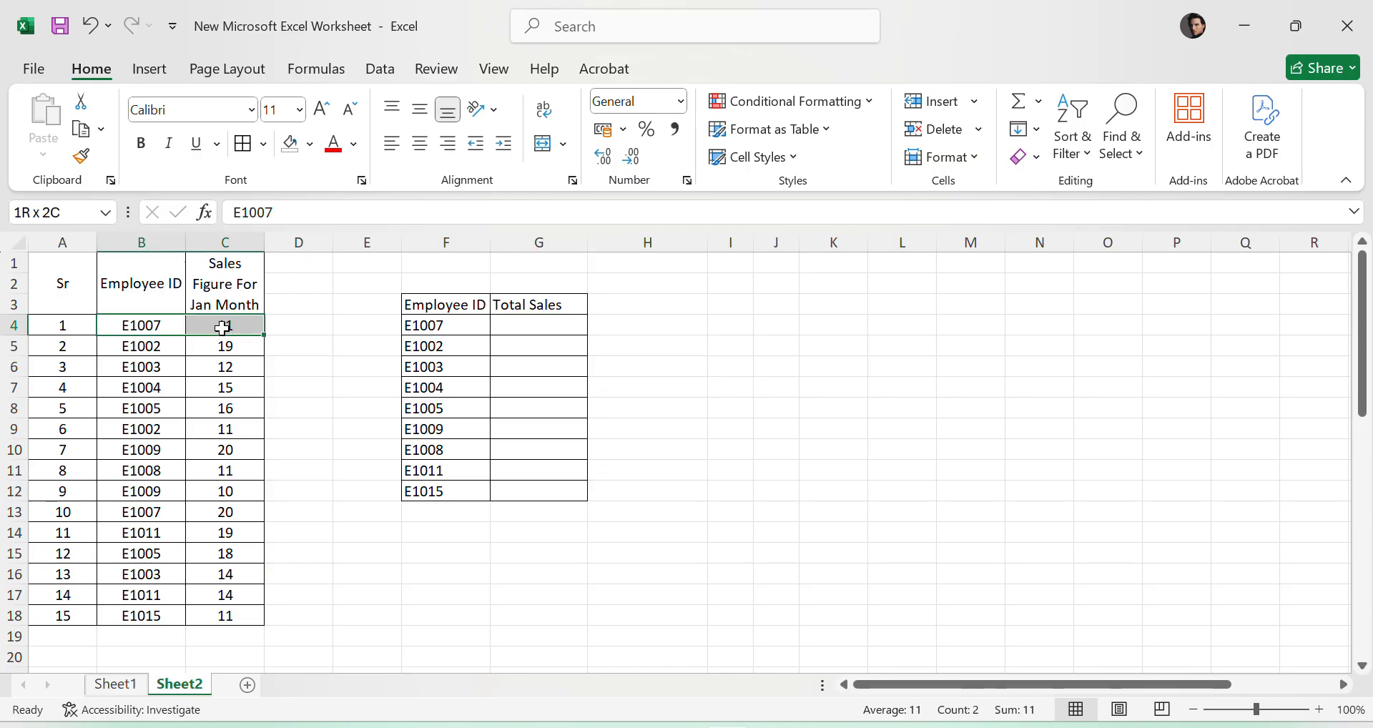
left_click(310, 144)
left_click(306, 347)
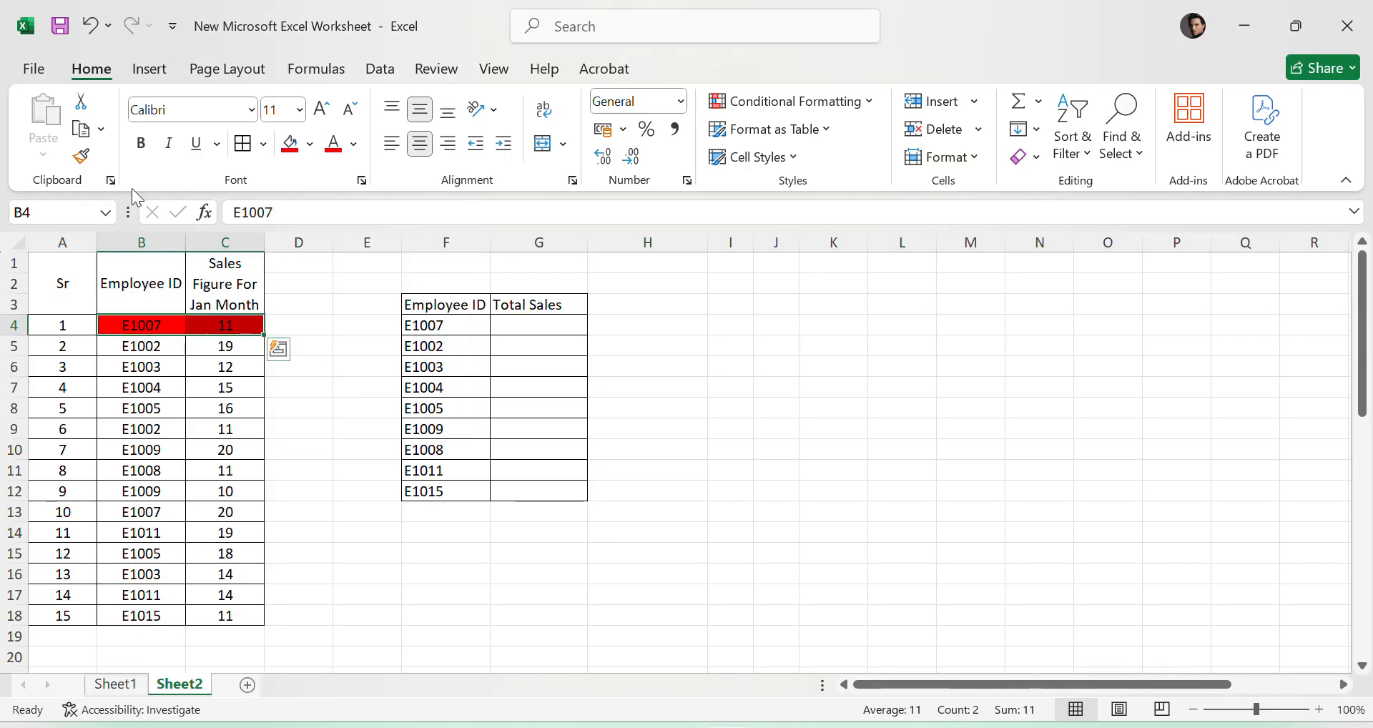
left_click(81, 156)
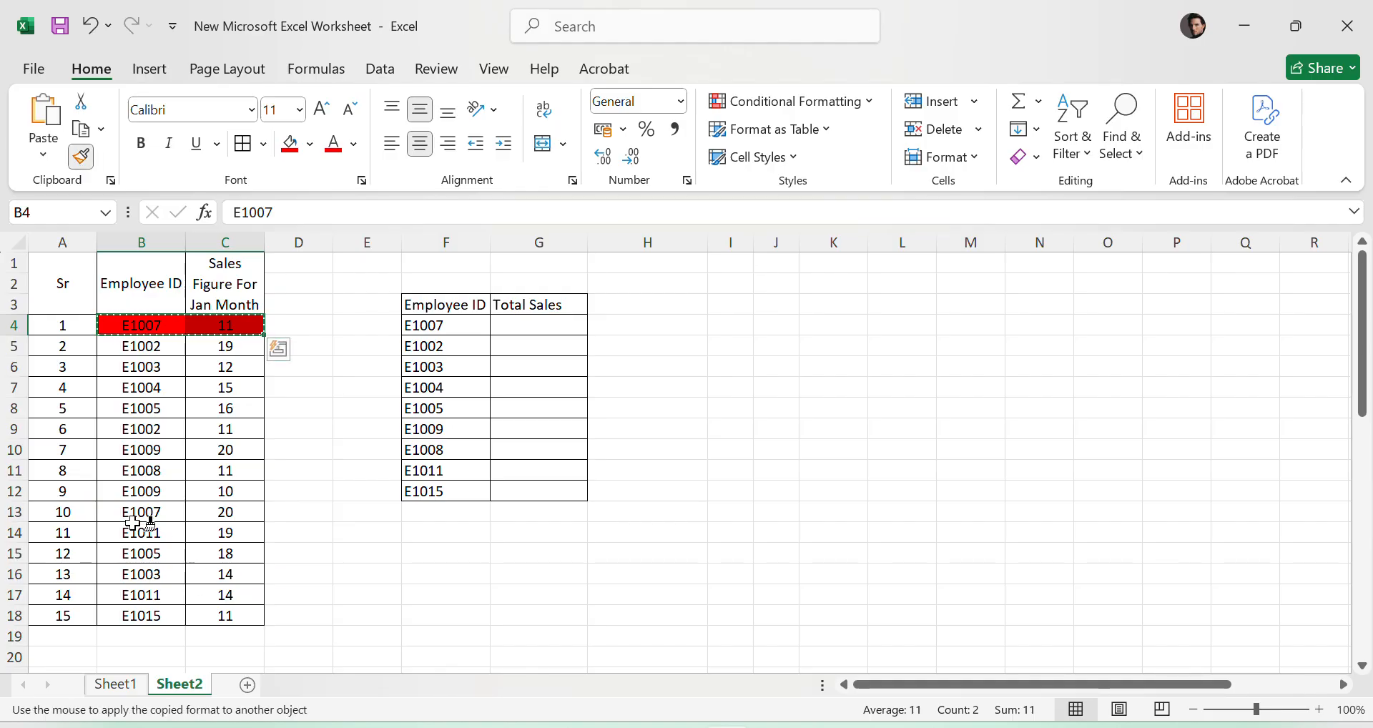
left_click_drag(136, 512, 221, 514)
left_click(631, 593)
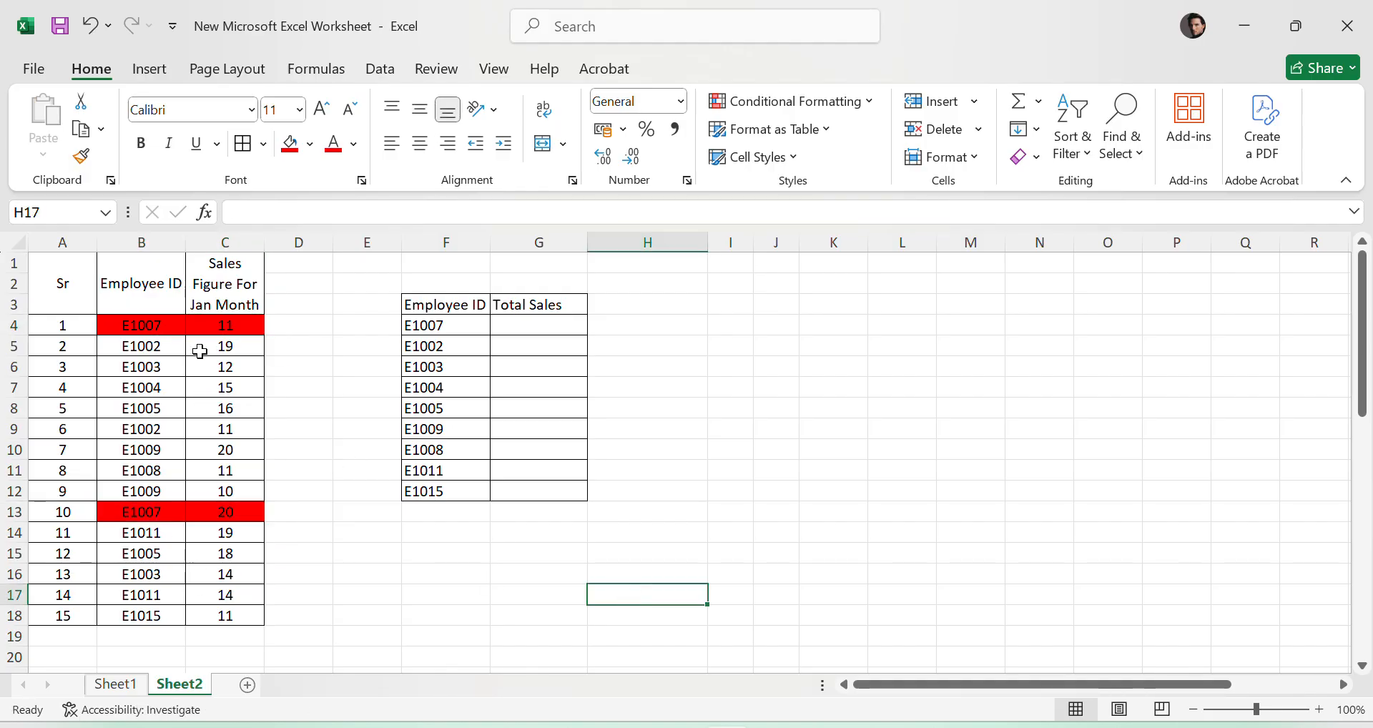
left_click(236, 328)
left_click(244, 517)
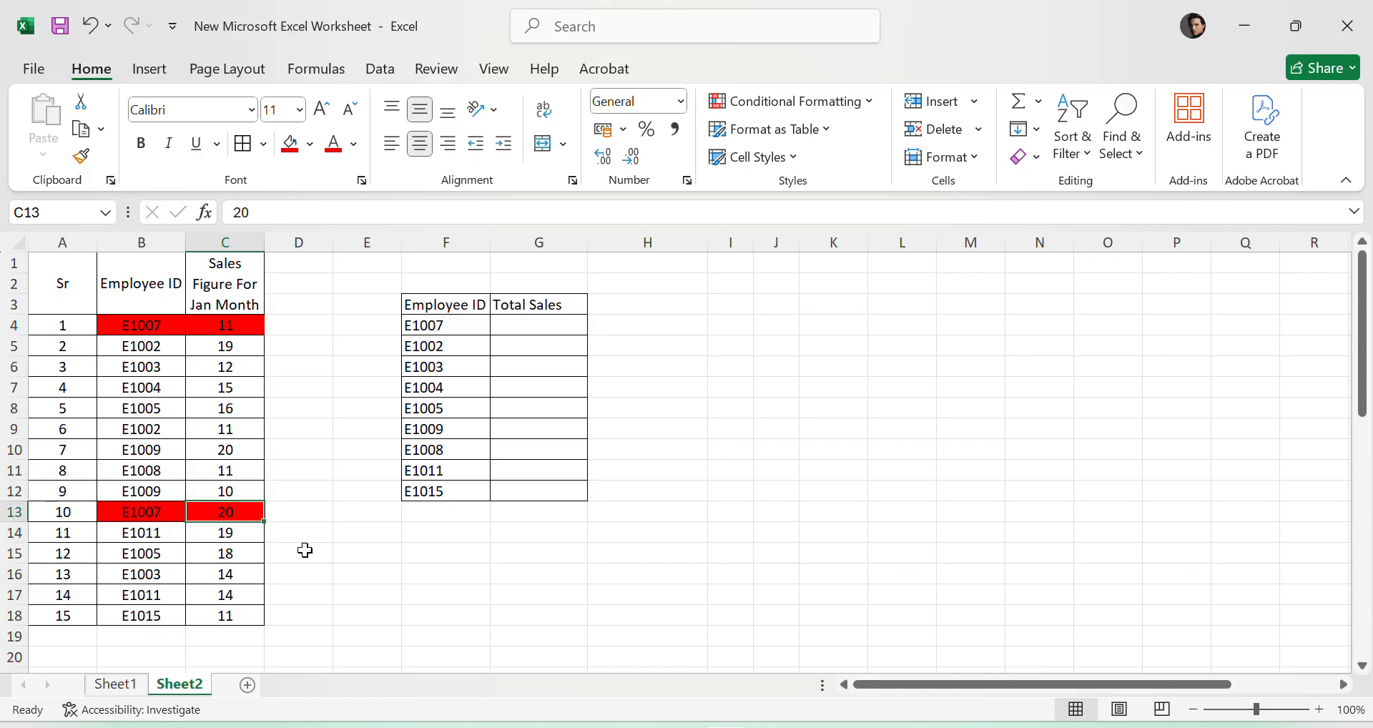
- Remove the red fill from the employee IDs and sales figures in B4:C18
left_click_drag(147, 327, 225, 616)
left_click(309, 143)
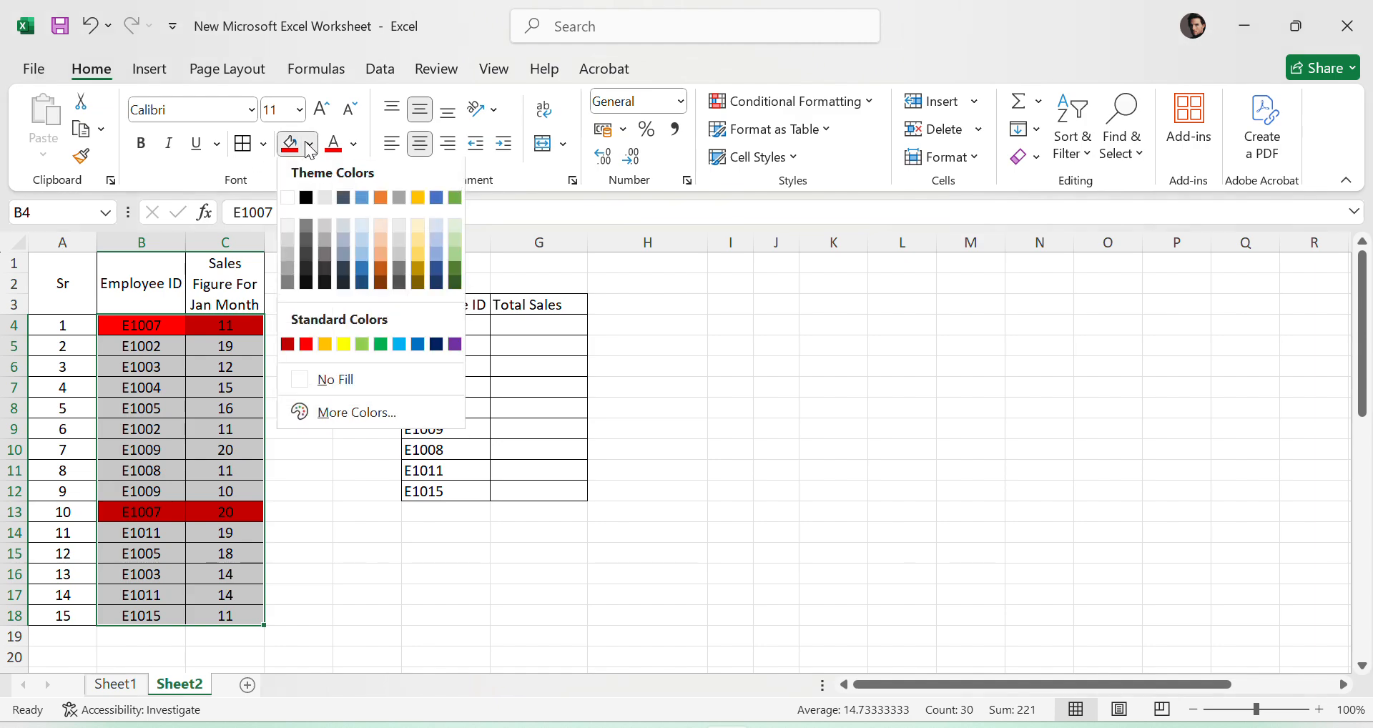
left_click(350, 386)
left_click(680, 448)
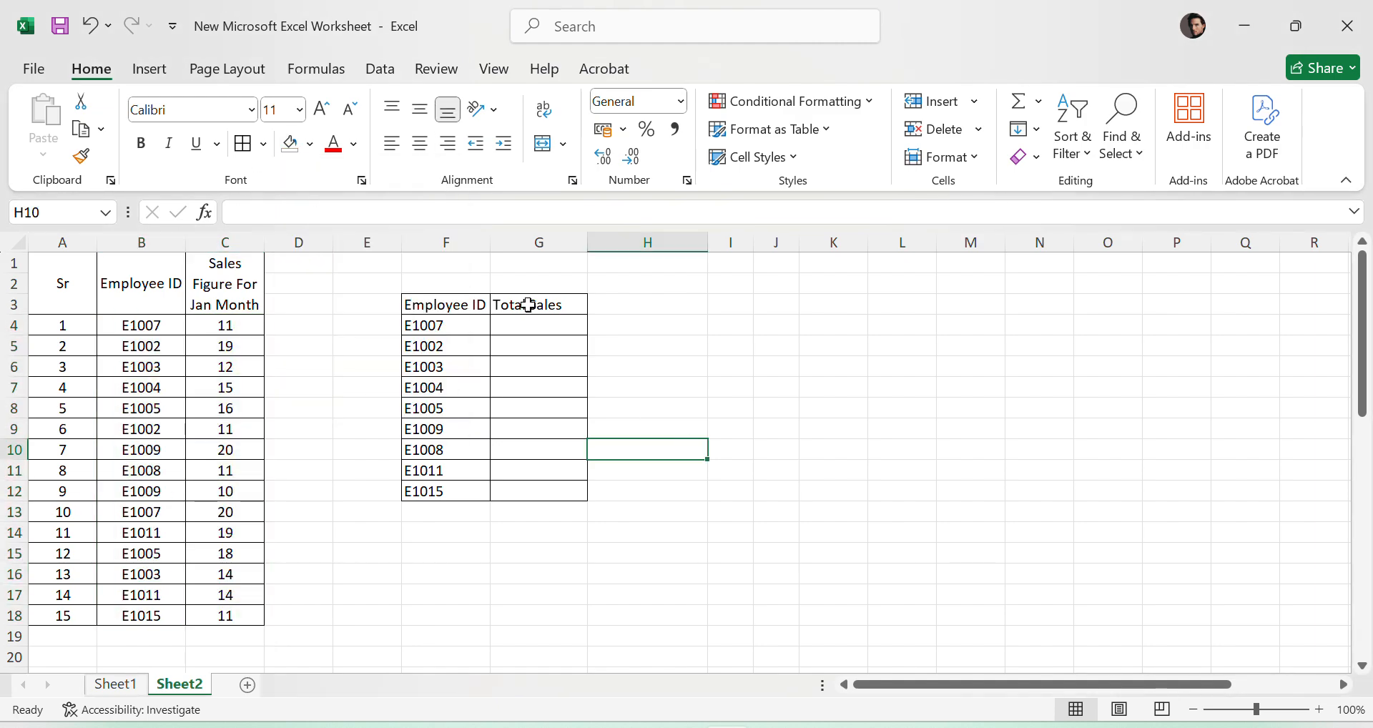
- Begin a SUMIF formula in G4 with the absolute range $B$4:$C$18 and F4 as the criteria
left_click(555, 327)
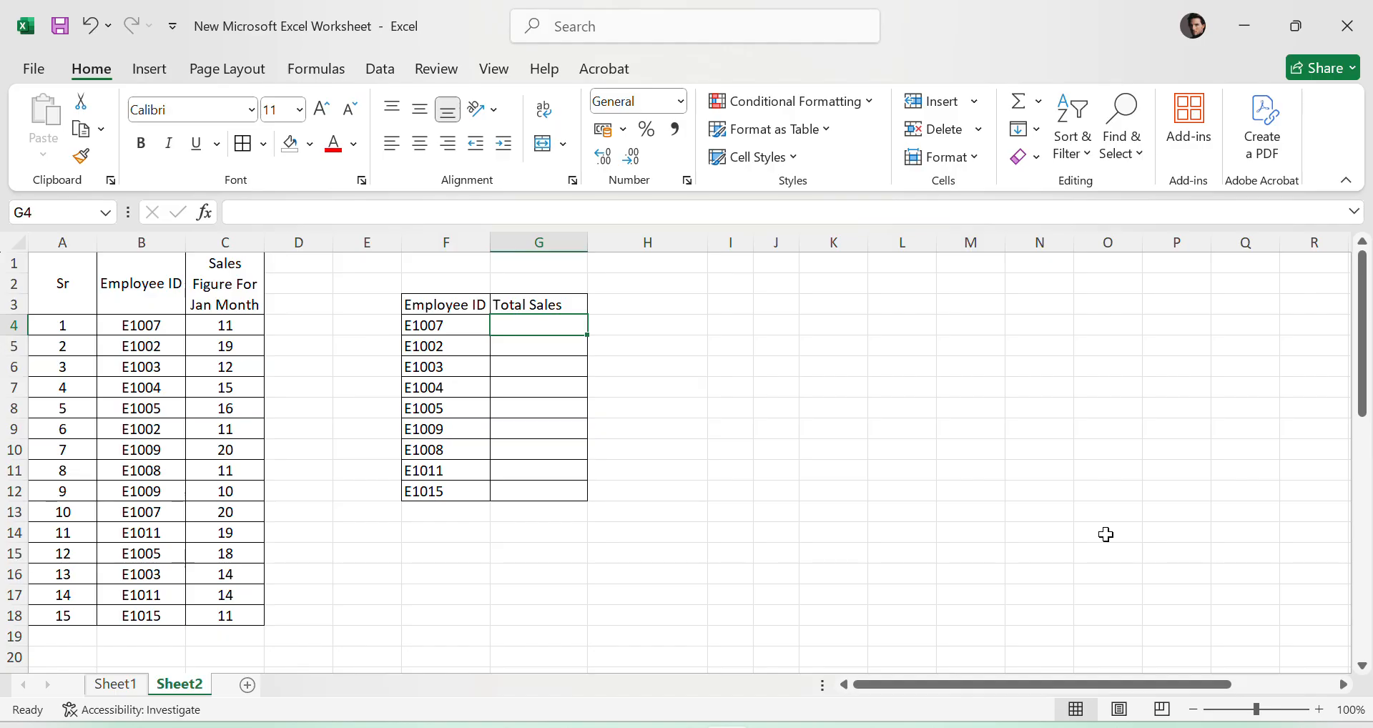
type("=")
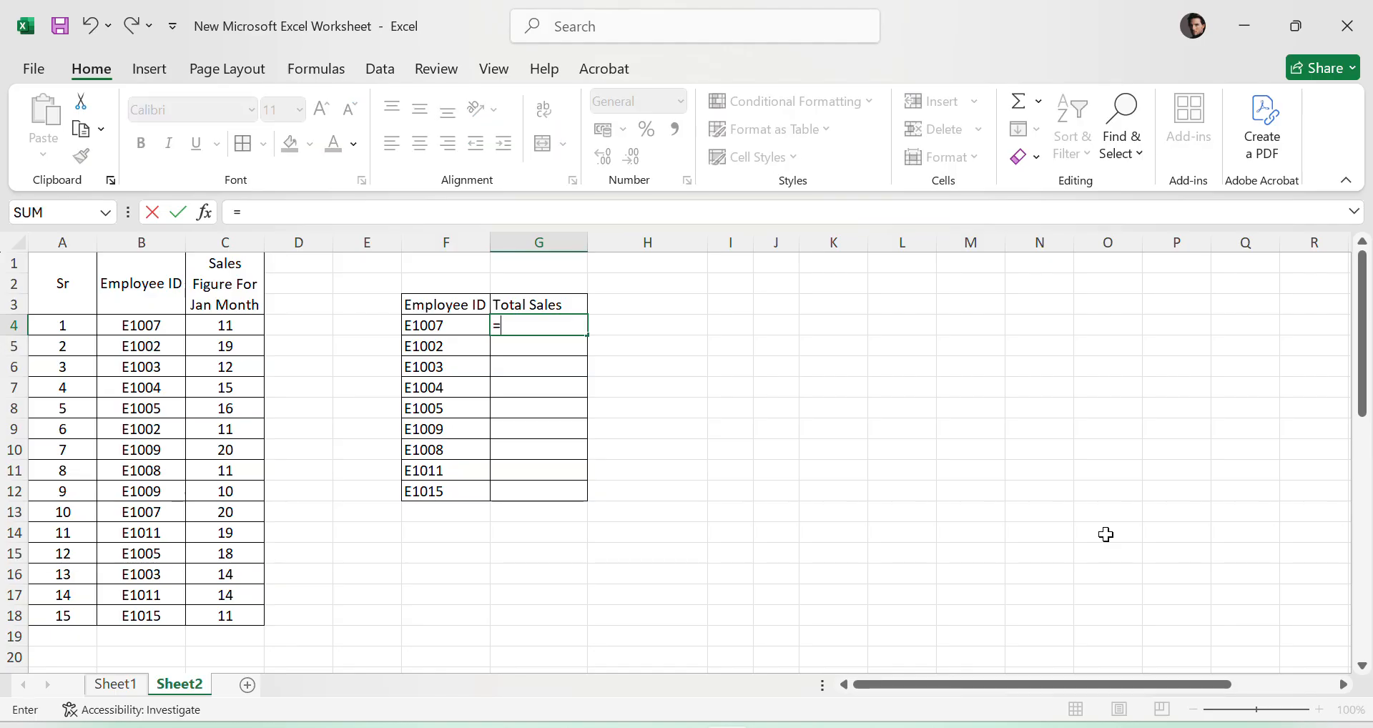
type("sum")
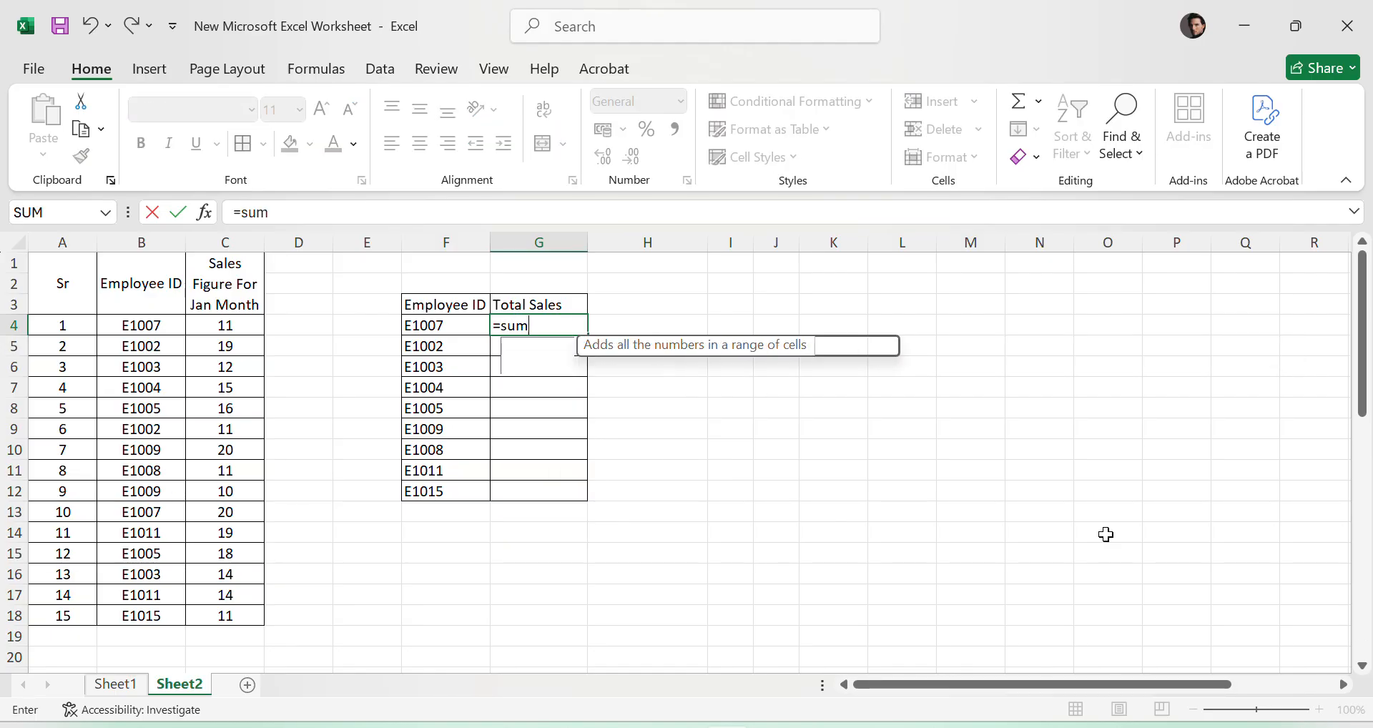
type("if(")
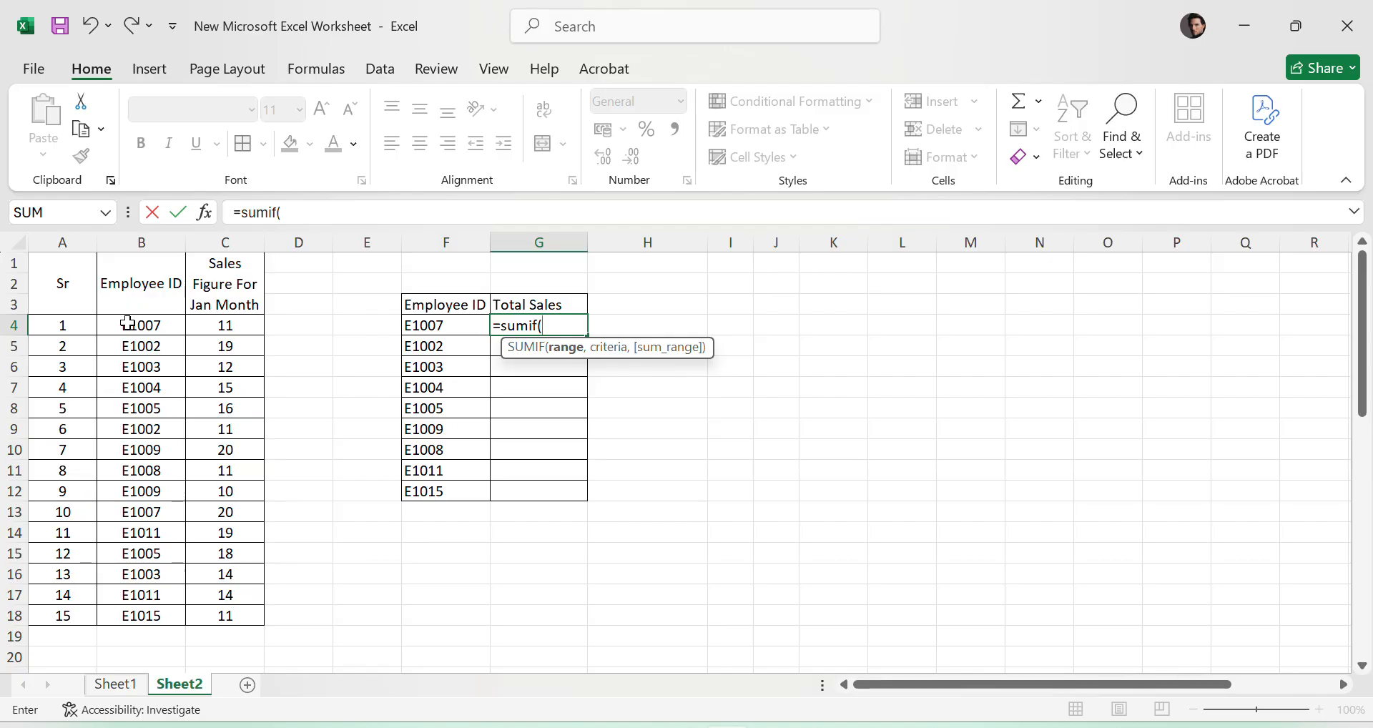
left_click_drag(128, 324, 245, 607)
left_click_drag(542, 326, 589, 326)
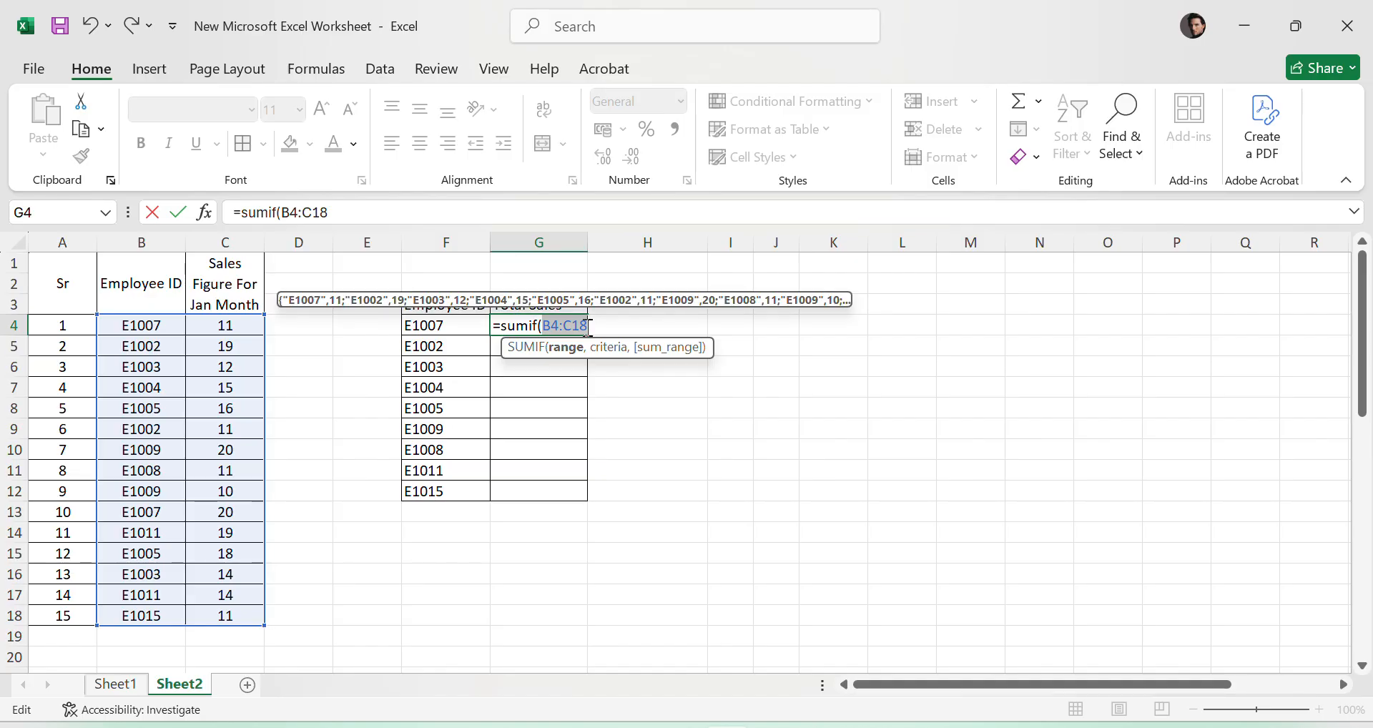
key("F4")
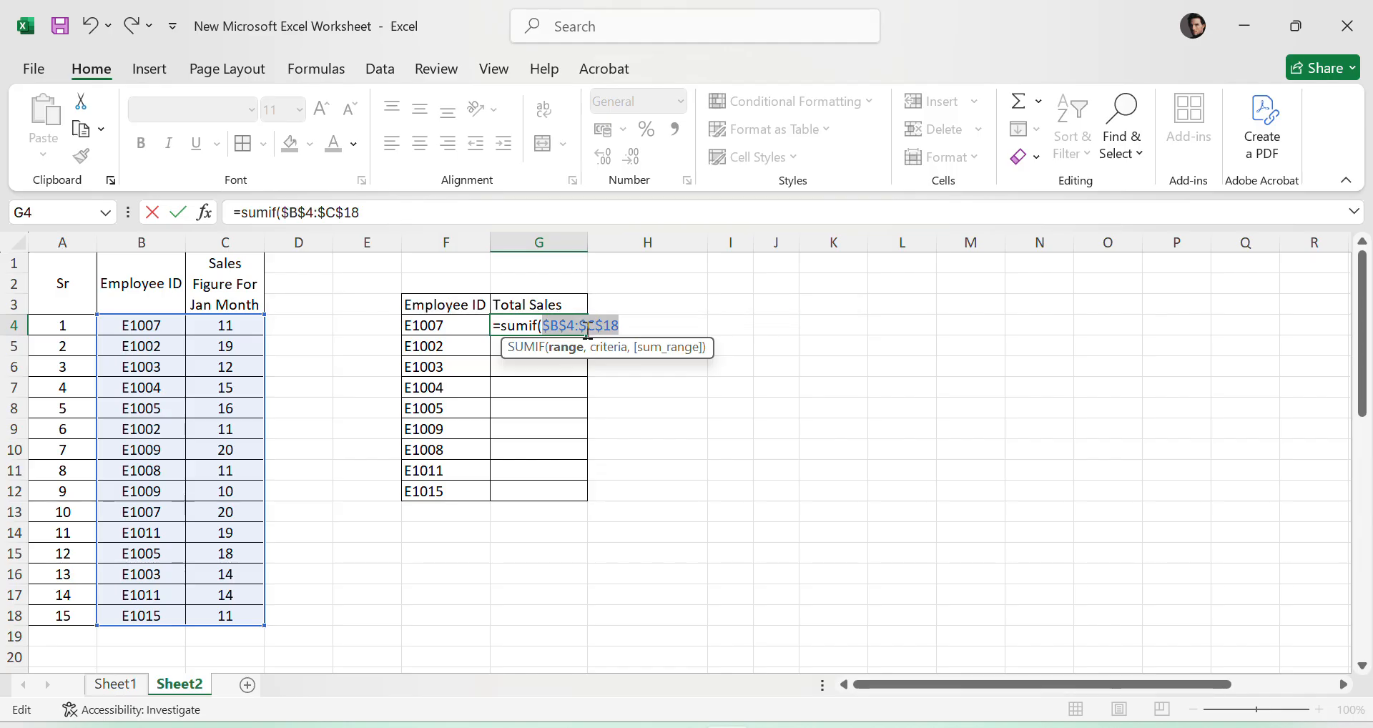
left_click(629, 330)
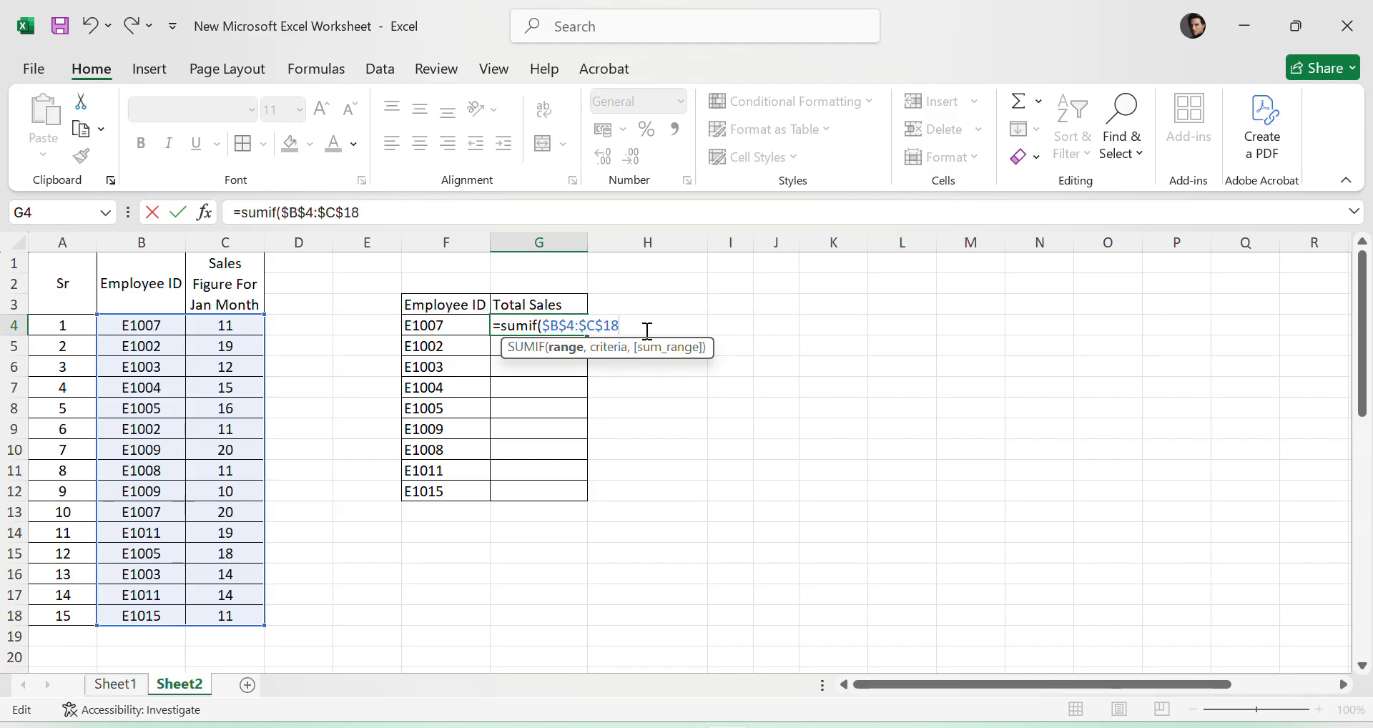
type(",")
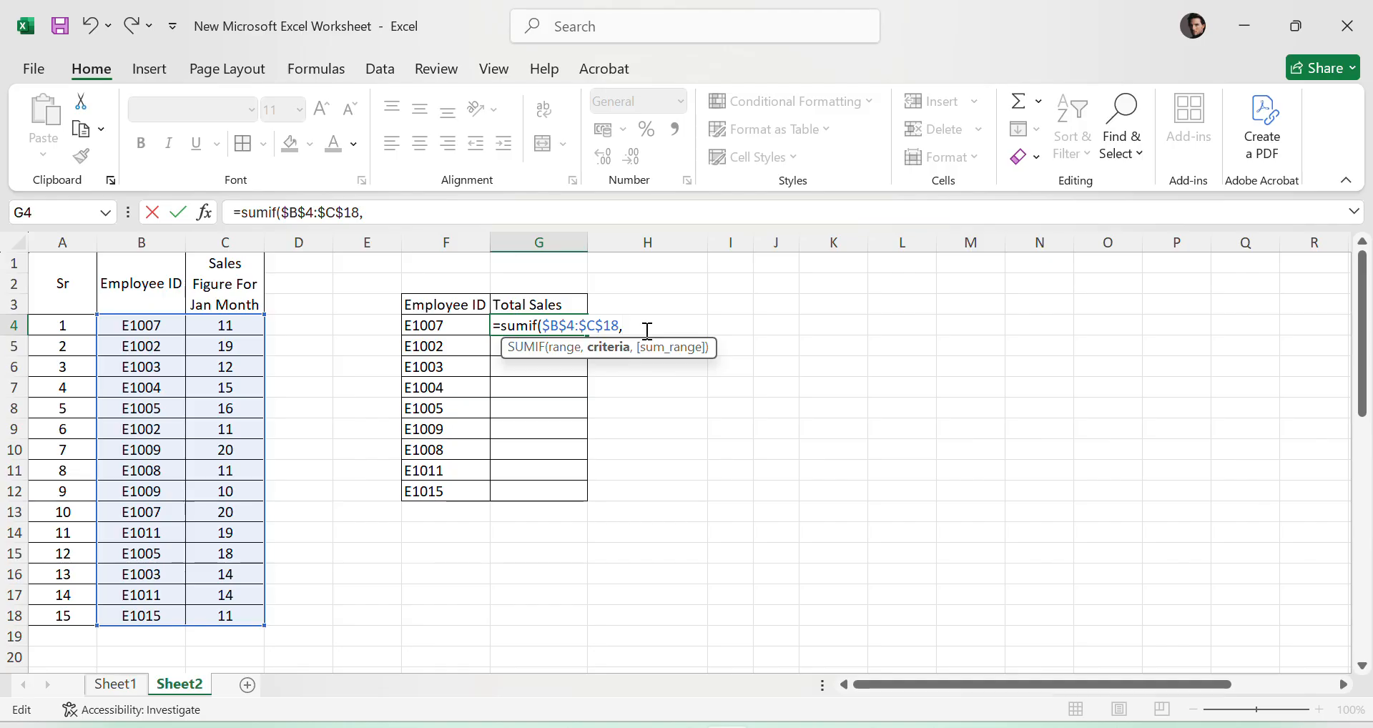
left_click(429, 320)
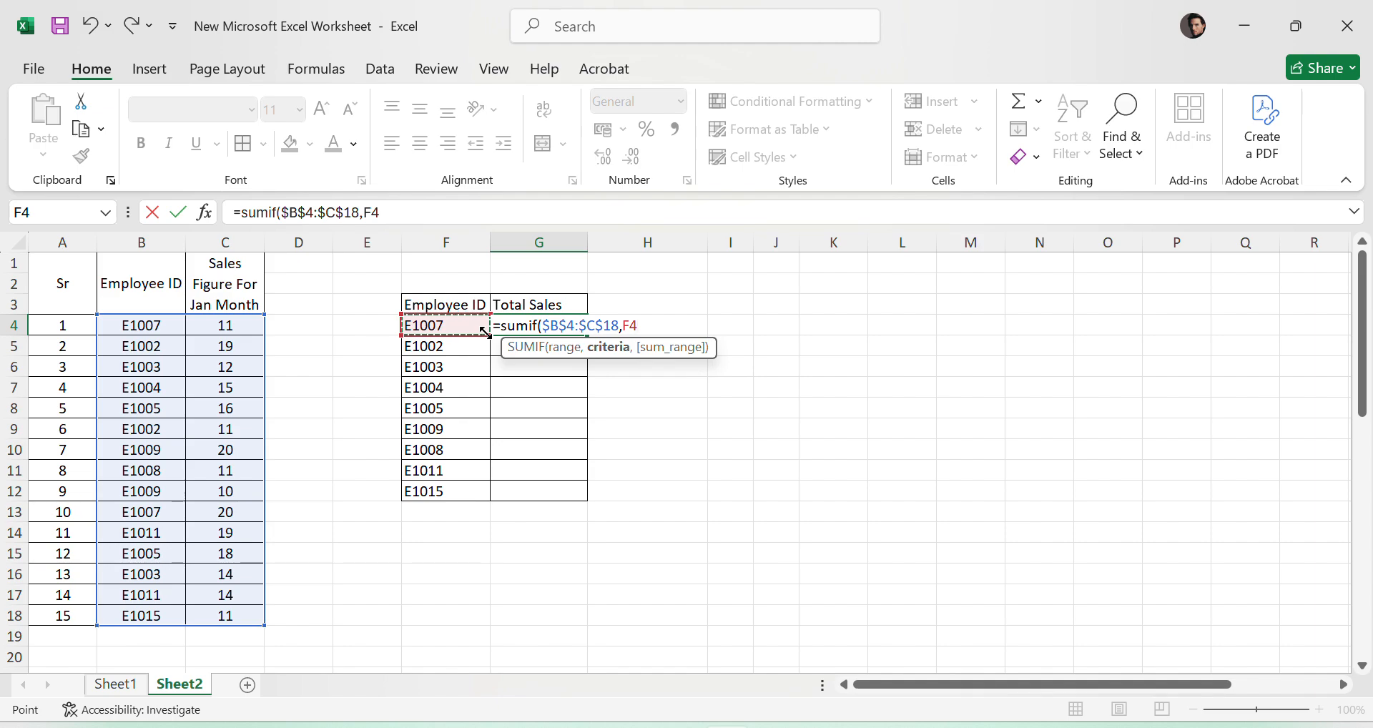
type(",")
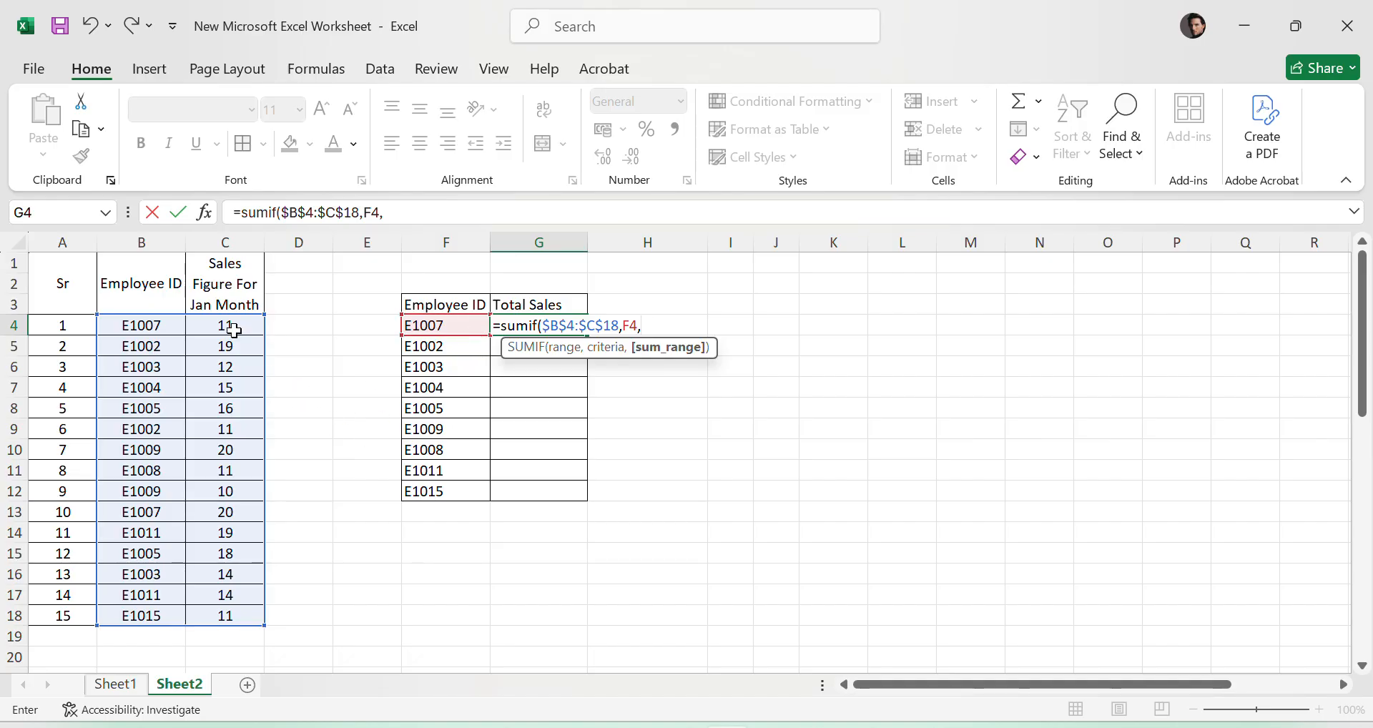
left_click_drag(234, 330, 233, 615)
left_click_drag(393, 213, 447, 217)
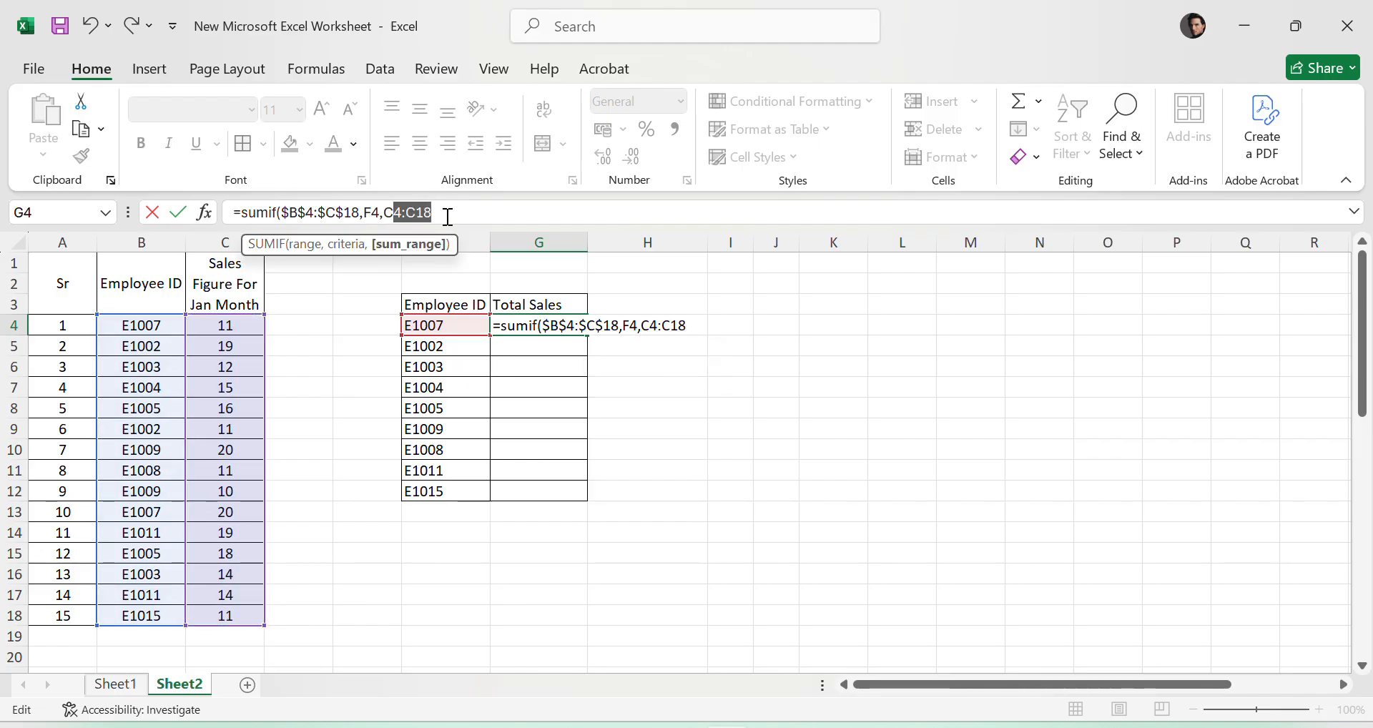
key("F4")
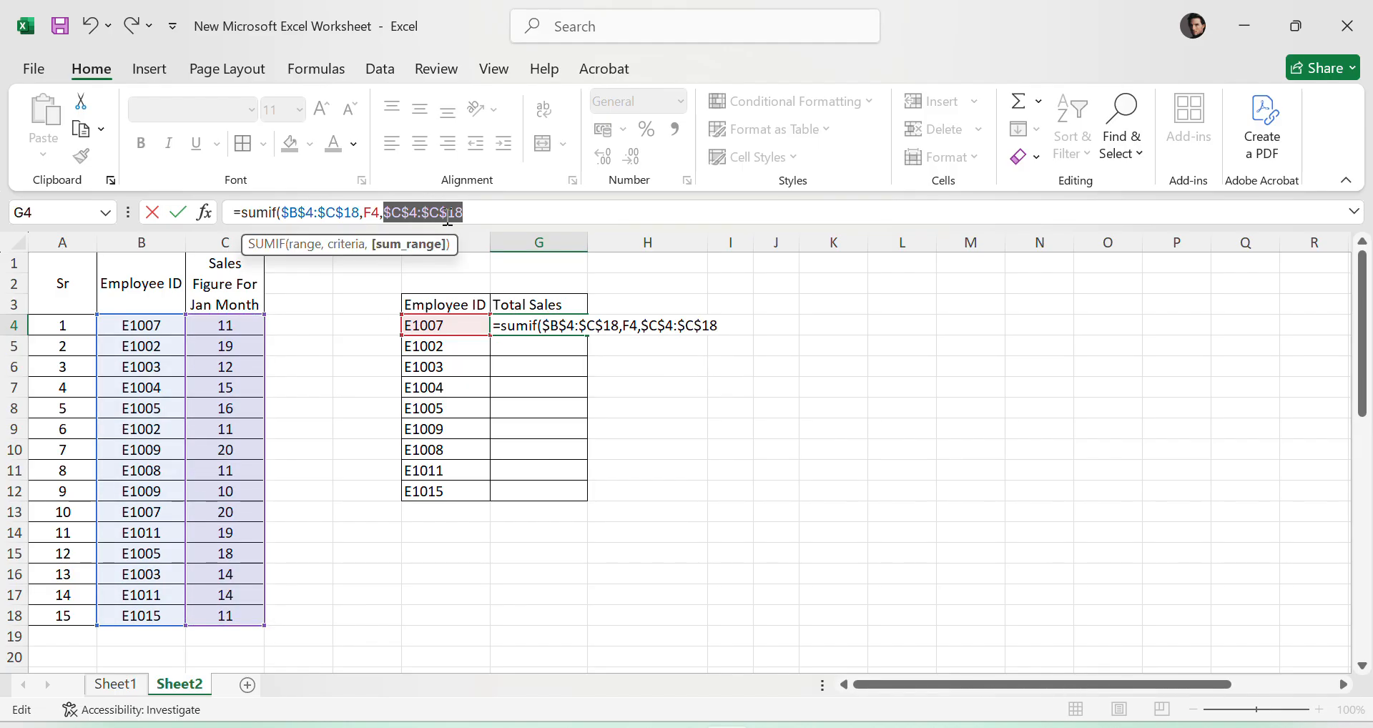
key("BackSpace")
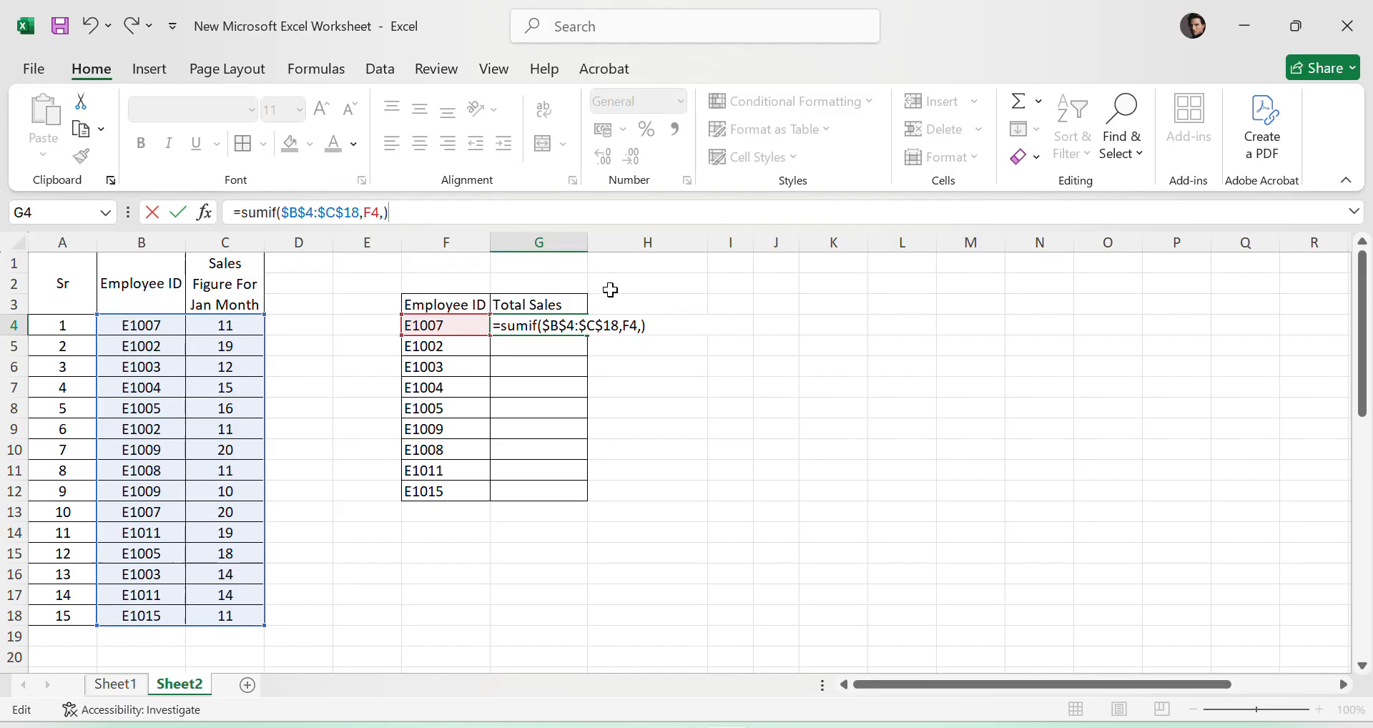
key("BackSpace")
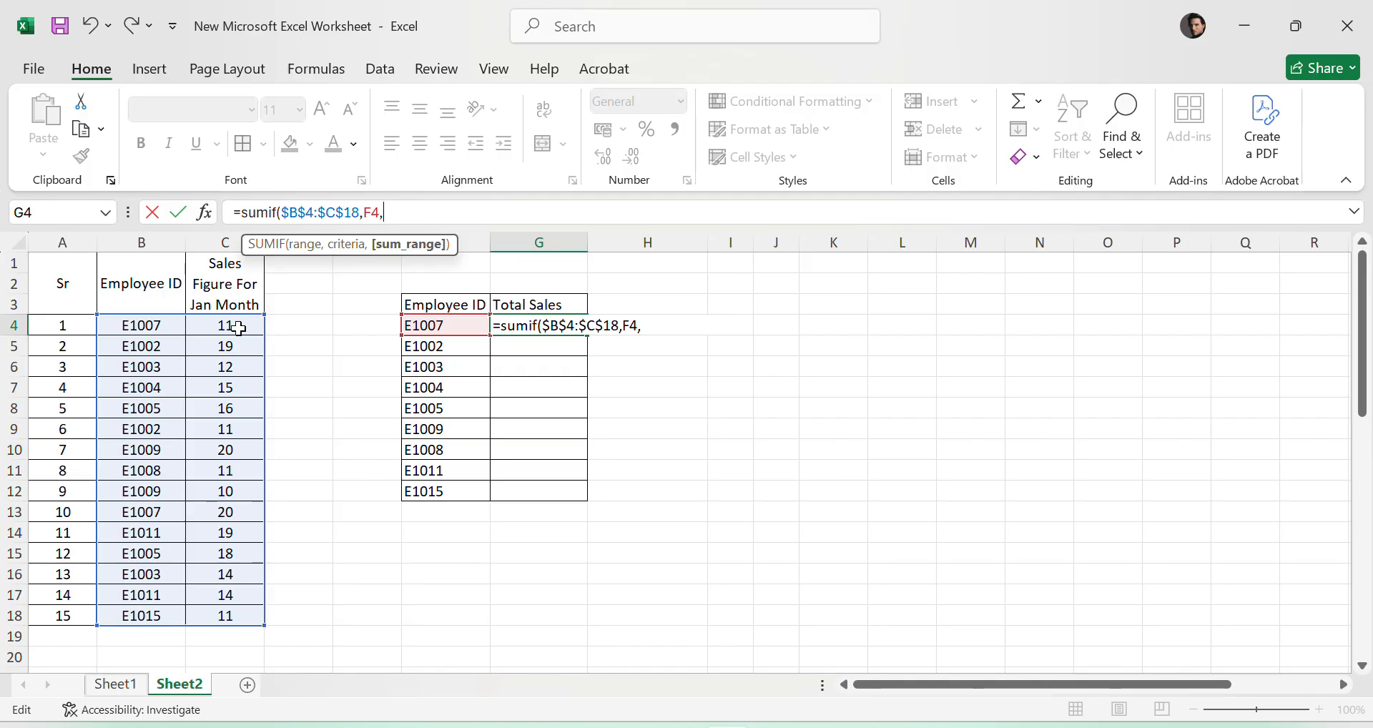
- Complete the SUMIF formula in G4 with the absolute sum range $C$4:$C$18
left_click_drag(239, 329, 251, 620)
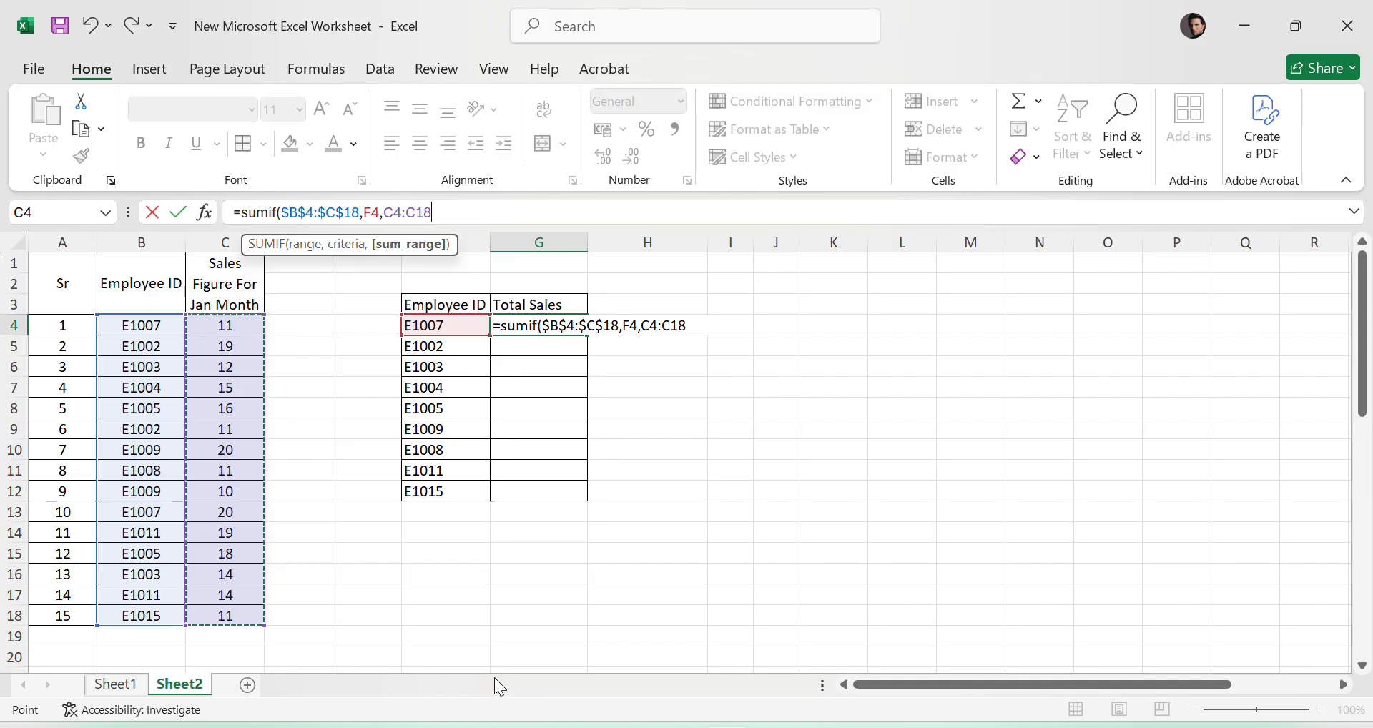
left_click_drag(433, 213, 392, 215)
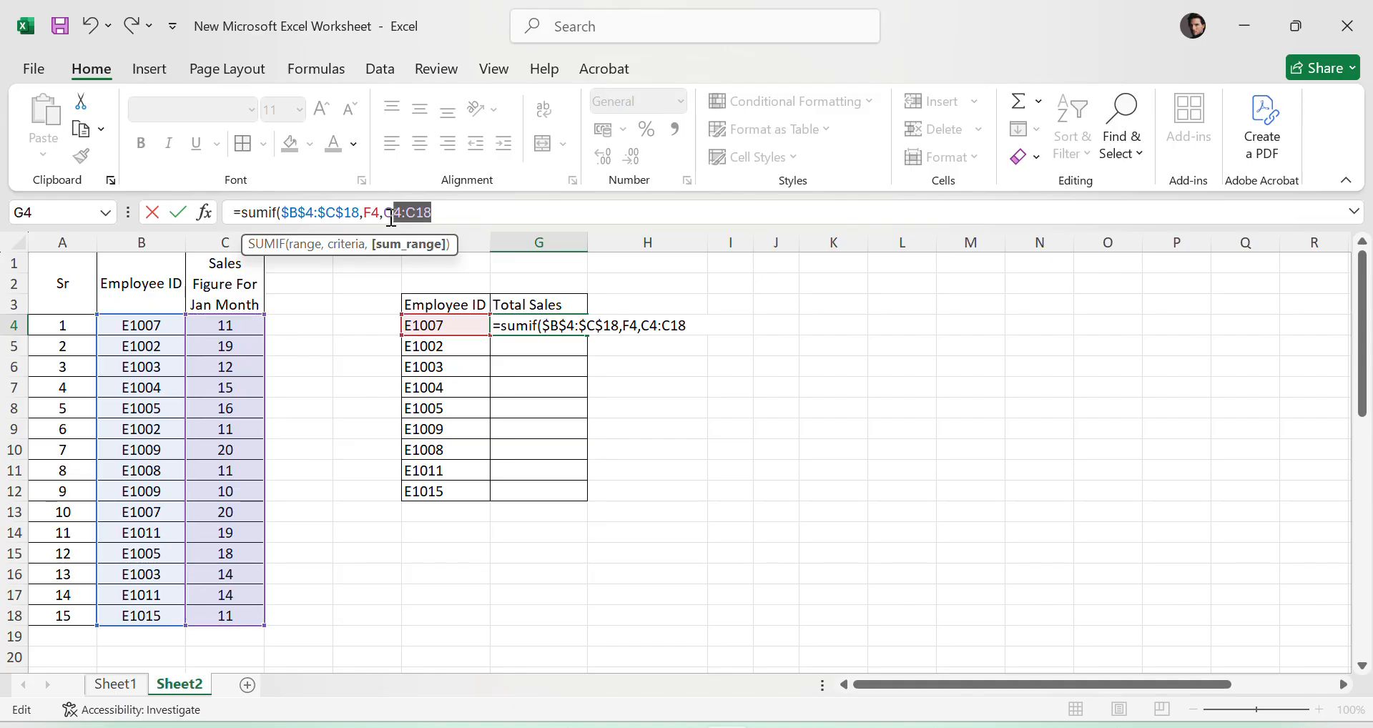
key("F4")
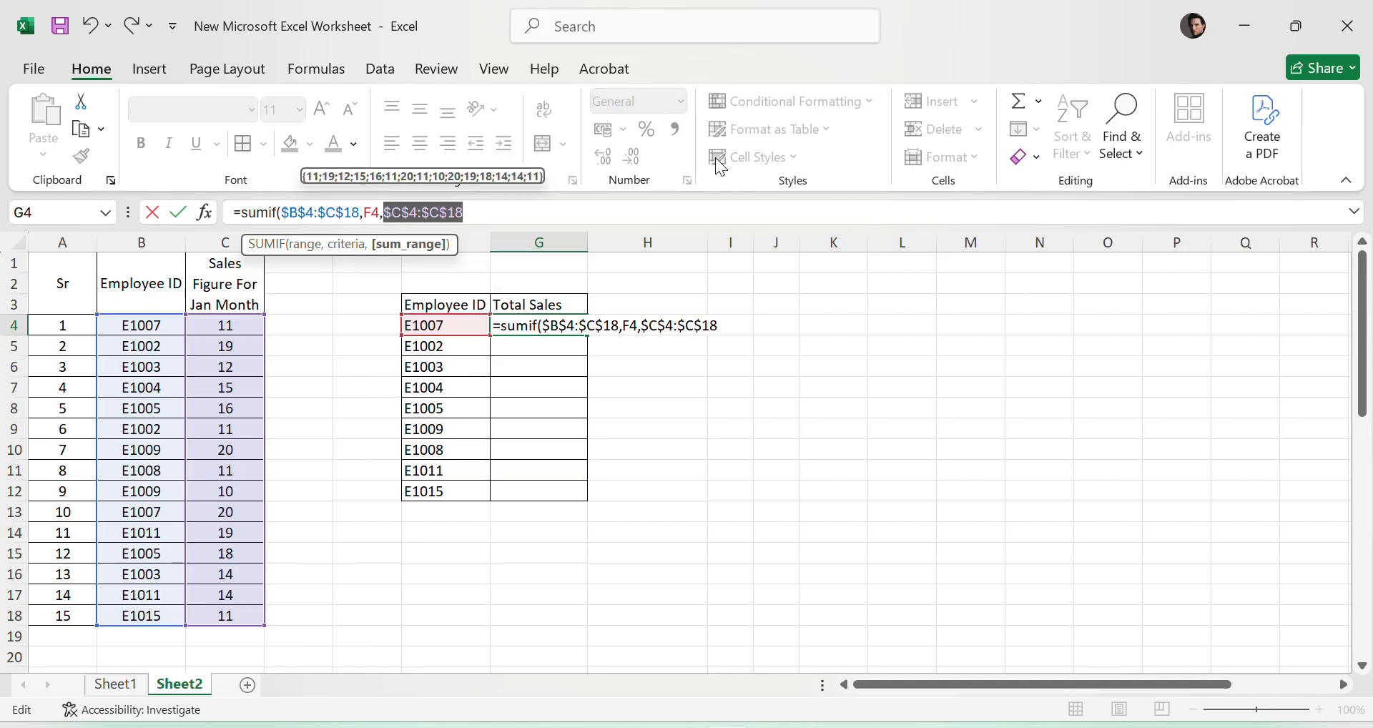
left_click(507, 208)
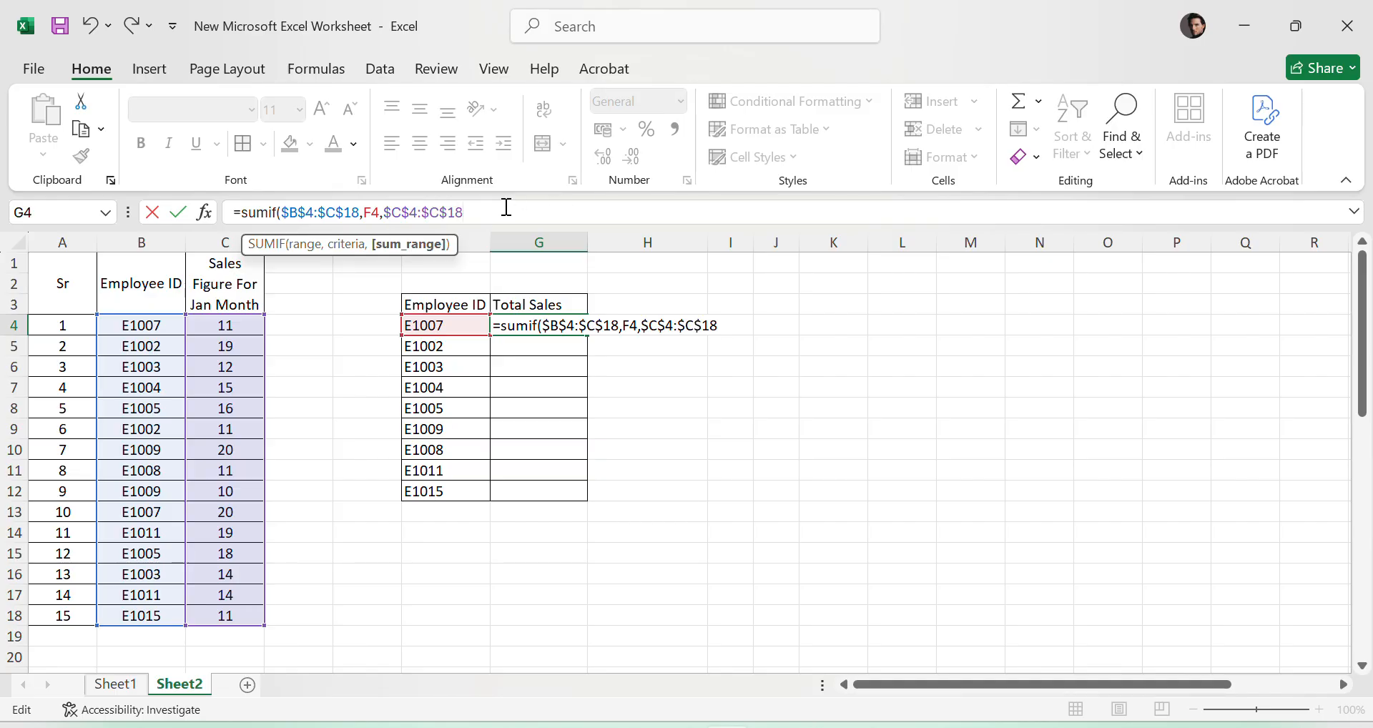
type(")")
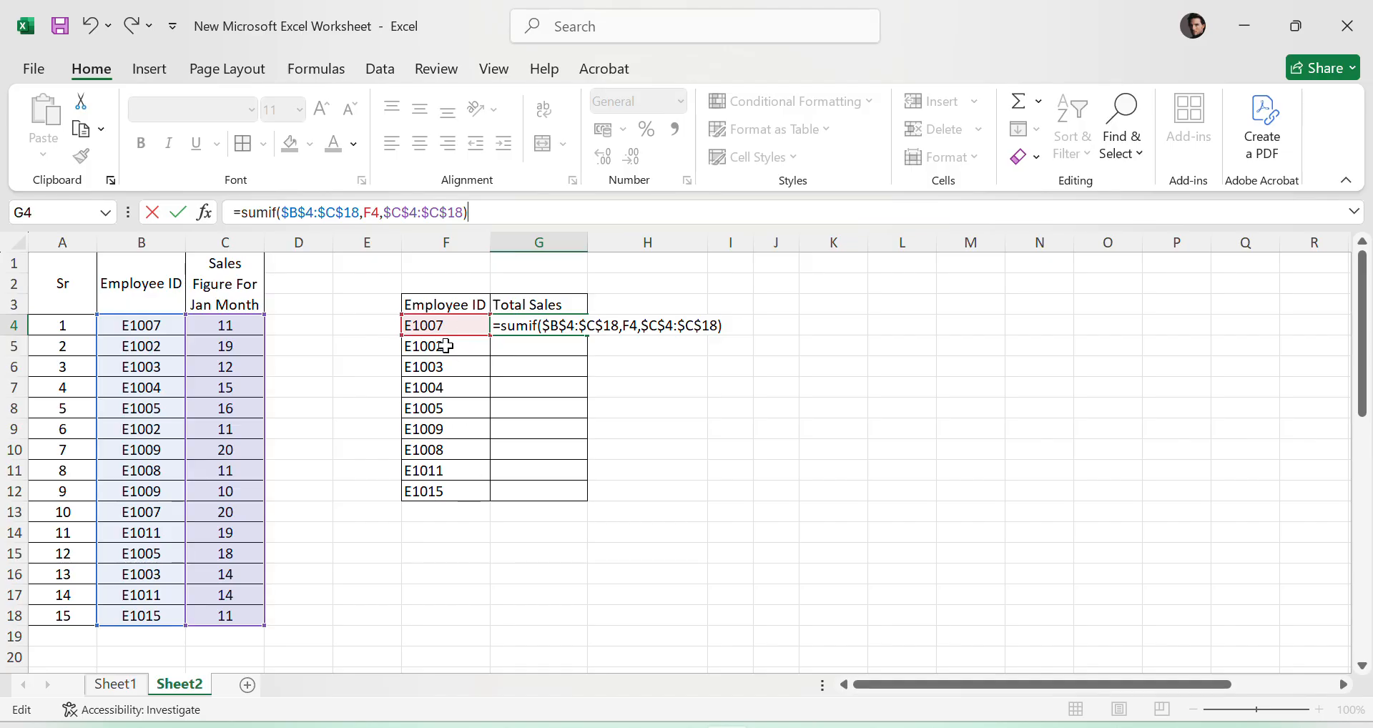
key("Return")
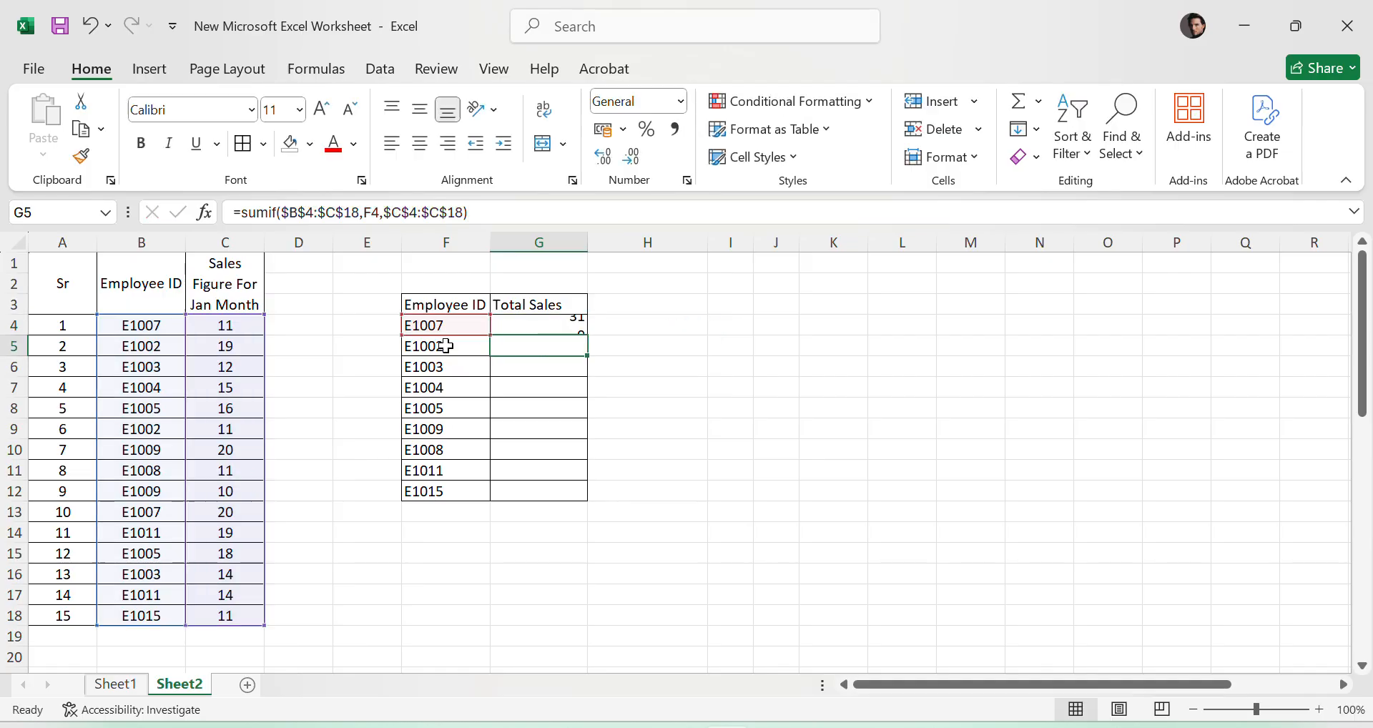
- Fill the SUMIF formula from G4 down through G12 for the remaining employee IDs
left_click(555, 320)
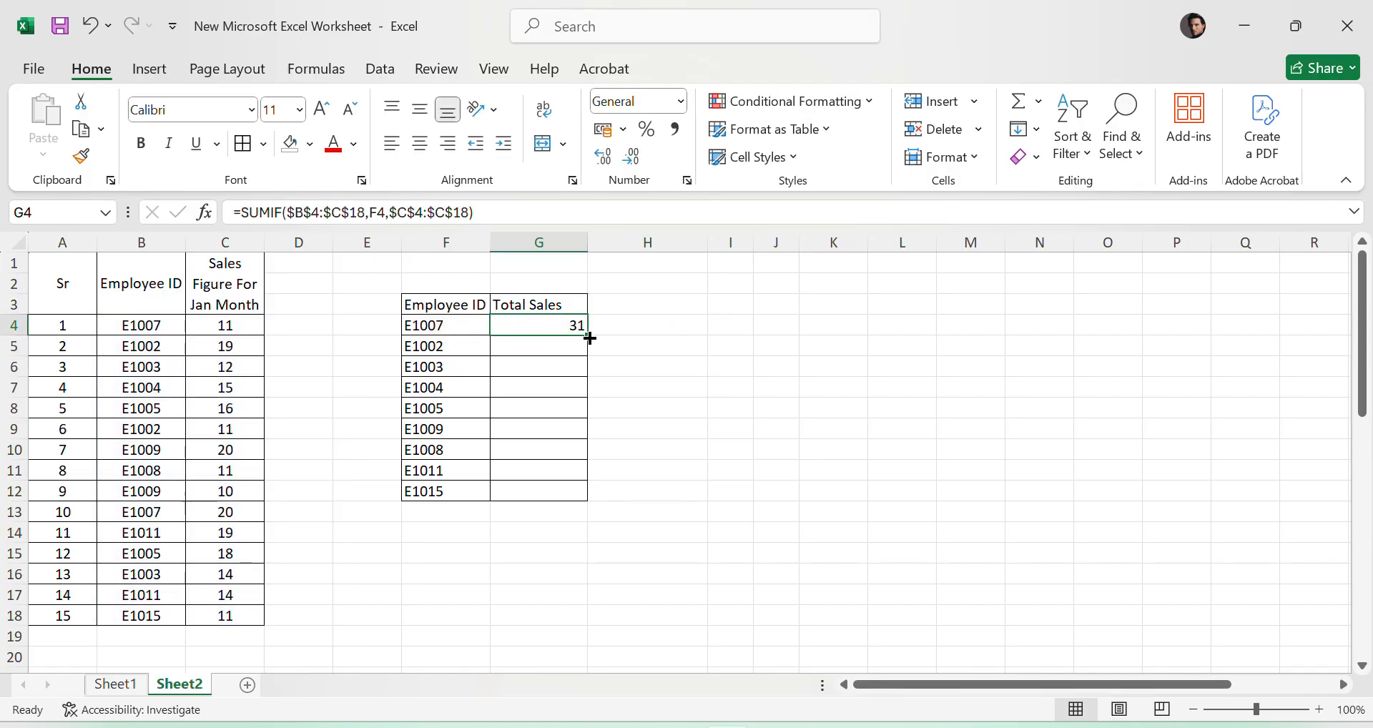
left_click_drag(587, 335, 619, 495)
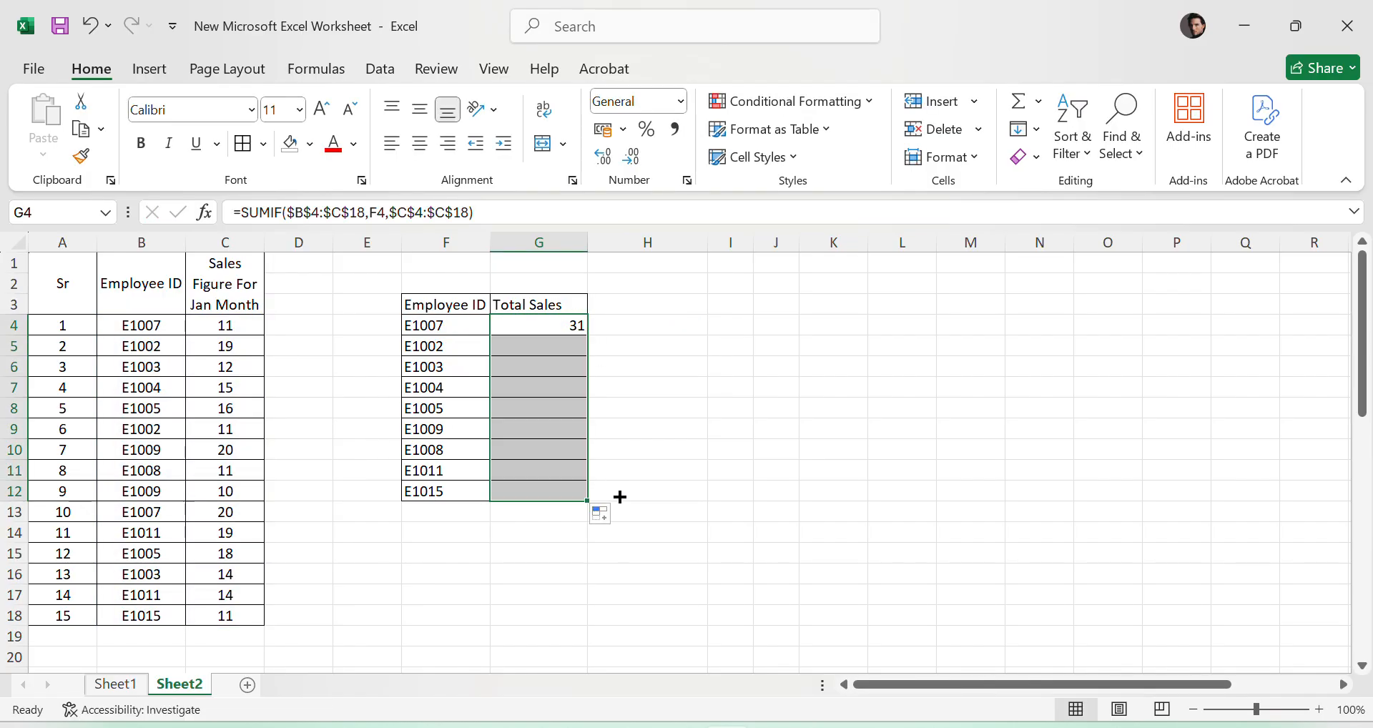
left_click(961, 529)
- Fill the E1002 entries in B5:C5 and B9:C9 red
left_click(463, 350)
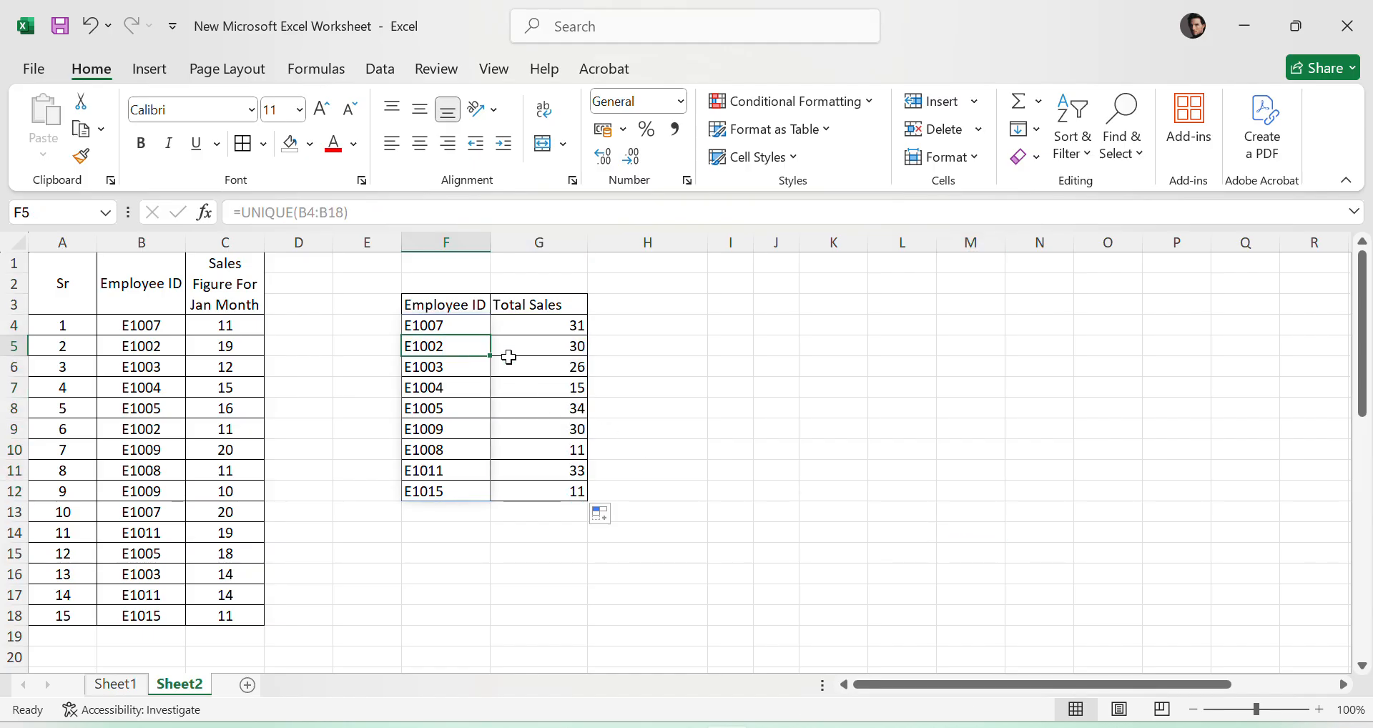
left_click(554, 350)
left_click_drag(152, 348, 254, 347)
left_click(310, 143)
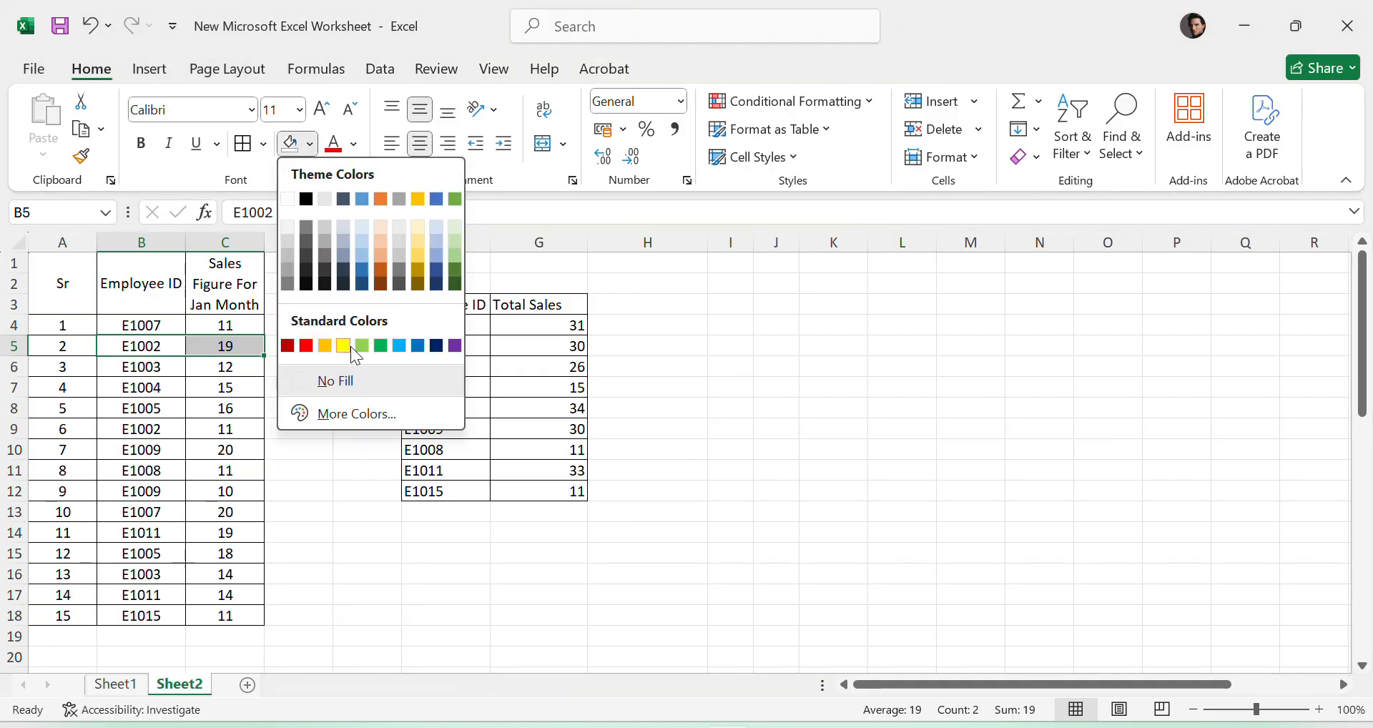
left_click(308, 345)
left_click(410, 558)
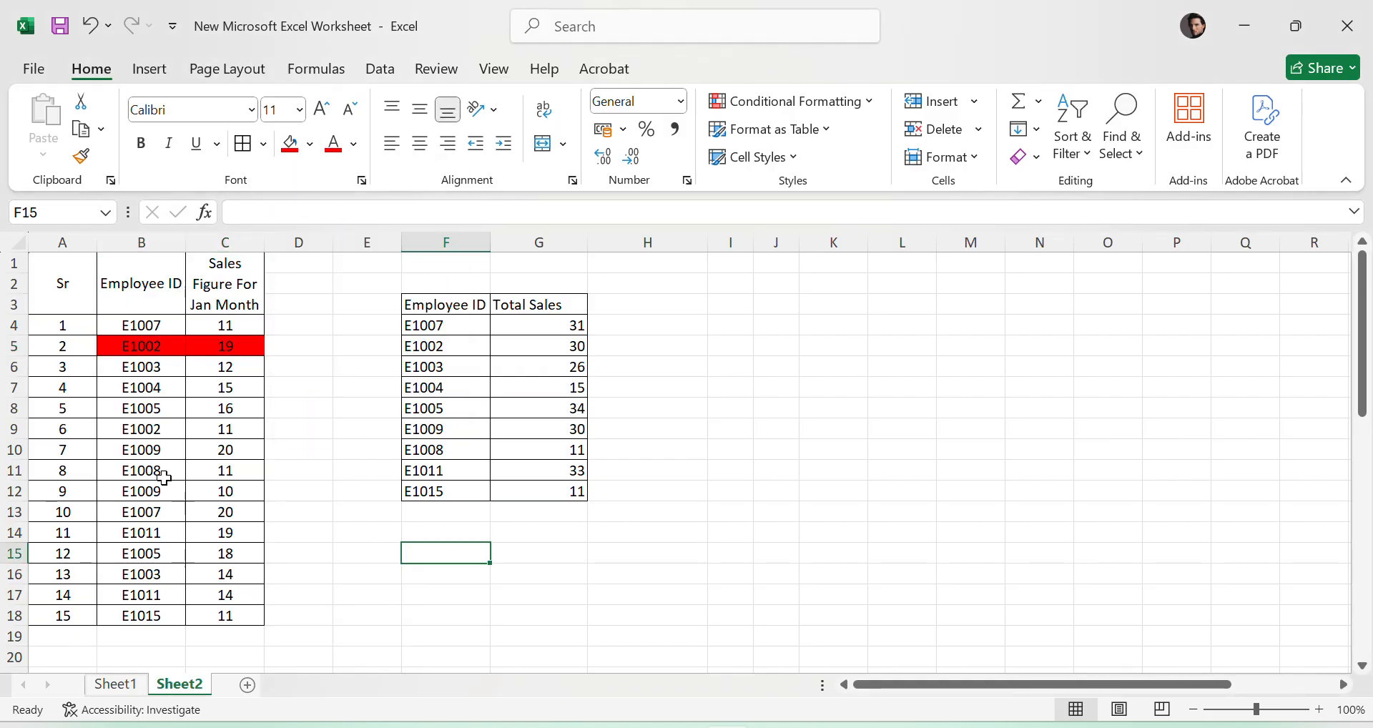
left_click_drag(147, 427, 229, 427)
left_click(290, 146)
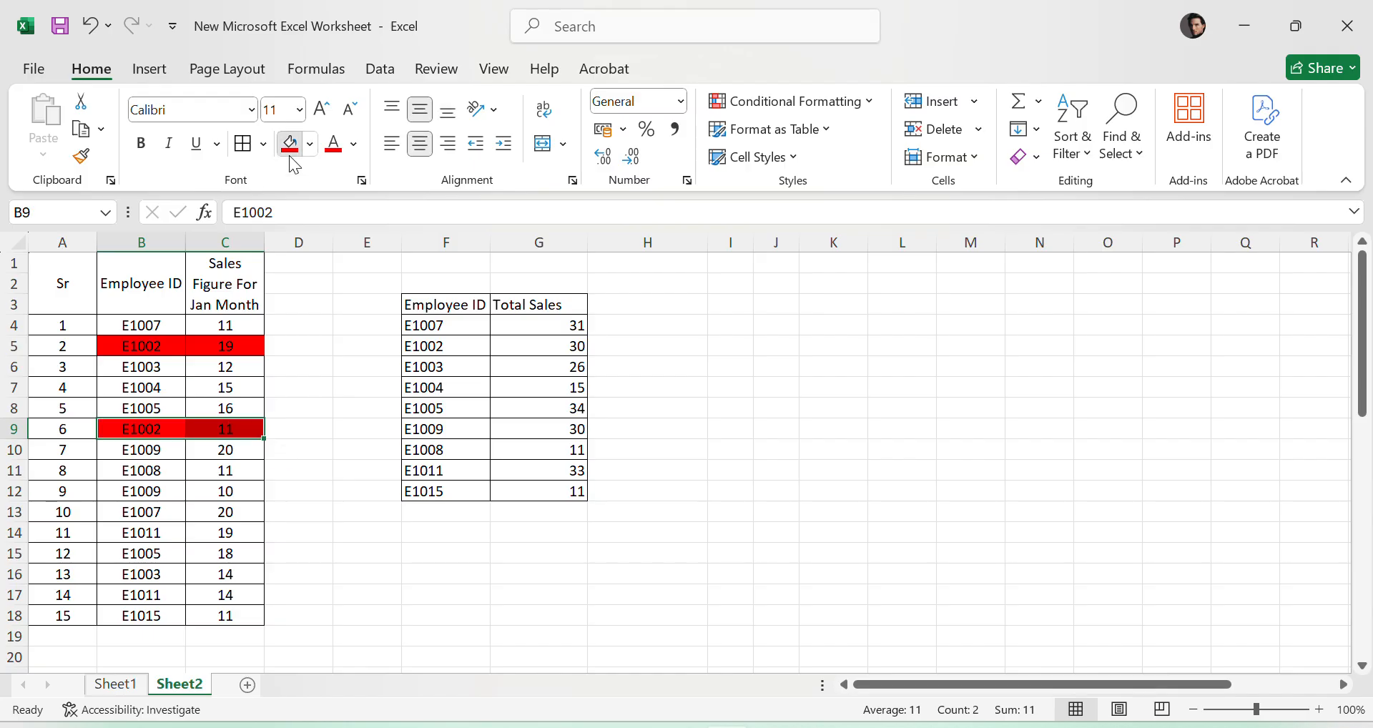
left_click(347, 521)
- Copy the E1002 ID from B9 into B15 and fill B15:C15 red
left_click(152, 425)
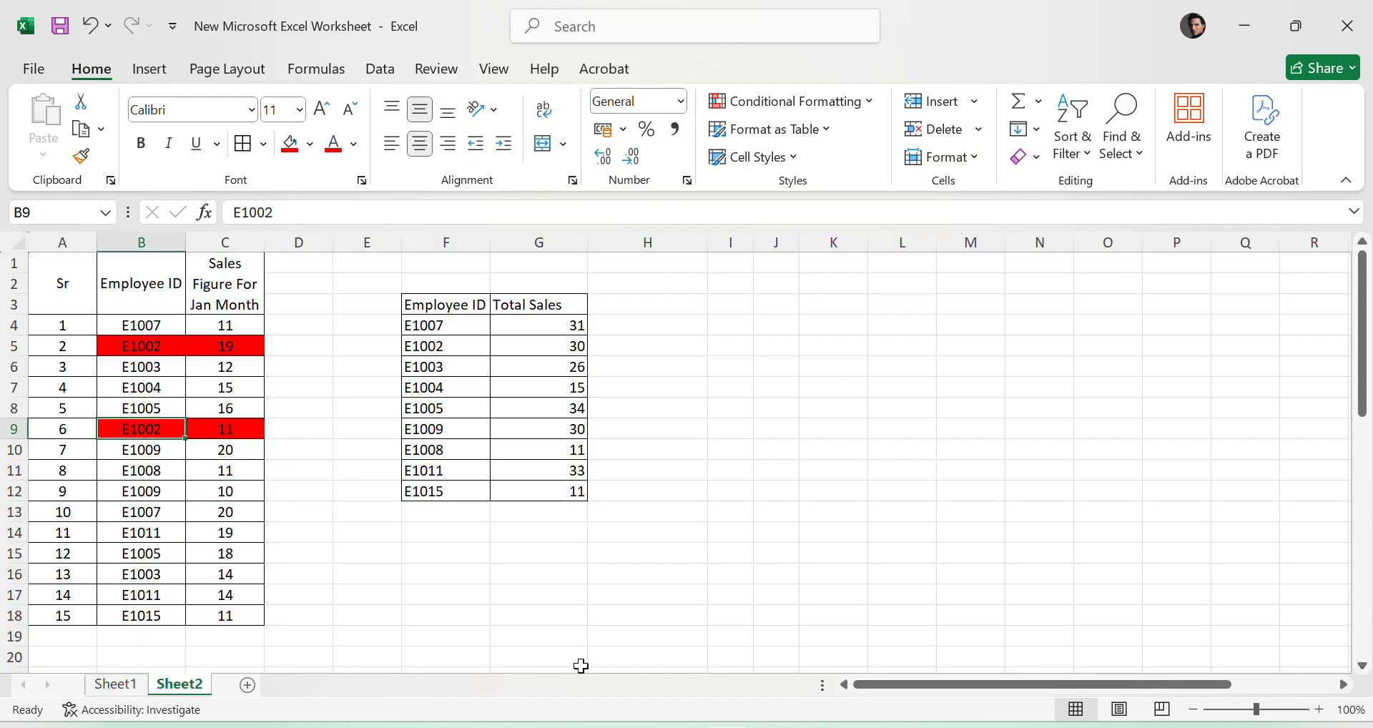
key("ctrl+c")
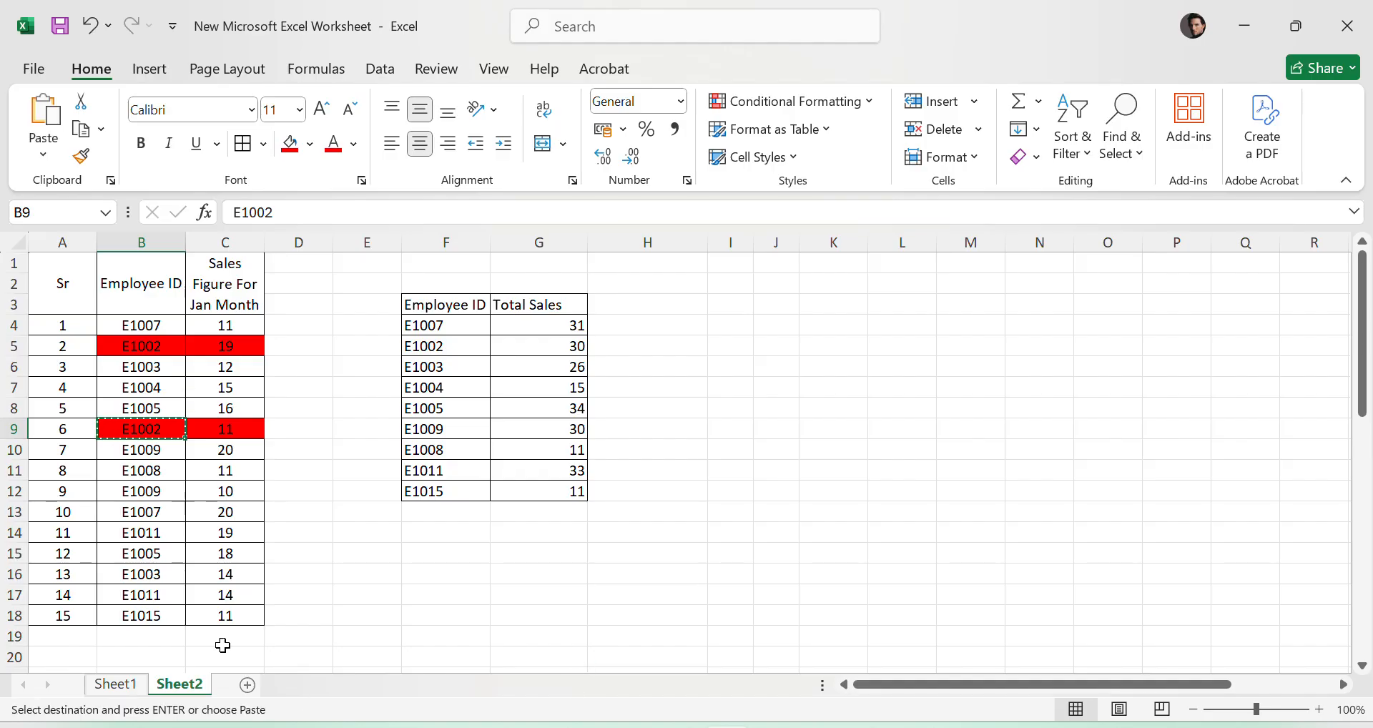
left_click(155, 558)
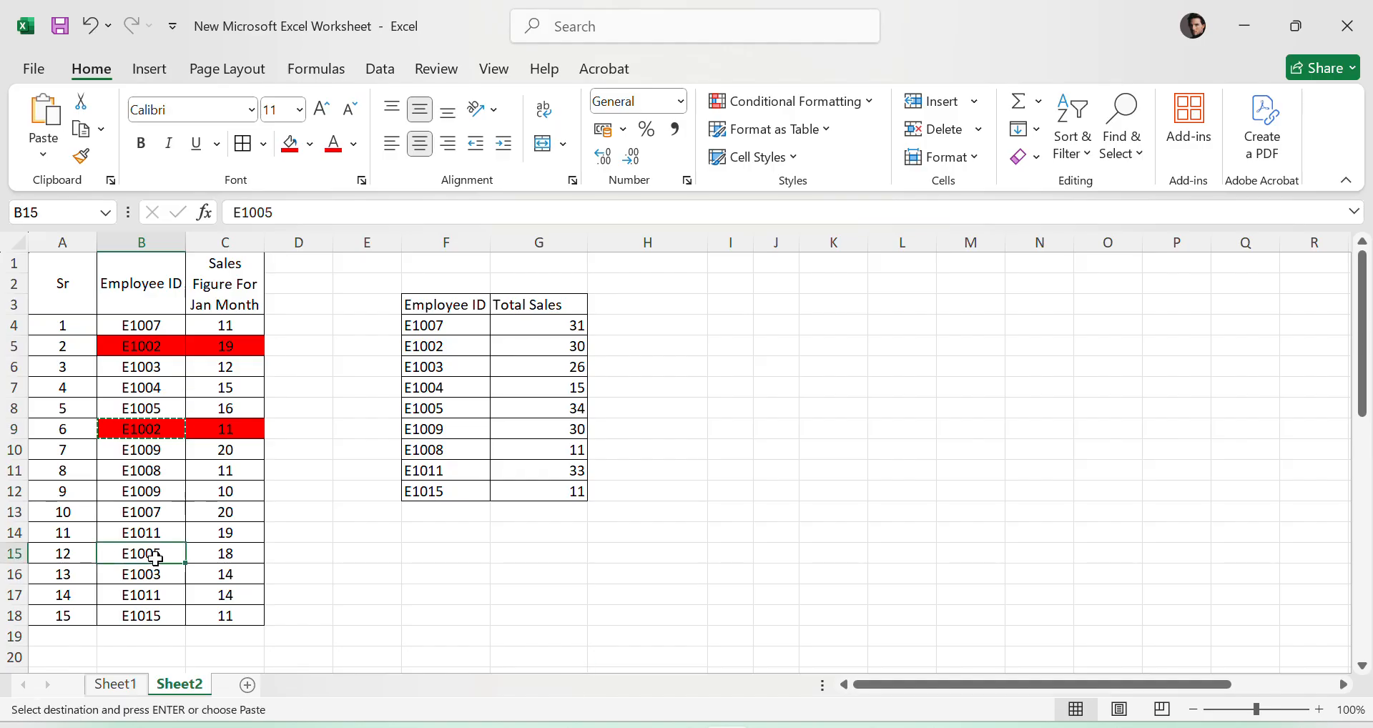
key("ctrl+v")
left_click_drag(169, 555, 222, 555)
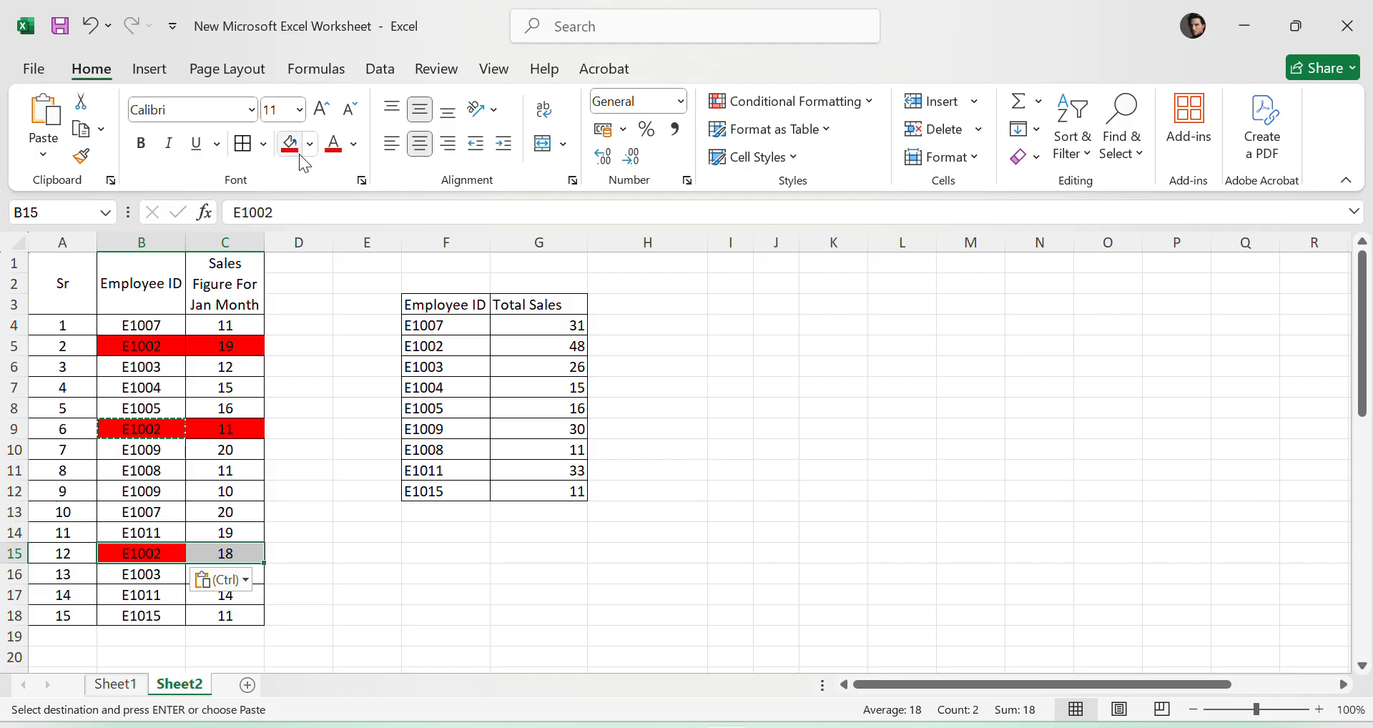
left_click(291, 145)
- Check the highlighted E1002 sales figures in C5, C9 and C15 against the E1002 total in G5
left_click(229, 349)
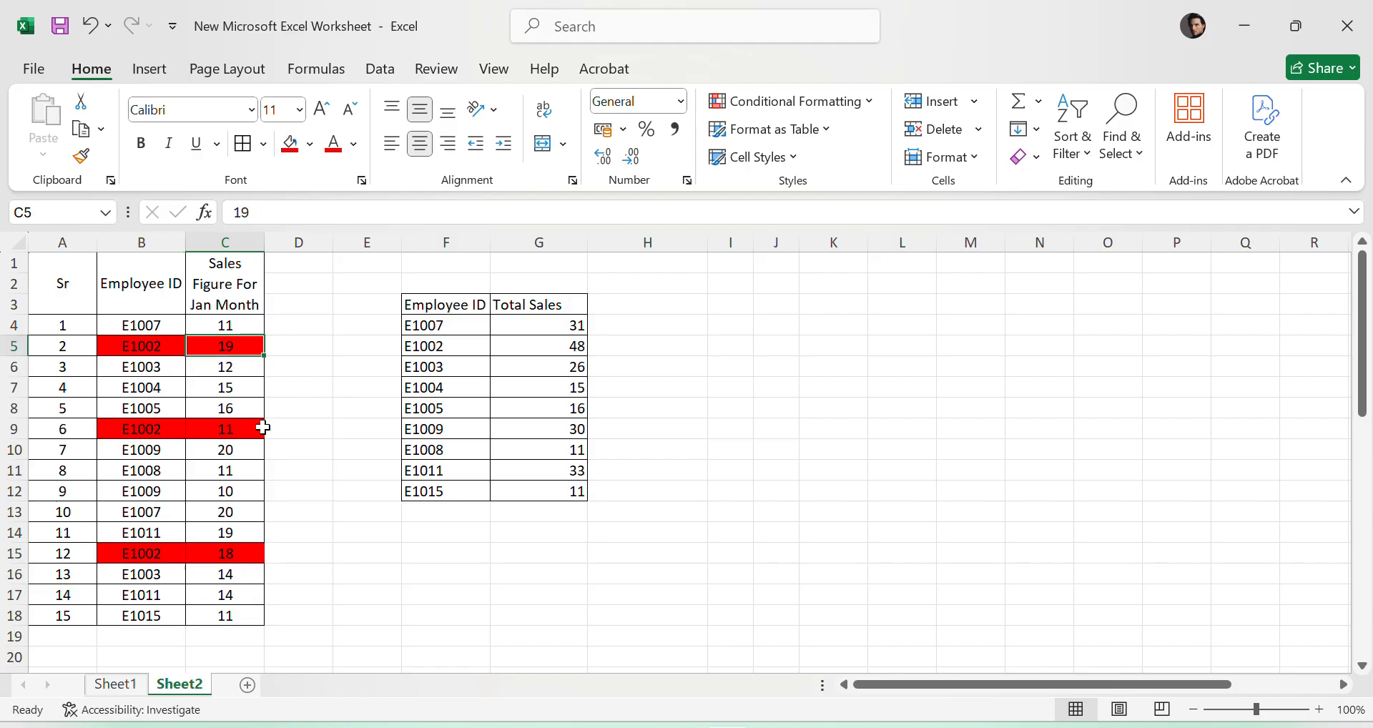
left_click(262, 428)
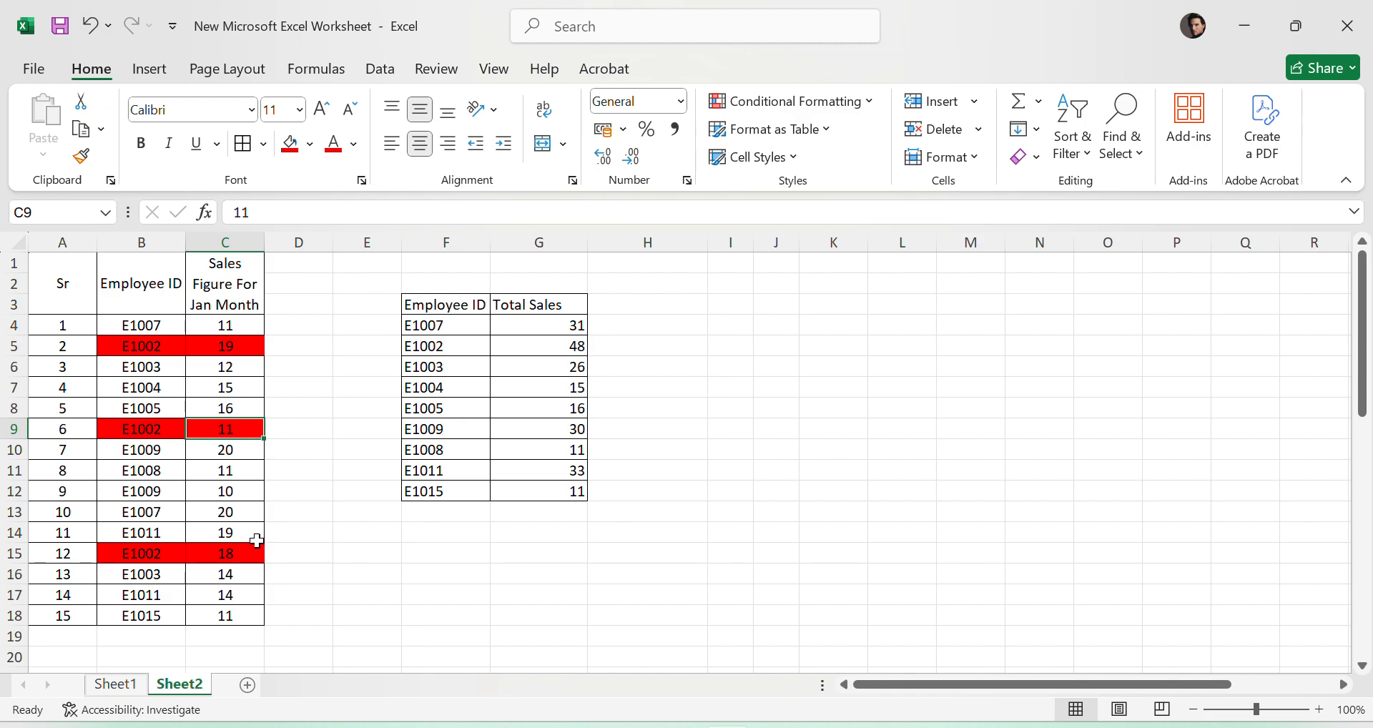
left_click(224, 552)
left_click(583, 330)
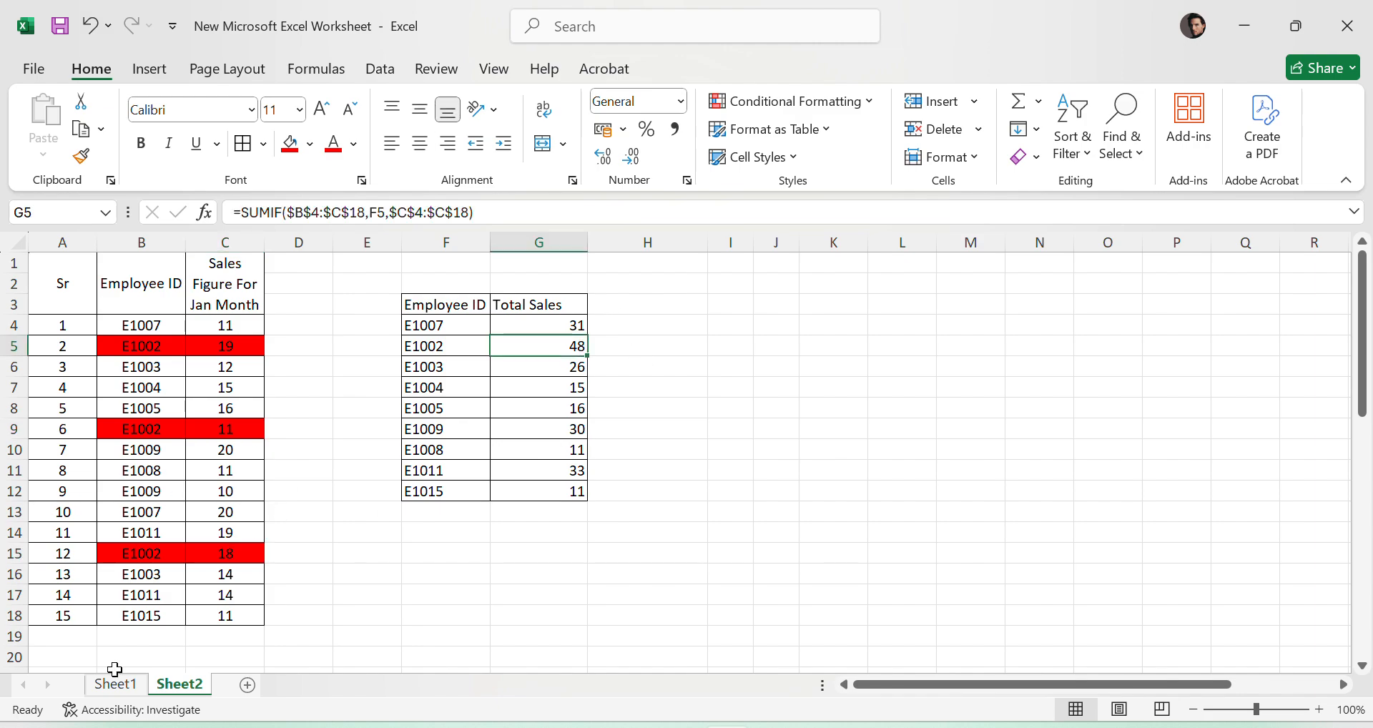
- Change the employee ID in B18, the last record of the sales table, to E1009
left_click(160, 621)
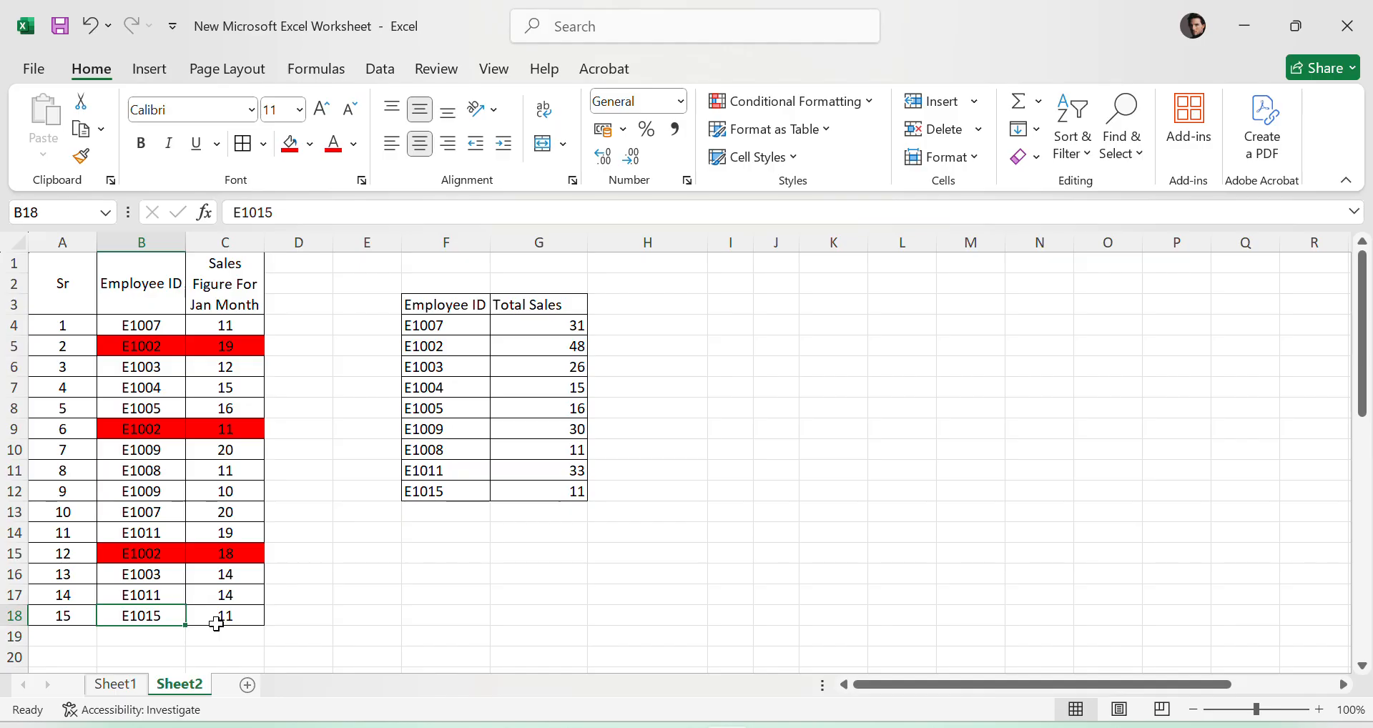
double_click(171, 617)
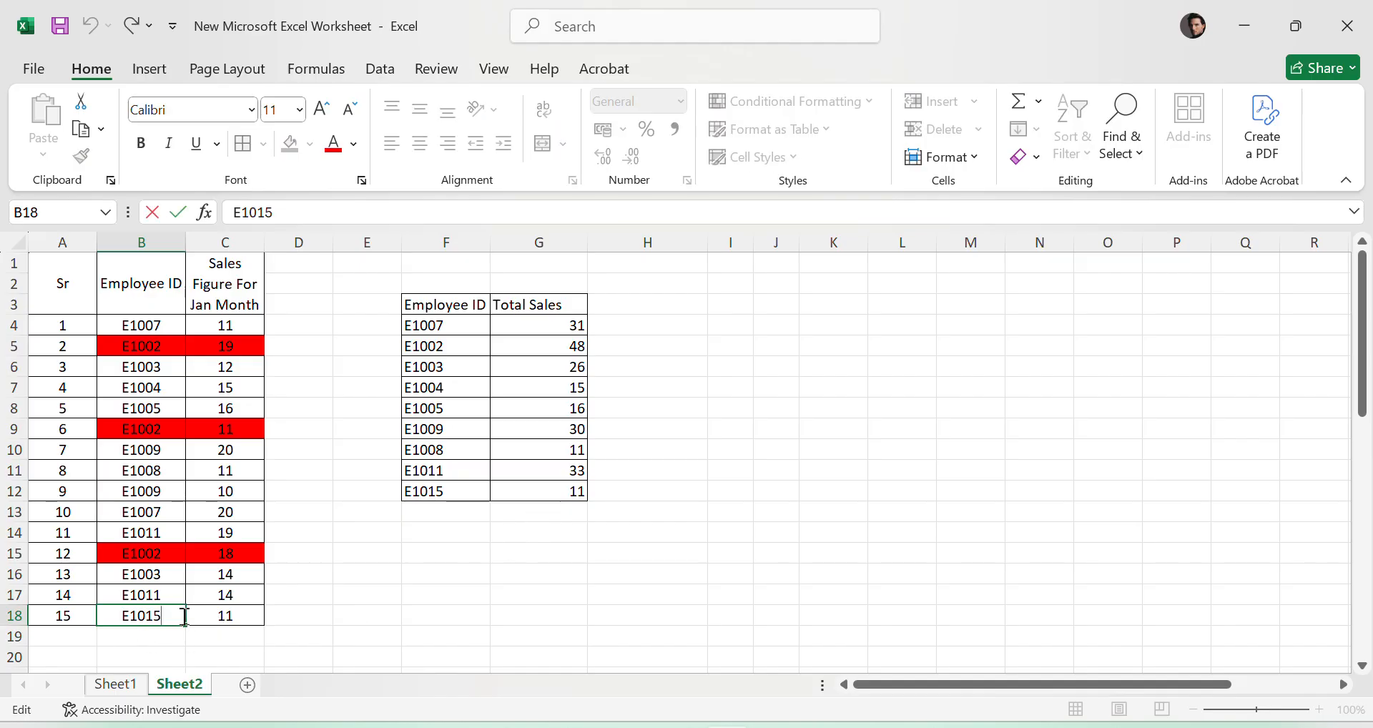
left_click_drag(184, 616, 143, 616)
type("09")
key("Return")
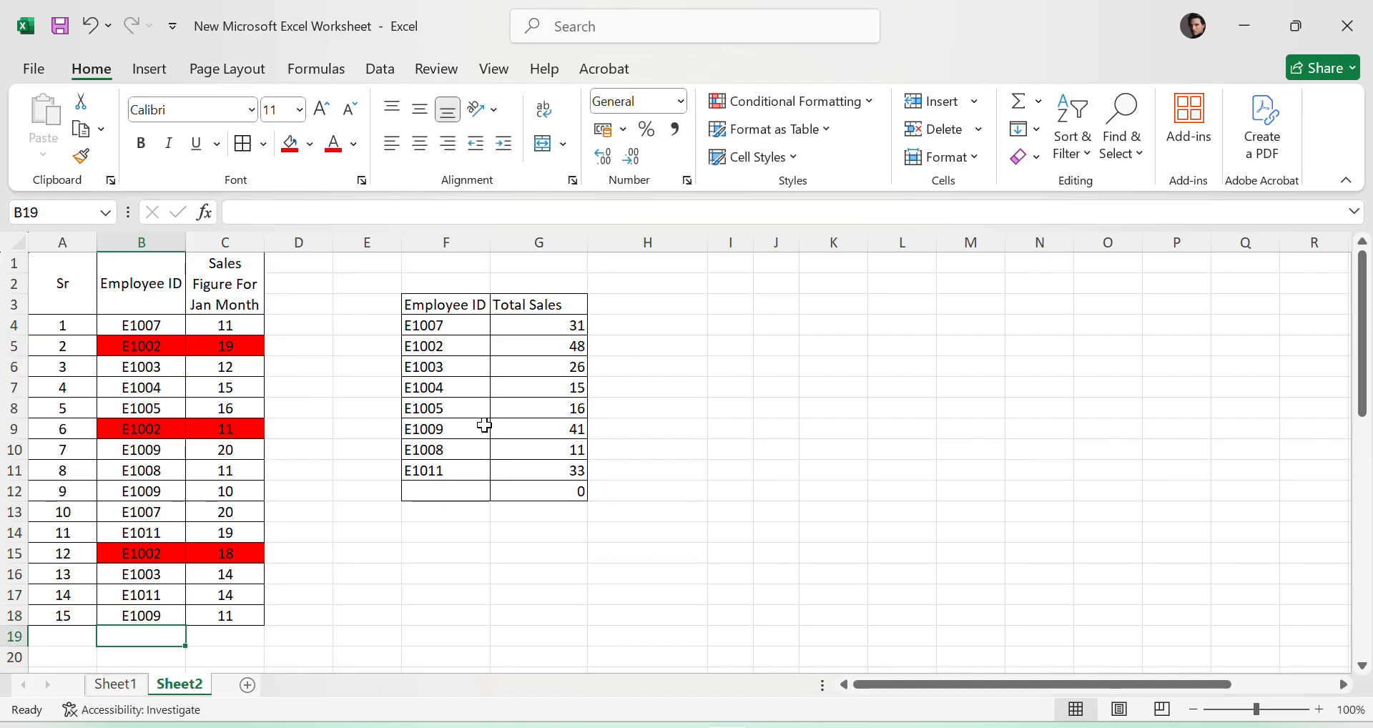
- Examine how the unique employee IDs in F4:F12 and their totals in G4:G12 respond to the changed ID
left_click(141, 613)
left_click(449, 489)
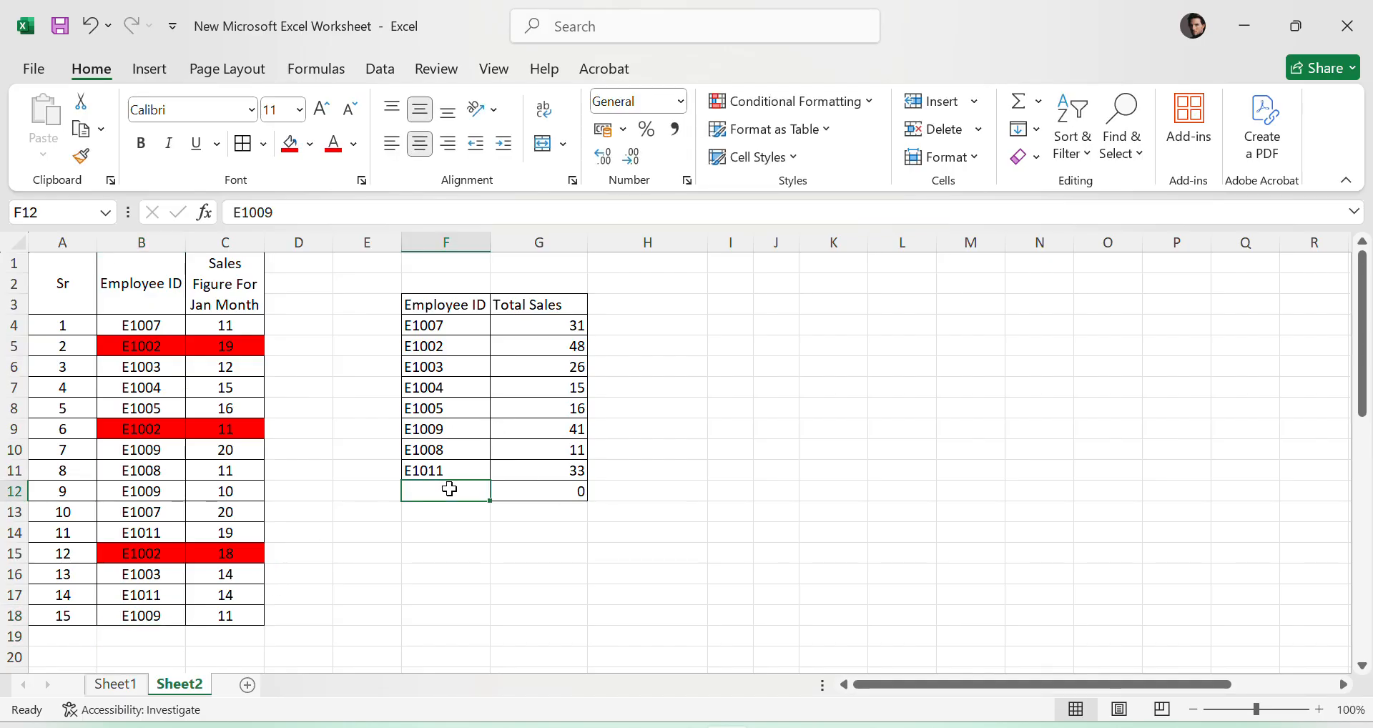
left_click_drag(450, 490, 579, 493)
left_click(488, 552)
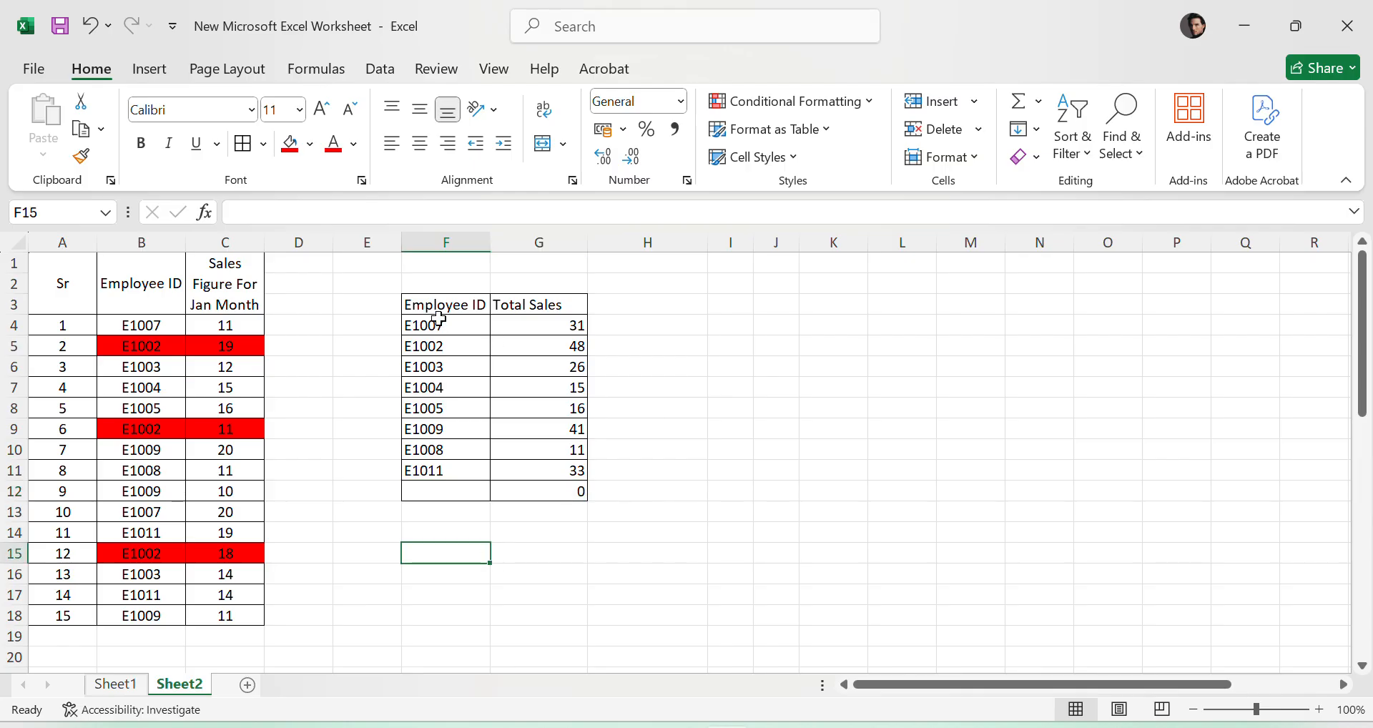
left_click_drag(439, 315, 570, 475)
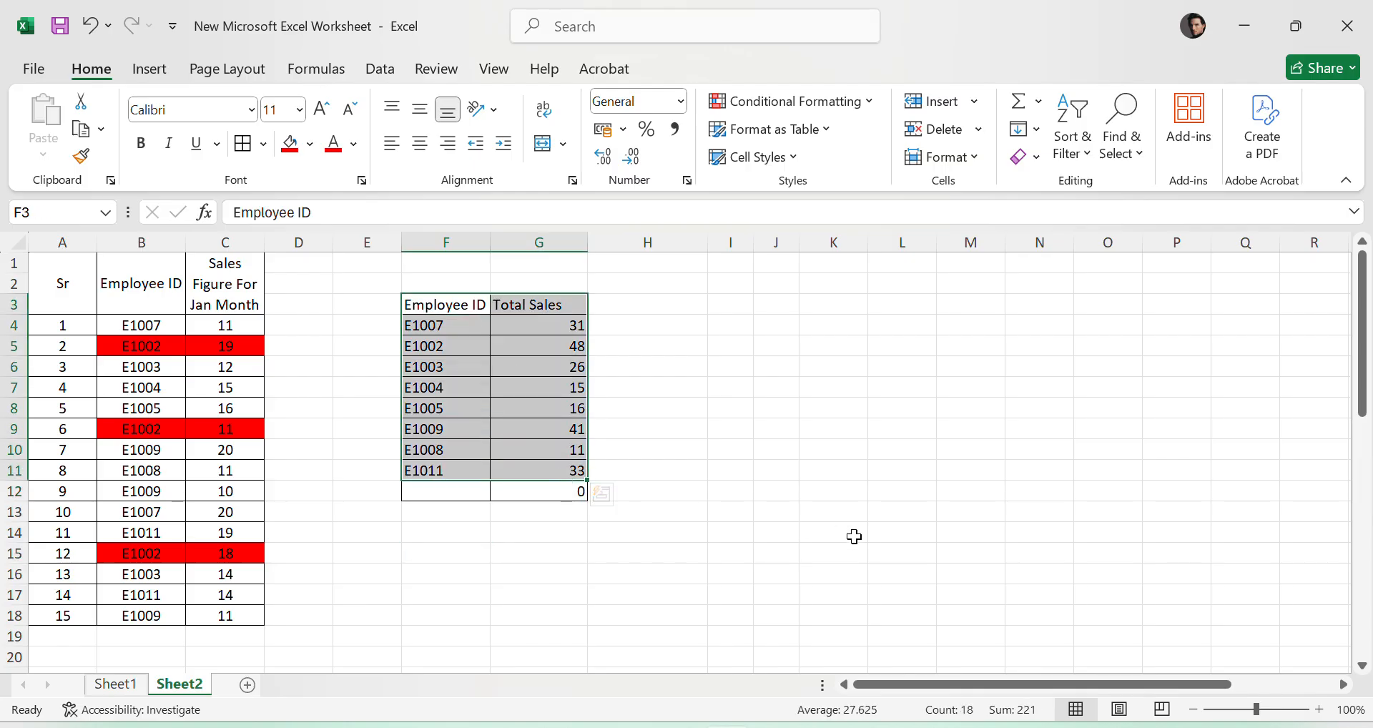
left_click(989, 407)
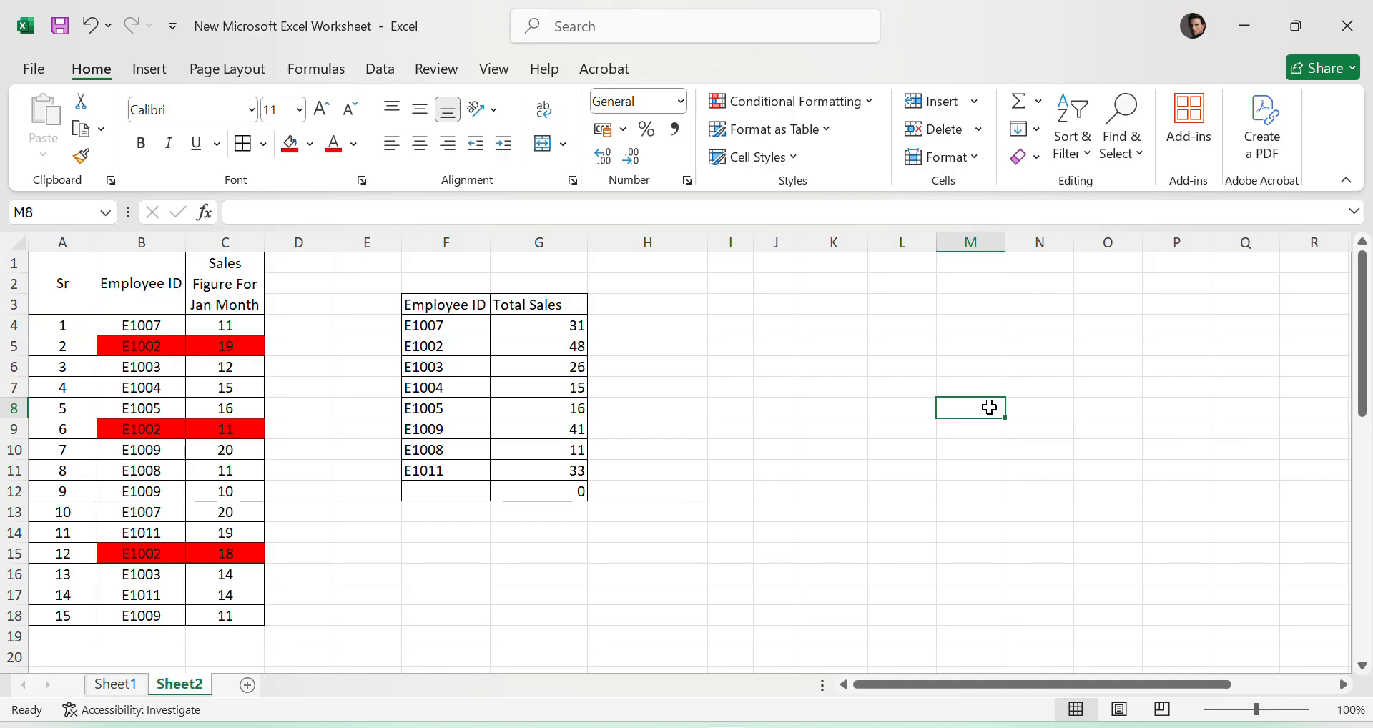
left_click(771, 509)
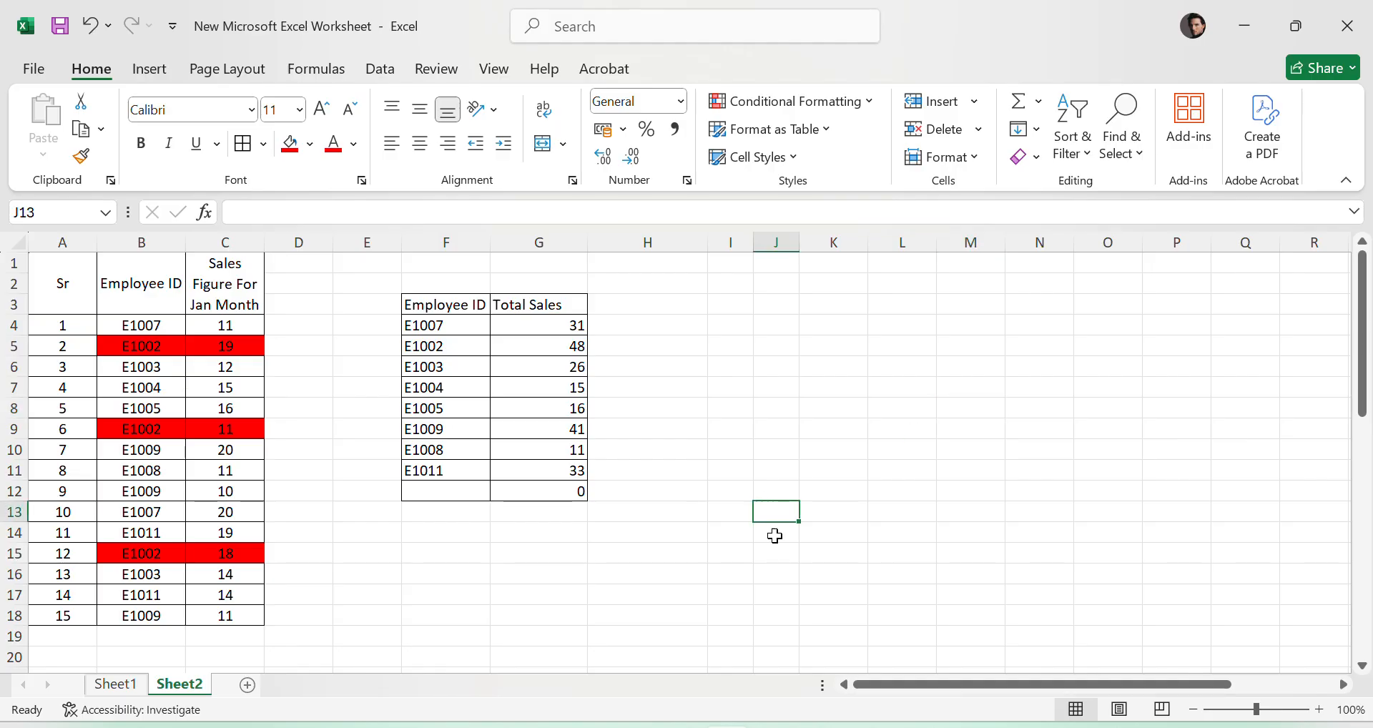
left_click(655, 434)
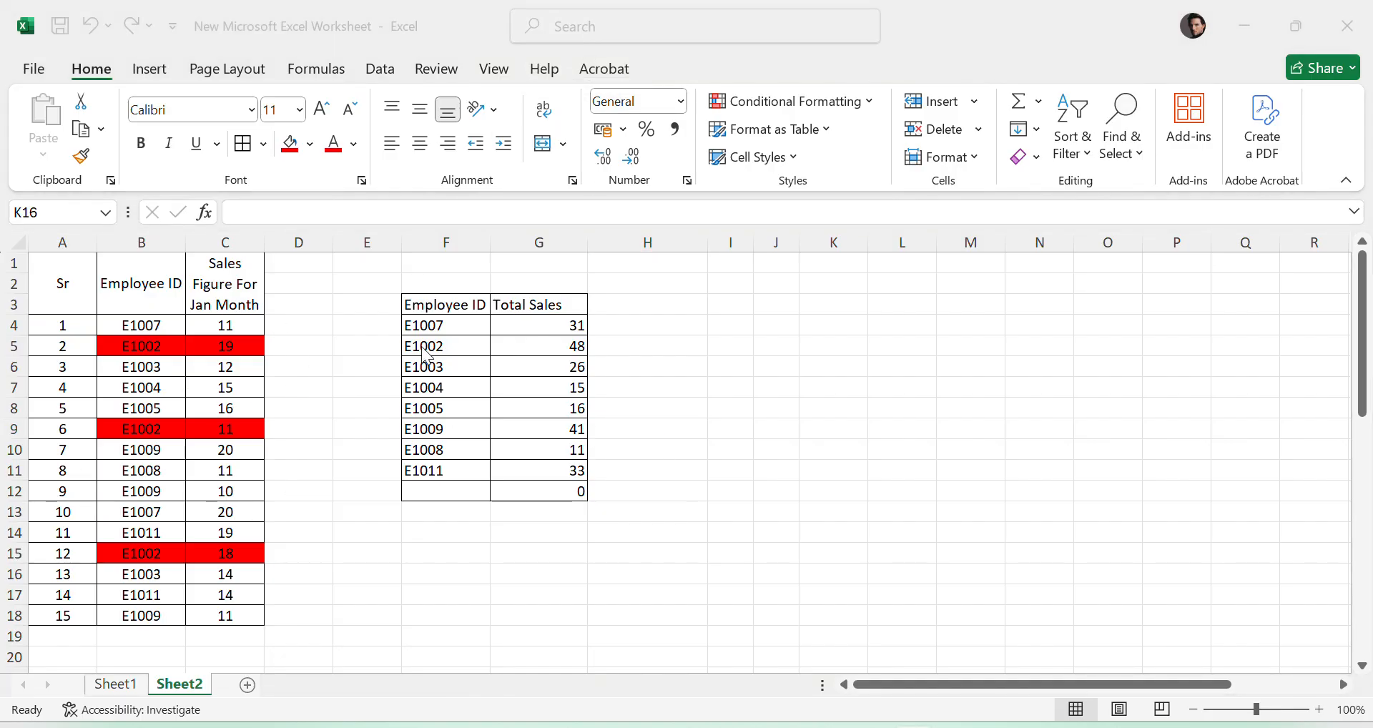
left_click(445, 323)
left_click_drag(445, 323, 445, 470)
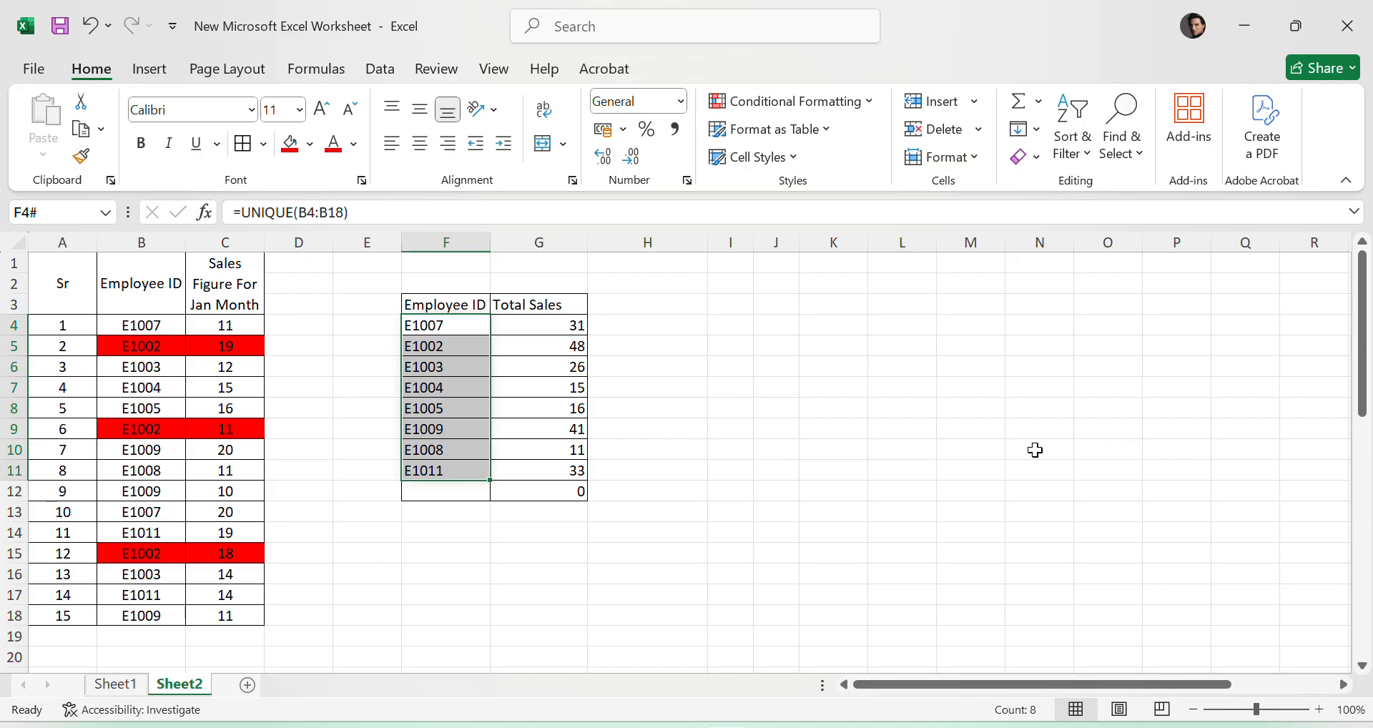
left_click_drag(542, 325, 572, 472)
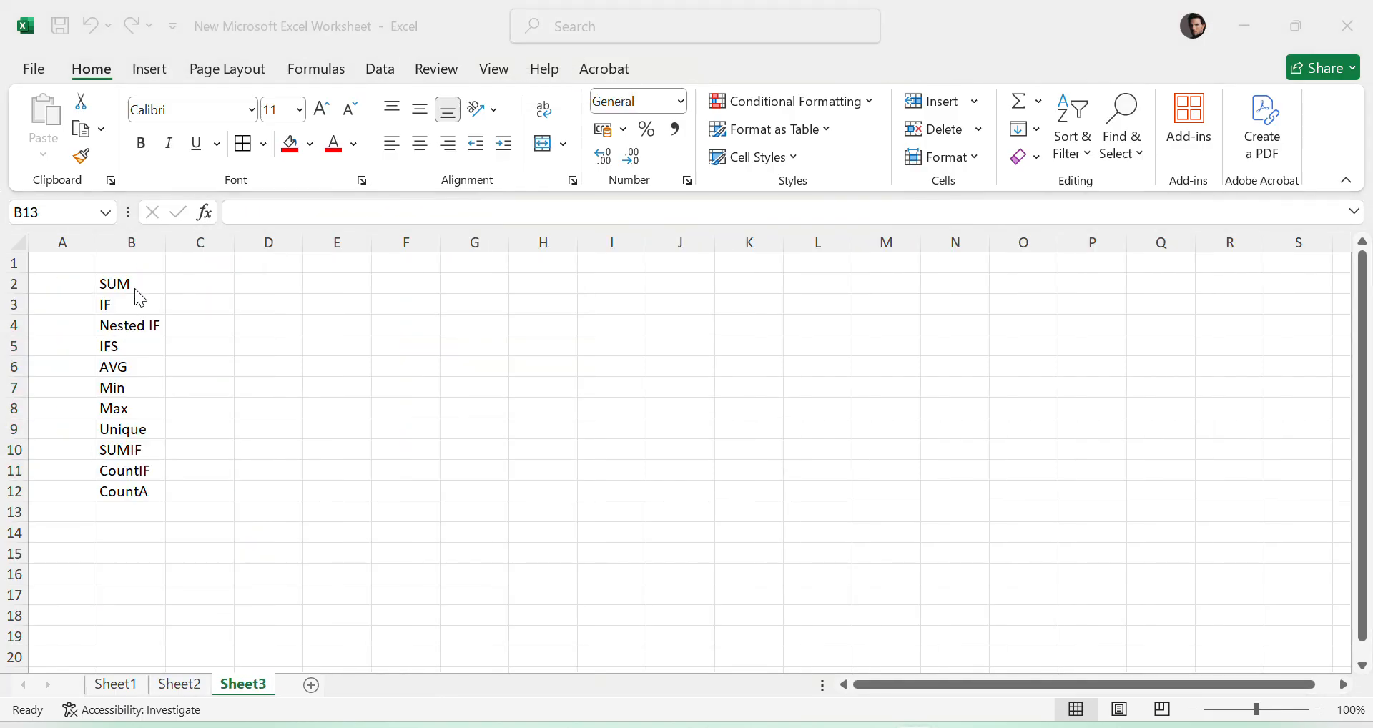
- Review the list of Excel functions in B2:B12 on Sheet3, from SUM to CountA
left_click_drag(116, 280, 128, 491)
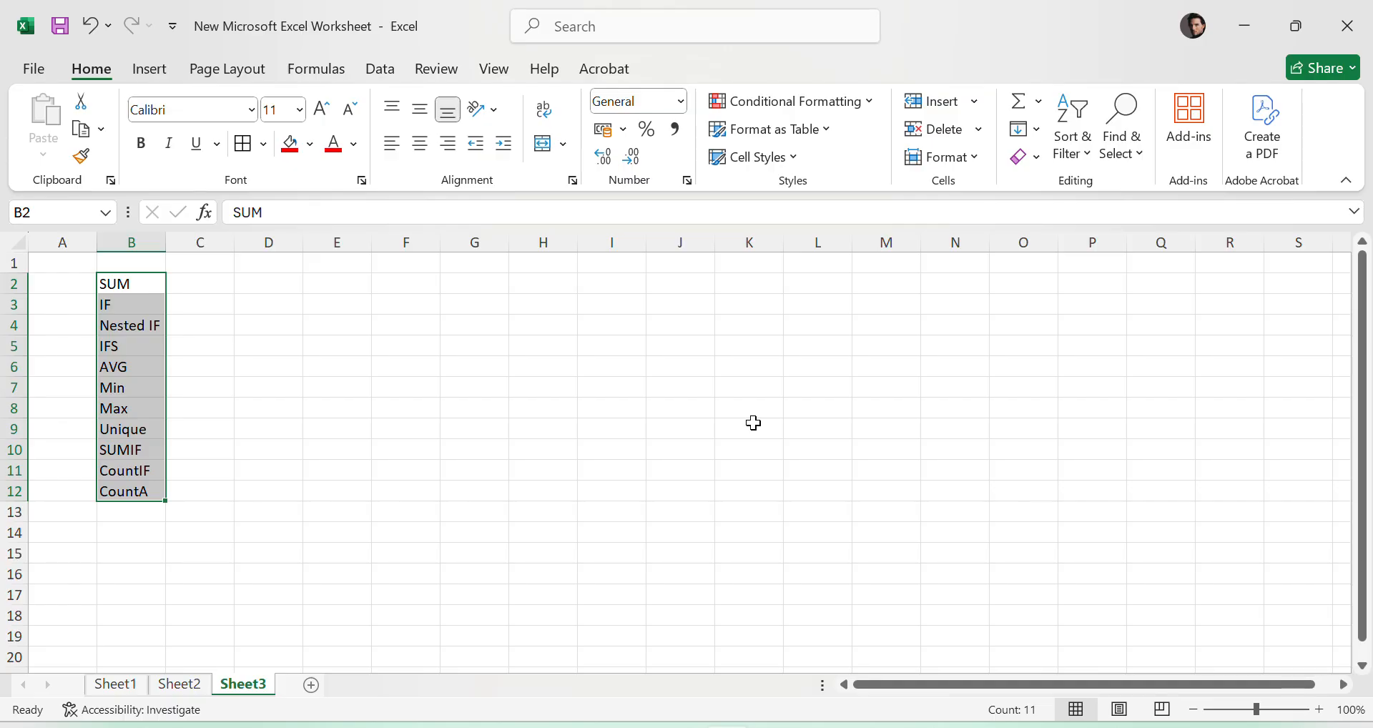
left_click(138, 295)
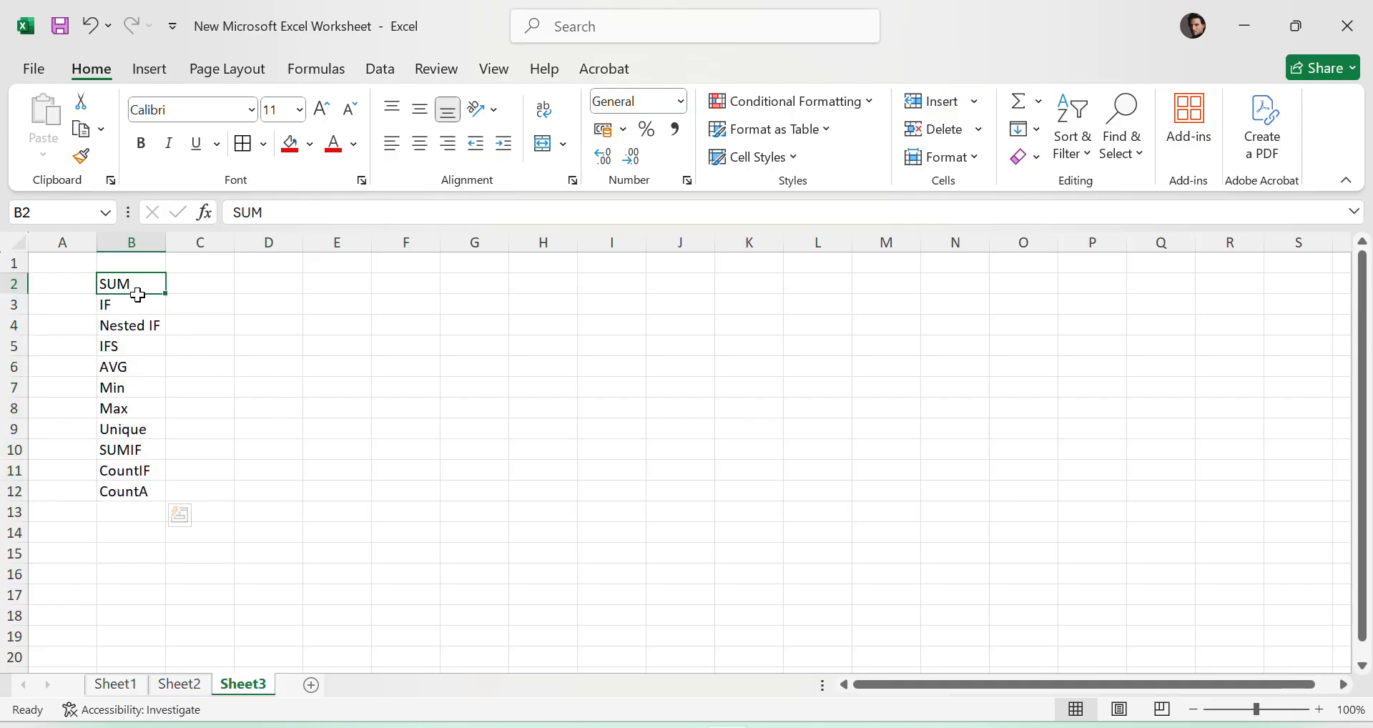
left_click_drag(138, 295, 120, 490)
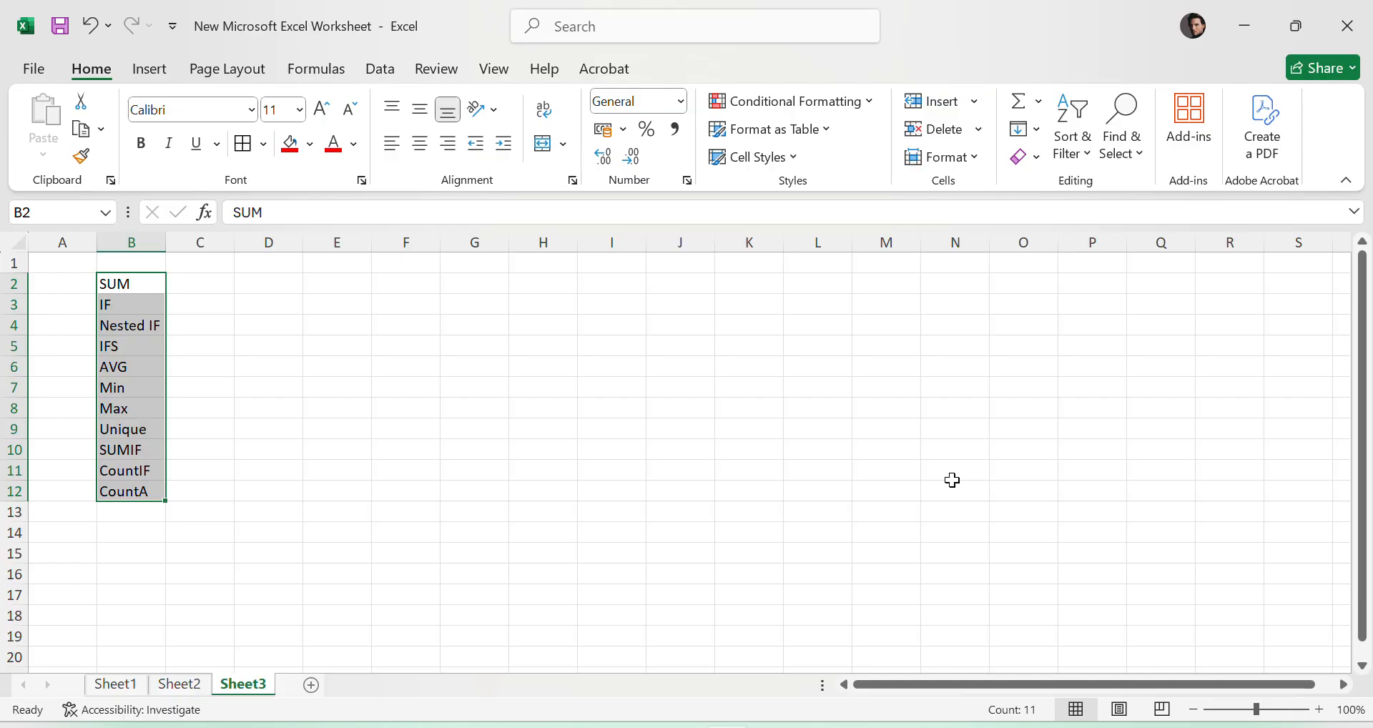
- Fill the SUM cell B2 red and the SUMIF and IF cells, B10 and B3, dark grey
left_click(115, 284)
left_click(290, 144)
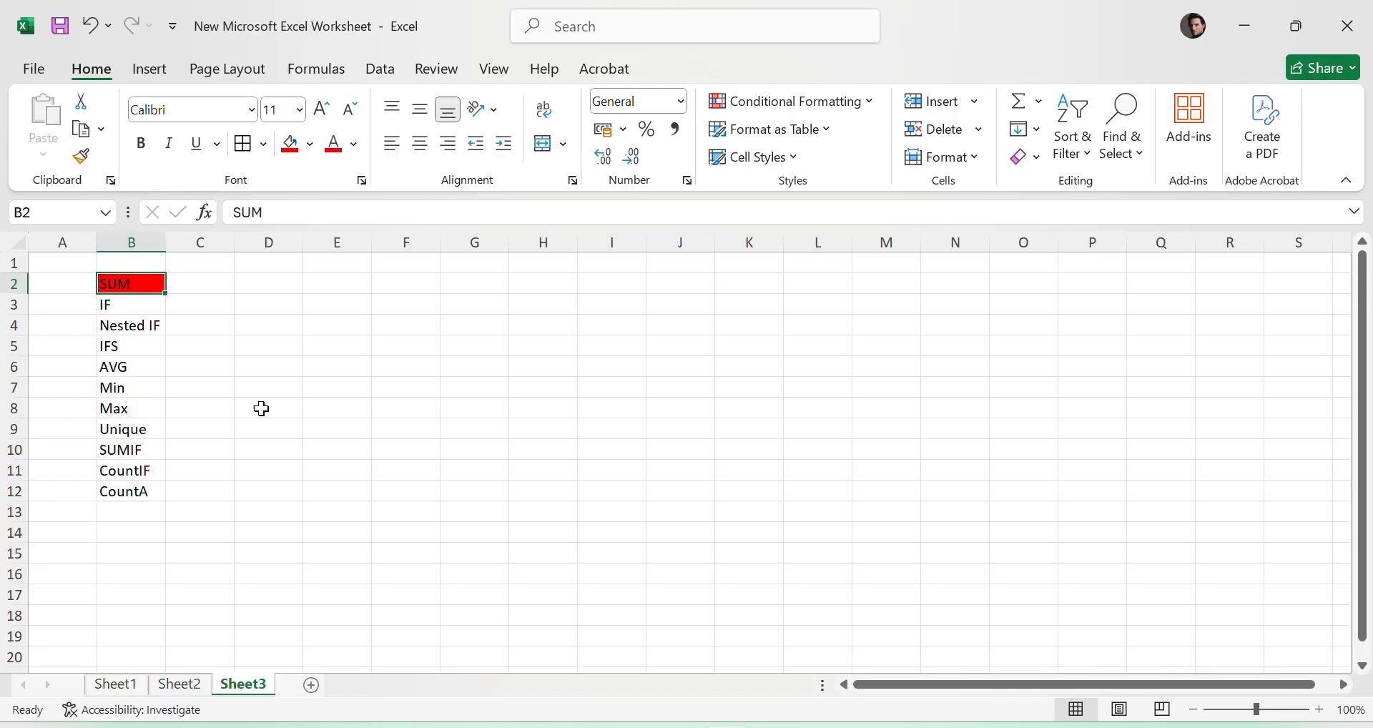
left_click(136, 449)
left_click(310, 143)
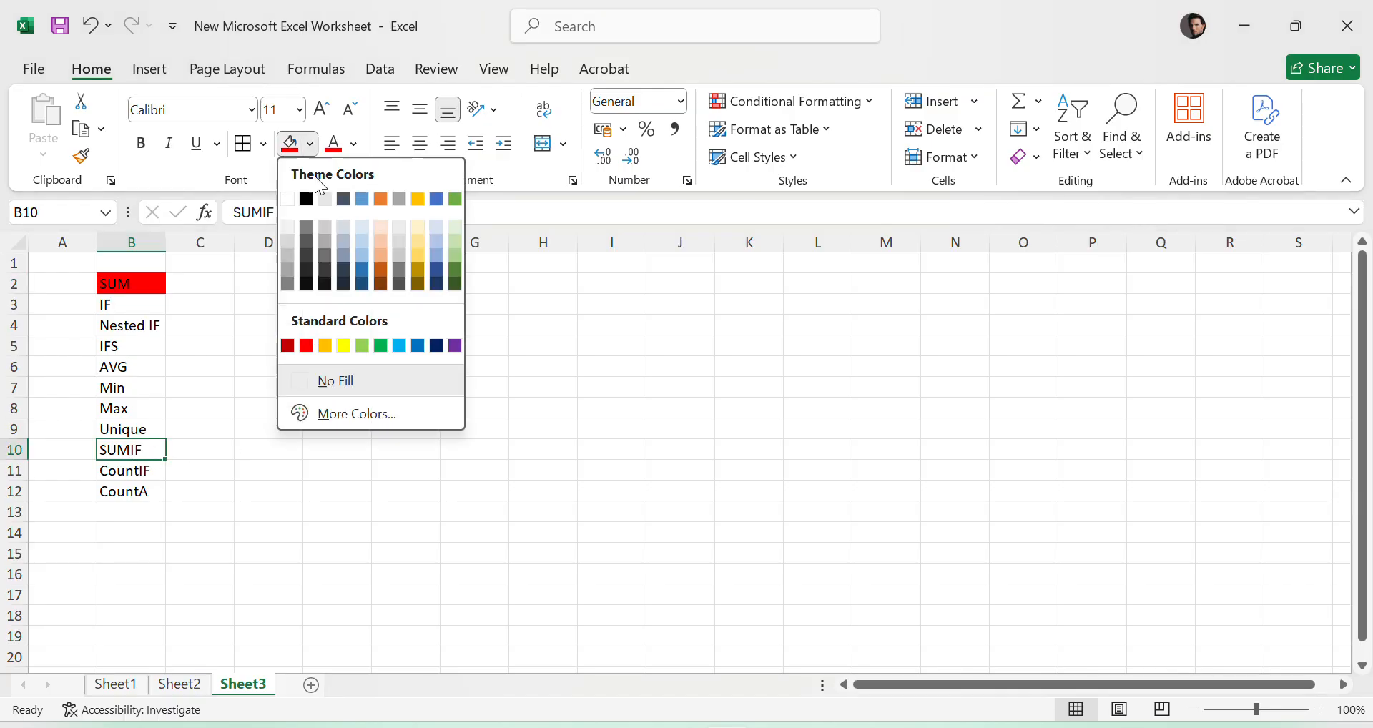
left_click(307, 225)
left_click(778, 408)
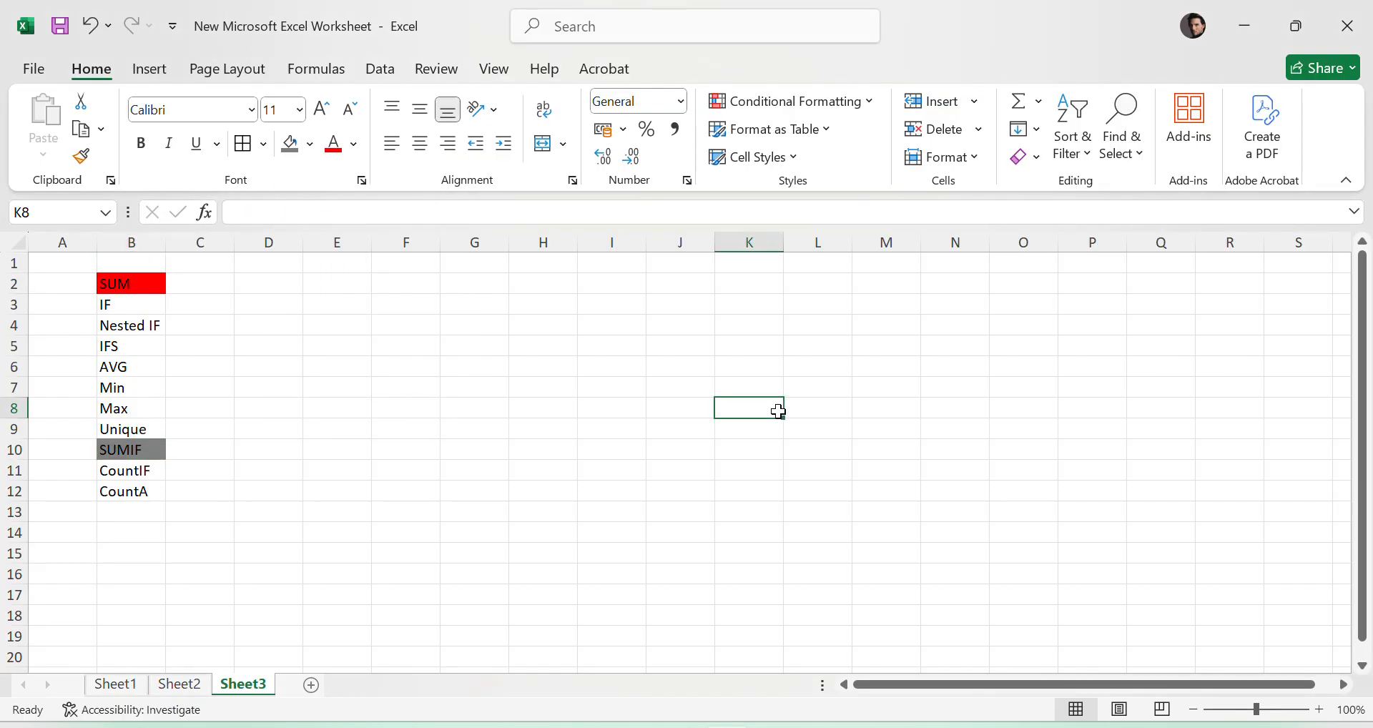
left_click(129, 313)
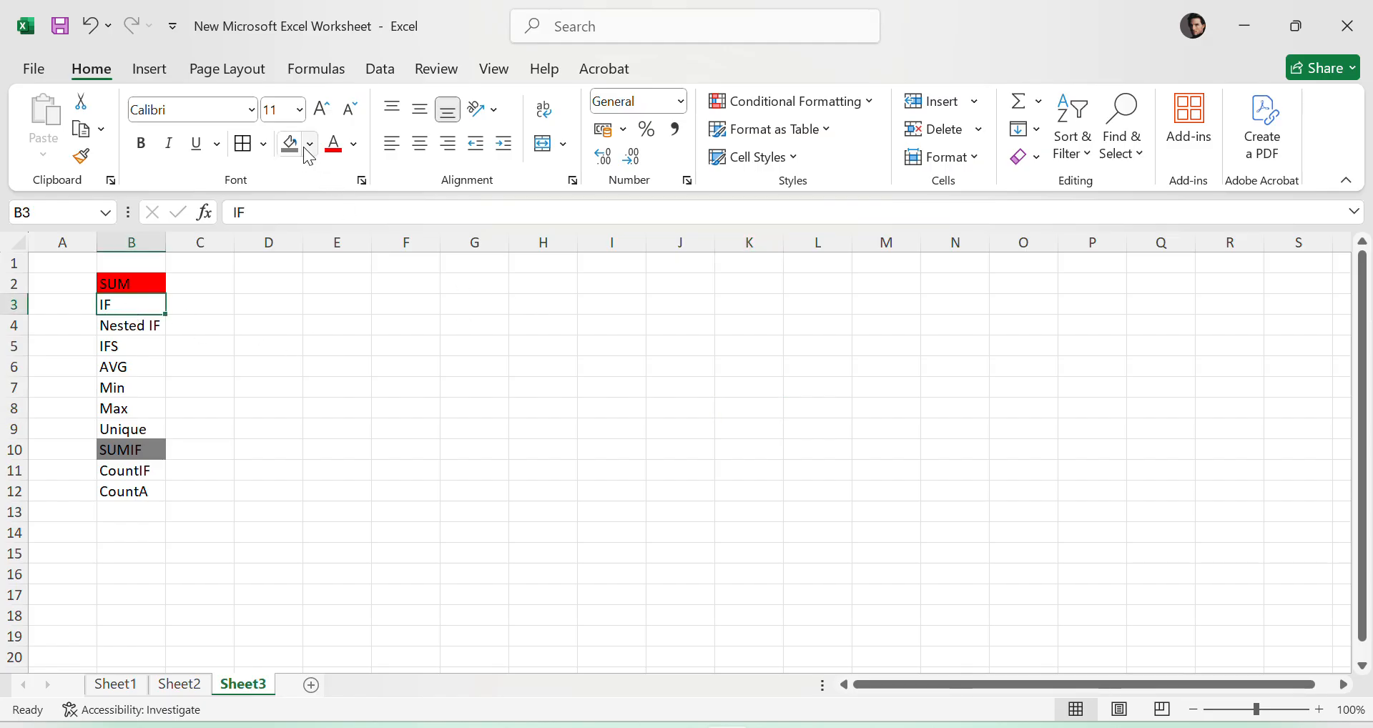
left_click(290, 147)
- Fill the Nested IF cell B4 pale blue and the IFS cell B5 with the standard light blue
left_click(131, 323)
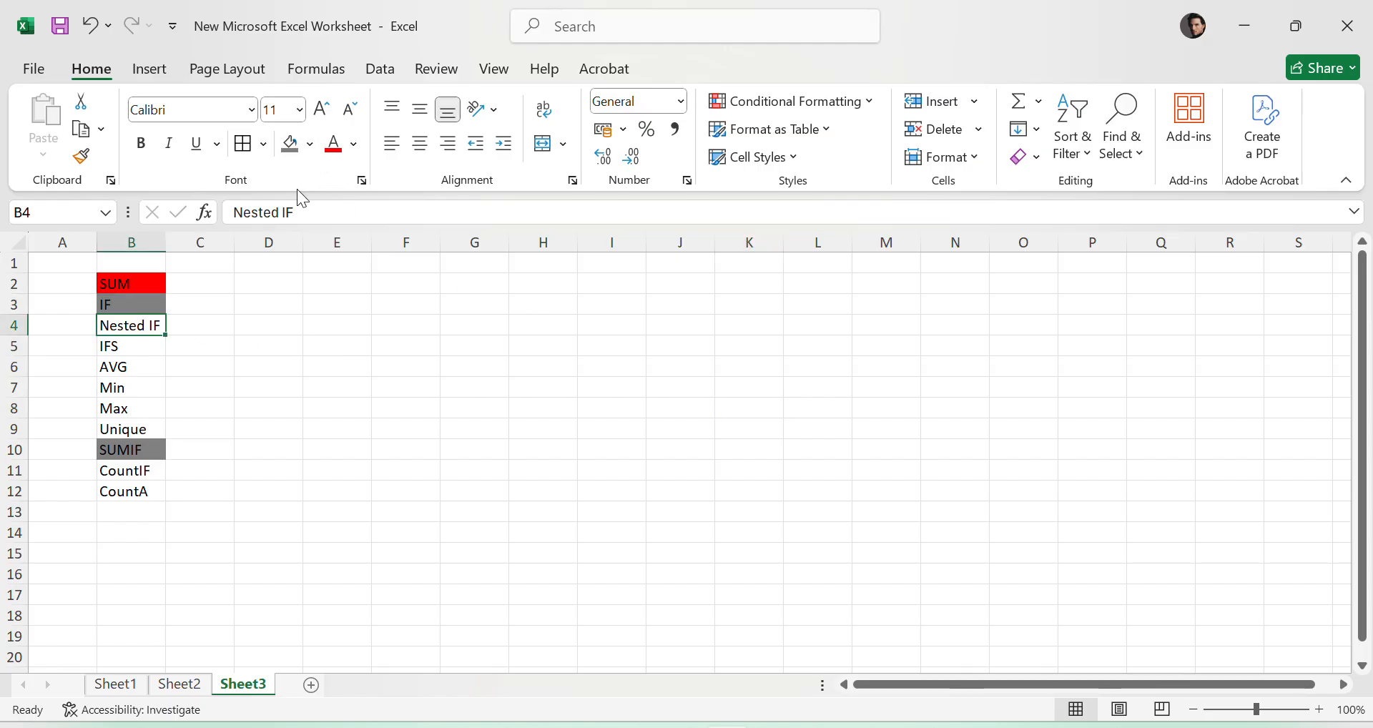
left_click(310, 144)
left_click(363, 239)
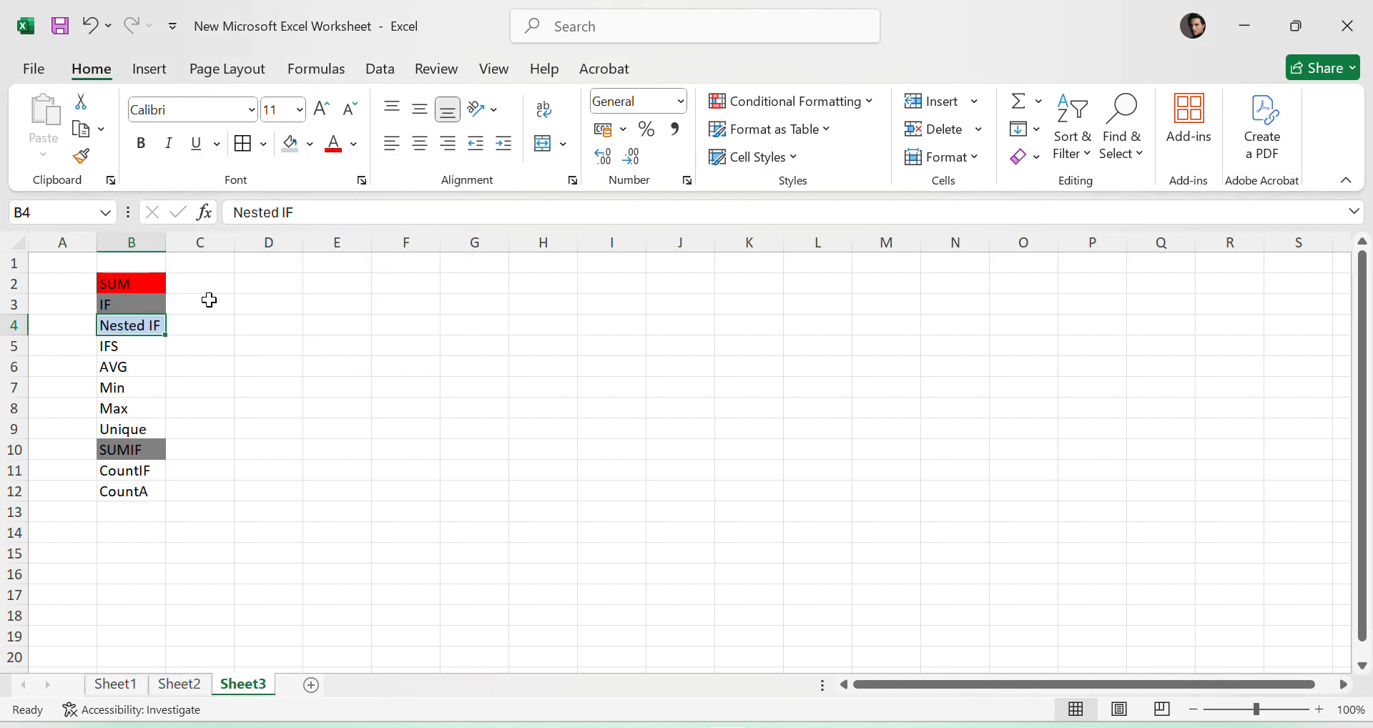
left_click(137, 353)
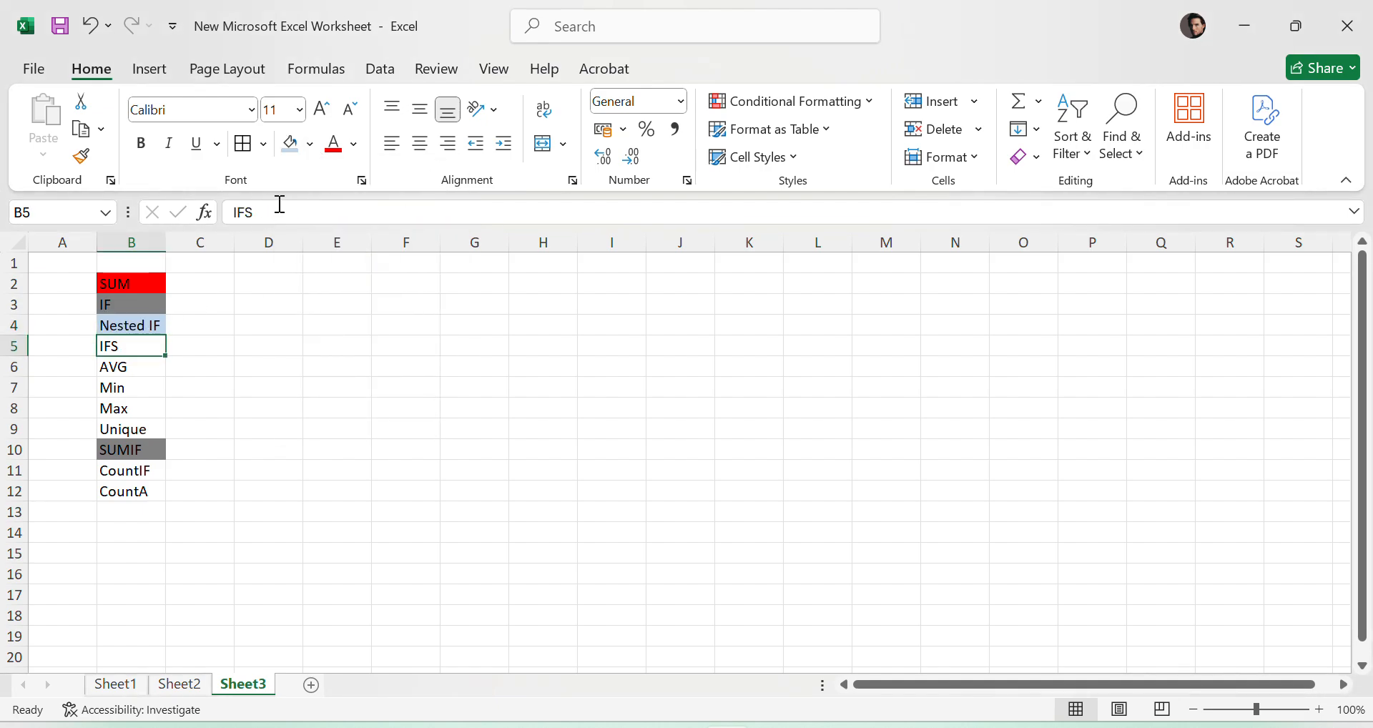
left_click(310, 144)
left_click(401, 347)
left_click(757, 425)
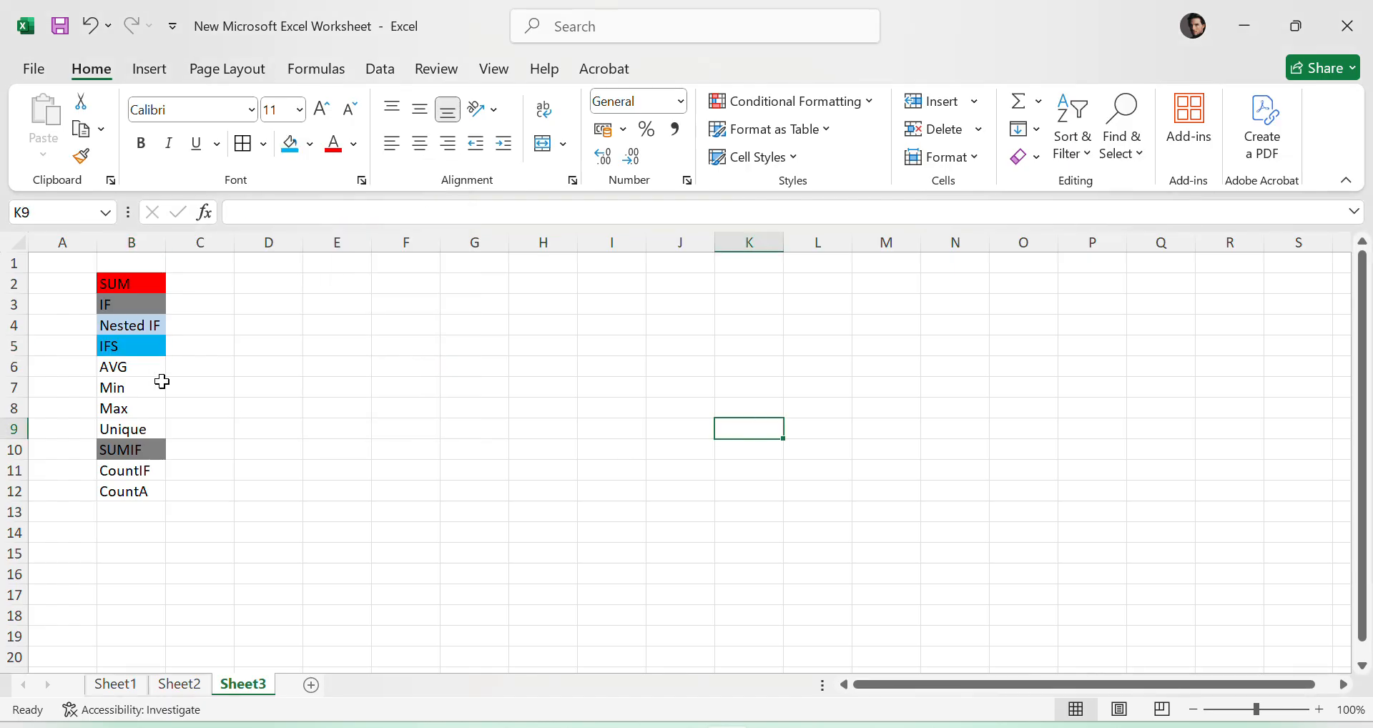
left_click(124, 363)
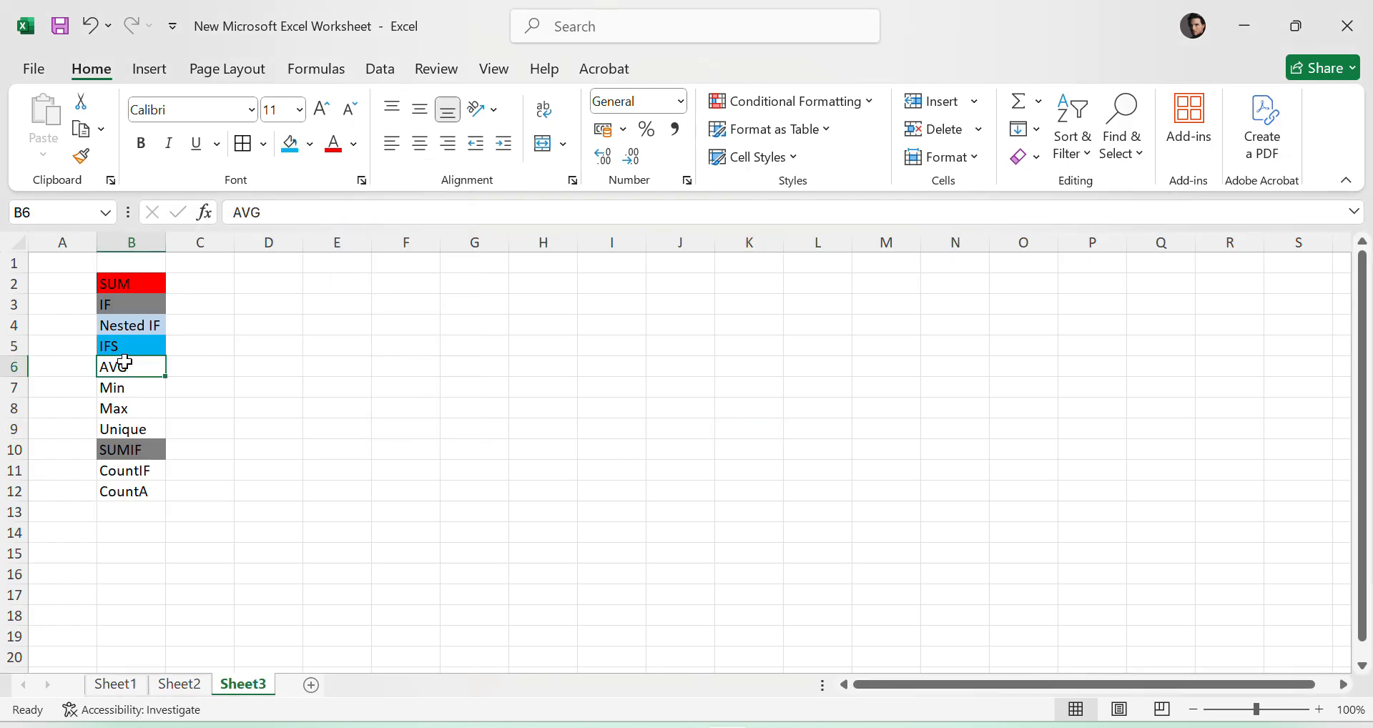
left_click(804, 438)
left_click(1153, 532)
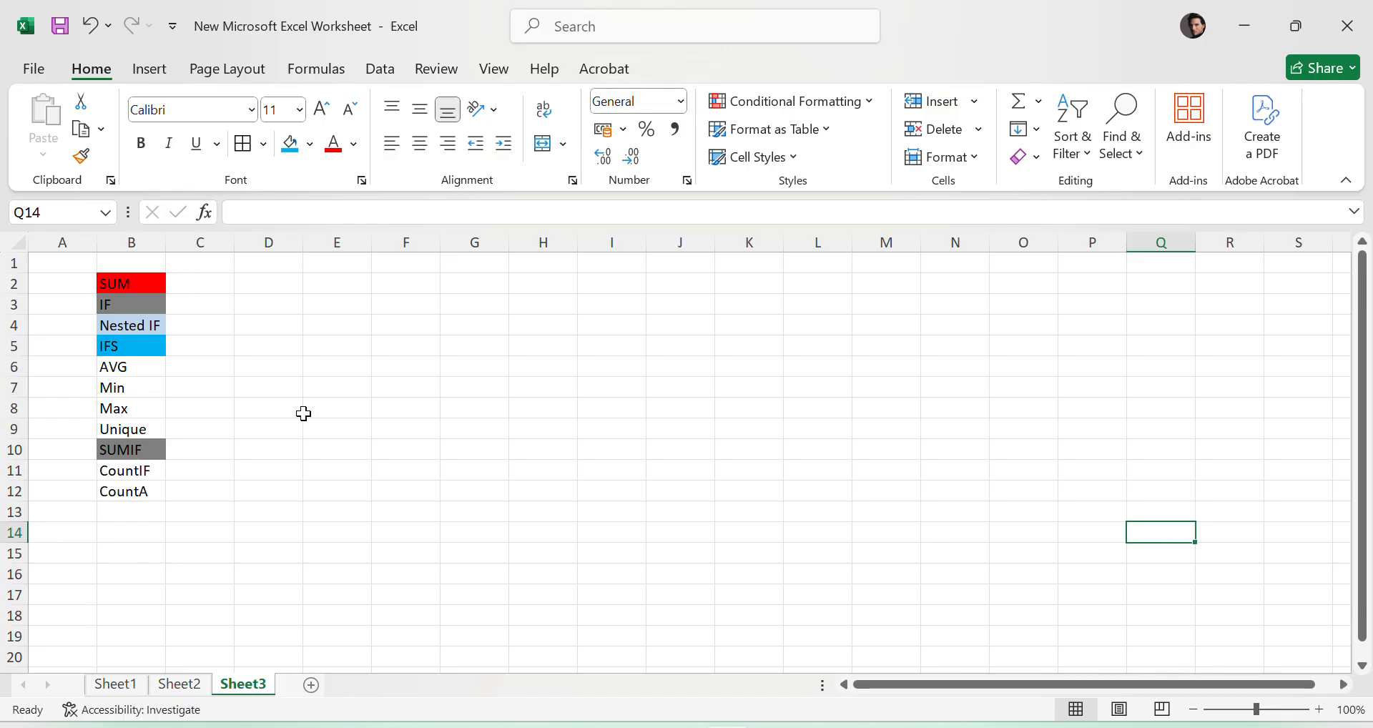
- Remove the fill colours from the whole function list in B2:B12
left_click(136, 286)
left_click_drag(136, 286, 136, 492)
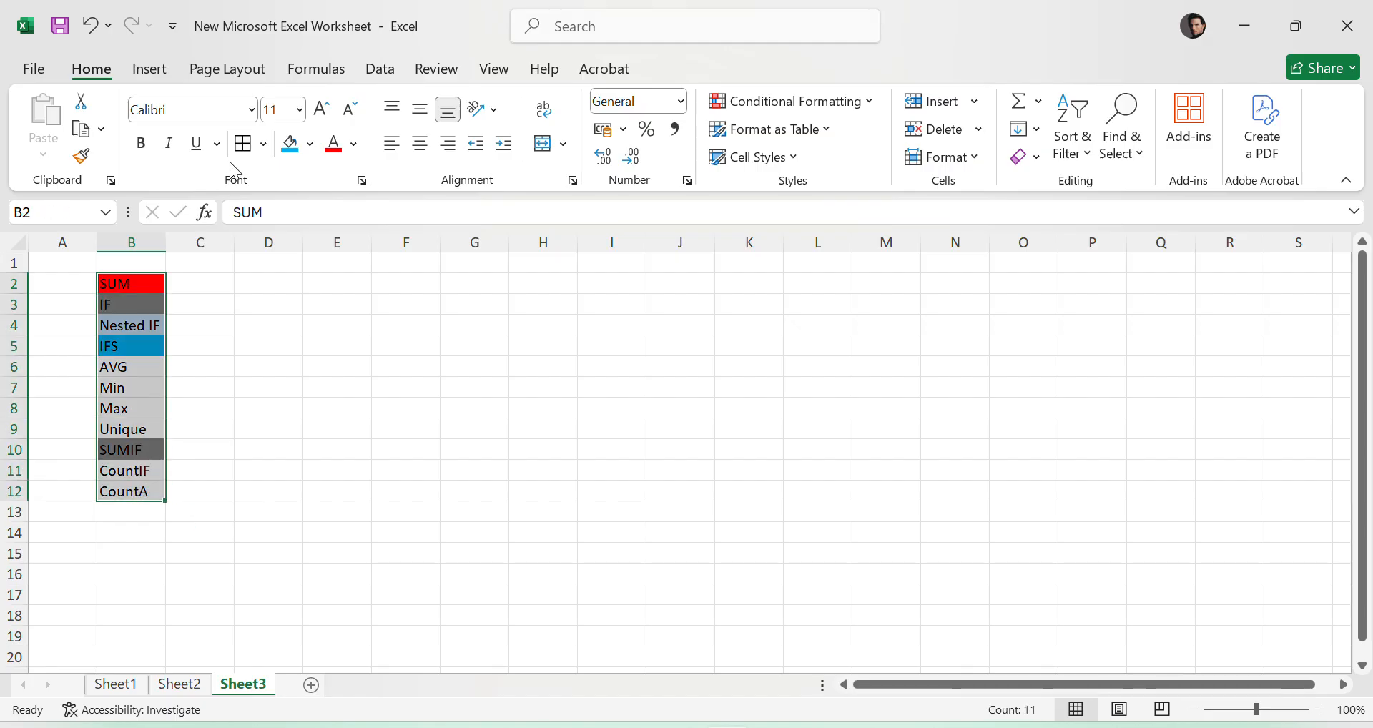
left_click(312, 146)
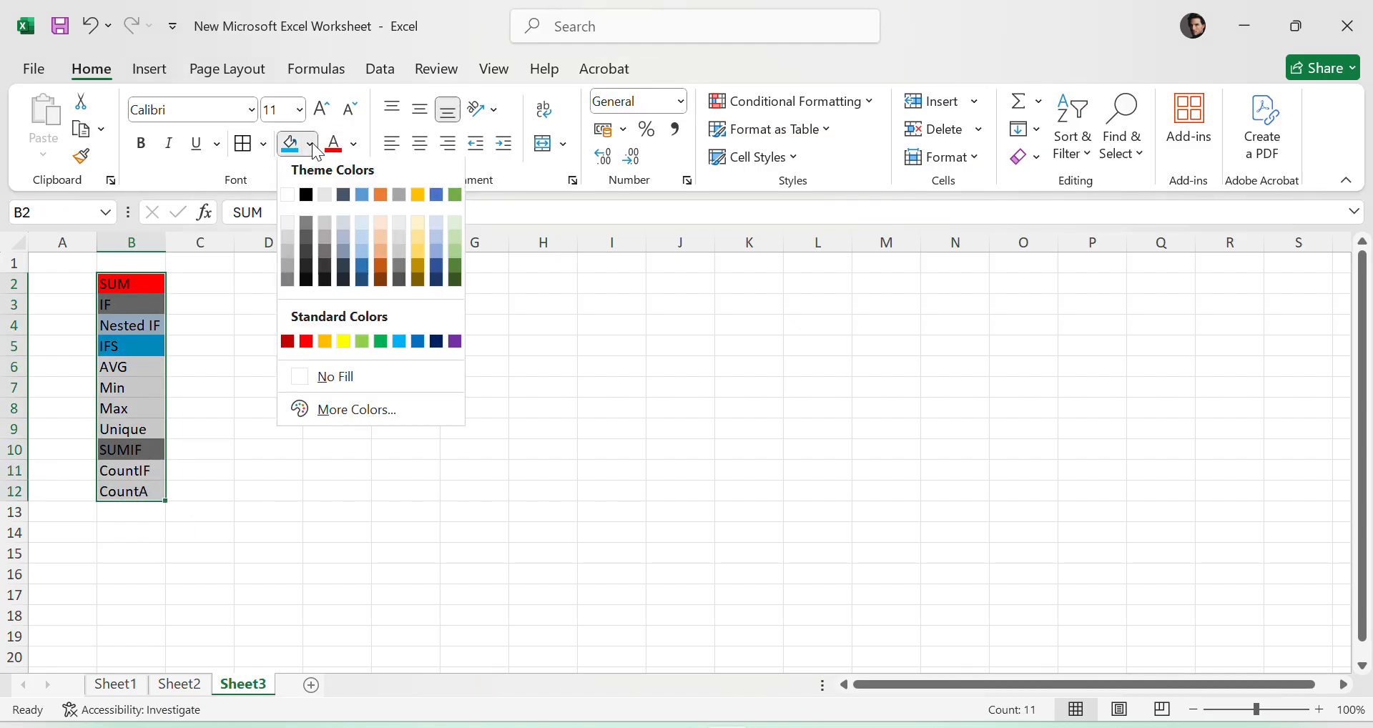
left_click(364, 378)
left_click(698, 449)
- Apply borders to all cells of the function list in B2:B12
left_click_drag(154, 290, 133, 492)
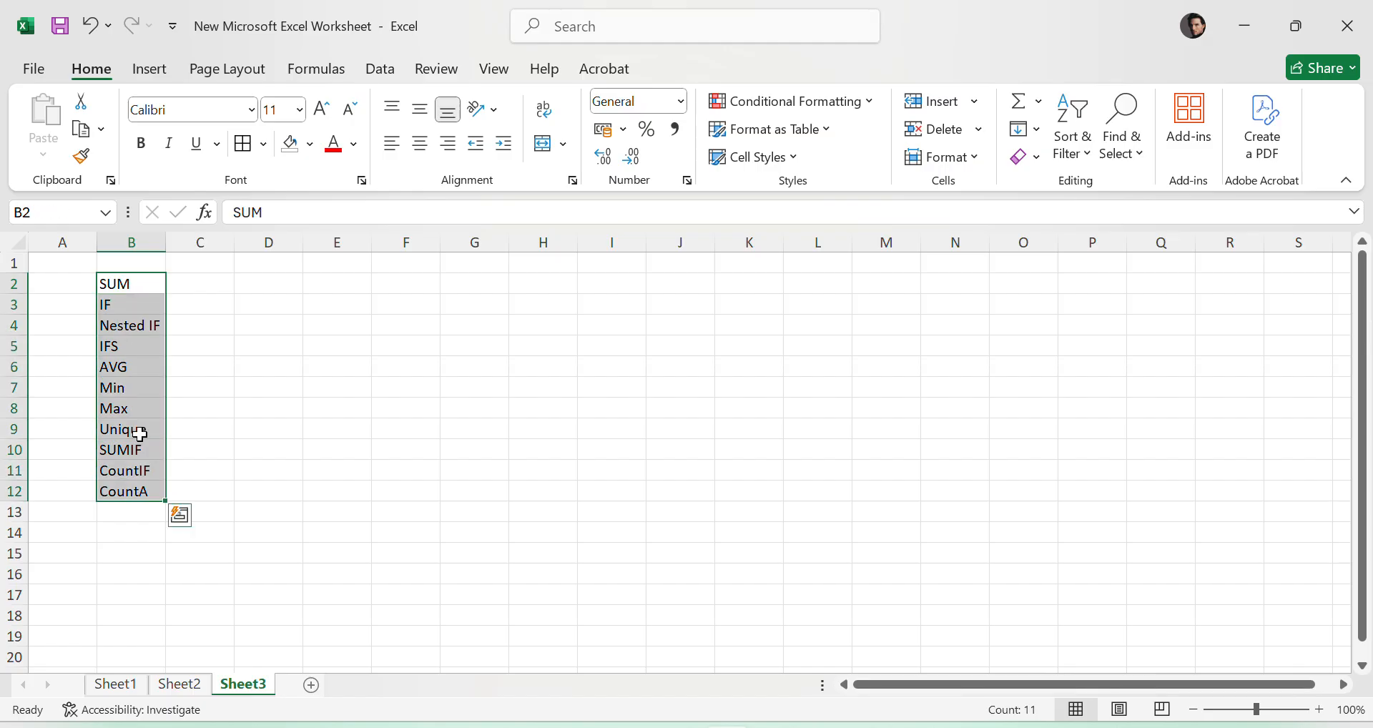
left_click(321, 349)
left_click_drag(150, 286, 144, 483)
left_click(542, 395)
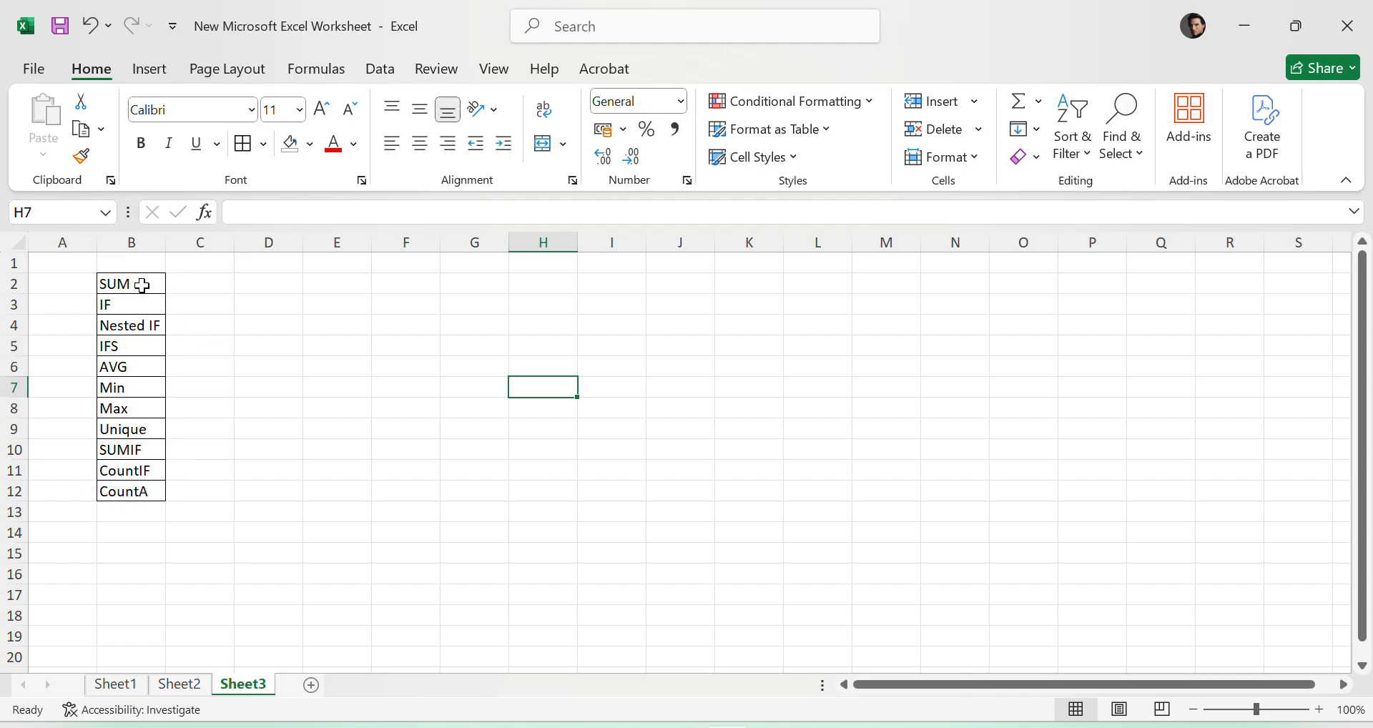
left_click_drag(142, 285, 154, 488)
left_click(900, 432)
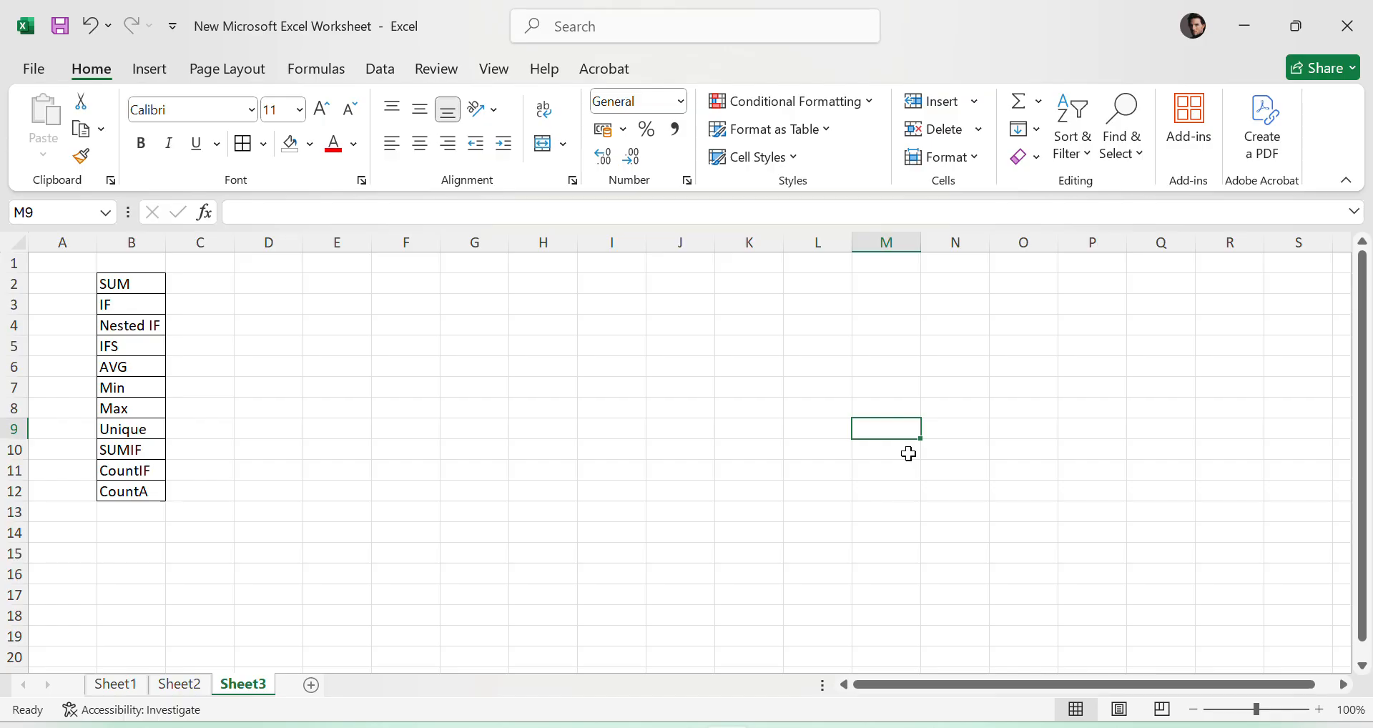
left_click(545, 303)
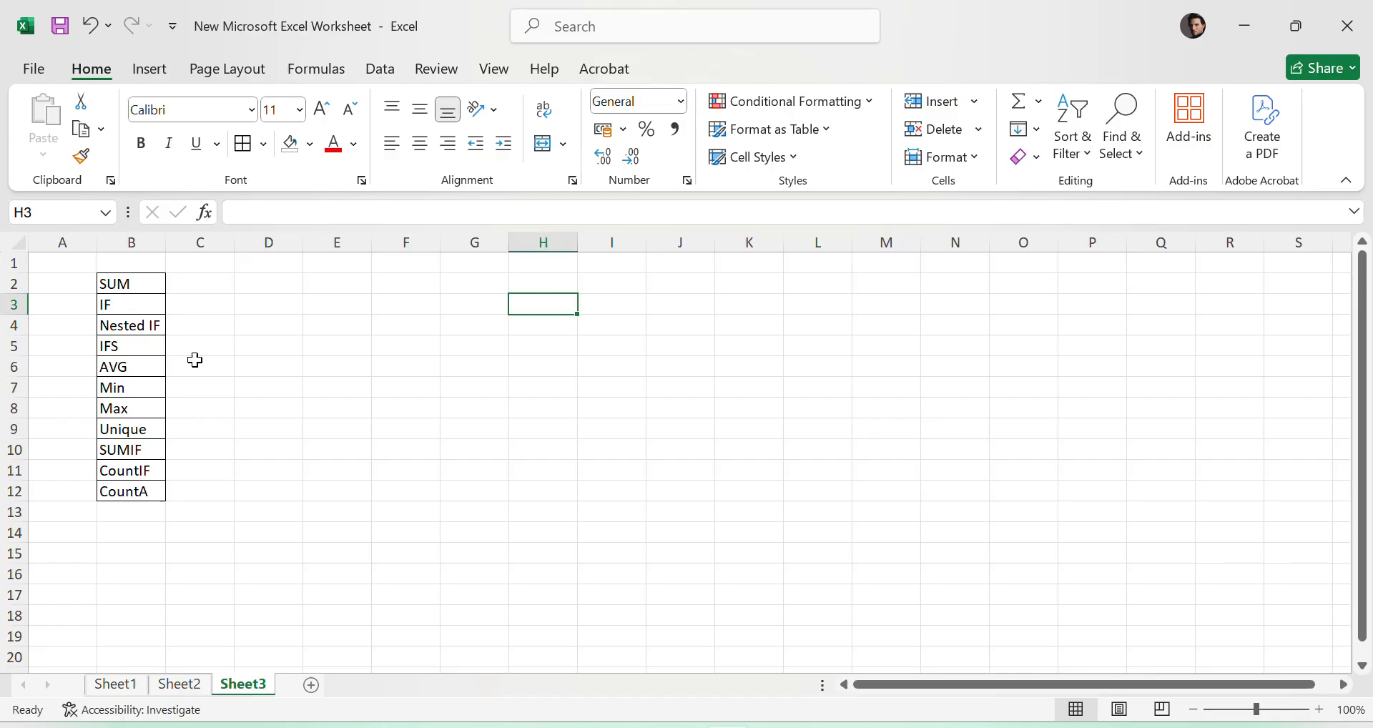
left_click(130, 244)
left_click(555, 344)
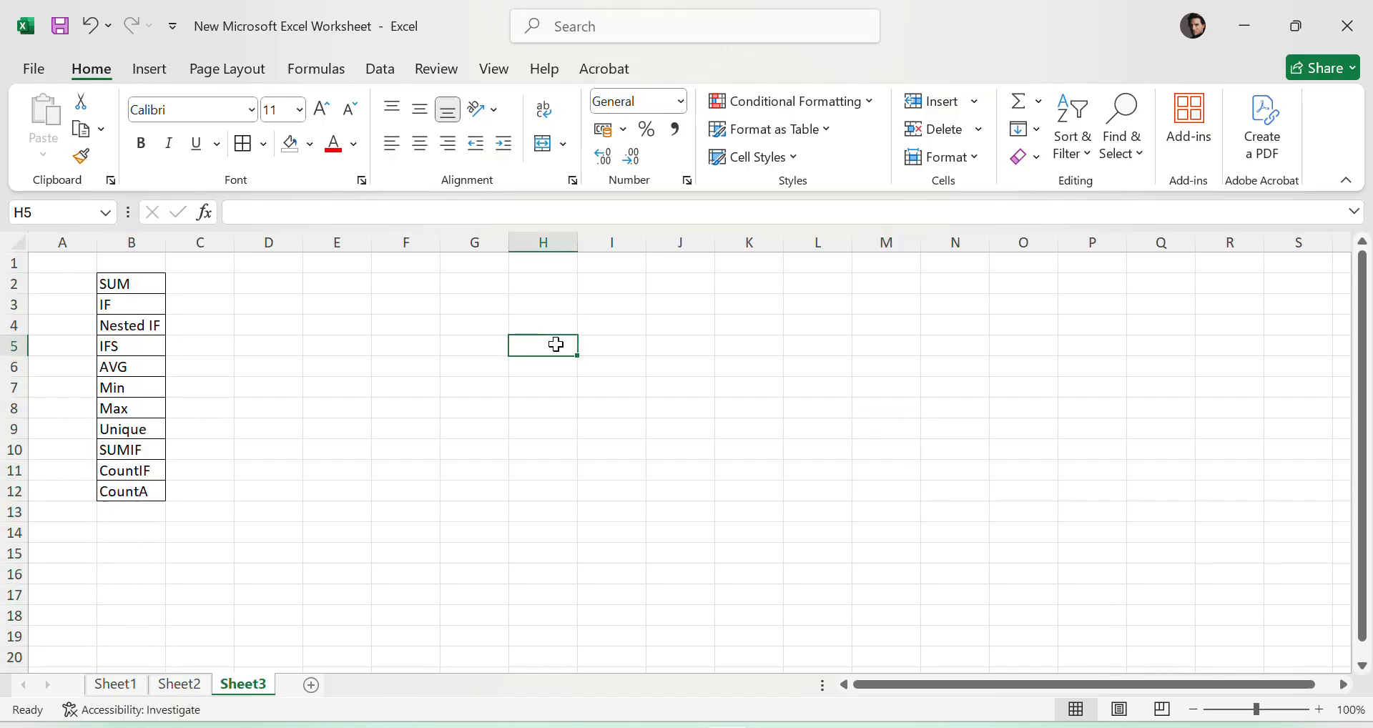
left_click(841, 367)
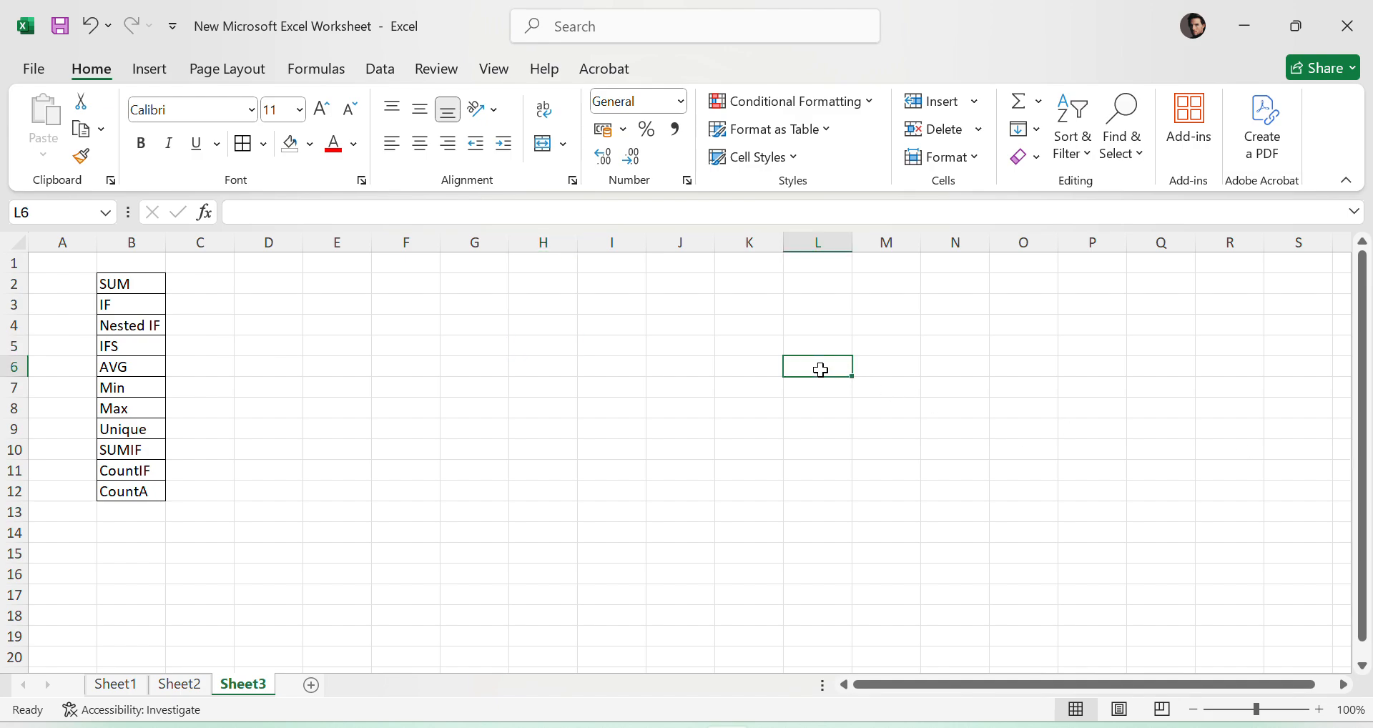